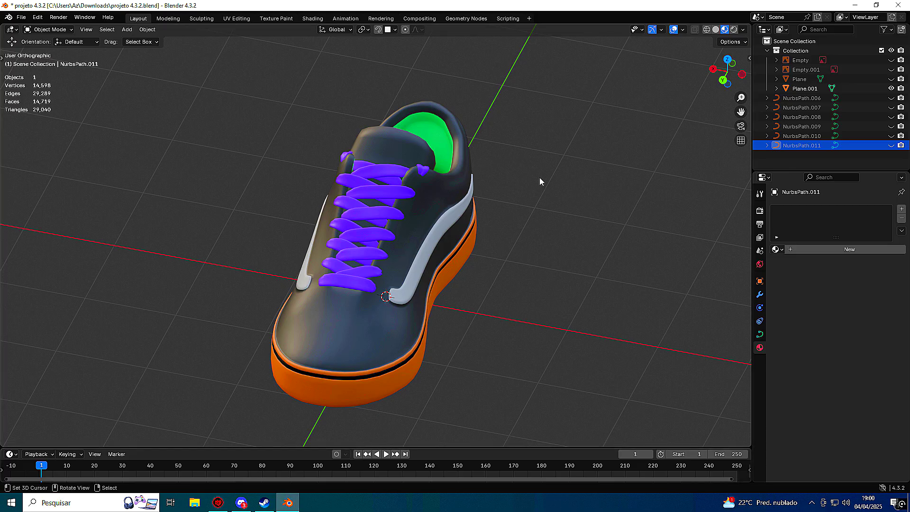
Hide the Plane.001 shoe mesh so the viewport is empty.
{"action": "middle_click_drag", "start_coordinate": [416, 197], "coordinate": [466, 219]}
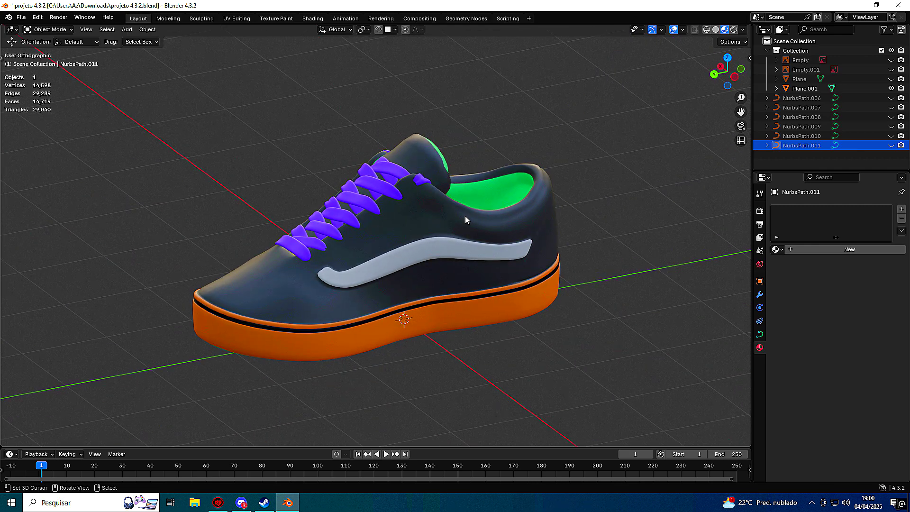
{"action": "left_click", "coordinate": [892, 88]}
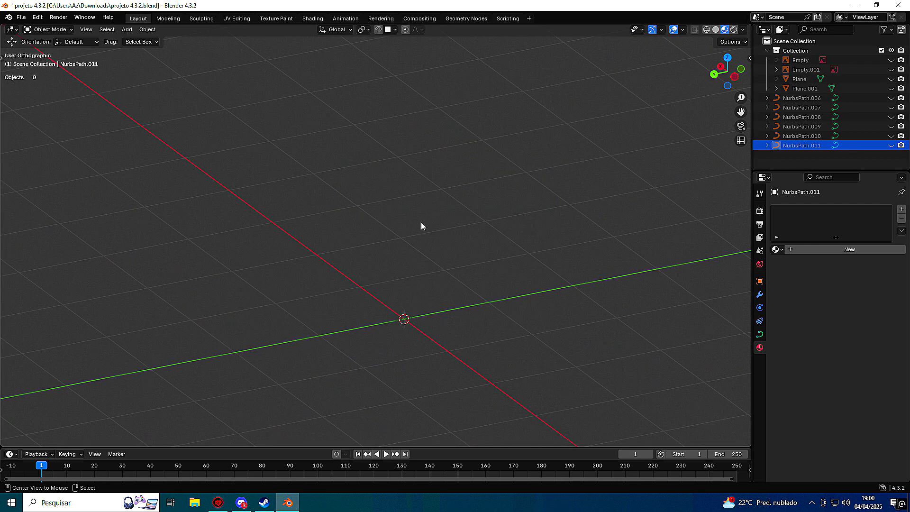
{"action": "middle_click_drag", "start_coordinate": [416, 324], "coordinate": [412, 244]}
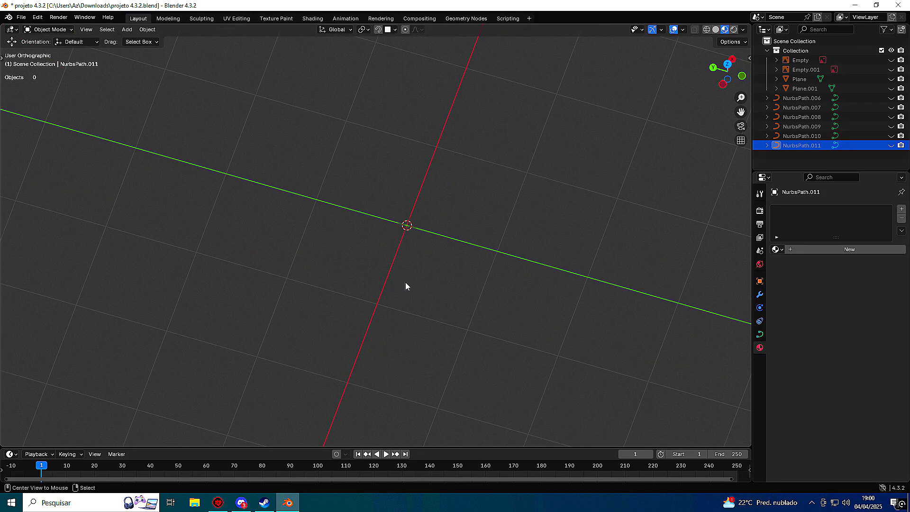
{"action": "middle_click_drag", "start_coordinate": [425, 278], "coordinate": [446, 270]}
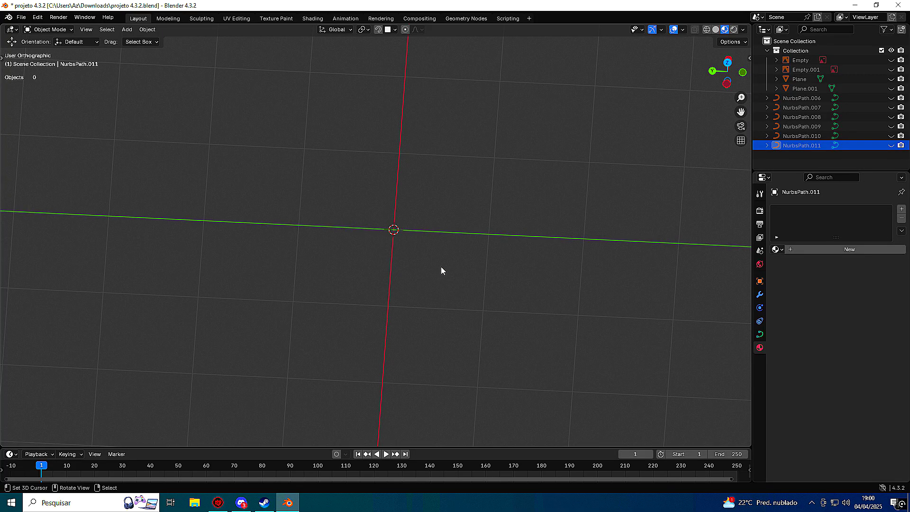
Switch the viewport to the top orthographic view around the world origin.
{"action": "key", "text": "shift+a"}
{"action": "left_click", "coordinate": [131, 30]}
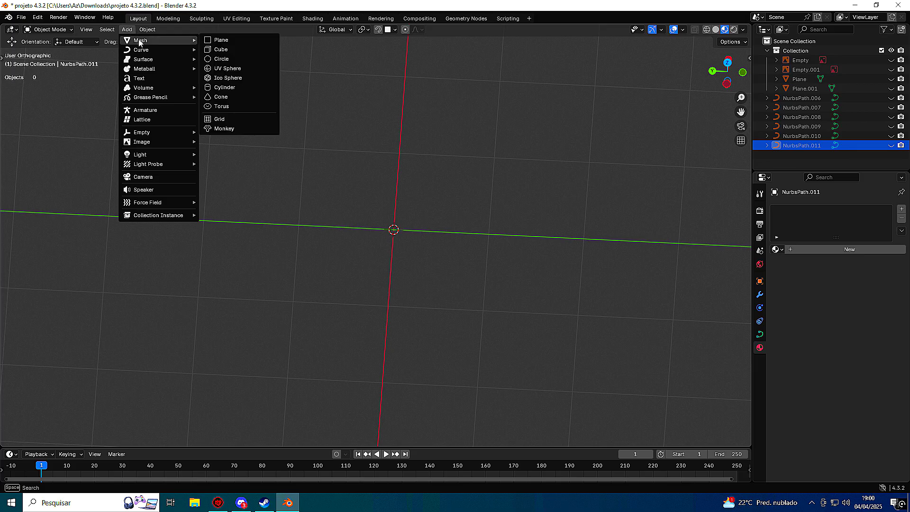
{"action": "mouse_move", "coordinate": [143, 49]}
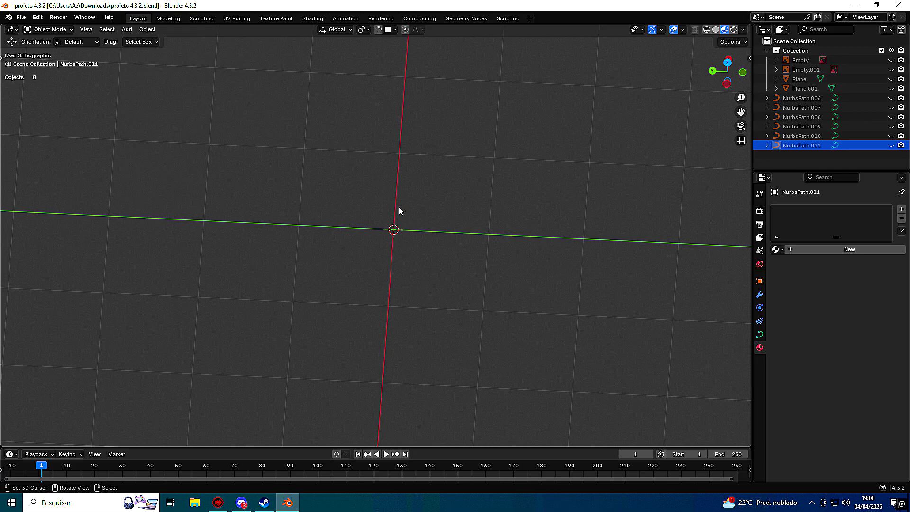
{"action": "key", "text": "KP_7"}
{"action": "middle_click_drag", "start_coordinate": [479, 237], "coordinate": [376, 218], "text": "shift"}
Add a Bézier curve at the world origin.
{"action": "key", "text": "shift+a"}
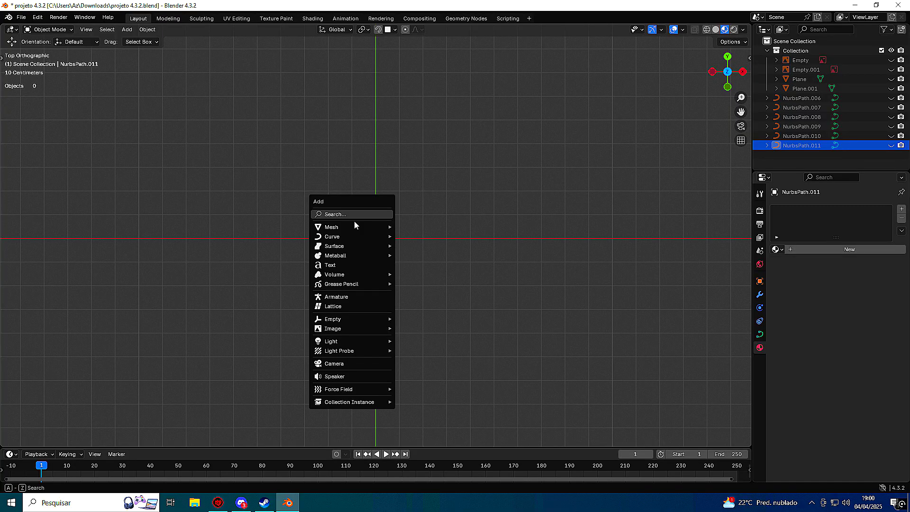
{"action": "mouse_move", "coordinate": [349, 237]}
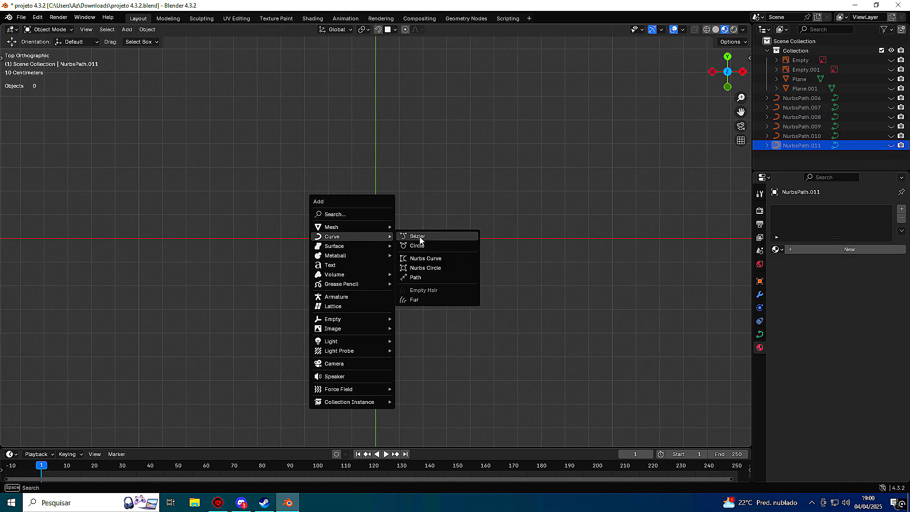
{"action": "left_click", "coordinate": [420, 237]}
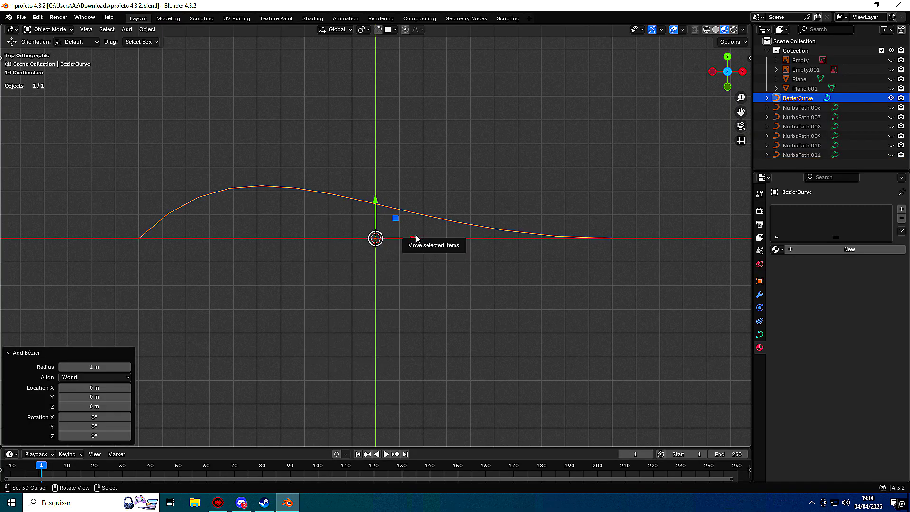
In Edit Mode, move the left point's upper handle about 0.18 m along X, then the point about 0.12 m in X and 0.23 m in Y.
{"action": "key", "text": "Tab"}
{"action": "left_click", "coordinate": [149, 234]}
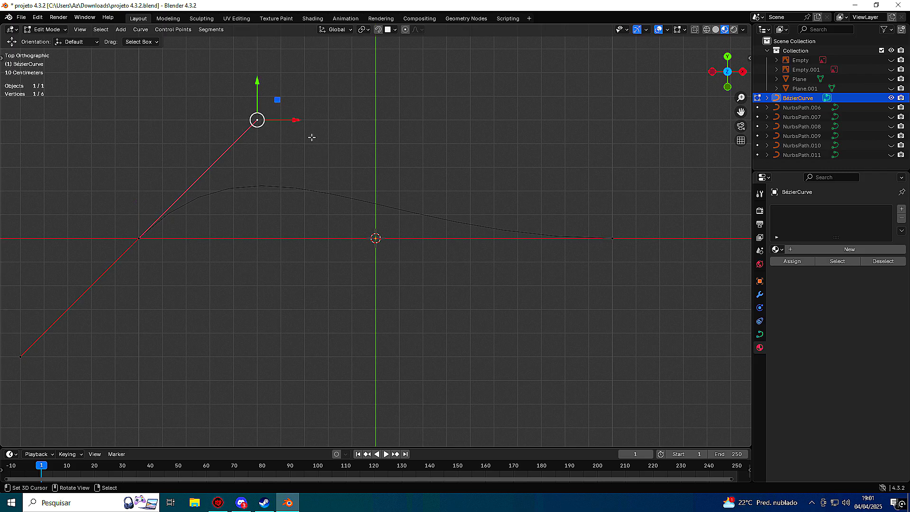
{"action": "key", "text": "g"}
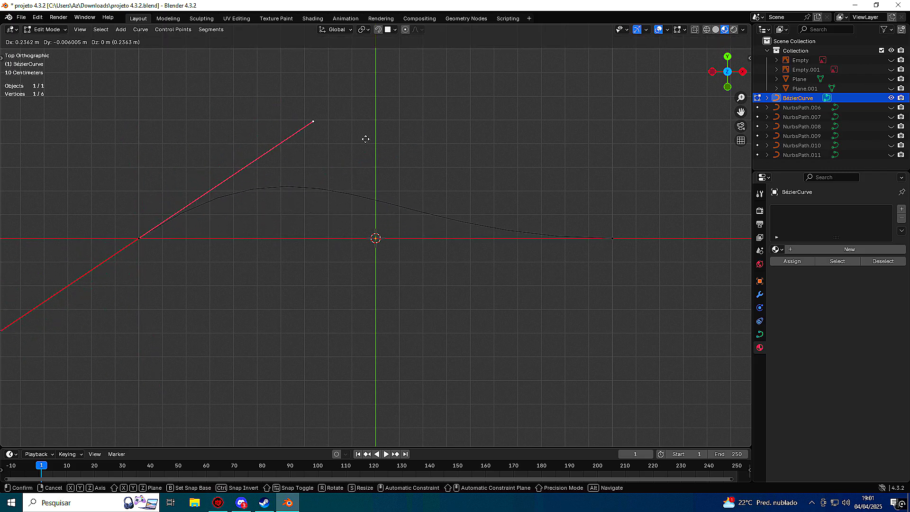
{"action": "left_click", "coordinate": [354, 138]}
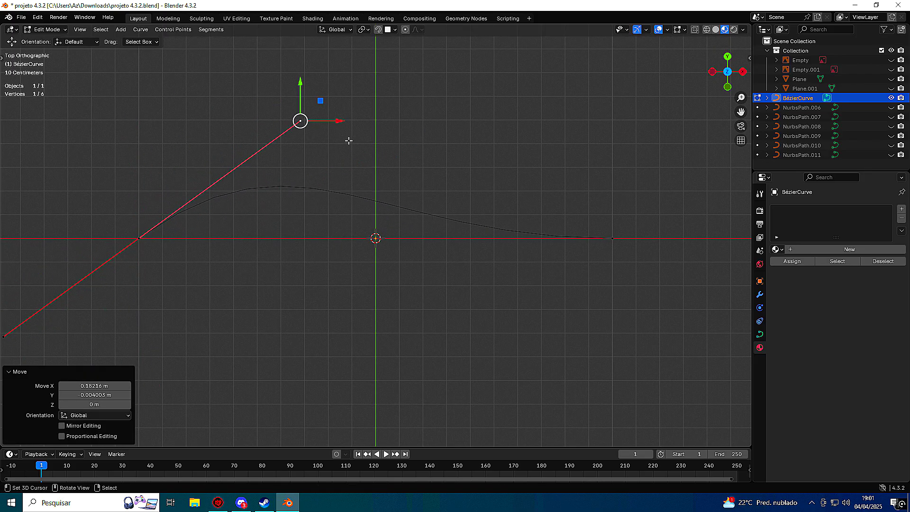
{"action": "left_click", "coordinate": [142, 235]}
{"action": "key", "text": "g"}
{"action": "left_click", "coordinate": [216, 177]}
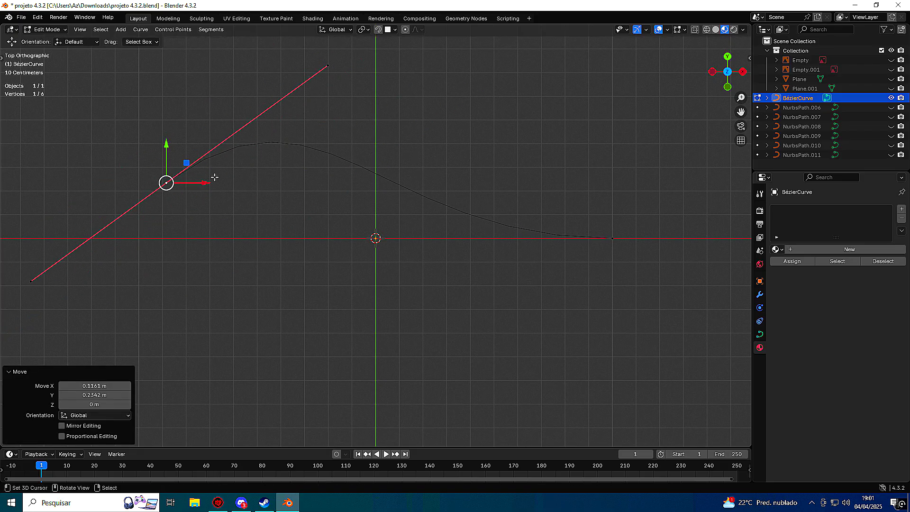
Try scaling and rotating the handles of the Bézier curve's left control point.
{"action": "type", "text": "s2.3"}
{"action": "key", "text": "Return"}
{"action": "scroll", "coordinate": [428, 139], "scroll_direction": "down", "scroll_amount": 3}
{"action": "key", "text": "ctrl+z"}
{"action": "key", "text": "r"}
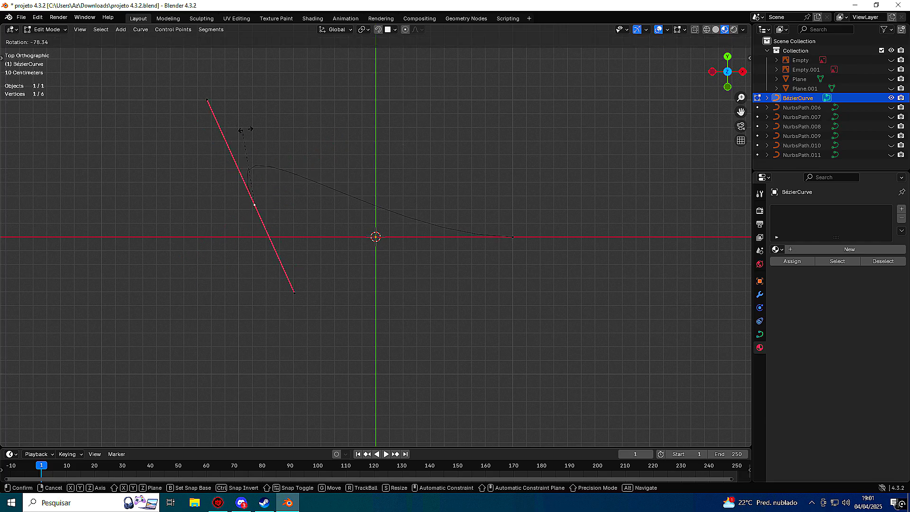
{"action": "left_click", "coordinate": [410, 145]}
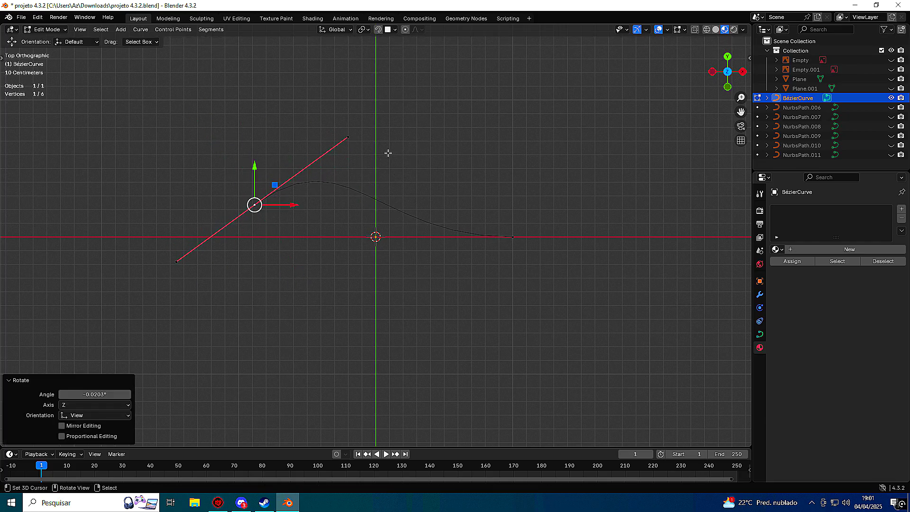
Move the Bézier curve's left control point freely, then select the right end control point.
{"action": "key", "text": "g"}
{"action": "left_click", "coordinate": [343, 177]}
{"action": "left_click", "coordinate": [523, 216]}
{"action": "scroll", "coordinate": [522, 216], "scroll_direction": "up", "scroll_amount": 1}
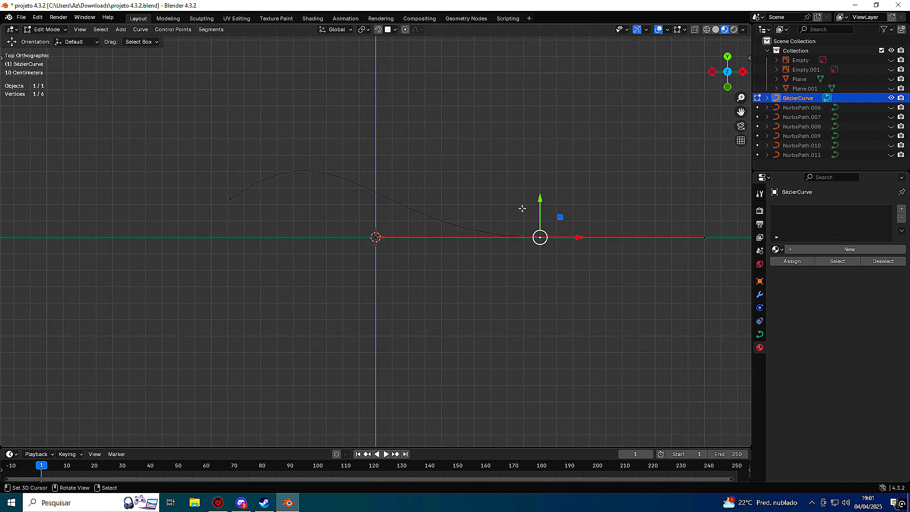
Launch the Keyviz application from the Windows search.
{"action": "left_click", "coordinate": [111, 497]}
{"action": "type", "text": "keyviz"}
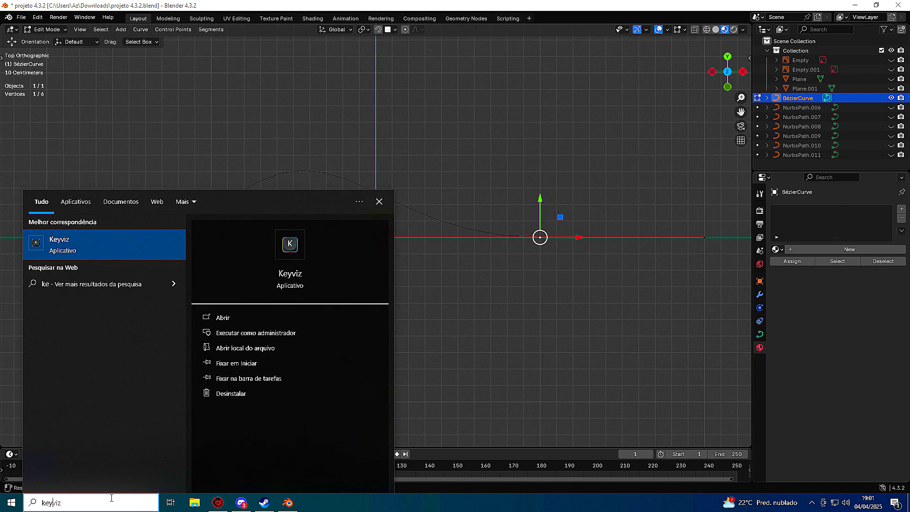
{"action": "key", "text": "Return"}
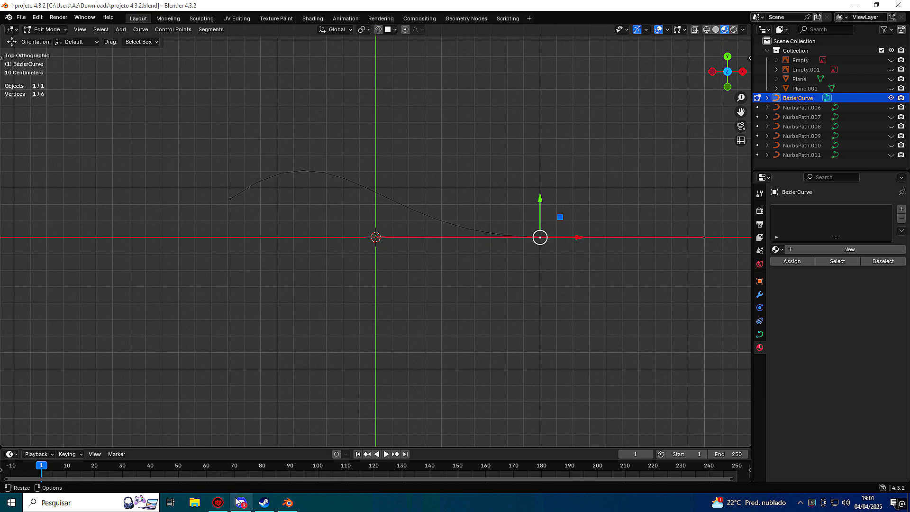
Switch to Discord to check the participants in the aula voice channel, then return to Blender.
{"action": "left_click", "coordinate": [241, 502]}
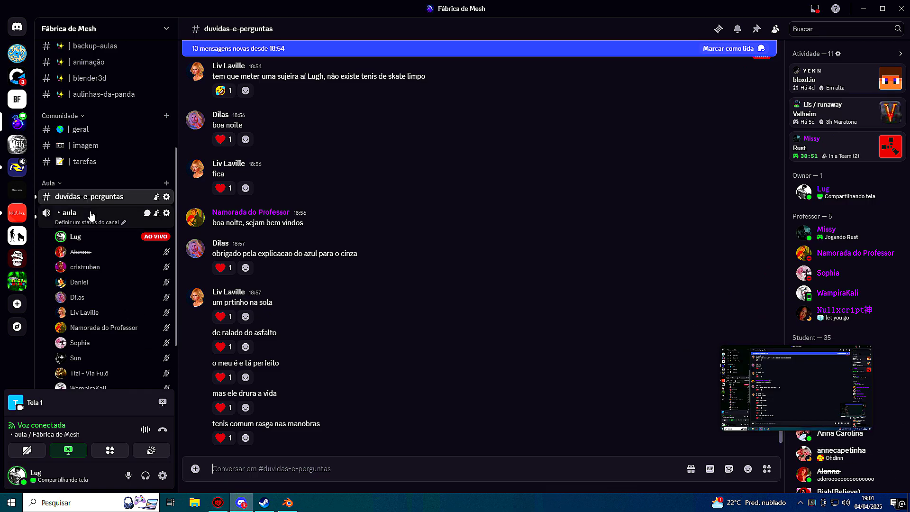
{"action": "scroll", "coordinate": [91, 215], "scroll_direction": "down", "scroll_amount": 2}
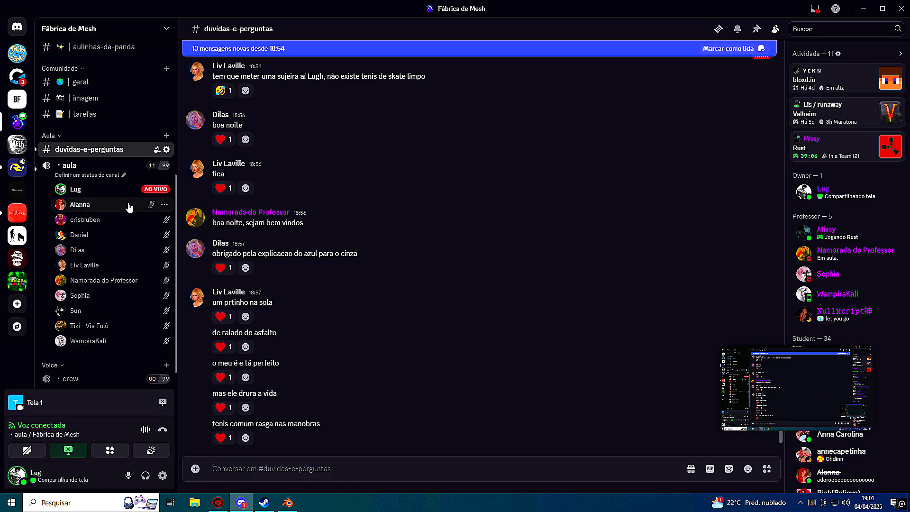
{"action": "left_click", "coordinate": [288, 503]}
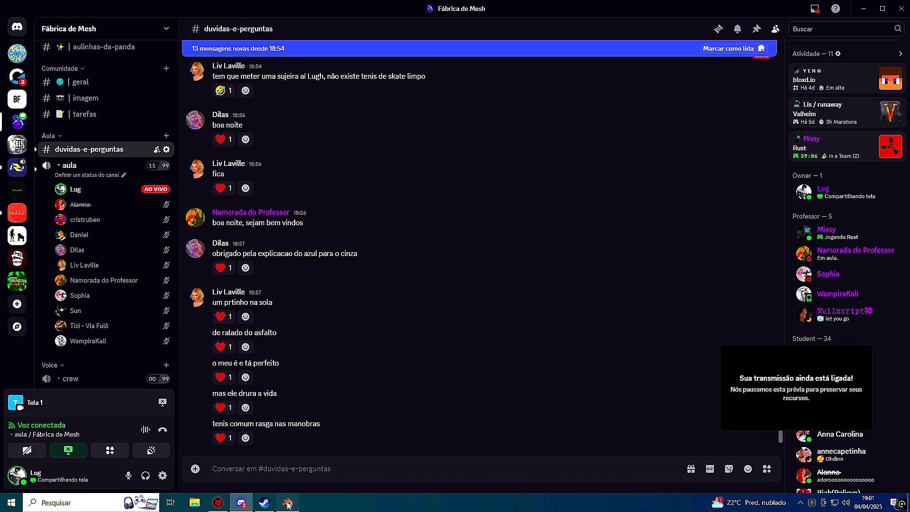
{"action": "left_click", "coordinate": [288, 504]}
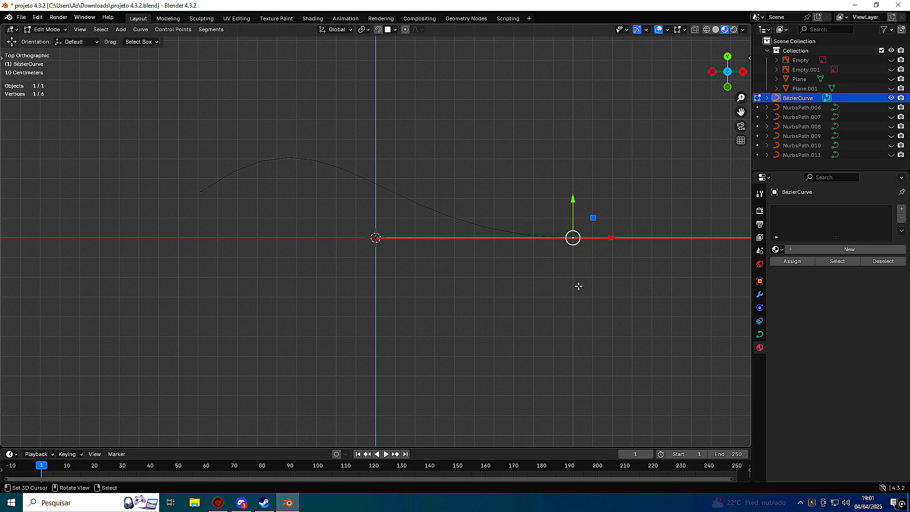
{"action": "mouse_move", "coordinate": [289, 502]}
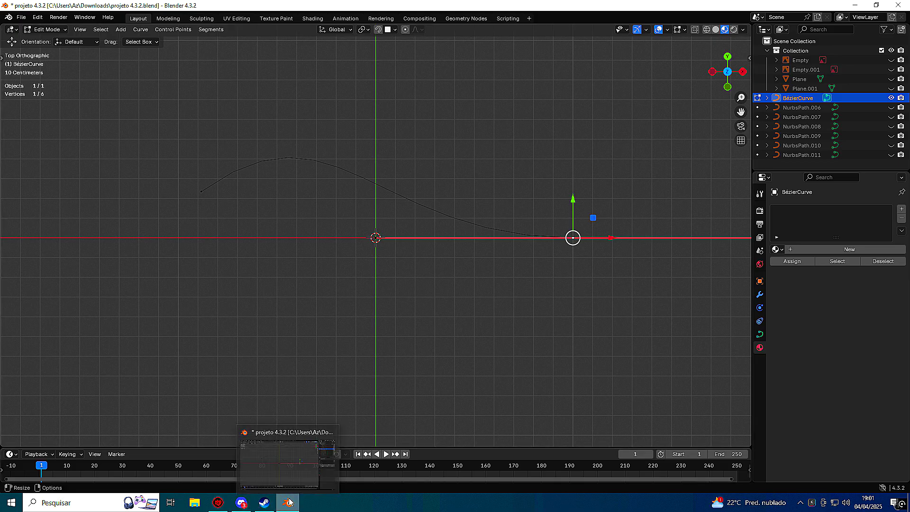
{"action": "left_click", "coordinate": [308, 474]}
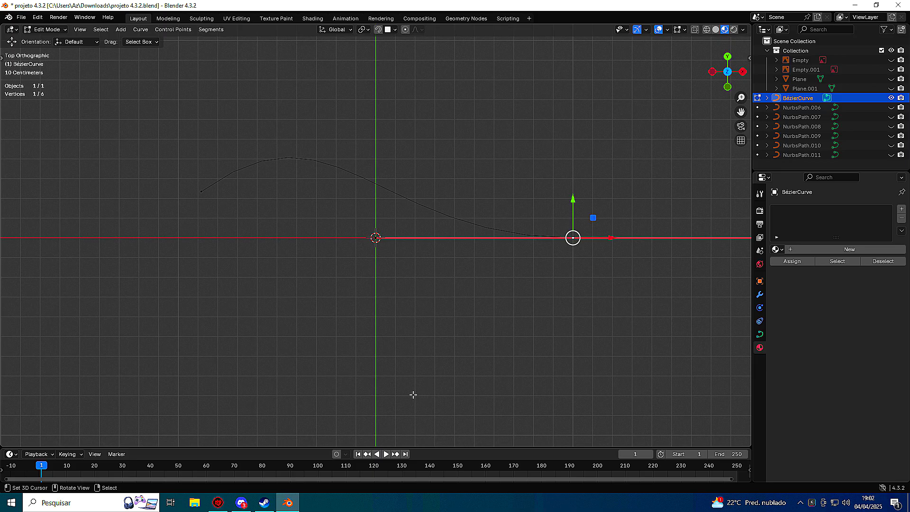
Leave Edit Mode and delete the Bézier curve.
{"action": "key", "text": "Tab"}
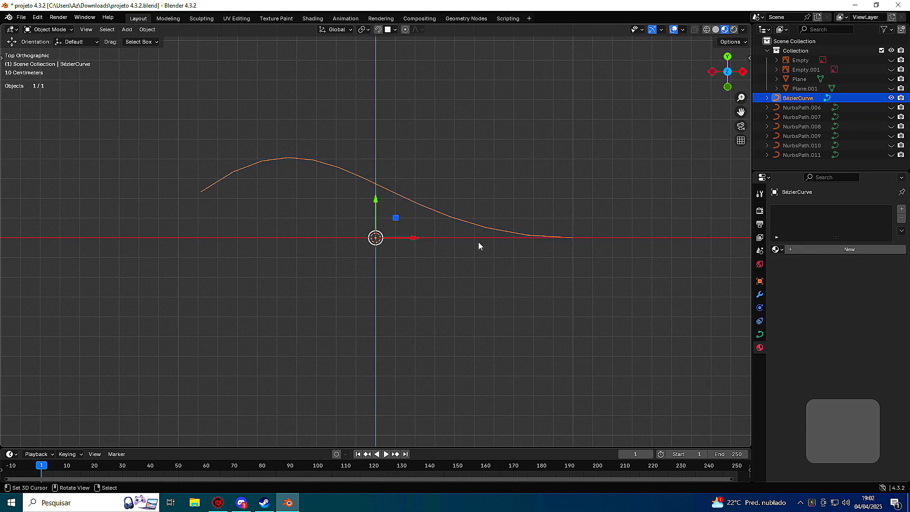
{"action": "key", "text": "x"}
{"action": "key", "text": "x"}
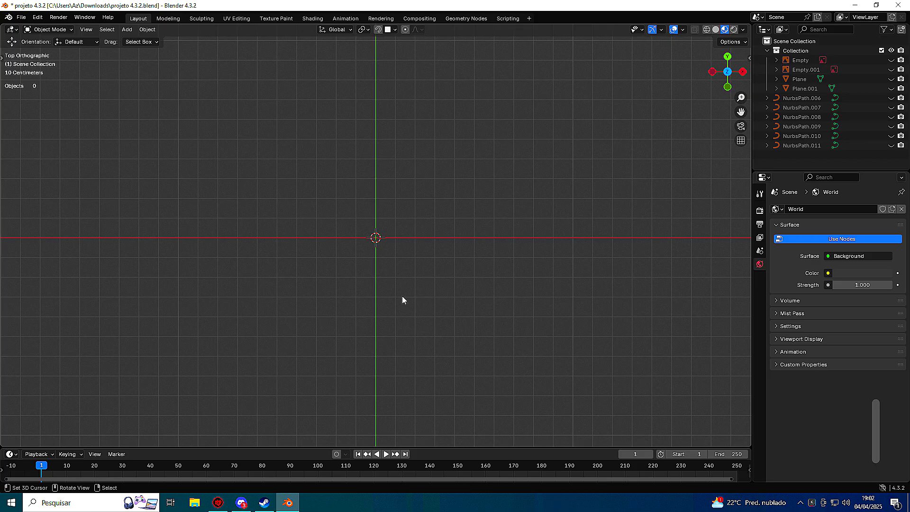
Add a fresh Bézier curve at the world origin.
{"action": "key", "text": "shift+a"}
{"action": "key", "text": "shift+a"}
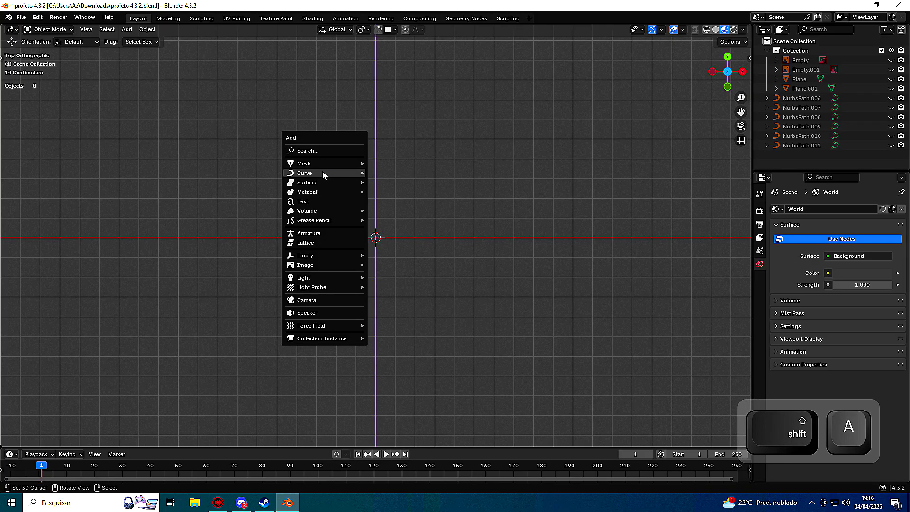
{"action": "mouse_move", "coordinate": [332, 173]}
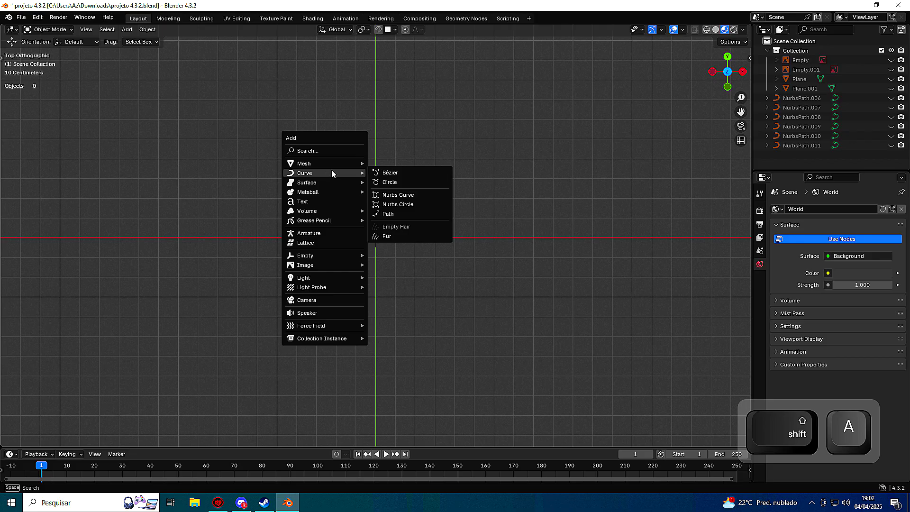
{"action": "left_click", "coordinate": [386, 173]}
In Edit Mode, move the left point's upper handle about 0.22 m in X and 0.23 m in Y, then return to Object Mode.
{"action": "key", "text": "Tab"}
{"action": "left_click", "coordinate": [285, 149]}
{"action": "key", "text": "g"}
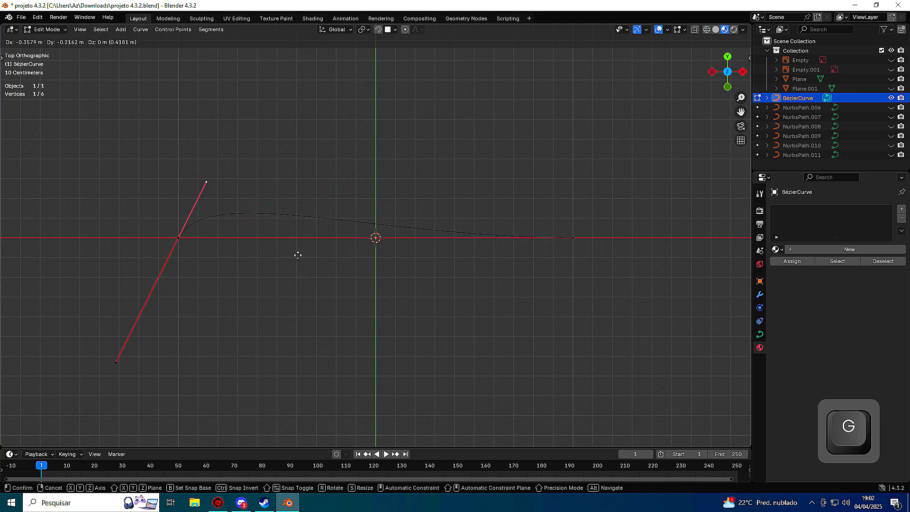
{"action": "left_click", "coordinate": [410, 172]}
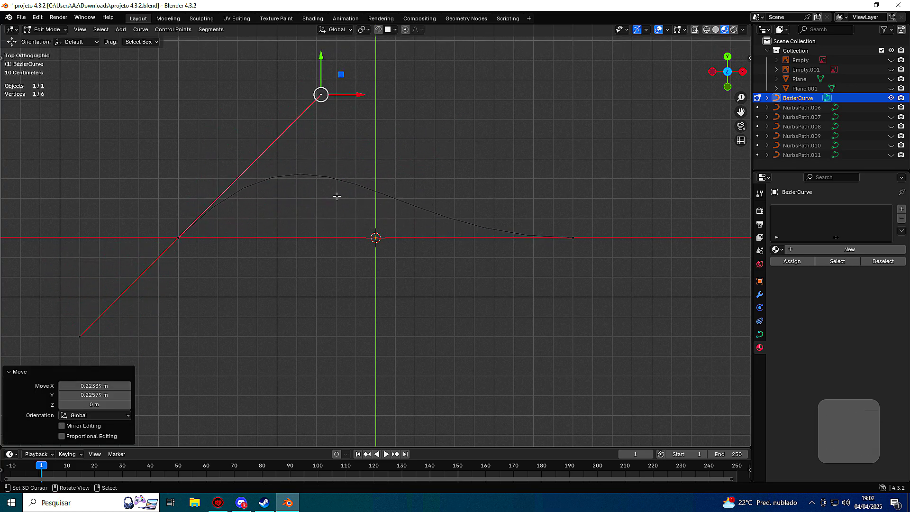
{"action": "key", "text": "Tab"}
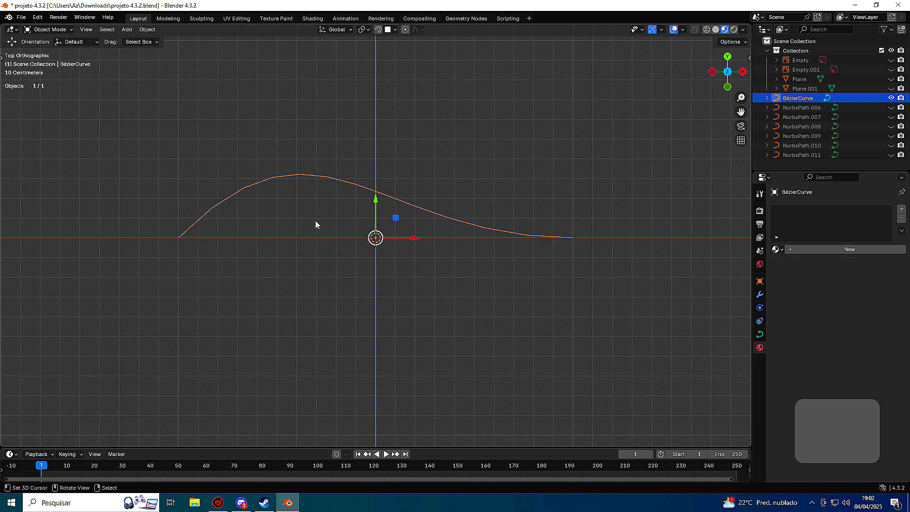
Add a Path curve, move it about -0.32 m along Y, and scale it down slightly shorter than the Bézier curve.
{"action": "key", "text": "shift+a"}
{"action": "mouse_move", "coordinate": [320, 224]}
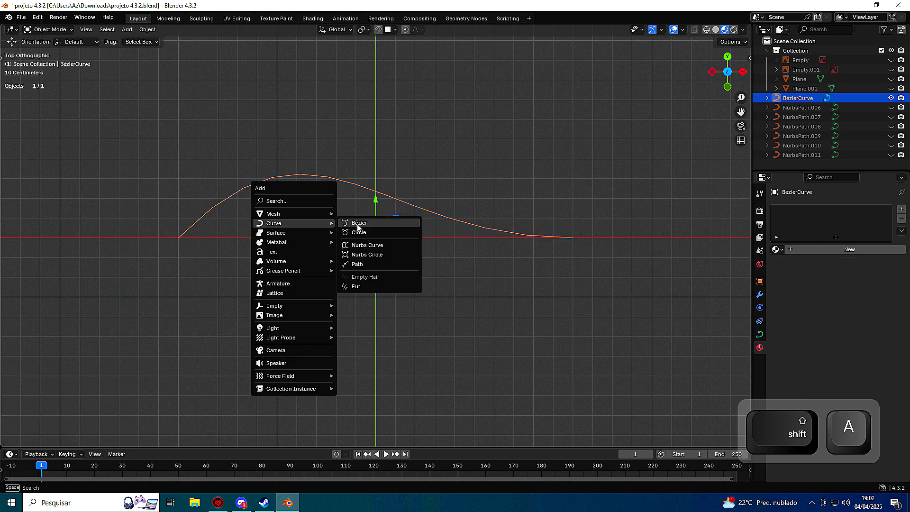
{"action": "left_click", "coordinate": [378, 264]}
{"action": "left_click_drag", "start_coordinate": [376, 213], "coordinate": [411, 267]}
{"action": "key", "text": "s"}
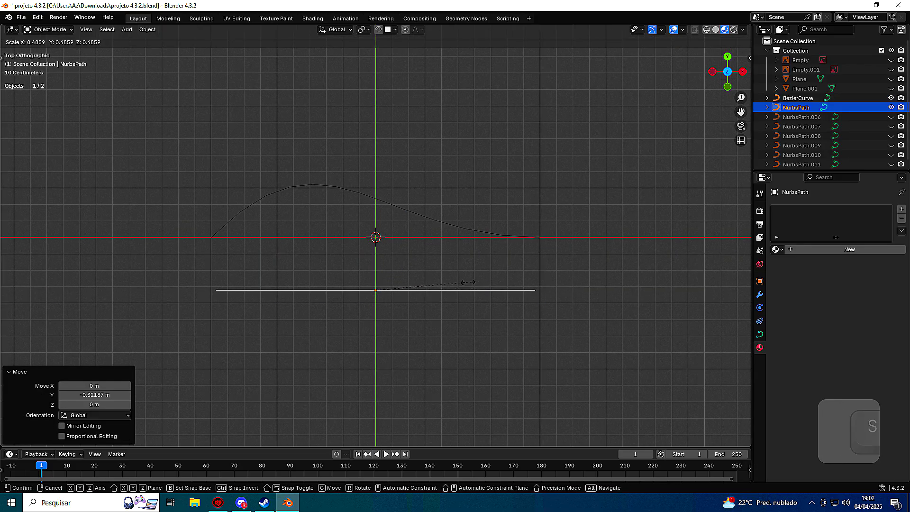
{"action": "left_click", "coordinate": [467, 289]}
In Edit Mode, move the path's right end control point about -0.48 m in X and 0.38 m in Y.
{"action": "key", "text": "Tab"}
{"action": "scroll", "coordinate": [467, 311], "scroll_direction": "up", "scroll_amount": 2}
{"action": "left_click", "coordinate": [573, 315]}
{"action": "key", "text": "g"}
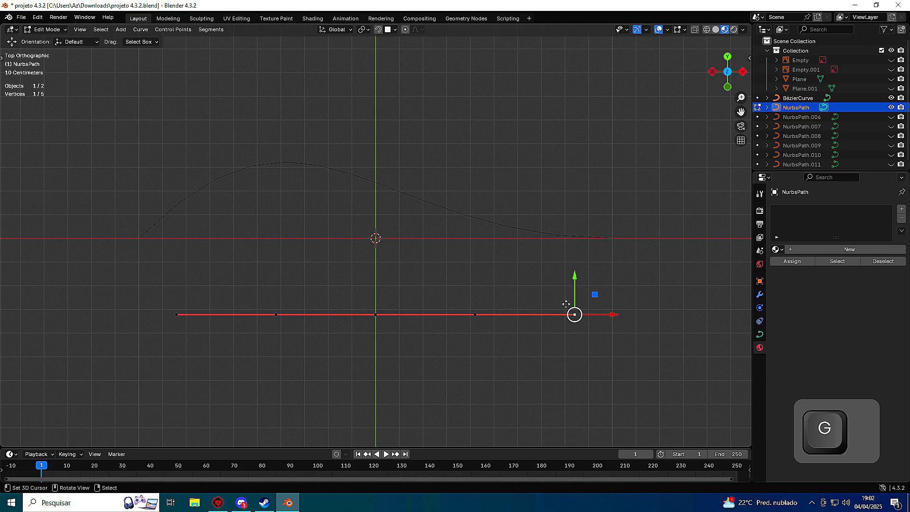
{"action": "left_click", "coordinate": [462, 223]}
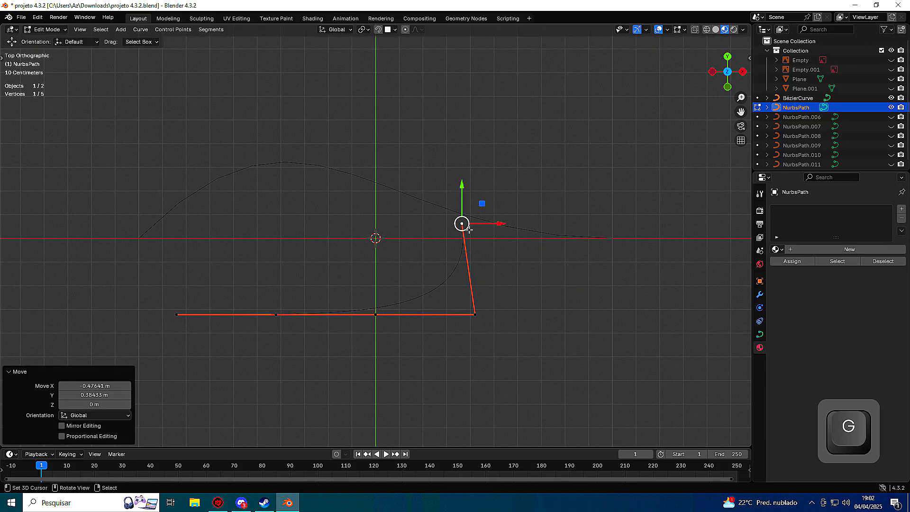
Move the path's right end control point upward, and the neighbouring corner point about 0.14 m in X and 0.04 m in Y.
{"action": "key", "text": "g"}
{"action": "left_click", "coordinate": [480, 148]}
{"action": "left_click", "coordinate": [486, 309]}
{"action": "key", "text": "g"}
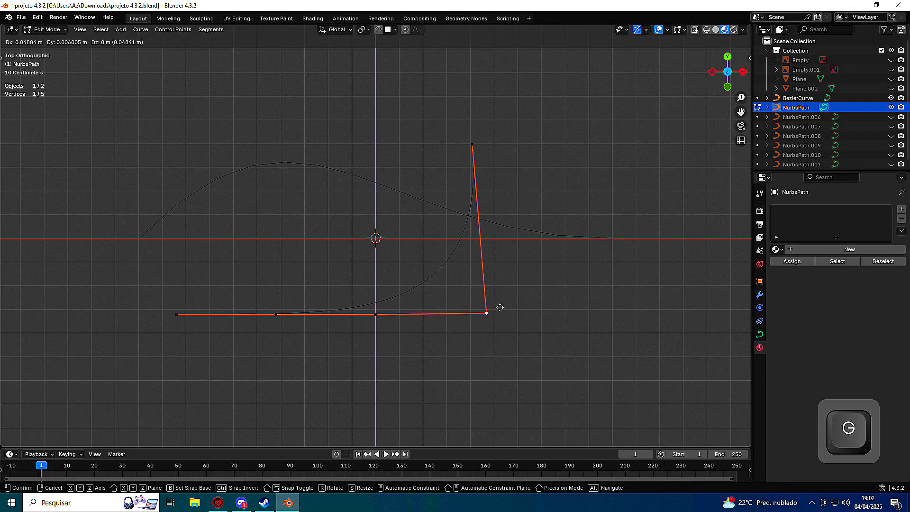
{"action": "left_click", "coordinate": [521, 300]}
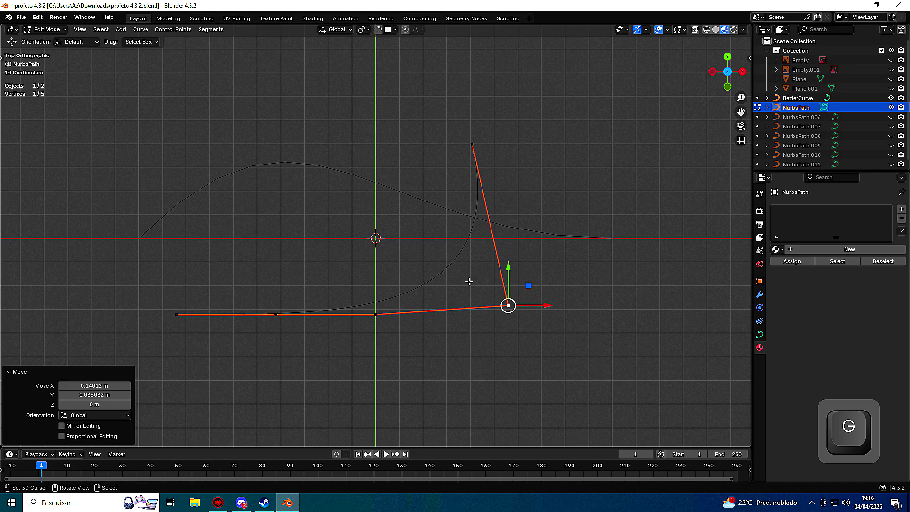
Switch to the Bézier curve in Edit Mode, lower its left point's upper handle slightly, and return to Object Mode.
{"action": "key", "text": "Tab"}
{"action": "left_click", "coordinate": [365, 192]}
{"action": "key", "text": "Tab"}
{"action": "scroll", "coordinate": [349, 163], "scroll_direction": "down", "scroll_amount": 2}
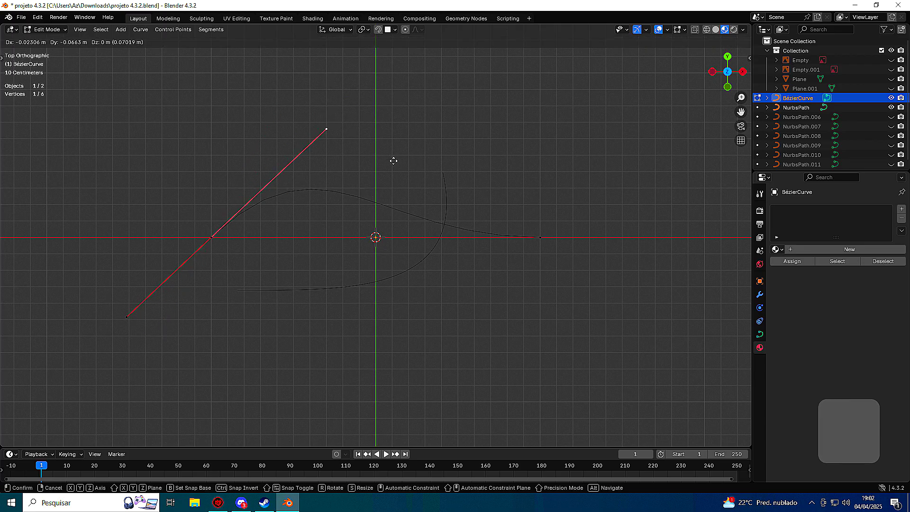
{"action": "key", "text": "Tab"}
In Edit Mode, move the path's upper end control point about 0.29 m in X and -1.23 m in Y, then return to Object Mode.
{"action": "left_click", "coordinate": [441, 239]}
{"action": "key", "text": "Tab"}
{"action": "left_click", "coordinate": [442, 171]}
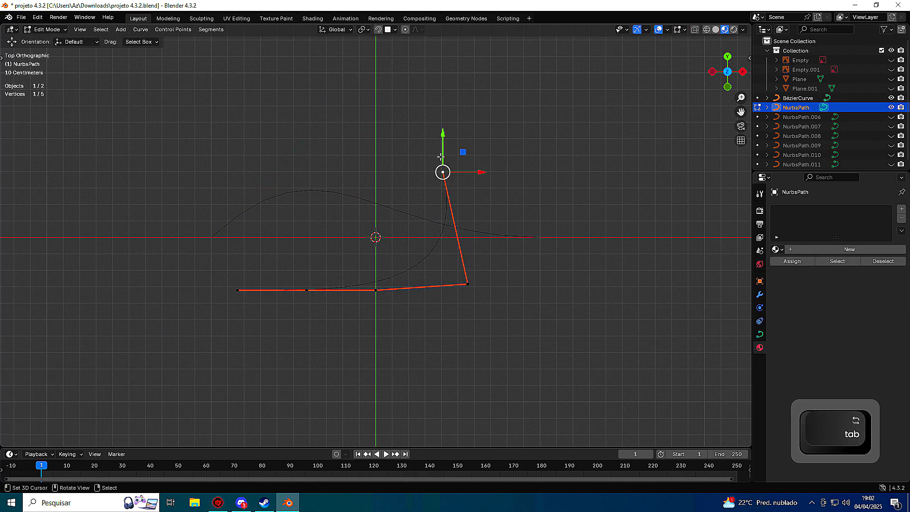
{"action": "key", "text": "g"}
{"action": "left_click", "coordinate": [492, 372]}
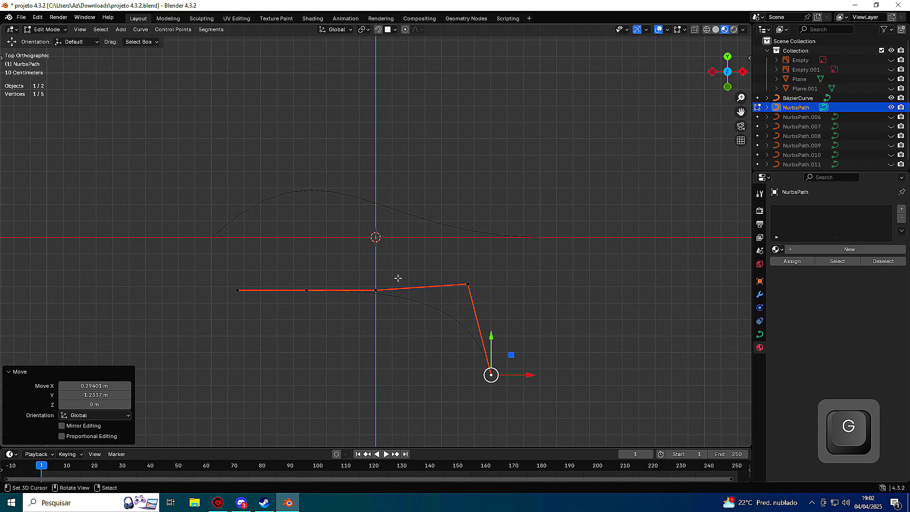
{"action": "key", "text": "Tab"}
Add a Nurbs Curve at the world origin and nudge its right end control point slightly inward and down in Edit Mode.
{"action": "key", "text": "shift+a"}
{"action": "mouse_move", "coordinate": [449, 259]}
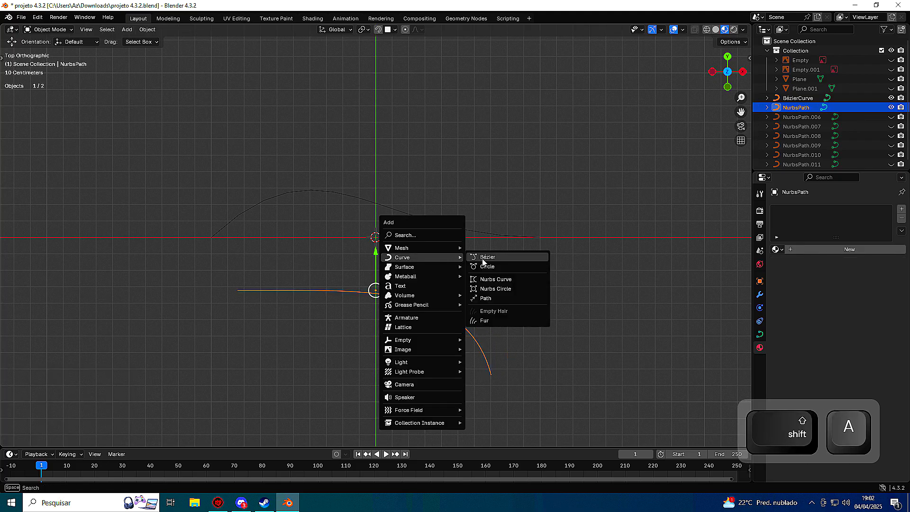
{"action": "left_click", "coordinate": [507, 280]}
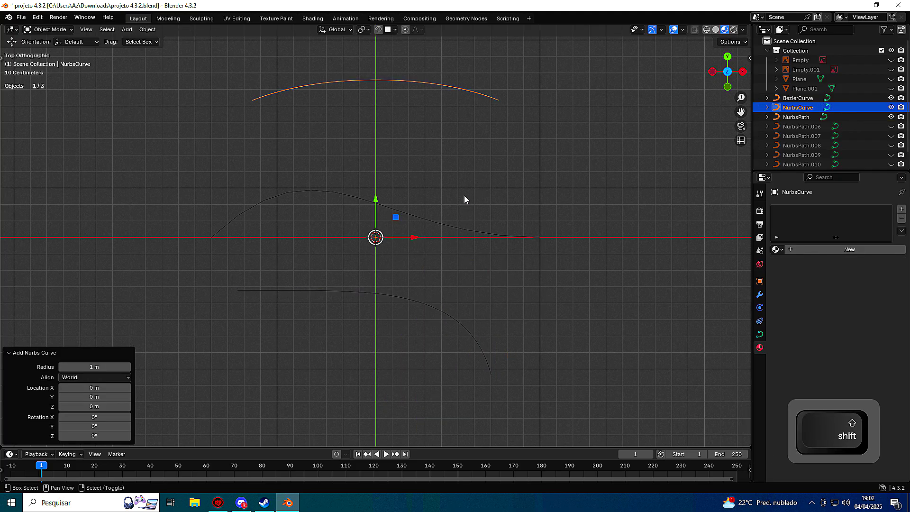
{"action": "key", "text": "Tab"}
{"action": "middle_click_drag", "start_coordinate": [468, 179], "coordinate": [459, 283], "text": "shift"}
{"action": "left_click", "coordinate": [610, 333]}
{"action": "mouse_move", "coordinate": [611, 335]}
{"action": "left_mouse_down"}
{"action": "mouse_move", "coordinate": [609, 327]}
{"action": "mouse_move", "coordinate": [598, 347]}
{"action": "left_mouse_up"}
Reposition the Nurbs Curve's upper right control point, and move its upper left one about -0.36 m in X and 0.43 m in Y.
{"action": "left_click", "coordinate": [531, 177]}
{"action": "key", "text": "g"}
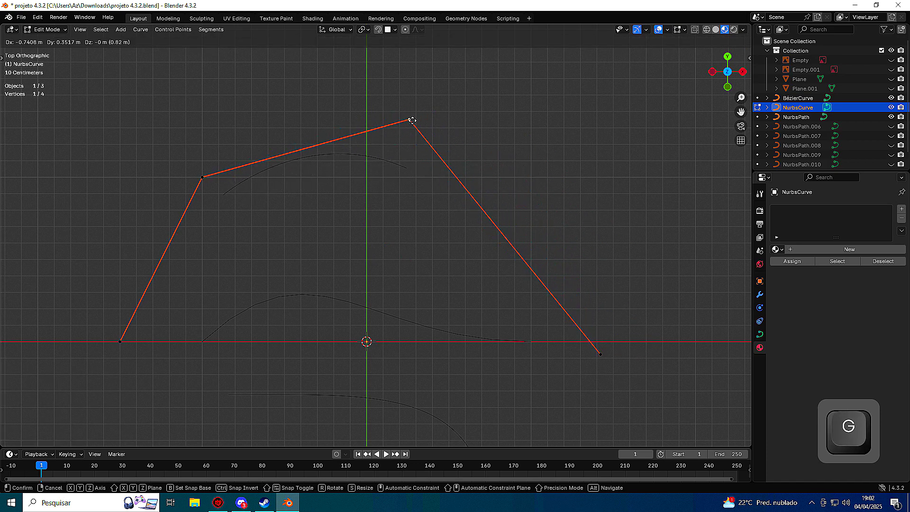
{"action": "left_click", "coordinate": [544, 111]}
{"action": "left_click", "coordinate": [235, 169]}
{"action": "left_click", "coordinate": [197, 195]}
{"action": "key", "text": "g"}
{"action": "left_click", "coordinate": [211, 138]}
{"action": "scroll", "coordinate": [305, 236], "scroll_direction": "down", "scroll_amount": 2}
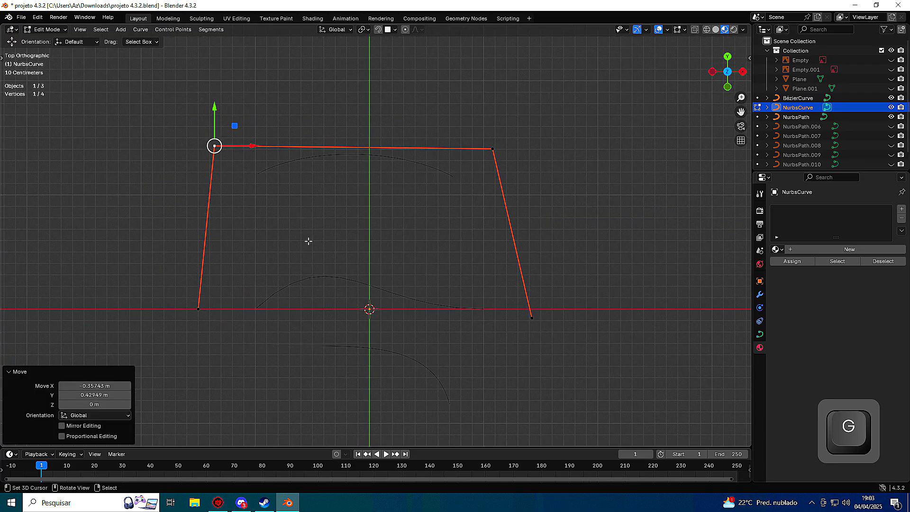
{"action": "key", "text": "Tab"}
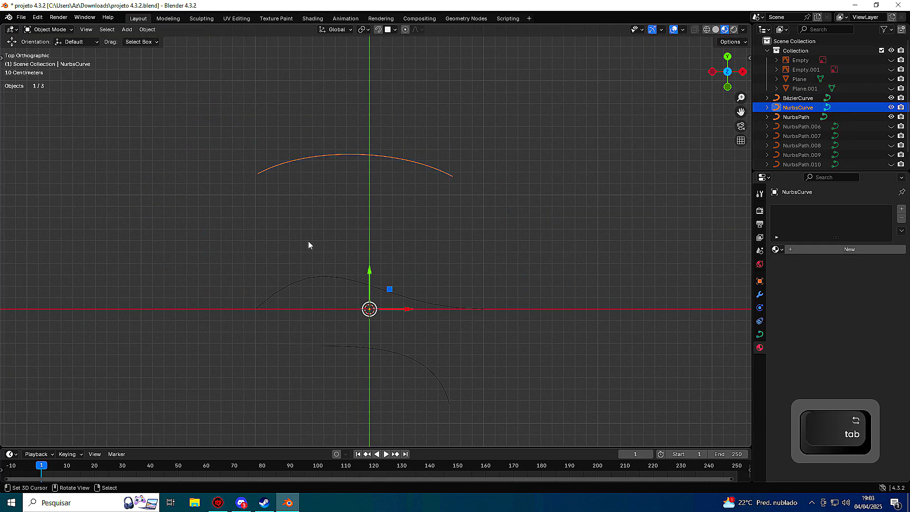
In Object Mode, move the Bézier curve up along Y and the path about 0.13 m along Y.
{"action": "left_click", "coordinate": [395, 284]}
{"action": "left_click_drag", "start_coordinate": [370, 281], "coordinate": [370, 246]}
{"action": "left_click", "coordinate": [385, 348]}
{"action": "left_click_drag", "start_coordinate": [379, 336], "coordinate": [380, 321]}
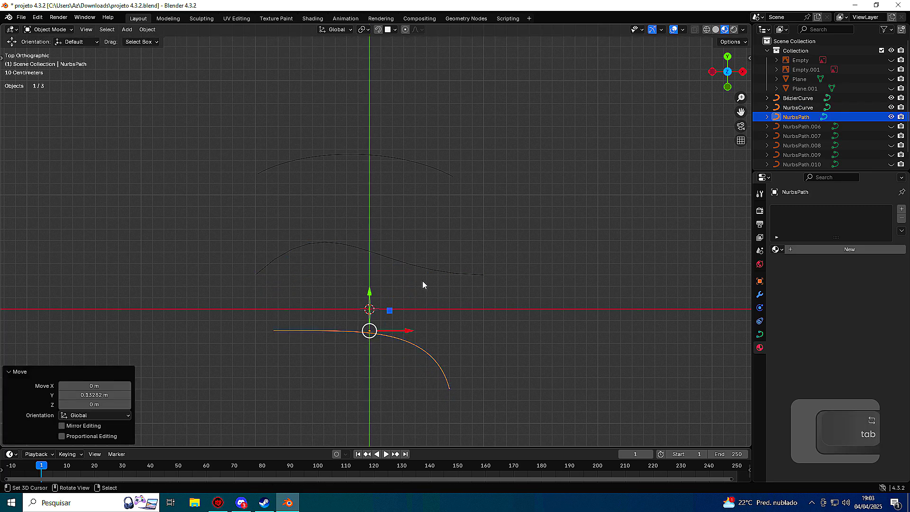
In Edit Mode, move the path's lower right end control point up and outward to nearly straighten the path.
{"action": "key", "text": "Tab"}
{"action": "left_click", "coordinate": [433, 326]}
{"action": "left_click", "coordinate": [450, 388]}
{"action": "key", "text": "g"}
{"action": "left_click", "coordinate": [585, 318]}
{"action": "key", "text": "Tab"}
In Edit Mode, pull the upper handle of the Bézier curve's left point down and inward, then return to Object Mode.
{"action": "left_click", "coordinate": [448, 276]}
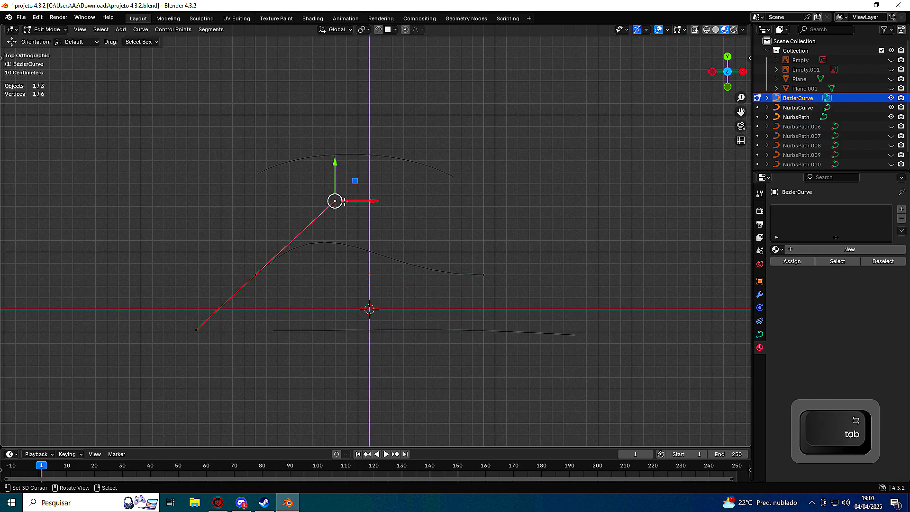
{"action": "key", "text": "g"}
{"action": "left_click", "coordinate": [303, 227]}
{"action": "key", "text": "Tab"}
Move the Nurbs Curve slightly down, then lower its upper right control point in Edit Mode and return to Object Mode.
{"action": "left_click", "coordinate": [383, 164]}
{"action": "key", "text": "g"}
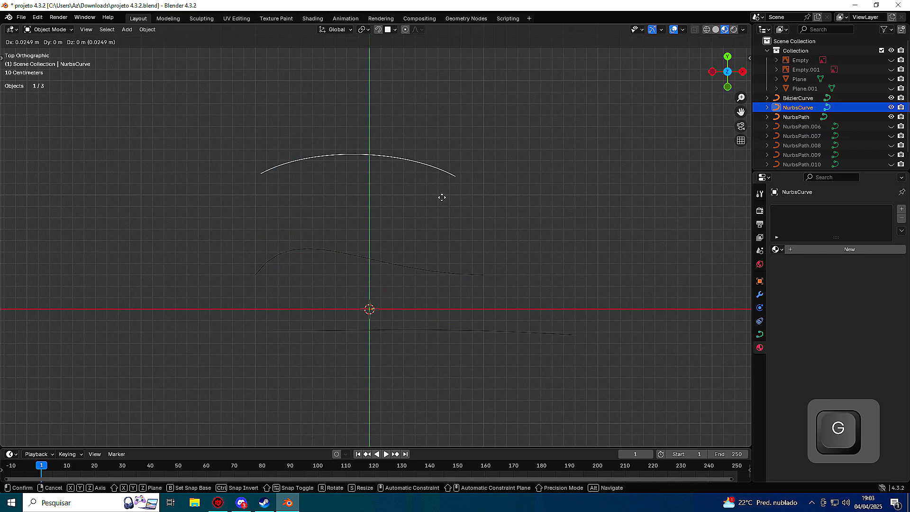
{"action": "left_click", "coordinate": [427, 217]}
{"action": "key", "text": "Tab"}
{"action": "left_click", "coordinate": [488, 170]}
{"action": "key", "text": "g"}
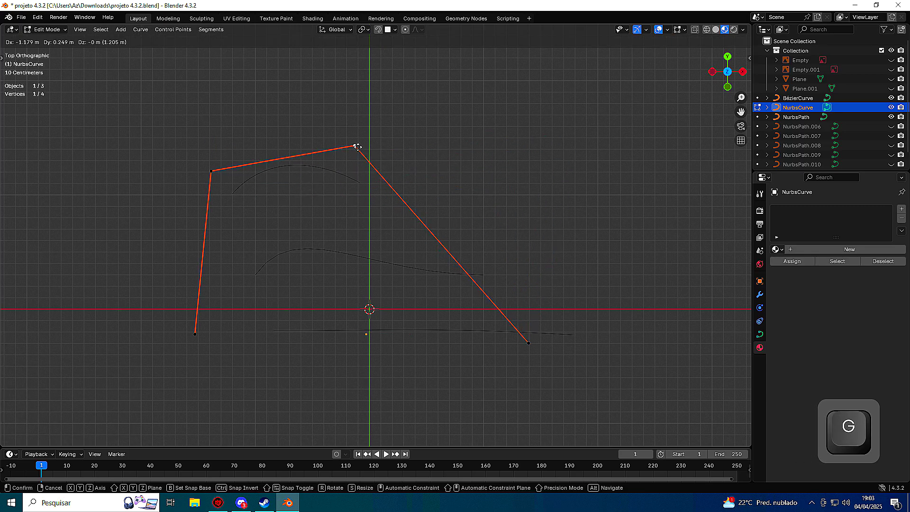
{"action": "left_click", "coordinate": [480, 236]}
{"action": "key", "text": "Tab"}
{"action": "key", "text": "Tab"}
{"action": "key", "text": "Tab"}
Delete the Nurbs Curve, the Bézier curve and the path from the scene.
{"action": "key", "text": "x"}
{"action": "left_click", "coordinate": [397, 258]}
{"action": "key", "text": "x"}
{"action": "left_click", "coordinate": [400, 330]}
{"action": "key", "text": "g"}
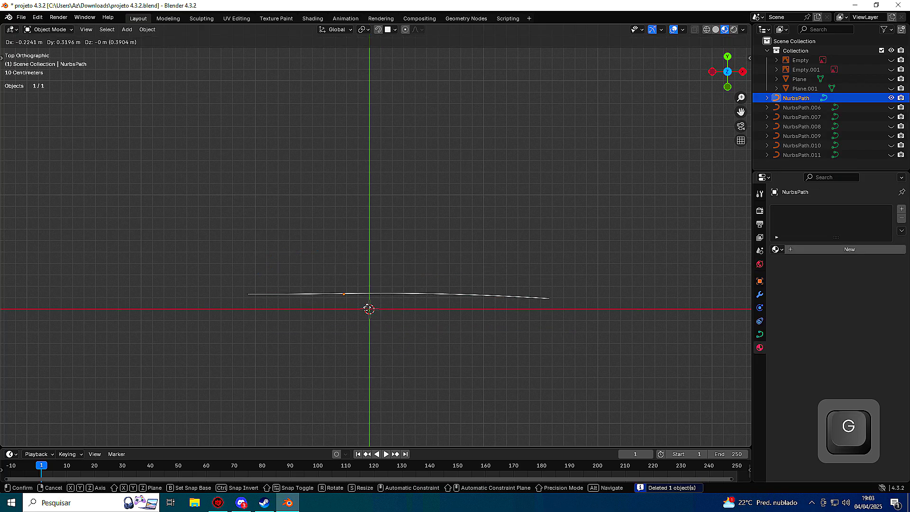
{"action": "left_click", "coordinate": [371, 315]}
{"action": "key", "text": "x"}
Add a Nurbs Circle with a 1 m radius at the world origin and put it in Edit Mode.
{"action": "key", "text": "shift+a"}
{"action": "mouse_move", "coordinate": [376, 314]}
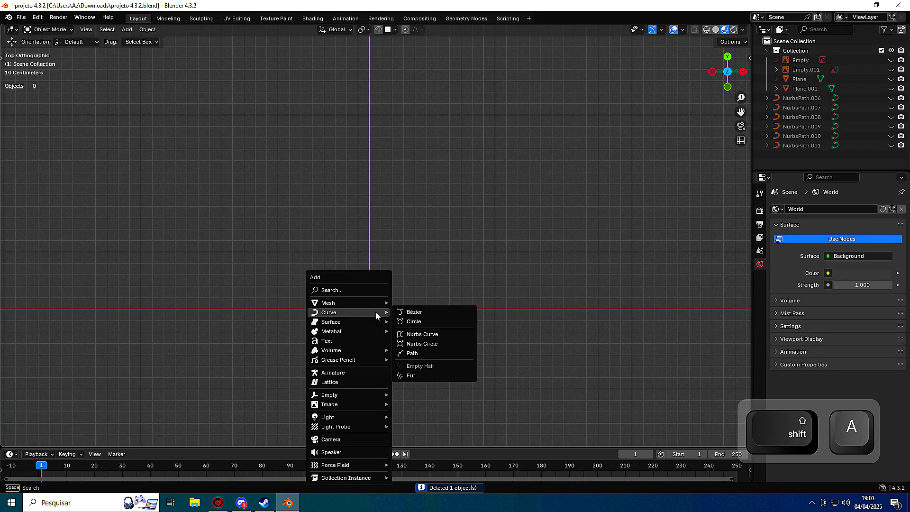
{"action": "left_click", "coordinate": [426, 344]}
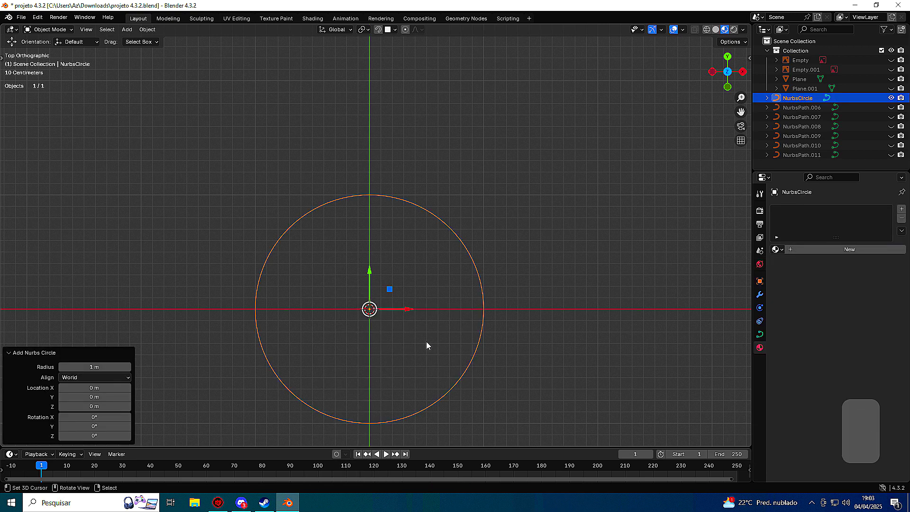
{"action": "key", "text": "Tab"}
{"action": "middle_click_drag", "start_coordinate": [417, 341], "coordinate": [403, 291], "text": "shift"}
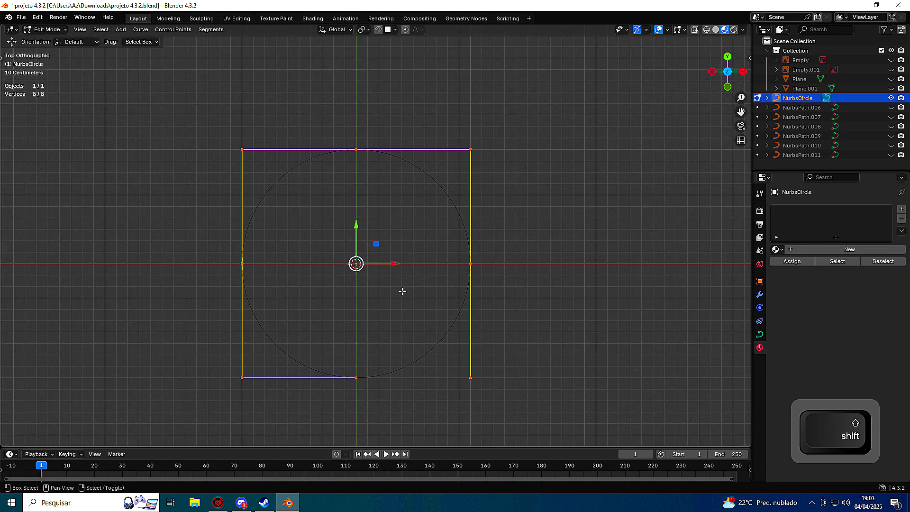
{"action": "key", "text": "Tab"}
{"action": "key", "text": "Tab"}
Try moving the circle's lower right corner control point about -0.48 m in X and 0.63 m in Y, and undo the move.
{"action": "left_click", "coordinate": [470, 263]}
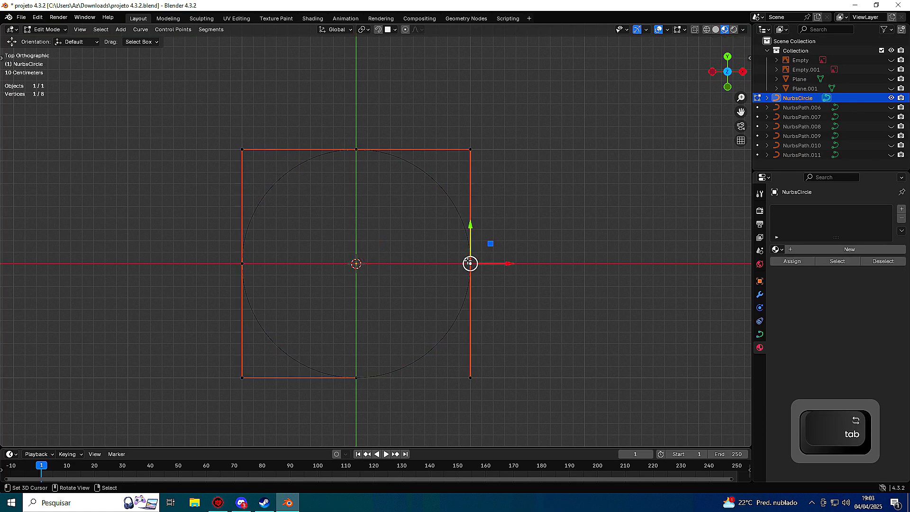
{"action": "left_click", "coordinate": [470, 377]}
{"action": "key", "text": "g"}
{"action": "left_click", "coordinate": [428, 290]}
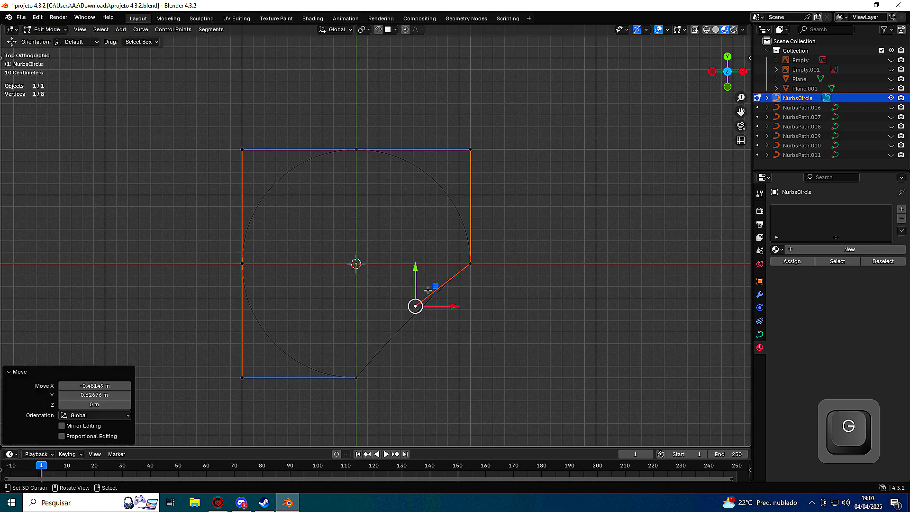
{"action": "key", "text": "ctrl+z"}
Delete the Nurbs Circle and add a Path curve at the world origin.
{"action": "key", "text": "Tab"}
{"action": "key", "text": "Delete"}
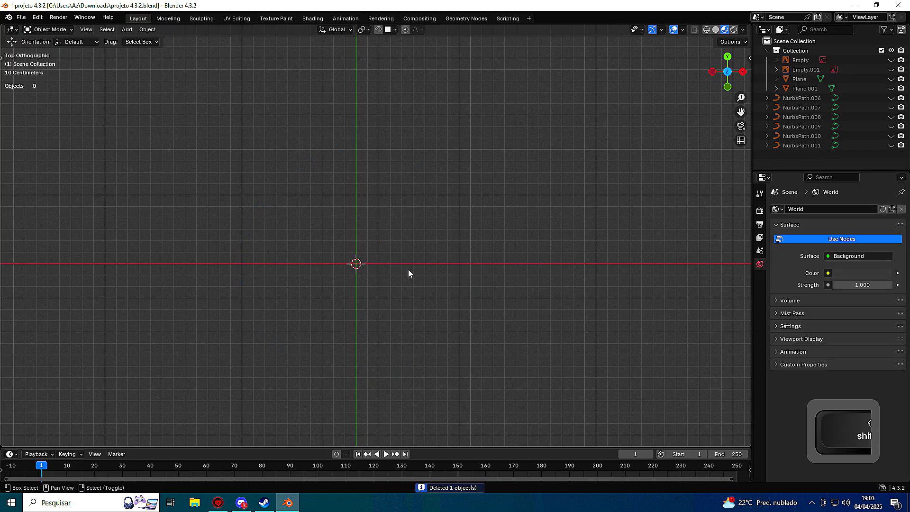
{"action": "key", "text": "shift+a"}
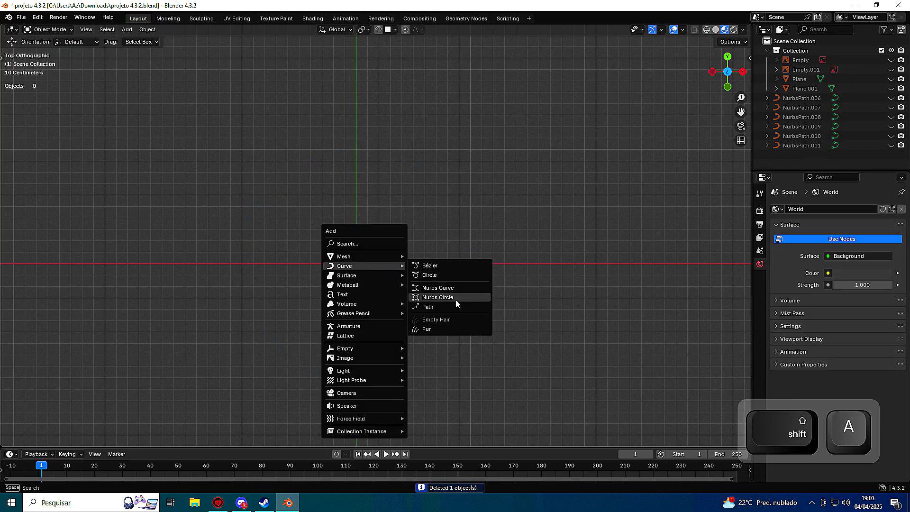
{"action": "left_click", "coordinate": [428, 308]}
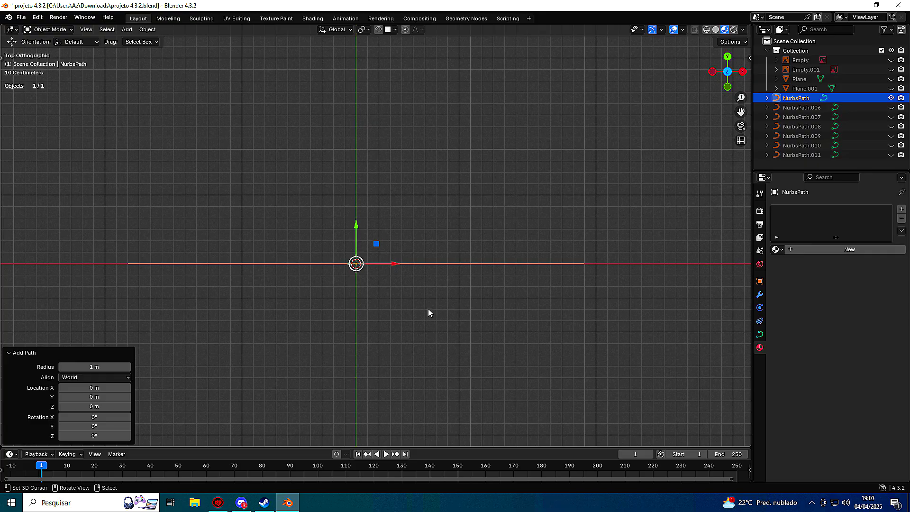
In Edit Mode with an angled perspective view, move the path's fourth control point well above the X axis.
{"action": "middle_click_drag", "start_coordinate": [429, 309], "coordinate": [349, 291]}
{"action": "key", "text": "KP_1"}
{"action": "key", "text": "Tab"}
{"action": "key", "text": "Tab"}
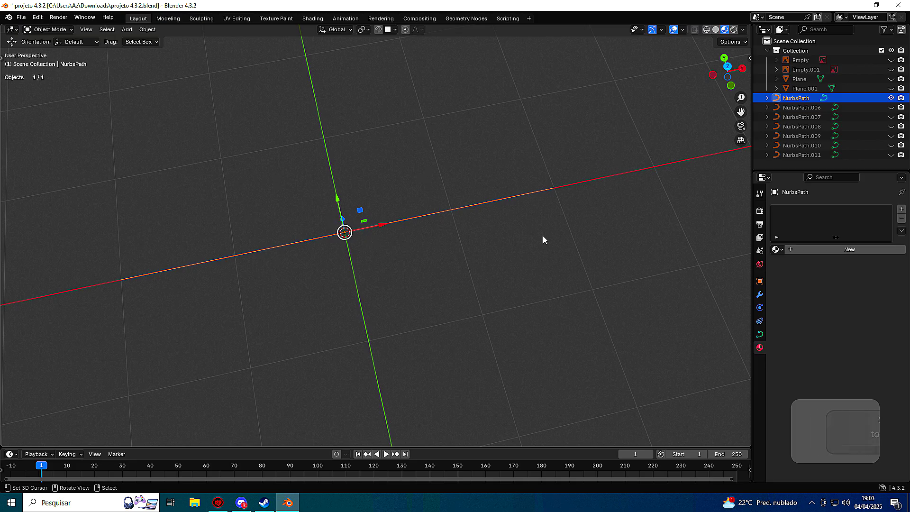
{"action": "key", "text": "Tab"}
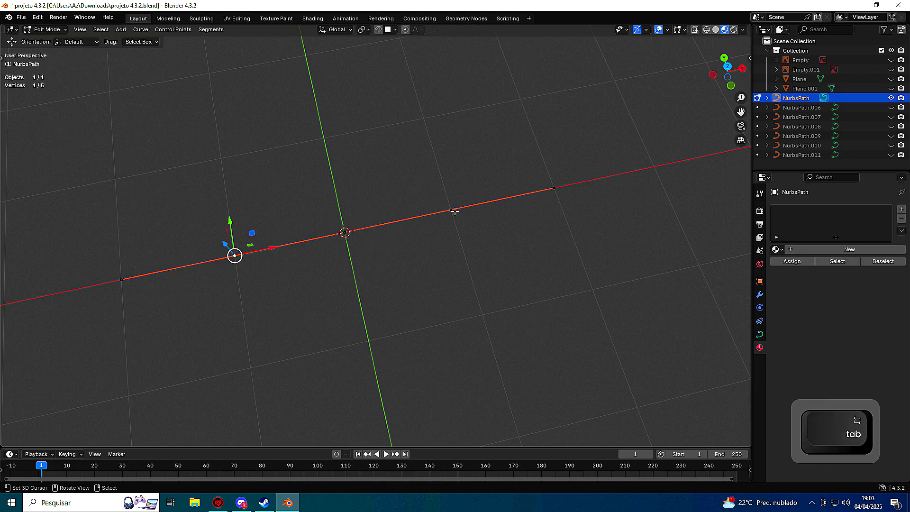
{"action": "left_click", "coordinate": [503, 184]}
{"action": "left_click", "coordinate": [454, 205]}
{"action": "key", "text": "g"}
{"action": "left_click", "coordinate": [360, 164]}
Move the path's middle control point below the X axis, and the second one about -0.24 m in X, 1.06 m in Y and 0.36 m in Z.
{"action": "left_click", "coordinate": [352, 247]}
{"action": "key", "text": "g"}
{"action": "left_click", "coordinate": [481, 377]}
{"action": "left_click", "coordinate": [237, 256]}
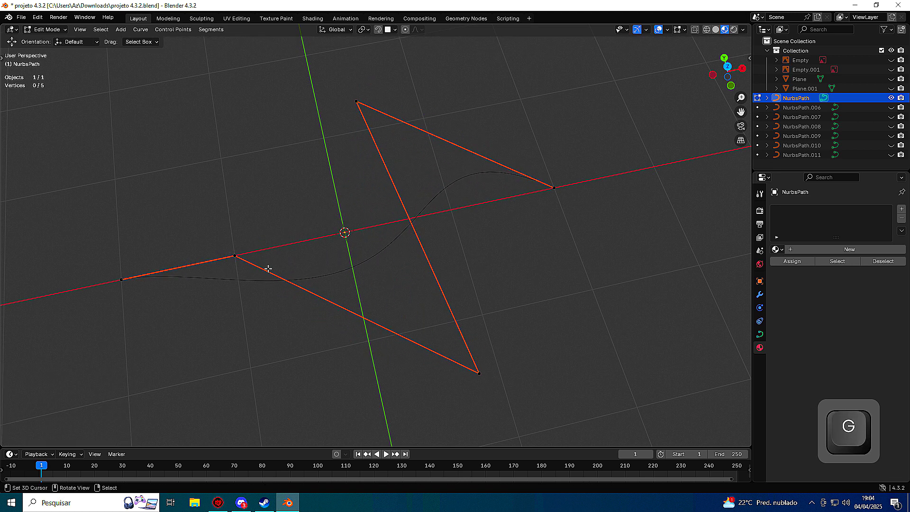
{"action": "key", "text": "g"}
{"action": "left_click", "coordinate": [186, 117]}
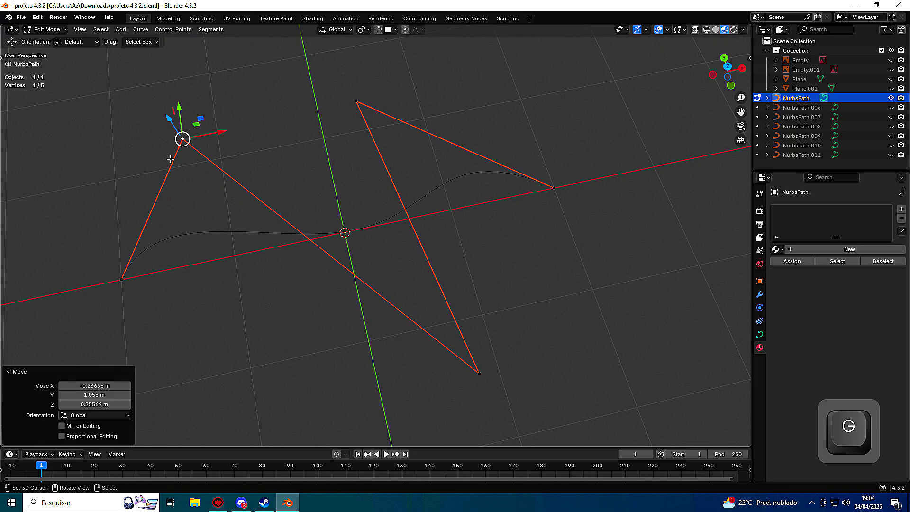
Shift the path's lowest control point about -0.28 m in X, -0.01 m in Y and -0.03 m in Z.
{"action": "left_click", "coordinate": [479, 373]}
{"action": "key", "text": "g"}
{"action": "left_click", "coordinate": [419, 279]}
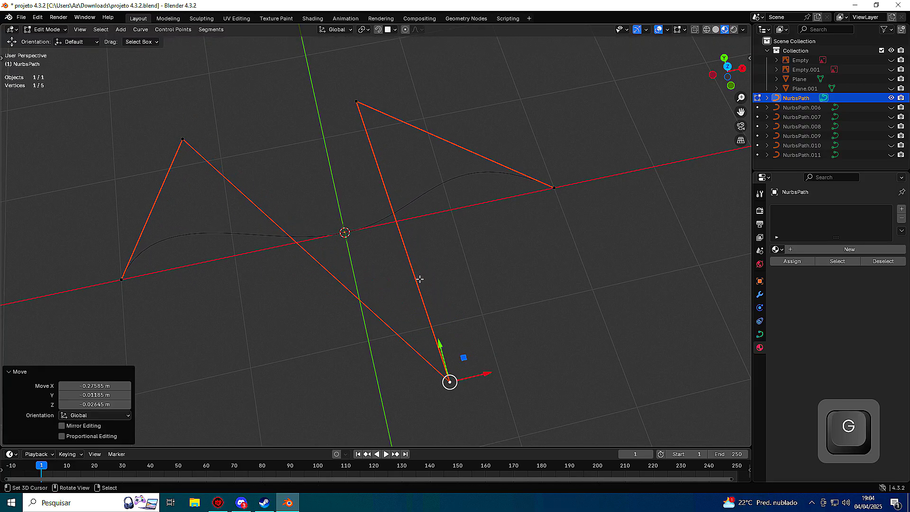
Compare the path's curve with its control points from the top view, alternating between Object Mode and Edit Mode.
{"action": "key", "text": "Tab"}
{"action": "key", "text": "Tab"}
{"action": "middle_click_drag", "start_coordinate": [314, 235], "coordinate": [325, 251]}
{"action": "key", "text": "KP_7"}
{"action": "key", "text": "Tab"}
{"action": "key", "text": "Tab"}
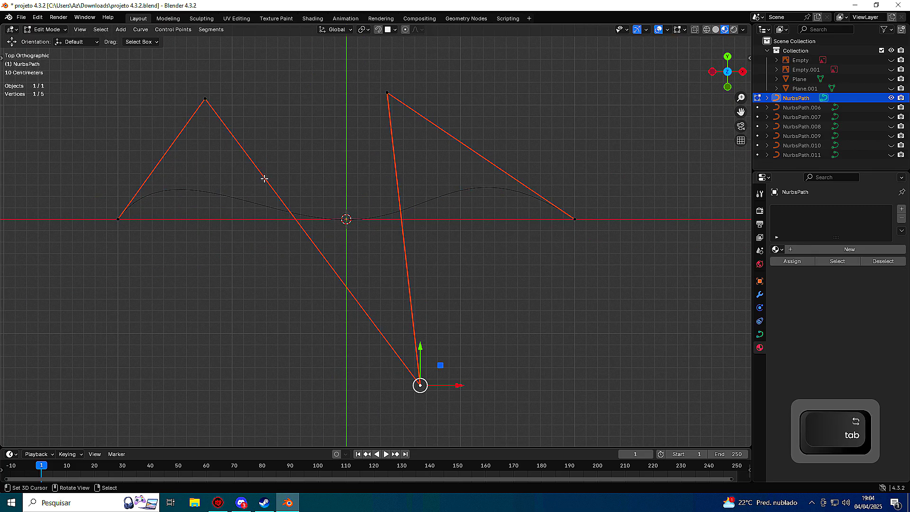
{"action": "key", "text": "Tab"}
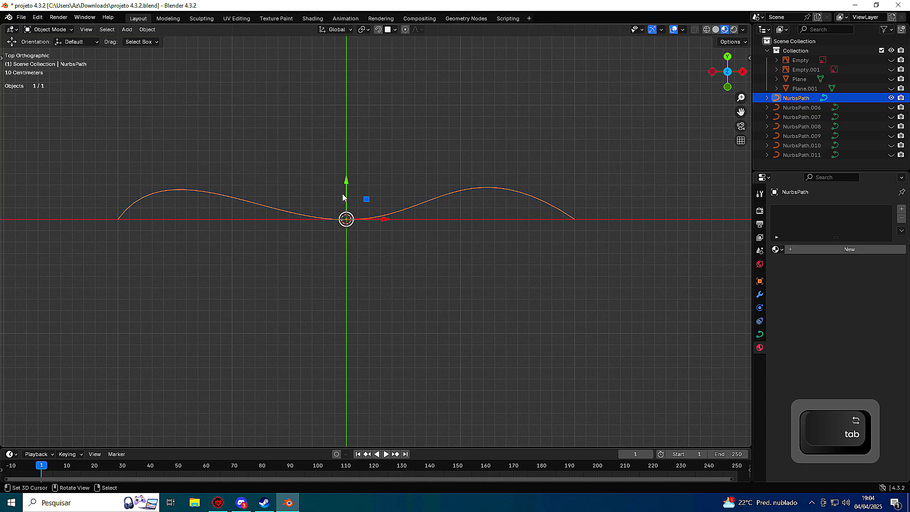
{"action": "key", "text": "Tab"}
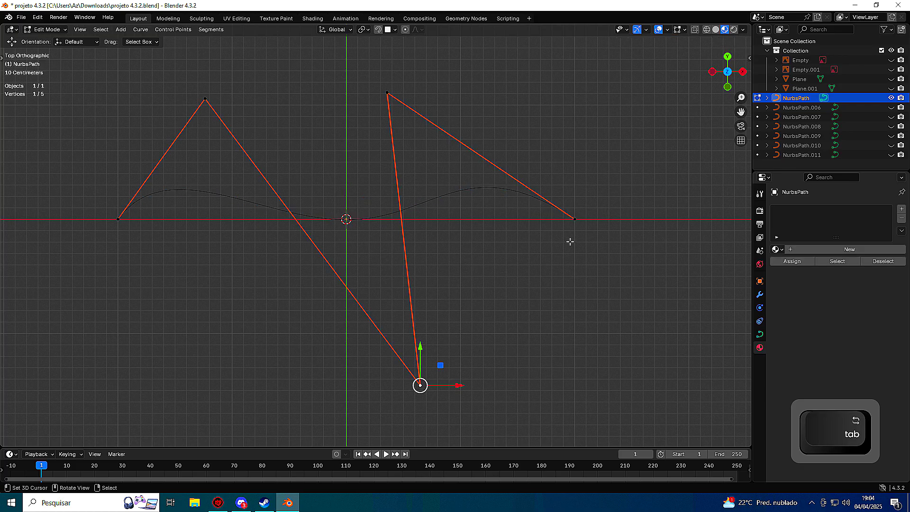
{"action": "key", "text": "a"}
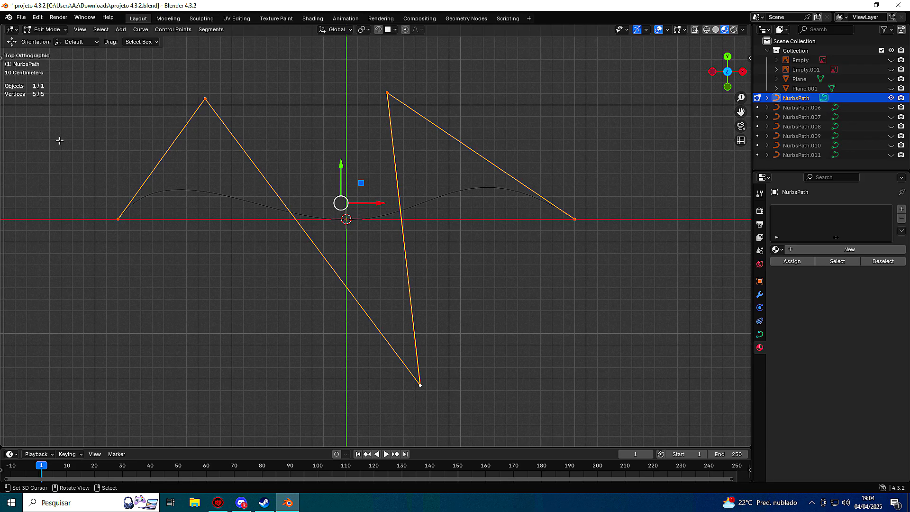
{"action": "key", "text": "Tab"}
In Object Mode, annotate the empty area beside the path with a W linked by a line to the word CONTESTO.
{"action": "left_click", "coordinate": [2, 56]}
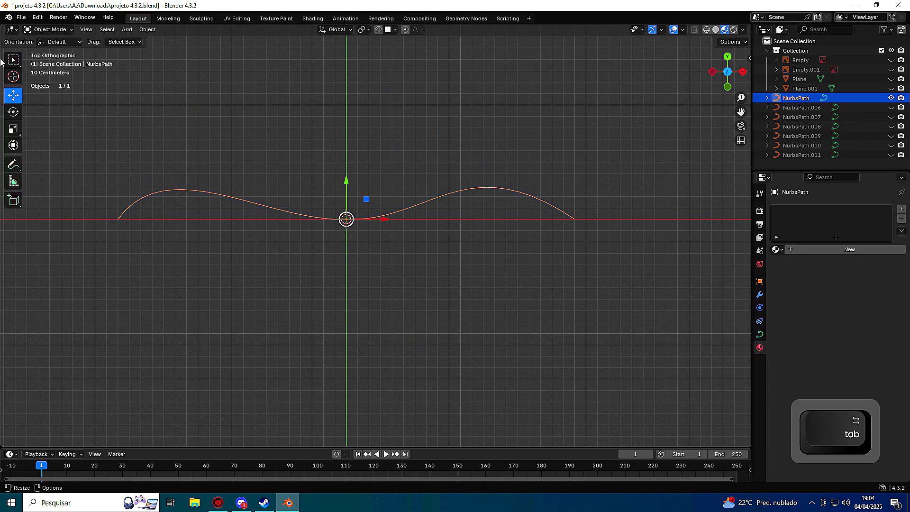
{"action": "left_click", "coordinate": [12, 164]}
{"action": "mouse_move", "coordinate": [618, 111]}
{"action": "left_mouse_down"}
{"action": "mouse_move", "coordinate": [647, 116]}
{"action": "mouse_move", "coordinate": [666, 105]}
{"action": "left_mouse_up"}
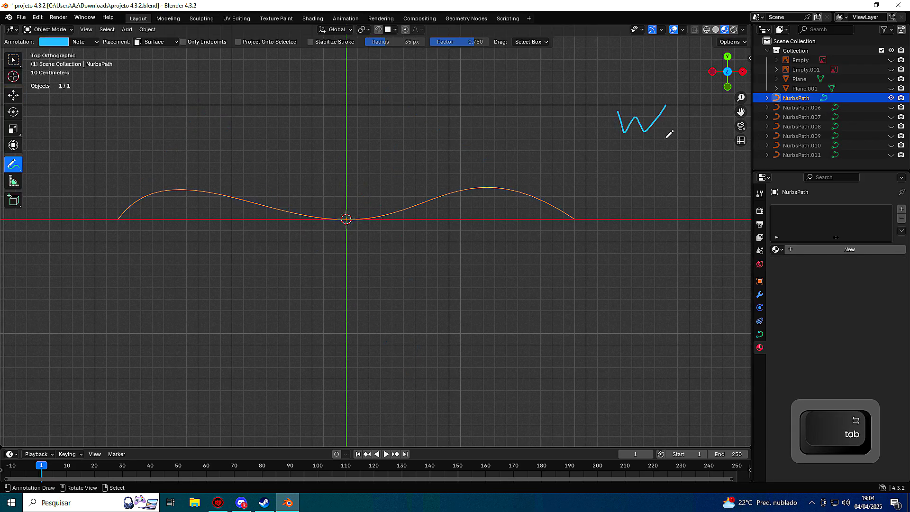
{"action": "mouse_move", "coordinate": [639, 139]}
{"action": "left_mouse_down"}
{"action": "mouse_move", "coordinate": [658, 214]}
{"action": "mouse_move", "coordinate": [668, 201]}
{"action": "mouse_move", "coordinate": [700, 218]}
{"action": "left_mouse_up"}
{"action": "mouse_move", "coordinate": [706, 199]}
{"action": "left_mouse_down"}
{"action": "mouse_move", "coordinate": [707, 219]}
{"action": "mouse_move", "coordinate": [741, 222]}
{"action": "left_mouse_up"}
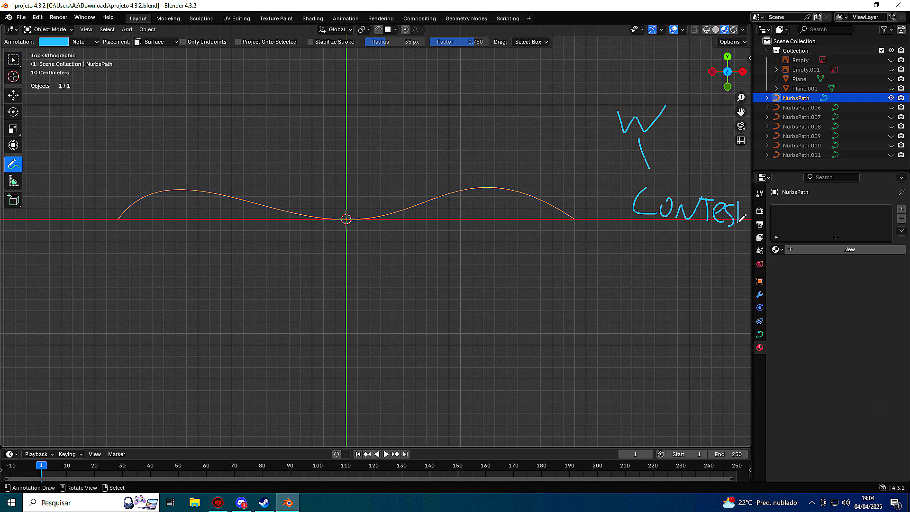
{"action": "scroll", "coordinate": [745, 204], "scroll_direction": "down", "scroll_amount": 2}
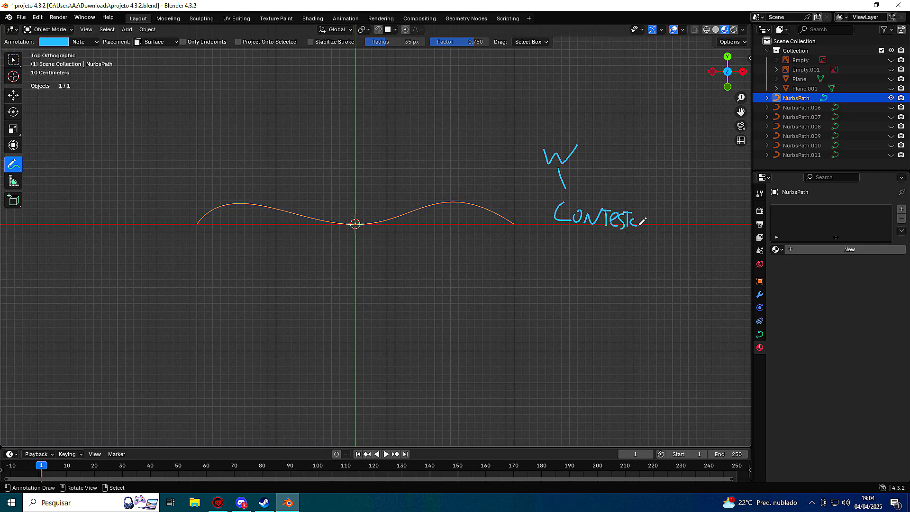
{"action": "scroll", "coordinate": [628, 242], "scroll_direction": "up", "scroll_amount": 1}
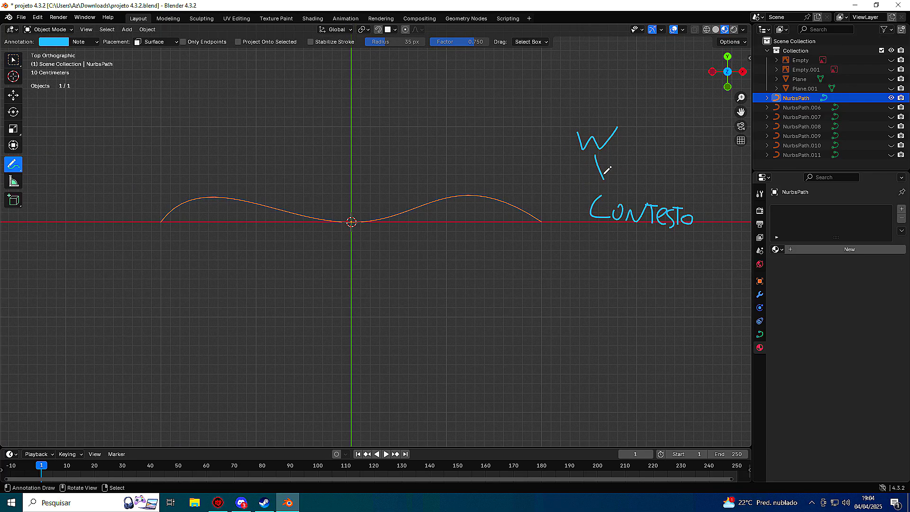
In Edit Mode, move the path's lowest control point about -0.68 m along X.
{"action": "left_click", "coordinate": [13, 95]}
{"action": "key", "text": "Tab"}
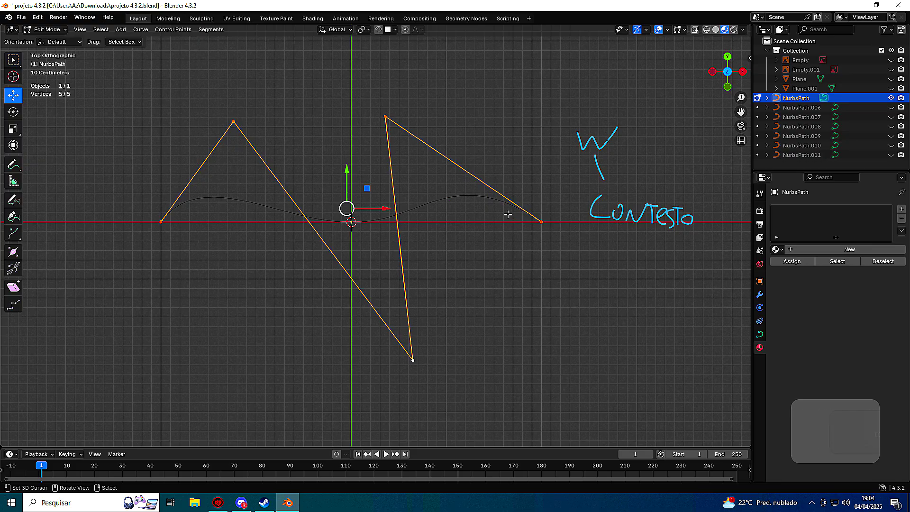
{"action": "left_click", "coordinate": [415, 356]}
{"action": "left_click_drag", "start_coordinate": [451, 366], "coordinate": [386, 366]}
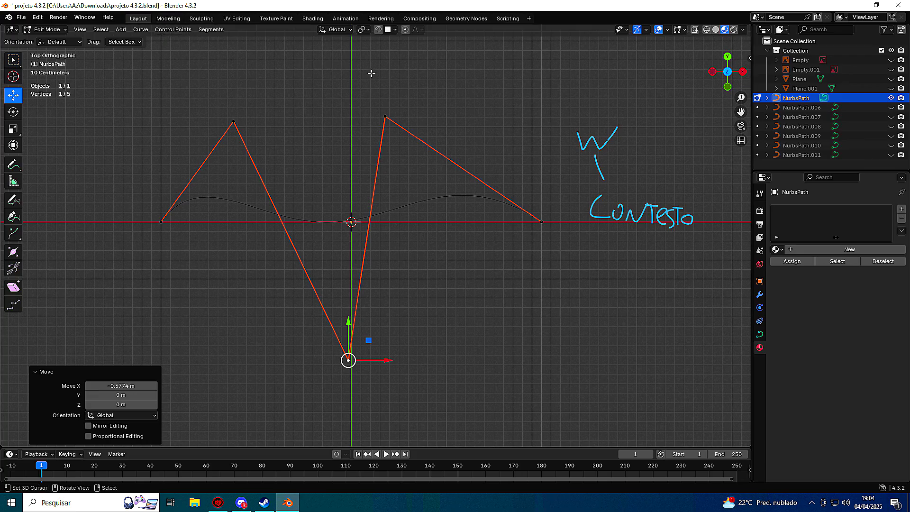
Subdivide all of the path's segments with one cut.
{"action": "key", "text": "a"}
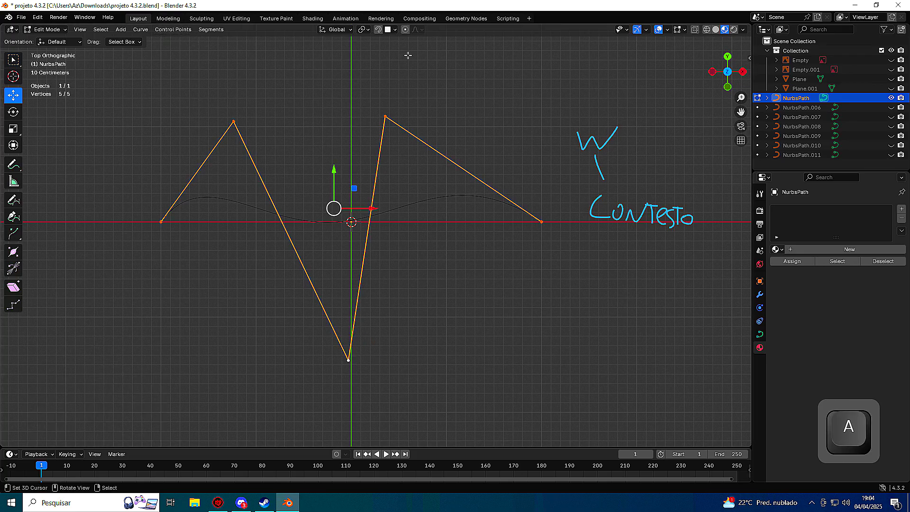
{"action": "key", "text": "w"}
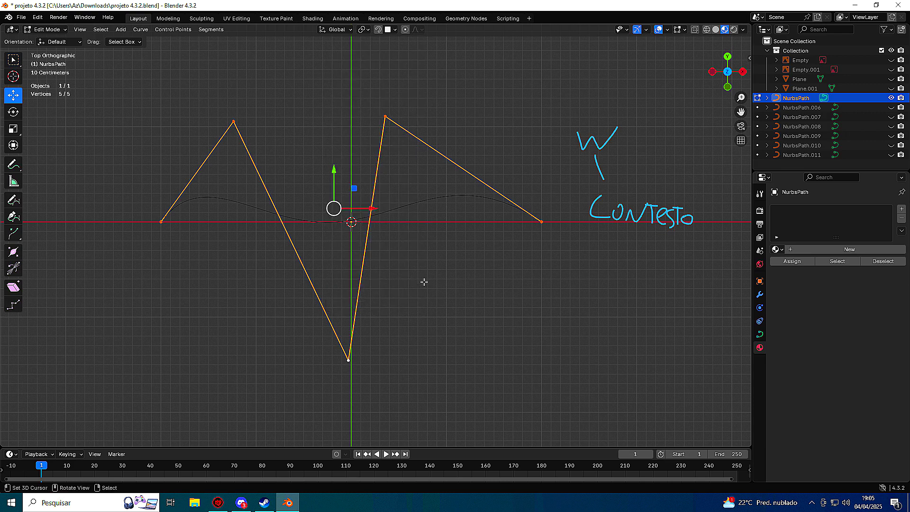
{"action": "key", "text": "w"}
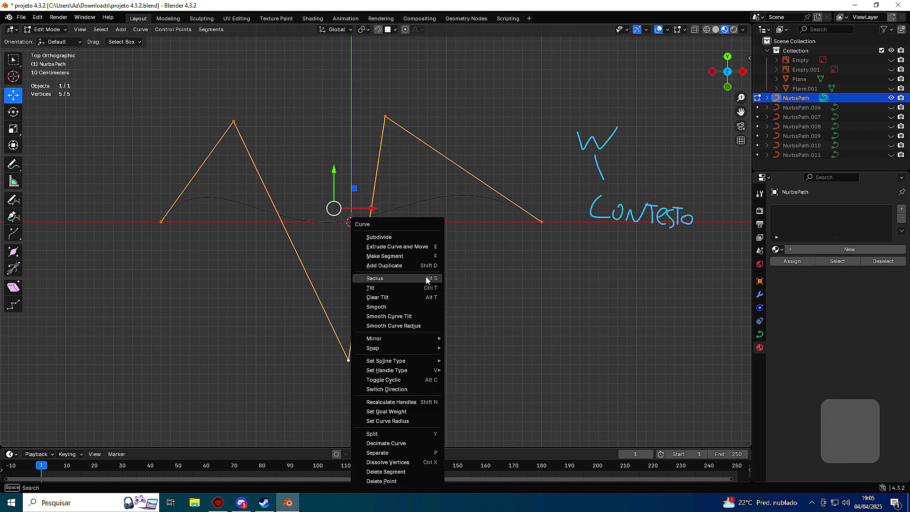
{"action": "left_click", "coordinate": [400, 233]}
{"action": "scroll", "coordinate": [397, 254], "scroll_direction": "up", "scroll_amount": 2}
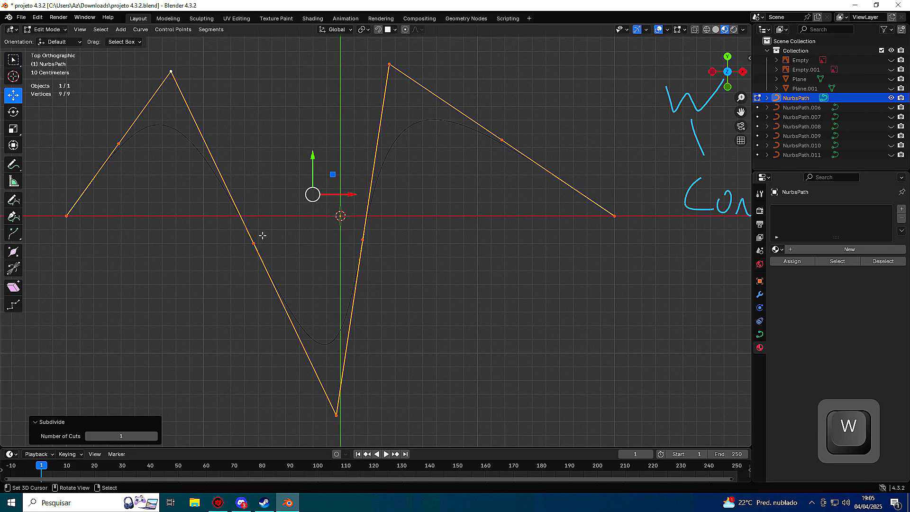
Reshape the path by raising its fourth control point, lowering the third, and moving the sixth up and toward positive X.
{"action": "left_click", "coordinate": [262, 236]}
{"action": "left_click_drag", "start_coordinate": [253, 243], "coordinate": [302, 145]}
{"action": "left_click", "coordinate": [171, 71]}
{"action": "key", "text": "g"}
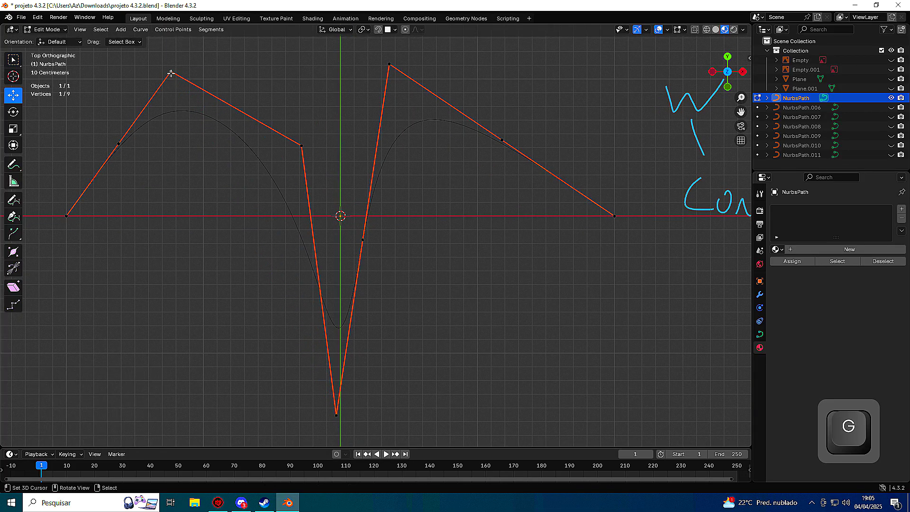
{"action": "left_click", "coordinate": [196, 170]}
{"action": "left_click", "coordinate": [363, 239]}
{"action": "key", "text": "g"}
{"action": "left_click", "coordinate": [444, 186]}
Move the path's seventh and eighth control points toward positive X, and check the curve in Object Mode.
{"action": "left_click", "coordinate": [393, 76]}
{"action": "key", "text": "g"}
{"action": "left_click", "coordinate": [435, 104]}
{"action": "left_click", "coordinate": [503, 142]}
{"action": "key", "text": "g"}
{"action": "left_click", "coordinate": [552, 104]}
{"action": "key", "text": "Tab"}
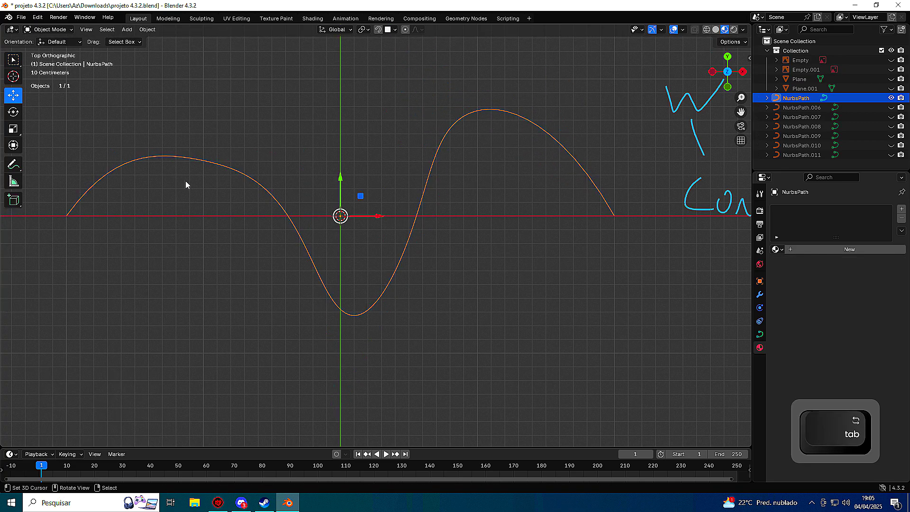
Subdivide all of the path's segments again with one cut and compare the curve in Object Mode and Edit Mode.
{"action": "key", "text": "Tab"}
{"action": "key", "text": "a"}
{"action": "key", "text": "w"}
{"action": "left_click", "coordinate": [281, 155]}
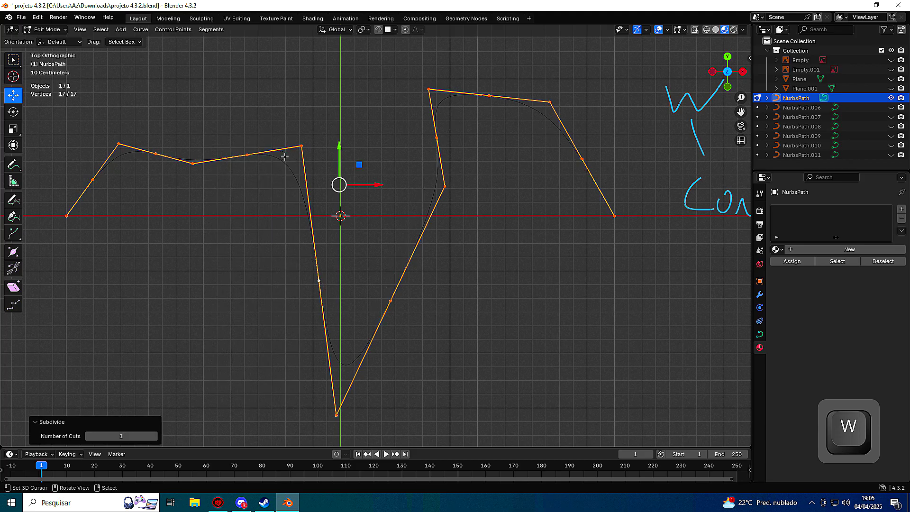
{"action": "key", "text": "Tab"}
{"action": "scroll", "coordinate": [374, 171], "scroll_direction": "down", "scroll_amount": 1}
{"action": "key", "text": "Tab"}
{"action": "key", "text": "Tab"}
Undo the second subdivision and the moves of the seventh and eighth control points.
{"action": "key", "text": "ctrl+z"}
{"action": "key", "text": "ctrl+z"}
{"action": "key", "text": "ctrl+z"}
{"action": "key", "text": "ctrl+z"}
{"action": "key", "text": "Tab"}
{"action": "key", "text": "Tab"}
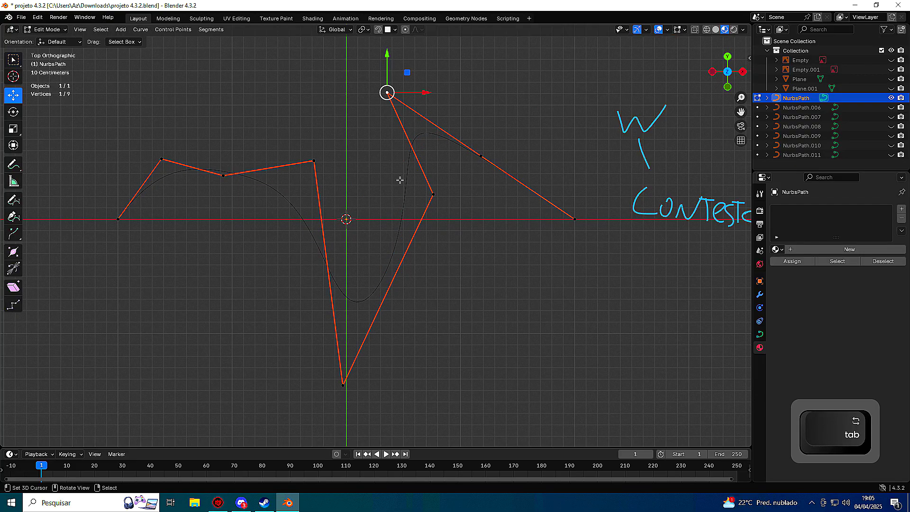
{"action": "key", "text": "a"}
{"action": "key", "text": "w"}
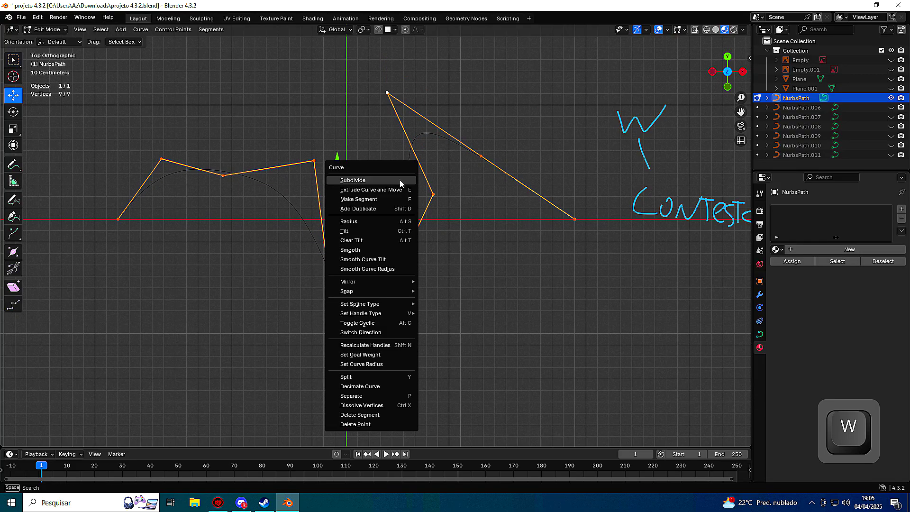
{"action": "left_click", "coordinate": [224, 175]}
Move the path's first end control point about -0.48 m in X and 0.28 m in Y.
{"action": "middle_click_drag", "start_coordinate": [107, 211], "coordinate": [263, 269], "text": "shift"}
{"action": "left_click", "coordinate": [275, 278]}
{"action": "key", "text": "g"}
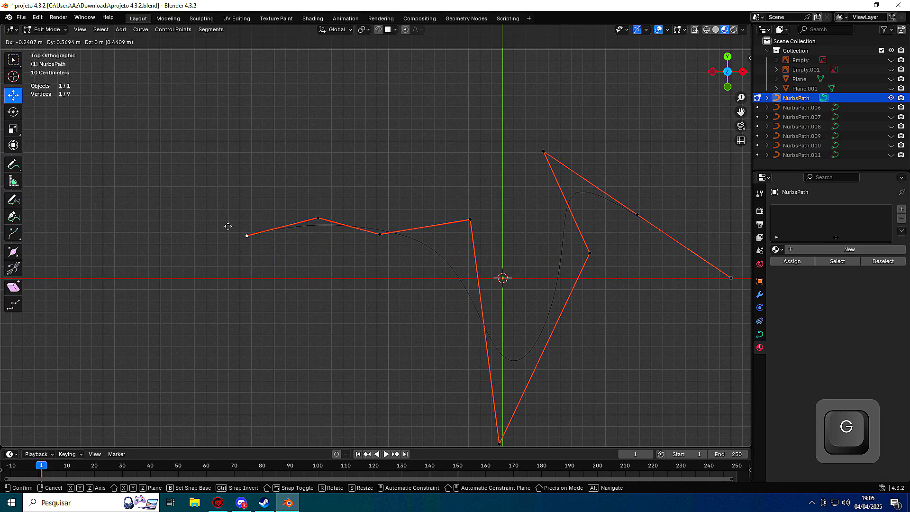
{"action": "left_click", "coordinate": [201, 237]}
{"action": "scroll", "coordinate": [224, 249], "scroll_direction": "up", "scroll_amount": 2}
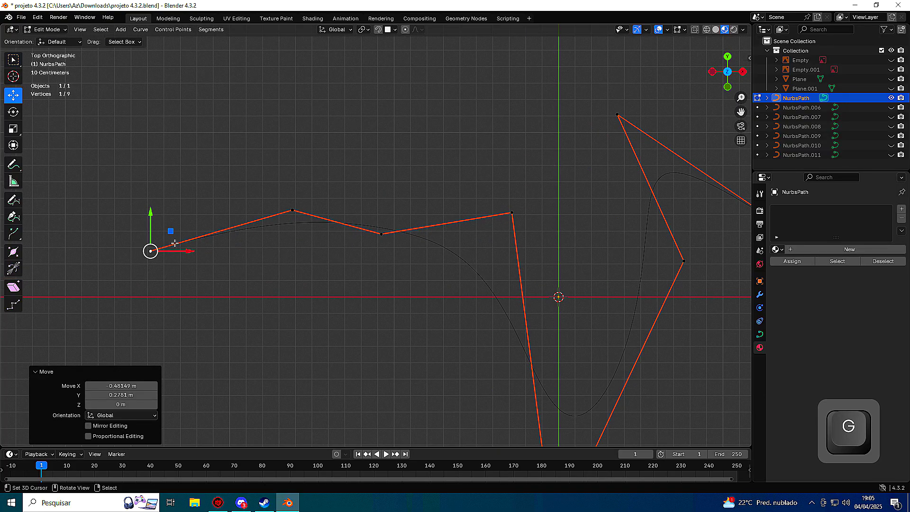
Place the 3D cursor beside the segment between the path's first two control points and subdivide that segment with one cut.
{"action": "left_click", "coordinate": [290, 209]}
{"action": "left_click", "coordinate": [132, 252]}
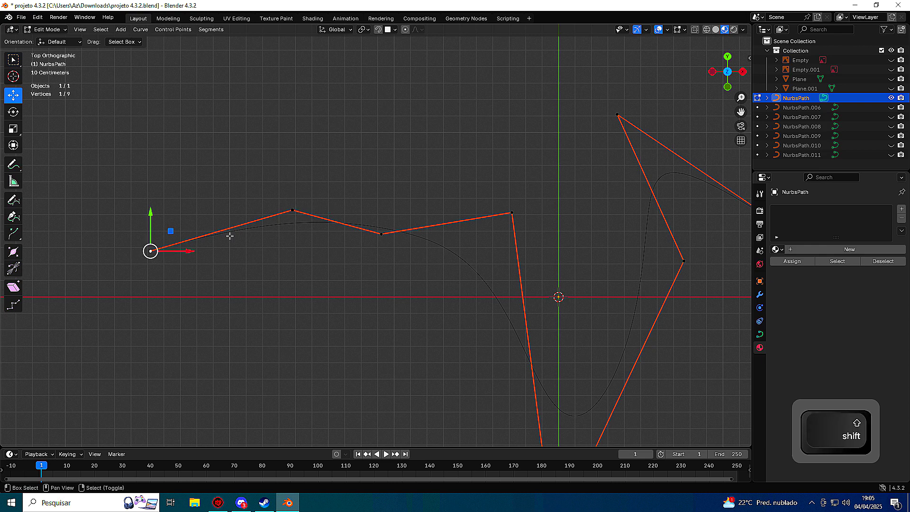
{"action": "right_click", "coordinate": [204, 229], "text": "shift"}
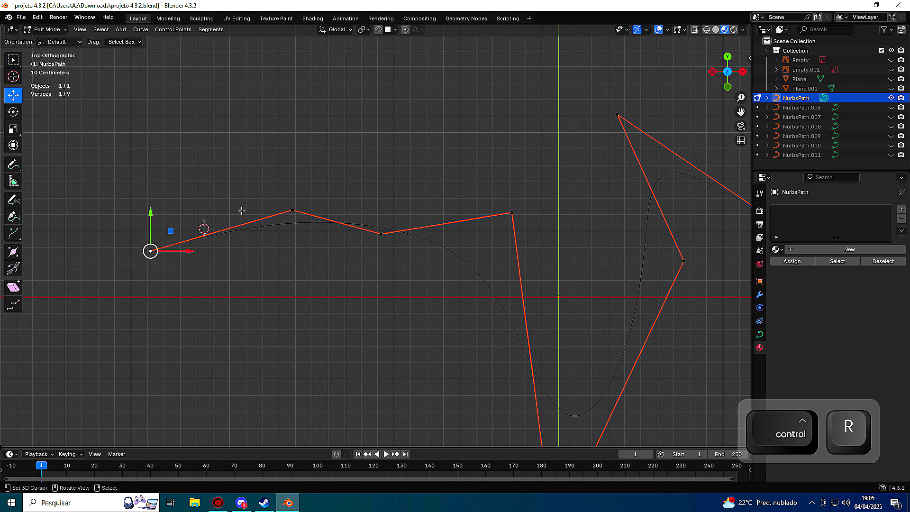
{"action": "left_click", "coordinate": [298, 202], "text": "shift"}
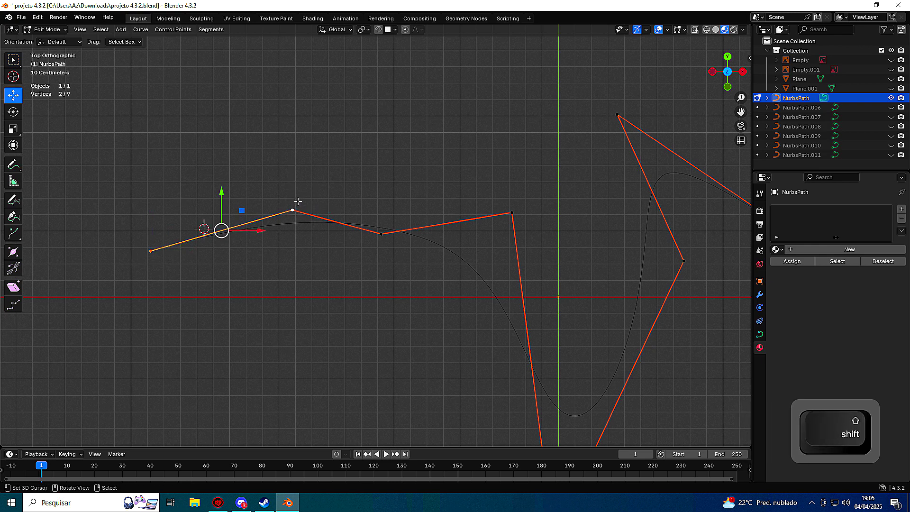
{"action": "key", "text": "w"}
{"action": "left_click", "coordinate": [223, 213]}
{"action": "scroll", "coordinate": [226, 242], "scroll_direction": "up", "scroll_amount": 1}
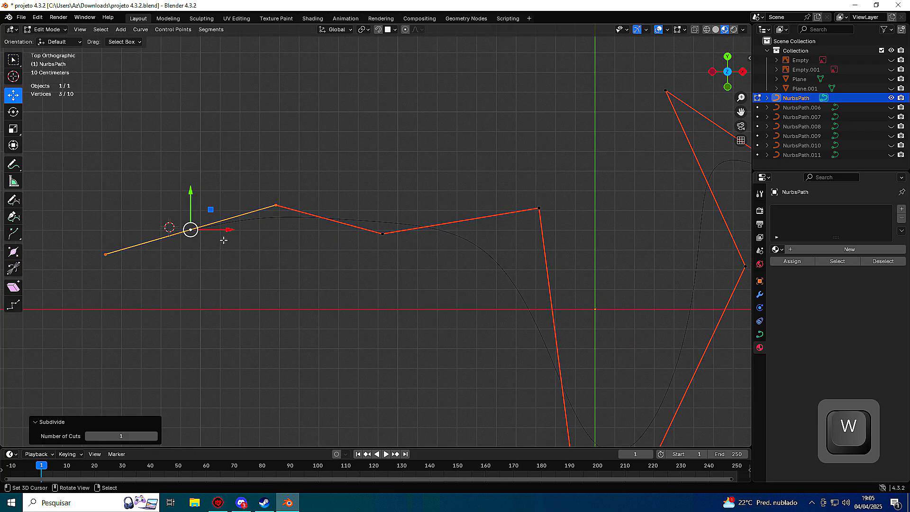
Move the new control point below its segment, and reposition it above by about -0.31 m in X and 0.85 m in Y.
{"action": "key", "text": "g"}
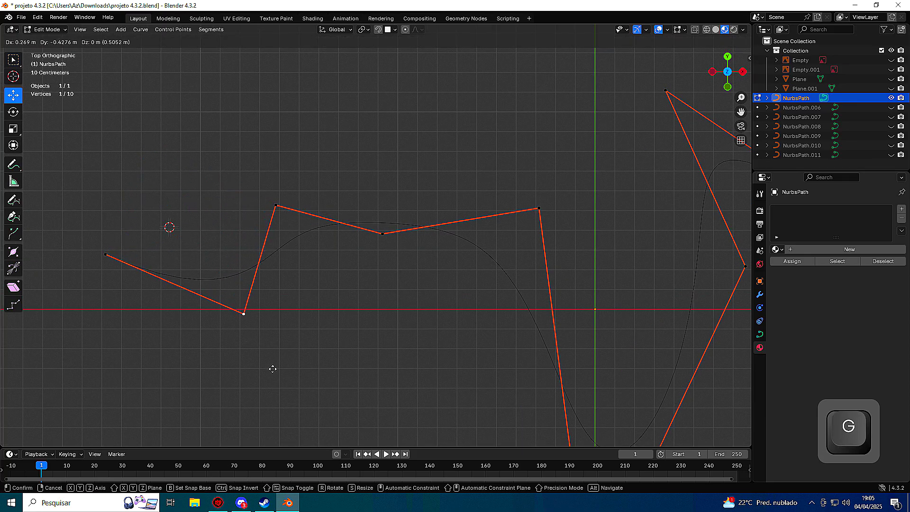
{"action": "left_click", "coordinate": [273, 367]}
{"action": "key", "text": "g"}
{"action": "left_click", "coordinate": [226, 221]}
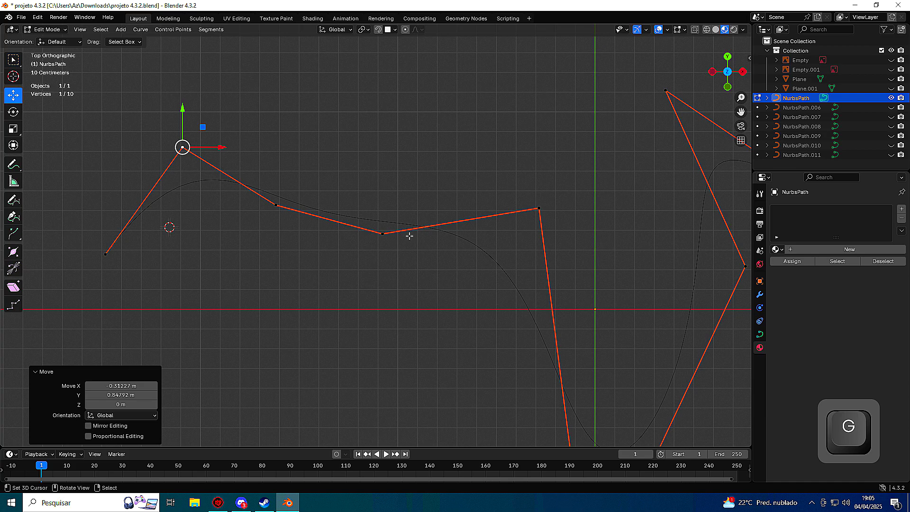
Compare the path's curve in Object Mode and Edit Mode, and review the curve operations available for all control points.
{"action": "key", "text": "Tab"}
{"action": "middle_click_drag", "start_coordinate": [449, 235], "coordinate": [354, 261], "text": "shift"}
{"action": "key", "text": "Tab"}
{"action": "key", "text": "Tab"}
{"action": "key", "text": "Tab"}
{"action": "key", "text": "a"}
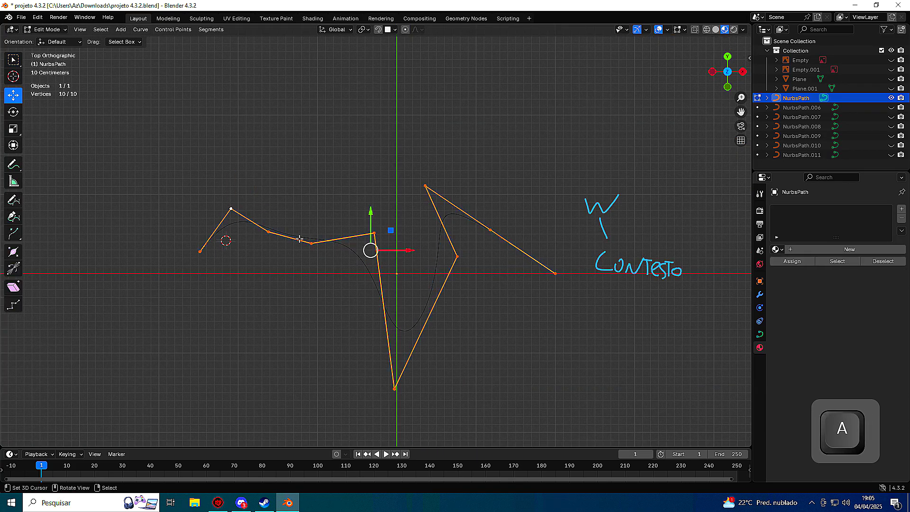
{"action": "key", "text": "w"}
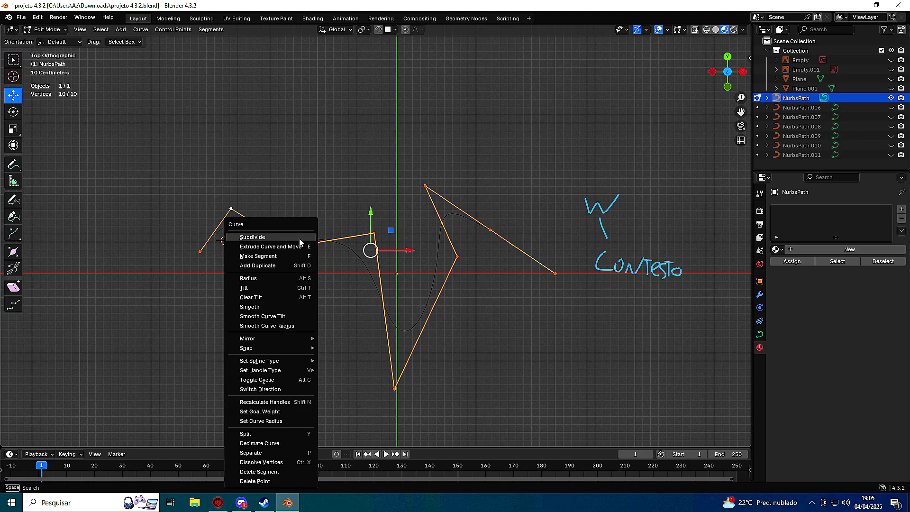
{"action": "key", "text": "Escape"}
Return to Object Mode and delete the edited path.
{"action": "key", "text": "Tab"}
{"action": "key", "text": "x"}
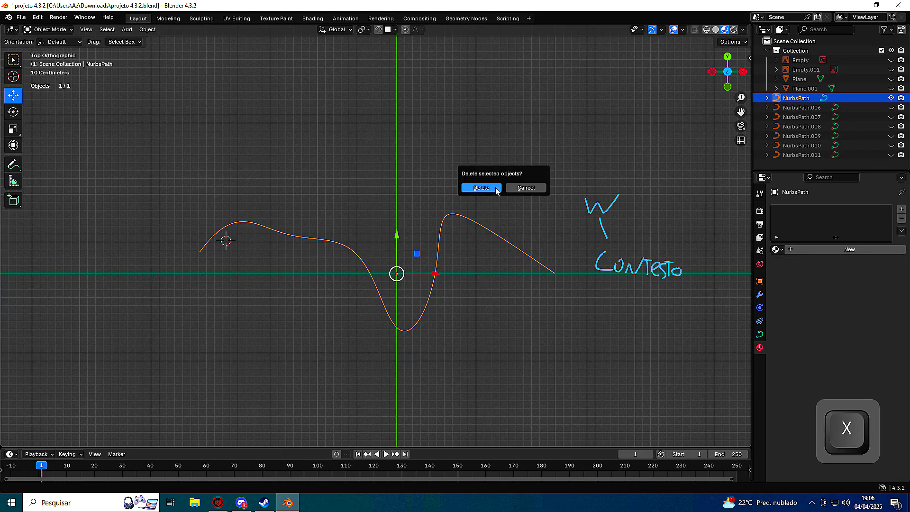
{"action": "left_click", "coordinate": [496, 188]}
Add a new Path curve and move it about 2.14 m in X and -0.39 m in Y, near the world origin.
{"action": "key", "text": "shift+a"}
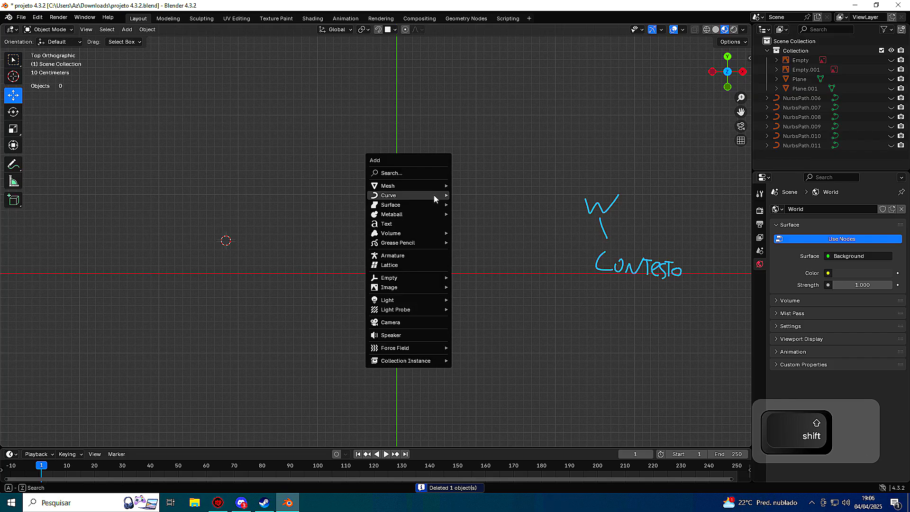
{"action": "mouse_move", "coordinate": [431, 195]}
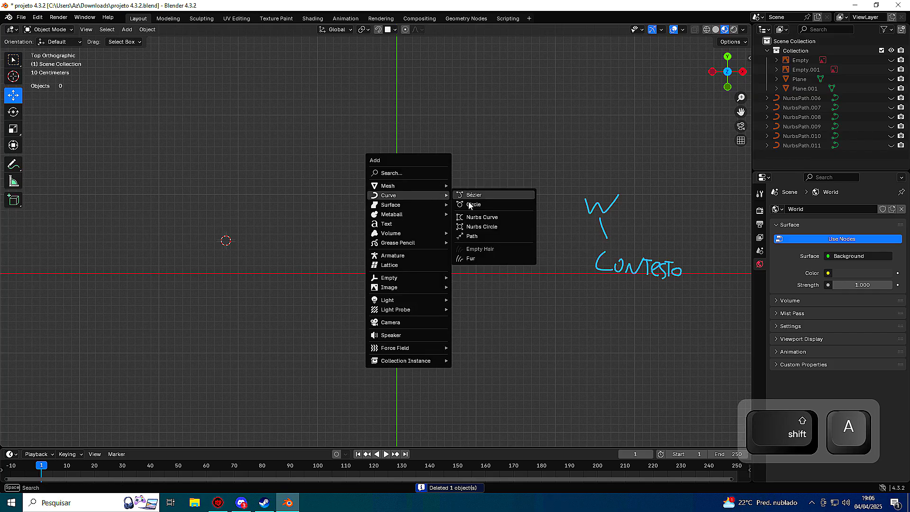
{"action": "left_click", "coordinate": [474, 237]}
{"action": "key", "text": "g"}
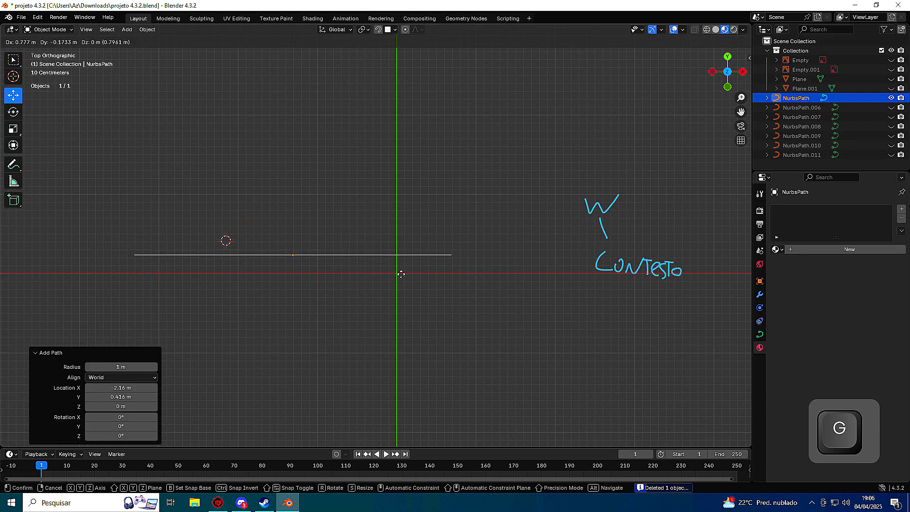
{"action": "left_click", "coordinate": [494, 289]}
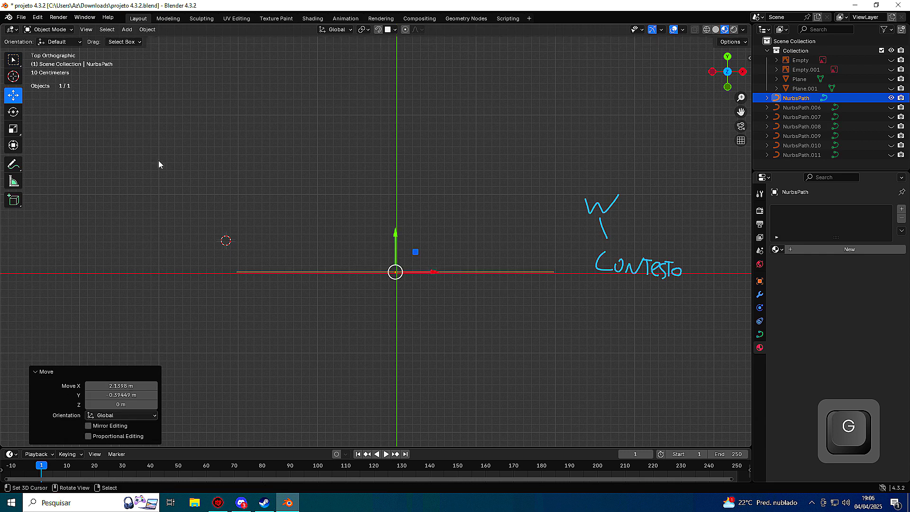
Erase the W and CONTESTO annotation.
{"action": "left_click", "coordinate": [13, 164]}
{"action": "left_click_drag", "start_coordinate": [12, 164], "coordinate": [83, 227]}
{"action": "mouse_move", "coordinate": [578, 203]}
{"action": "left_mouse_down"}
{"action": "mouse_move", "coordinate": [667, 194]}
{"action": "mouse_move", "coordinate": [736, 270]}
{"action": "left_mouse_up"}
Annotate the viewport edge beside the Properties editor with two nested brackets and two arrows pointing toward its tabs.
{"action": "mouse_move", "coordinate": [13, 158]}
{"action": "left_mouse_down"}
{"action": "mouse_move", "coordinate": [40, 156]}
{"action": "mouse_move", "coordinate": [19, 166]}
{"action": "mouse_move", "coordinate": [40, 168]}
{"action": "left_mouse_up"}
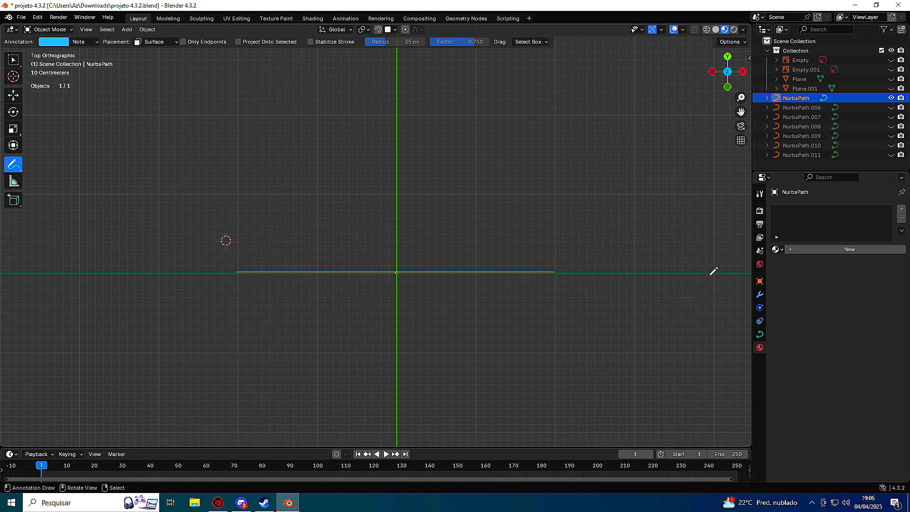
{"action": "left_click_drag", "start_coordinate": [725, 348], "coordinate": [628, 340]}
{"action": "mouse_move", "coordinate": [734, 182]}
{"action": "left_mouse_down"}
{"action": "mouse_move", "coordinate": [713, 358]}
{"action": "mouse_move", "coordinate": [750, 380]}
{"action": "left_mouse_up"}
{"action": "left_click_drag", "start_coordinate": [730, 184], "coordinate": [751, 180]}
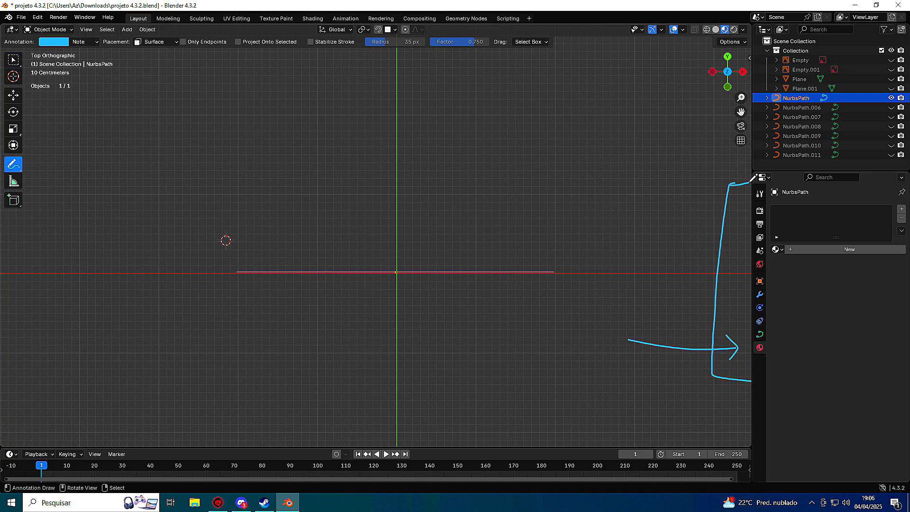
{"action": "mouse_move", "coordinate": [746, 179]}
{"action": "left_mouse_down"}
{"action": "mouse_move", "coordinate": [708, 252]}
{"action": "mouse_move", "coordinate": [705, 393]}
{"action": "mouse_move", "coordinate": [751, 397]}
{"action": "left_mouse_up"}
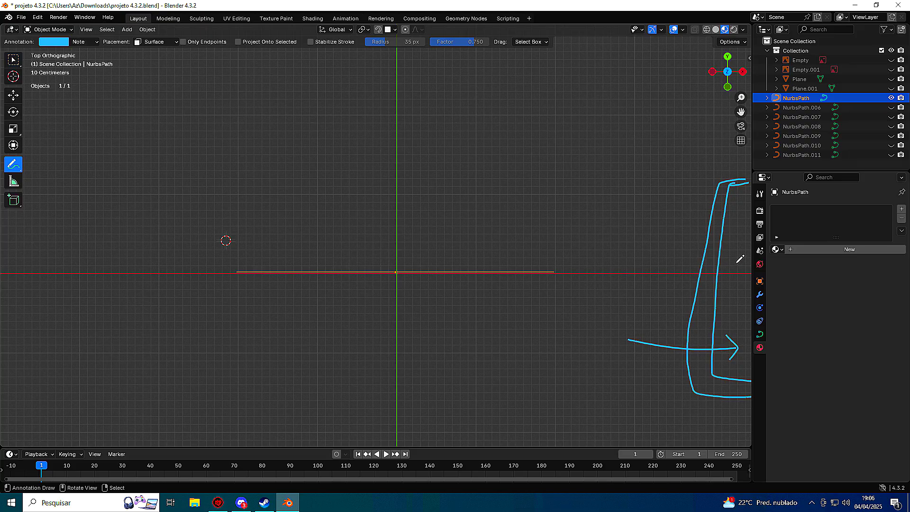
{"action": "left_click_drag", "start_coordinate": [735, 264], "coordinate": [630, 257]}
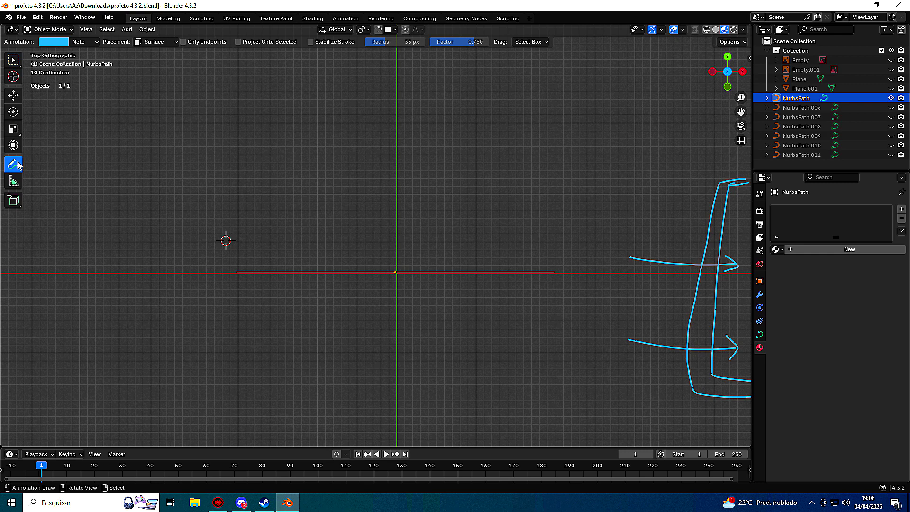
Erase the bracket and arrow annotations and draw a single arrow pointing at the curve's Object Data properties tab.
{"action": "left_click_drag", "start_coordinate": [8, 166], "coordinate": [62, 224]}
{"action": "mouse_move", "coordinate": [723, 171]}
{"action": "left_mouse_down"}
{"action": "mouse_move", "coordinate": [713, 236]}
{"action": "mouse_move", "coordinate": [741, 368]}
{"action": "mouse_move", "coordinate": [718, 416]}
{"action": "mouse_move", "coordinate": [615, 341]}
{"action": "mouse_move", "coordinate": [682, 261]}
{"action": "mouse_move", "coordinate": [633, 303]}
{"action": "left_mouse_up"}
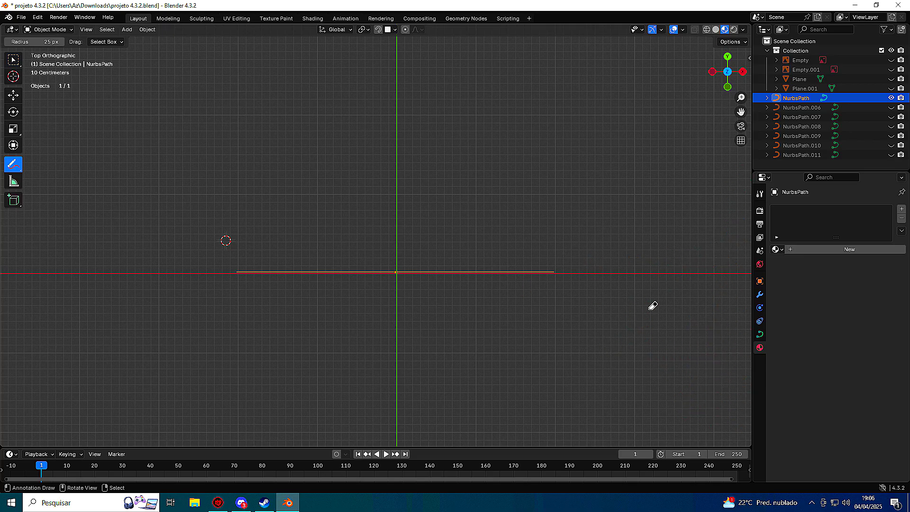
{"action": "left_click_drag", "start_coordinate": [10, 163], "coordinate": [53, 166]}
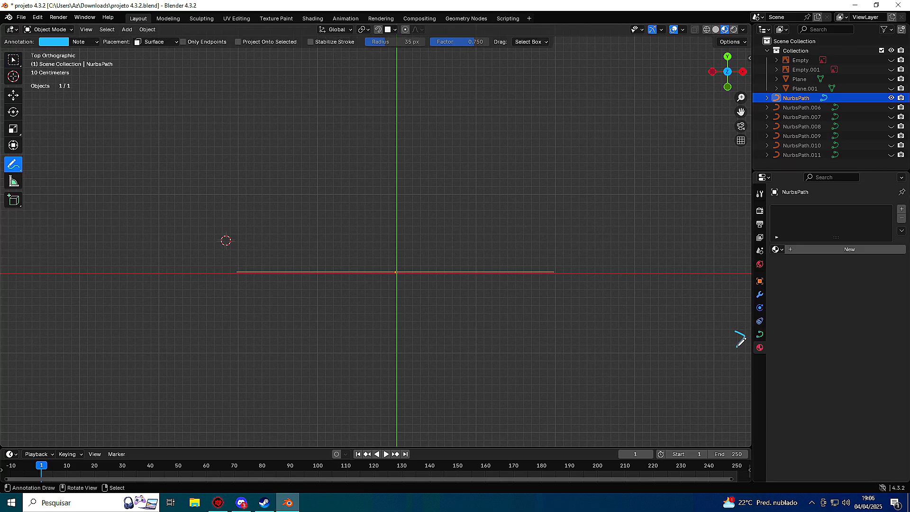
{"action": "left_click_drag", "start_coordinate": [720, 338], "coordinate": [627, 328]}
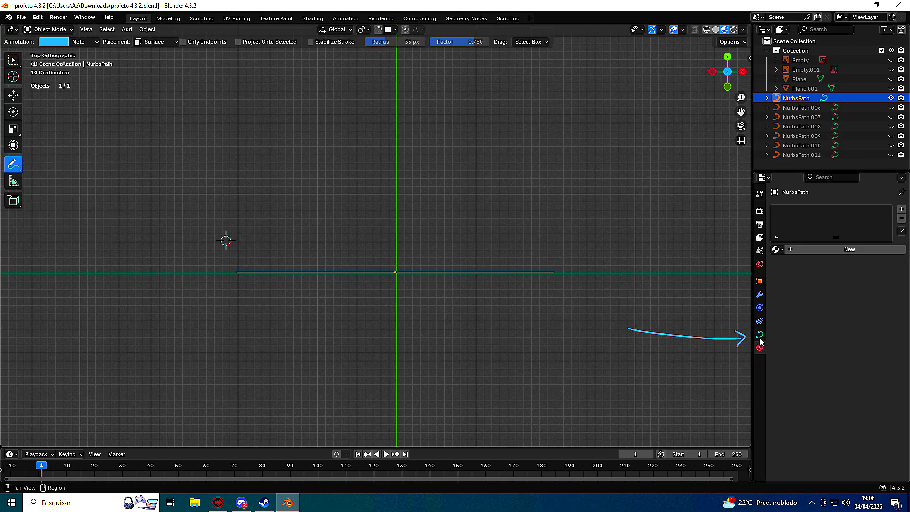
Activate the Move tool and delete the selected Path curve.
{"action": "left_click", "coordinate": [13, 94]}
{"action": "key", "text": "x"}
{"action": "left_click", "coordinate": [318, 258]}
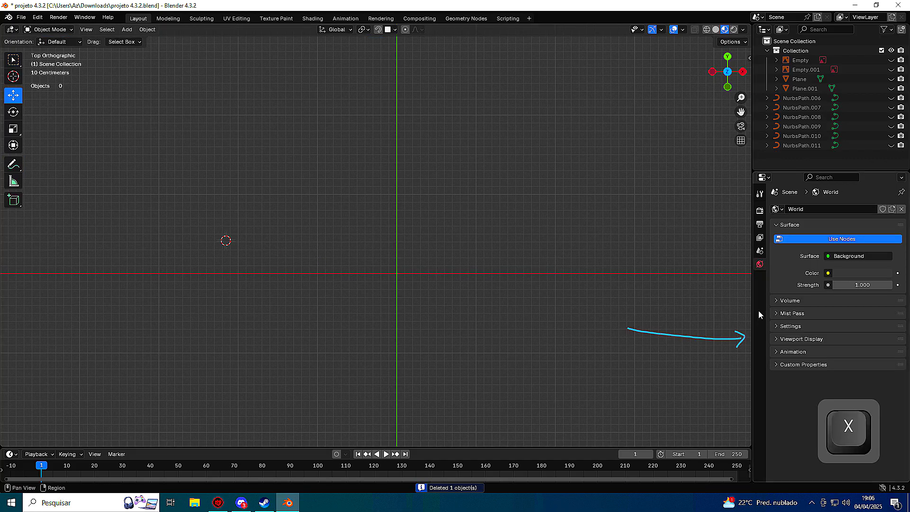
Snap the 3D cursor to the world origin.
{"action": "key", "text": "Tab"}
{"action": "key", "text": "shift+a"}
{"action": "key", "text": "shift+s"}
{"action": "left_click", "coordinate": [354, 312]}
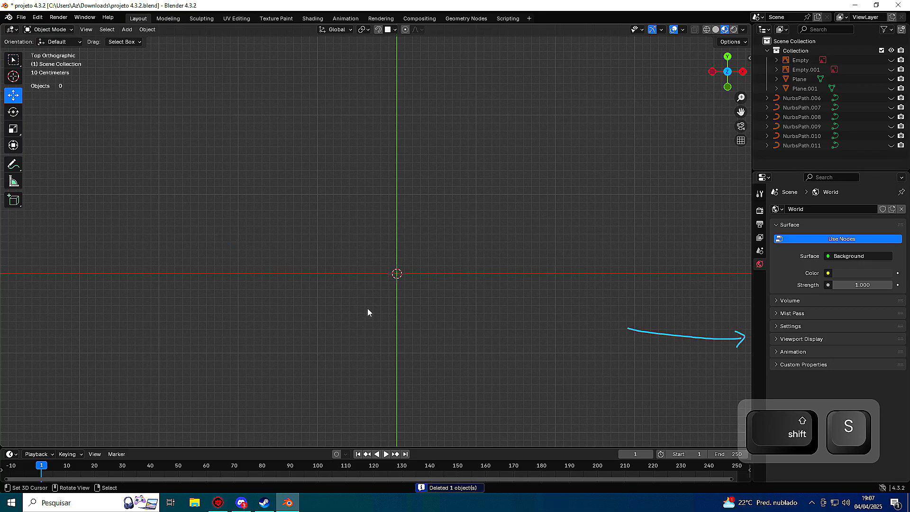
Add a new Path curve at the world origin and display its curve data properties.
{"action": "key", "text": "shift+a"}
{"action": "mouse_move", "coordinate": [369, 303]}
{"action": "left_click", "coordinate": [422, 344]}
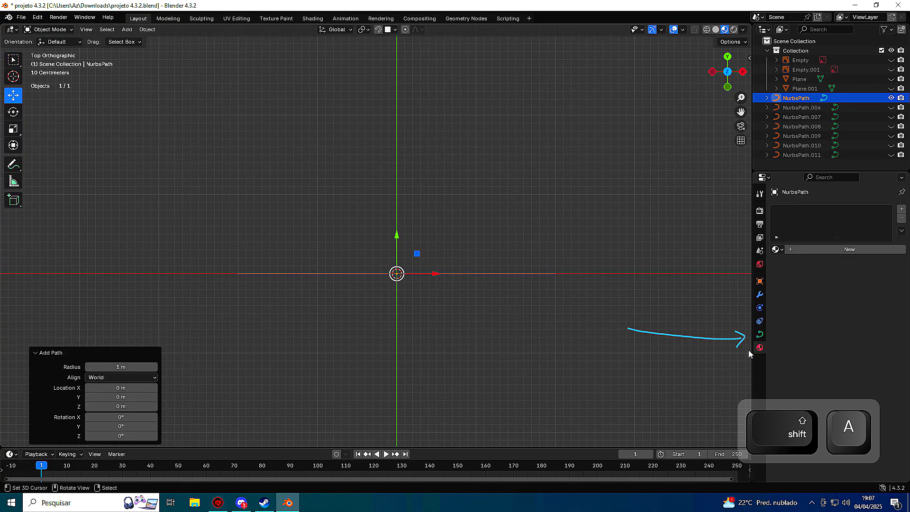
{"action": "left_click", "coordinate": [761, 336]}
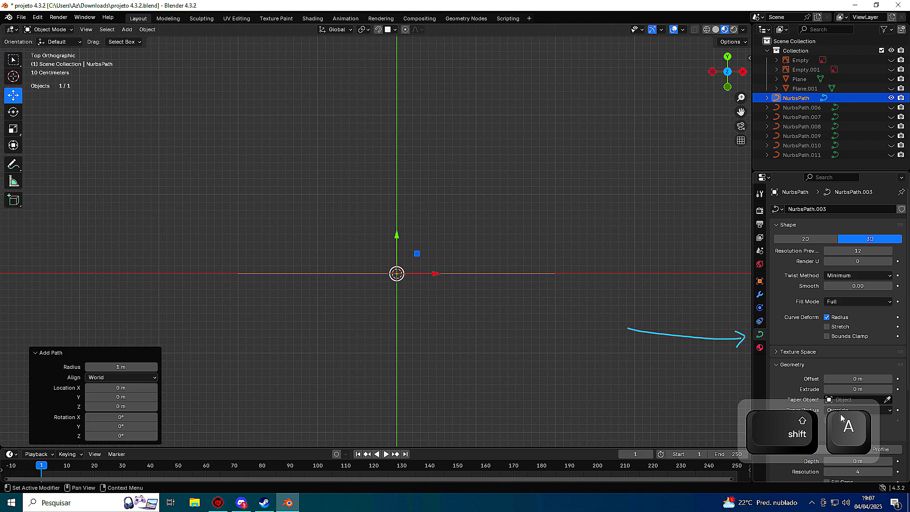
{"action": "left_click", "coordinate": [93, 507]}
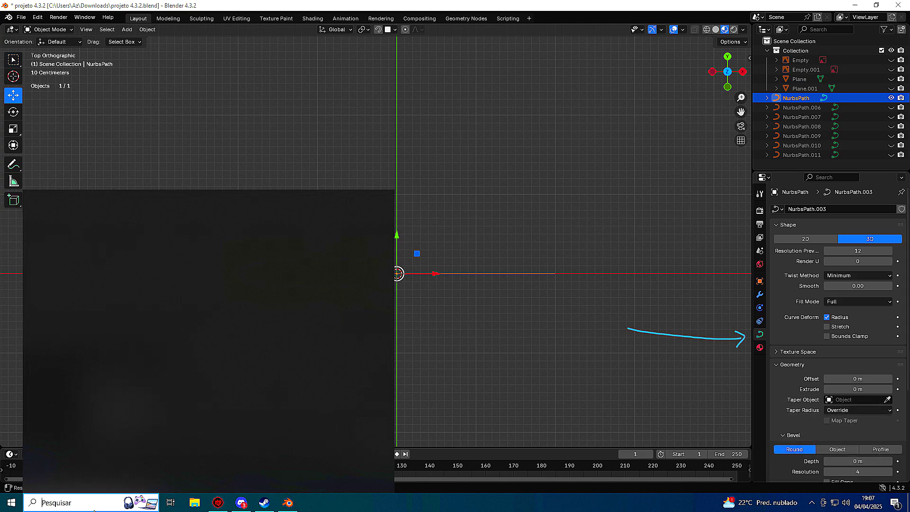
{"action": "left_click", "coordinate": [813, 501]}
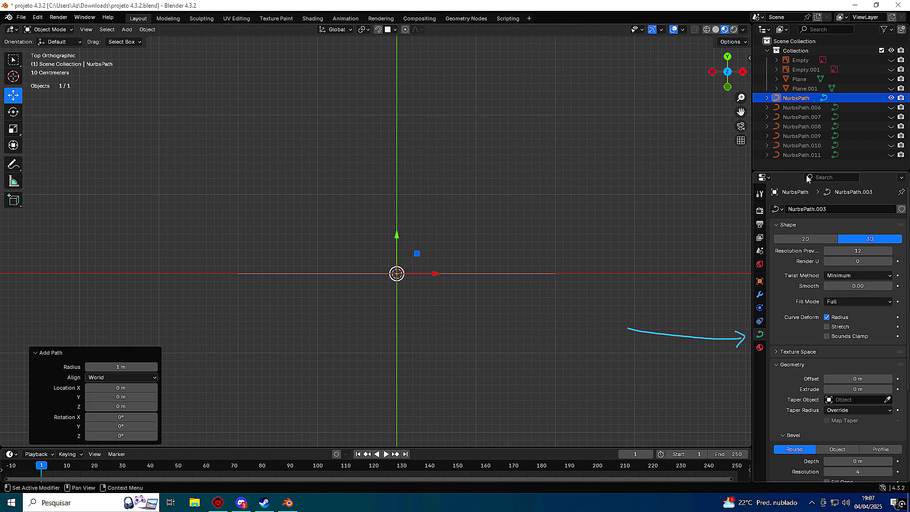
Enlarge the Properties editor upward over the Outliner and collapse the Shape, Geometry and Shape Keys sections.
{"action": "left_click_drag", "start_coordinate": [808, 171], "coordinate": [804, 59]}
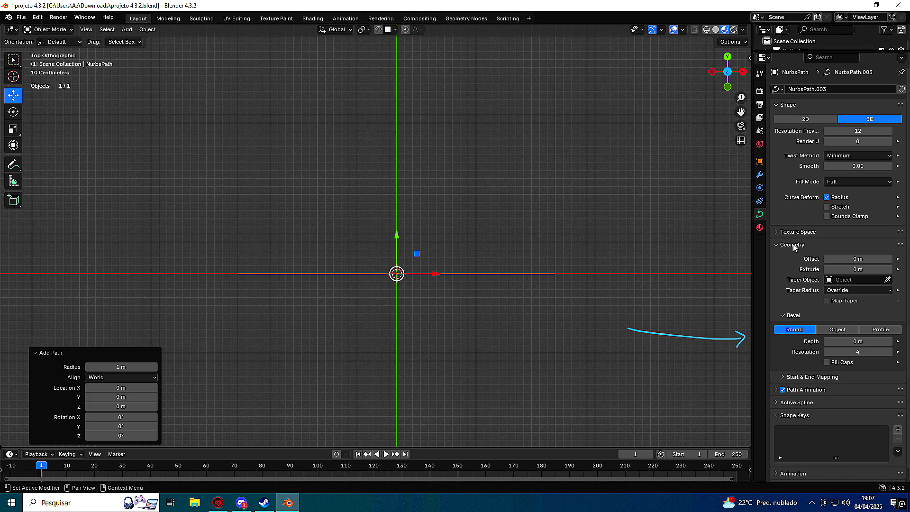
{"action": "left_click", "coordinate": [776, 104]}
{"action": "left_click", "coordinate": [781, 132]}
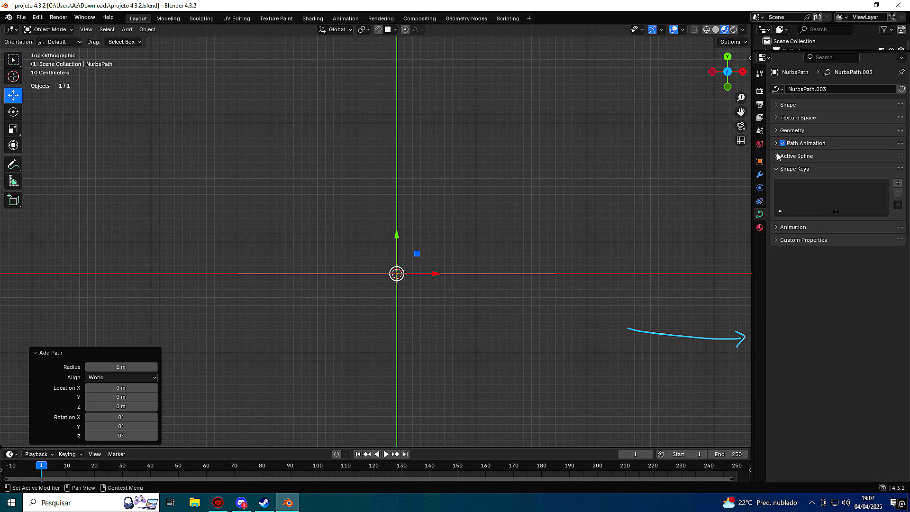
{"action": "left_click", "coordinate": [776, 168]}
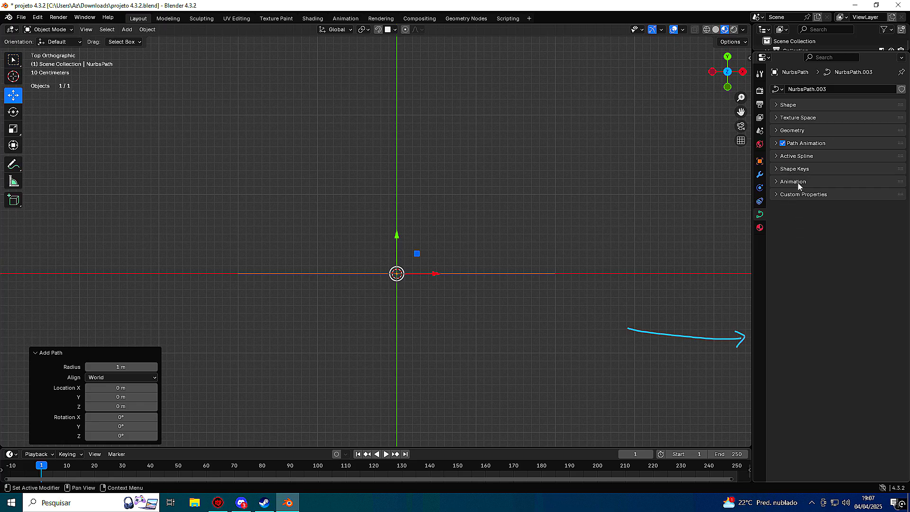
Examine the contents of the path's Shape, Geometry, Shape Keys and Animation property sections.
{"action": "left_click", "coordinate": [777, 107]}
{"action": "left_click", "coordinate": [778, 107]}
{"action": "left_click", "coordinate": [778, 129]}
{"action": "left_click", "coordinate": [778, 129]}
{"action": "left_click", "coordinate": [777, 171]}
{"action": "left_click", "coordinate": [777, 172]}
{"action": "left_click", "coordinate": [775, 182]}
{"action": "left_click", "coordinate": [775, 183]}
{"action": "left_click", "coordinate": [775, 169]}
{"action": "left_click", "coordinate": [776, 170]}
Enter Edit Mode, select the path's end control point on the positive X side, and try the Active Spline options Bézier U and Cyclic U.
{"action": "left_click", "coordinate": [777, 157]}
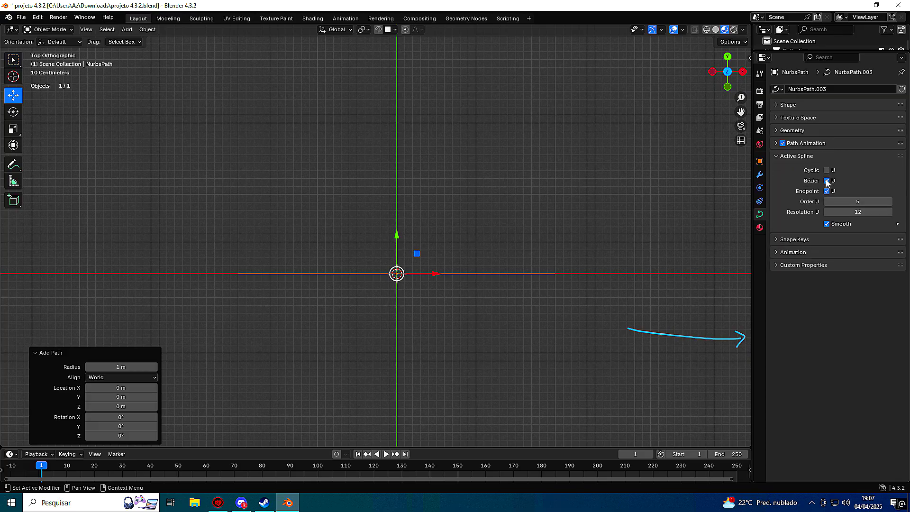
{"action": "key", "text": "Tab"}
{"action": "left_click", "coordinate": [555, 273]}
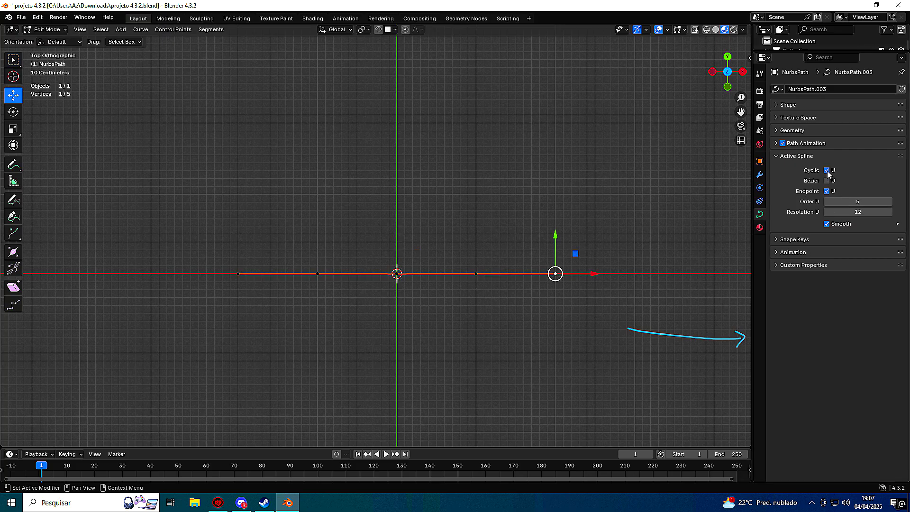
{"action": "left_click", "coordinate": [777, 145], "text": "ctrl"}
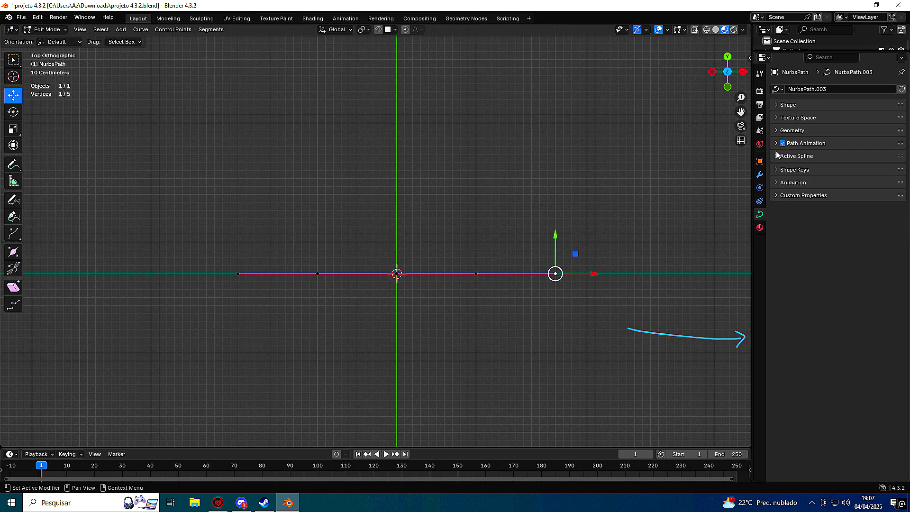
{"action": "left_click", "coordinate": [776, 146]}
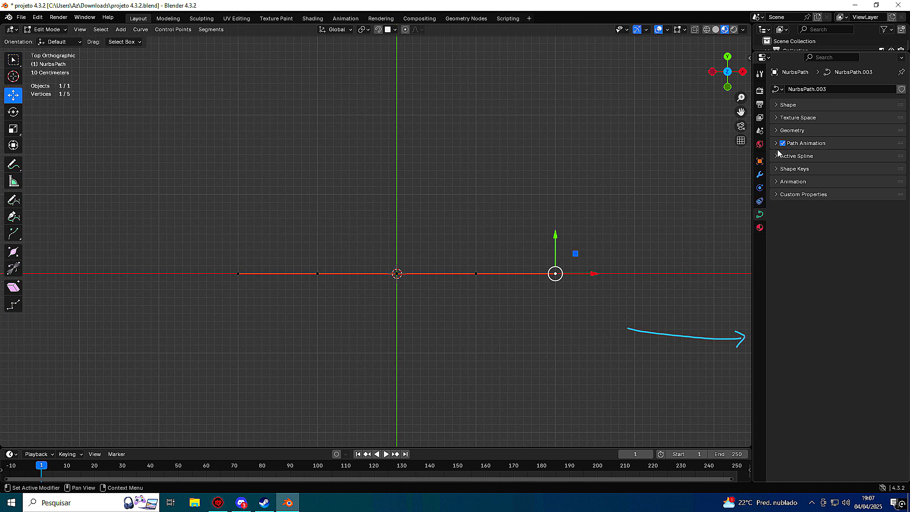
{"action": "left_click", "coordinate": [776, 158]}
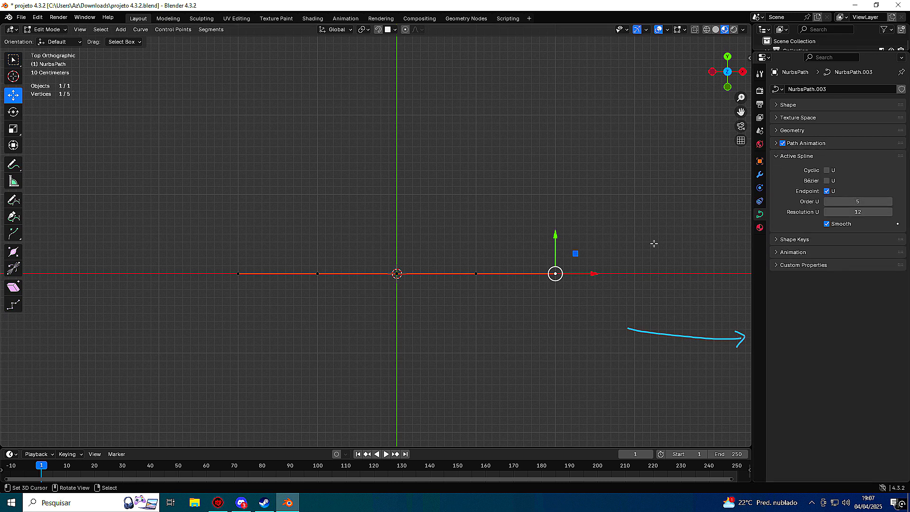
{"action": "left_click", "coordinate": [776, 158]}
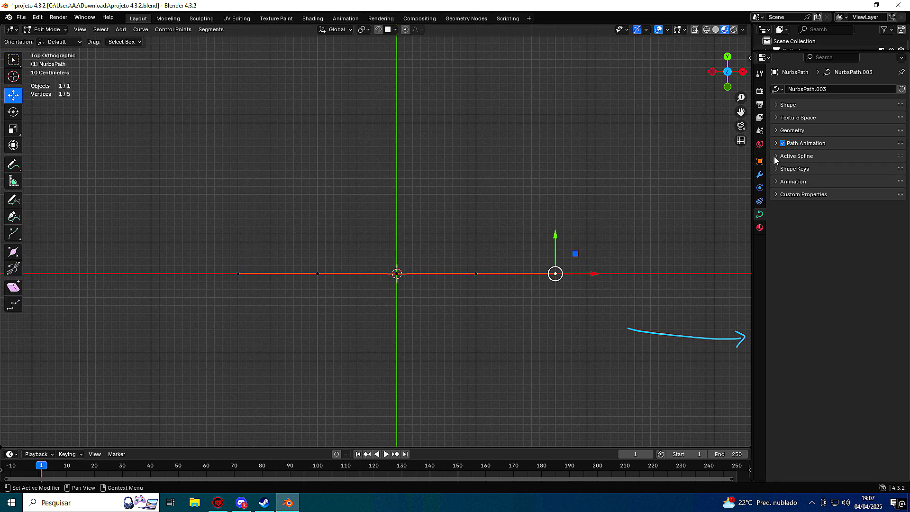
Expand the path's Shape settings and draw an arrow annotation pointing at the curve data tab's new position.
{"action": "left_click", "coordinate": [779, 105]}
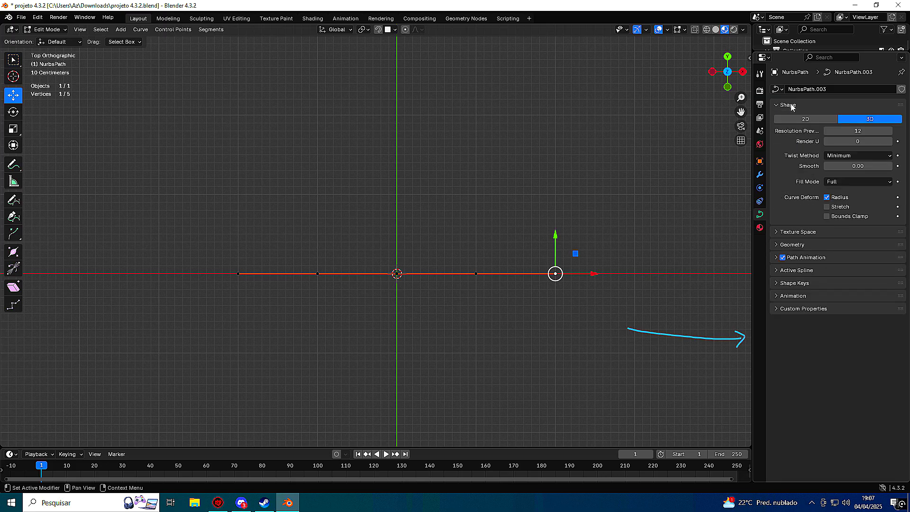
{"action": "left_click_drag", "start_coordinate": [13, 165], "coordinate": [43, 166]}
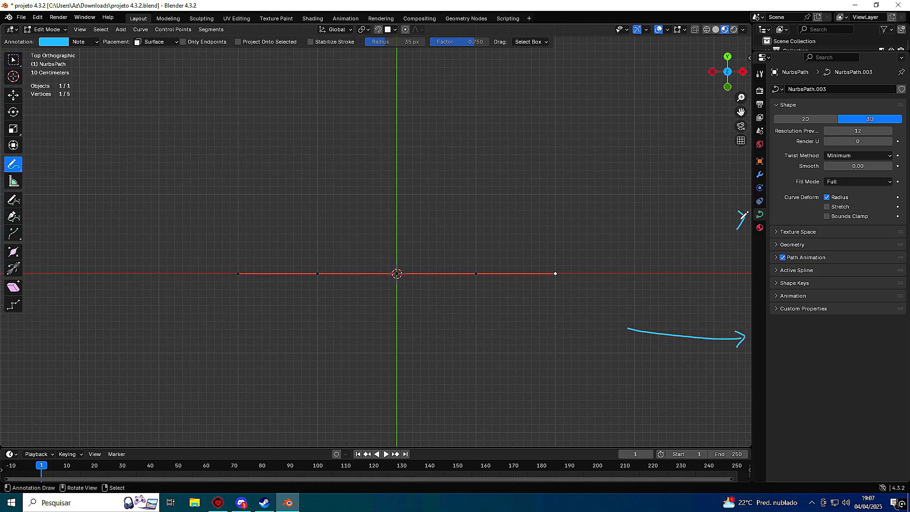
{"action": "left_click_drag", "start_coordinate": [703, 215], "coordinate": [630, 207]}
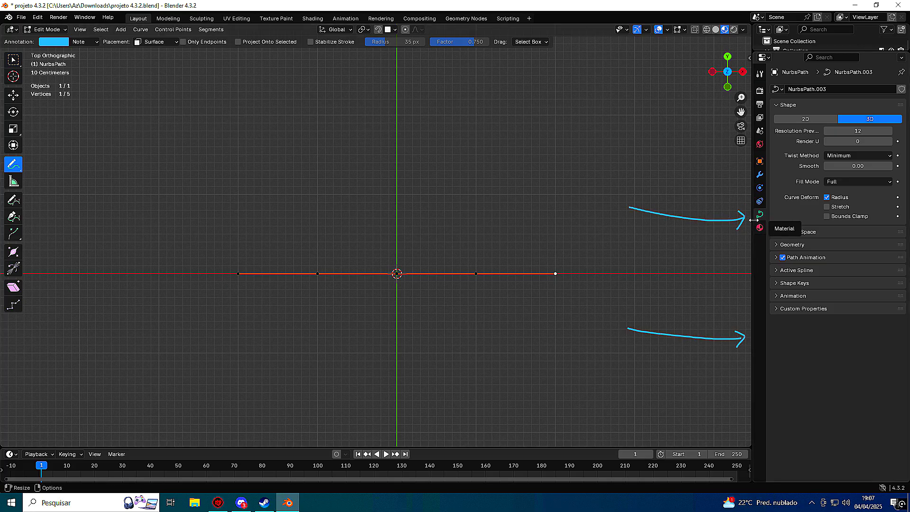
Review the path's Shape settings, collapse them, and expand the Geometry settings.
{"action": "left_click", "coordinate": [777, 107]}
{"action": "left_click", "coordinate": [775, 107]}
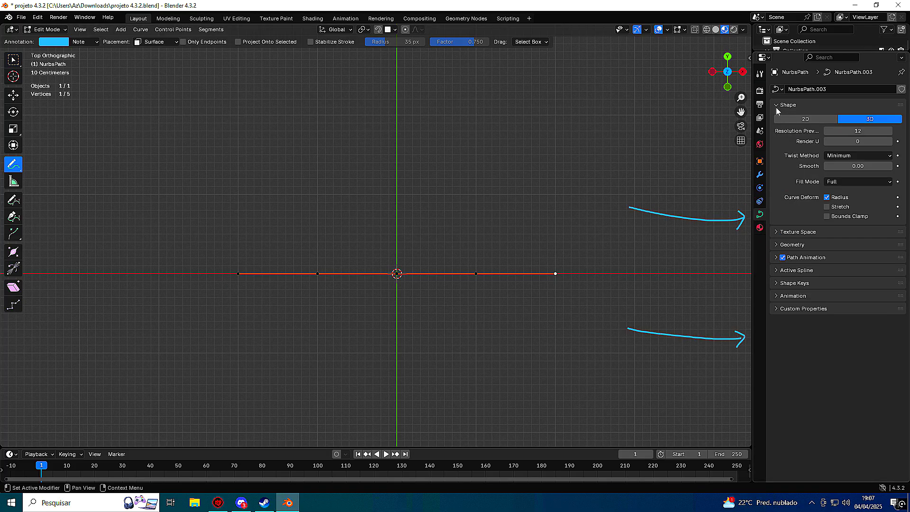
{"action": "scroll", "coordinate": [517, 309], "scroll_direction": "up", "scroll_amount": 2}
{"action": "scroll", "coordinate": [484, 309], "scroll_direction": "down", "scroll_amount": 1}
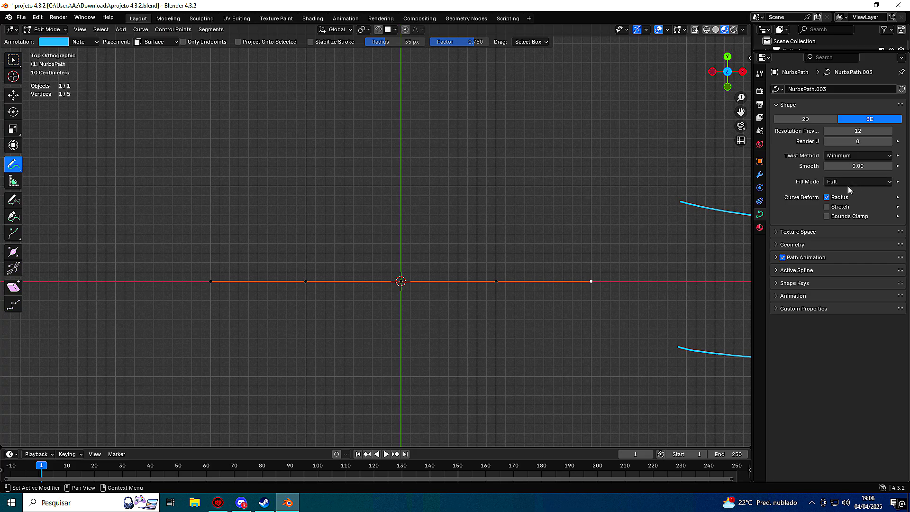
{"action": "left_click", "coordinate": [777, 104]}
{"action": "scroll", "coordinate": [709, 259], "scroll_direction": "down", "scroll_amount": 1}
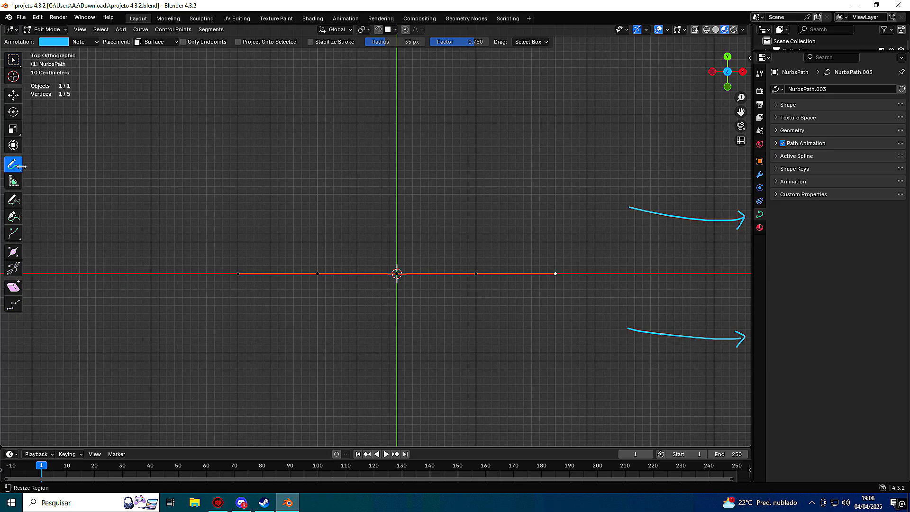
{"action": "left_click", "coordinate": [777, 130]}
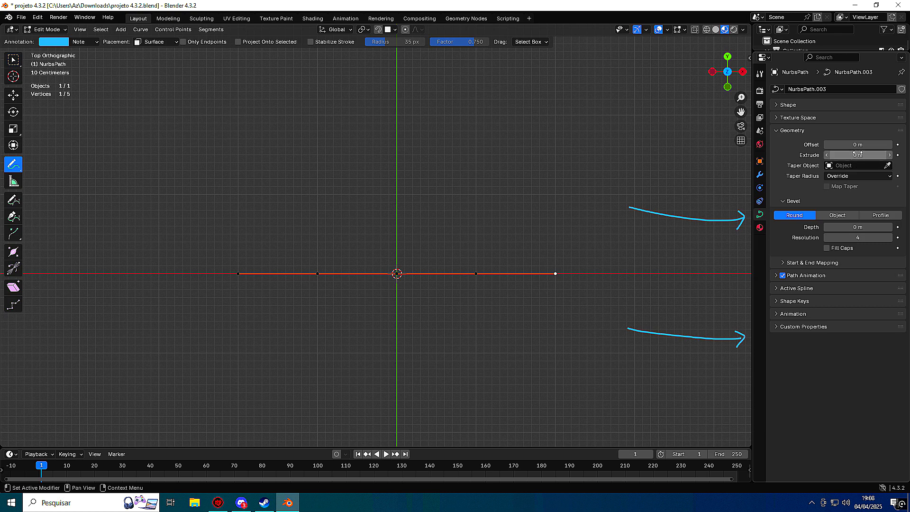
Try a 0.35 m Extrude on the path and reset the value to 0 m.
{"action": "left_click_drag", "start_coordinate": [856, 155], "coordinate": [864, 154]}
{"action": "scroll", "coordinate": [571, 261], "scroll_direction": "up", "scroll_amount": 1}
{"action": "middle_click_drag", "start_coordinate": [571, 260], "coordinate": [506, 195]}
{"action": "left_click", "coordinate": [878, 154]}
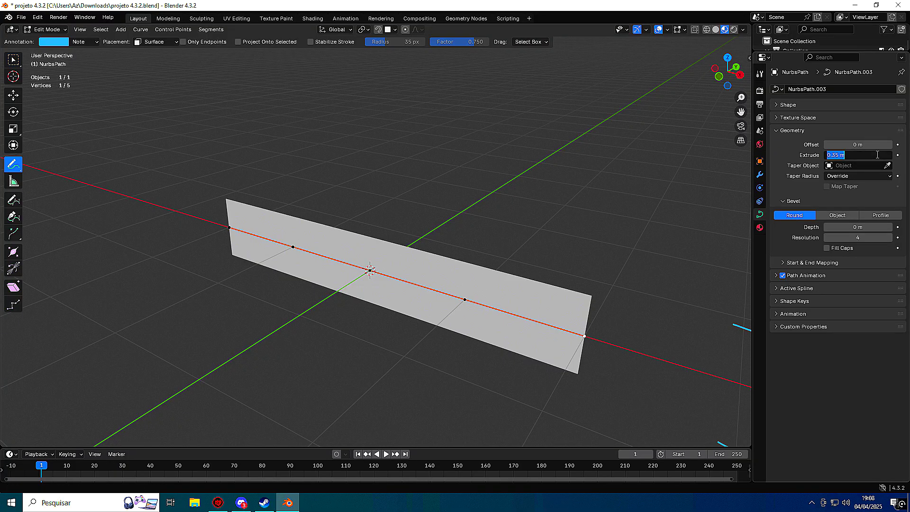
{"action": "key", "text": "Return"}
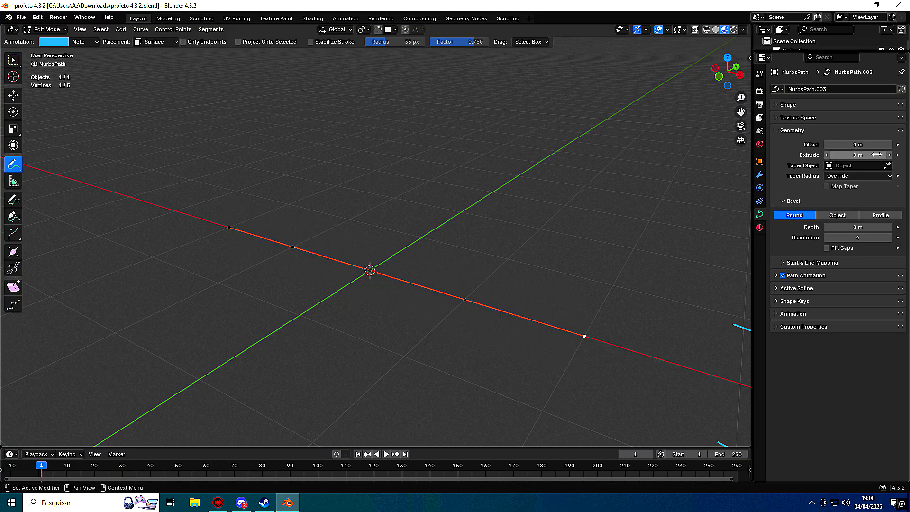
Set the path's geometry Extrude to 0.46 m and activate the Move tool.
{"action": "left_click_drag", "start_coordinate": [853, 155], "coordinate": [877, 154]}
{"action": "mouse_move", "coordinate": [630, 226]}
{"action": "middle_mouse_down"}
{"action": "mouse_move", "coordinate": [496, 212]}
{"action": "mouse_move", "coordinate": [611, 227]}
{"action": "mouse_move", "coordinate": [587, 232]}
{"action": "mouse_move", "coordinate": [626, 229]}
{"action": "middle_mouse_up"}
{"action": "left_click", "coordinate": [13, 95]}
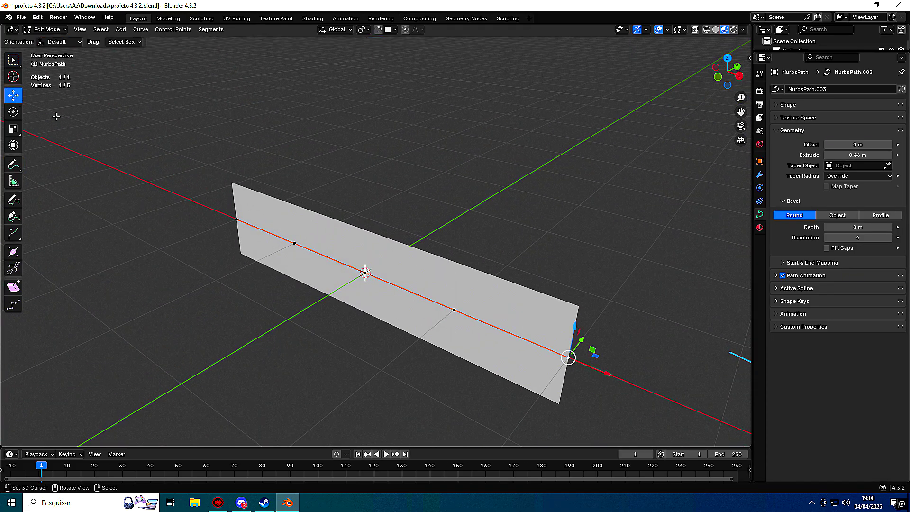
{"action": "middle_click_drag", "start_coordinate": [336, 232], "coordinate": [561, 280]}
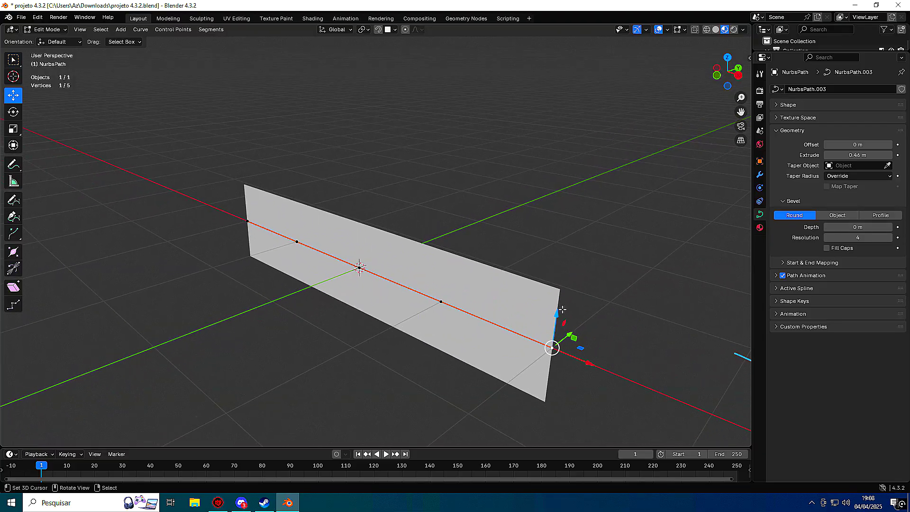
Switch to Discord to read the latest messages in the duvidas-e-perguntas channel, and return to Blender.
{"action": "left_click", "coordinate": [241, 502]}
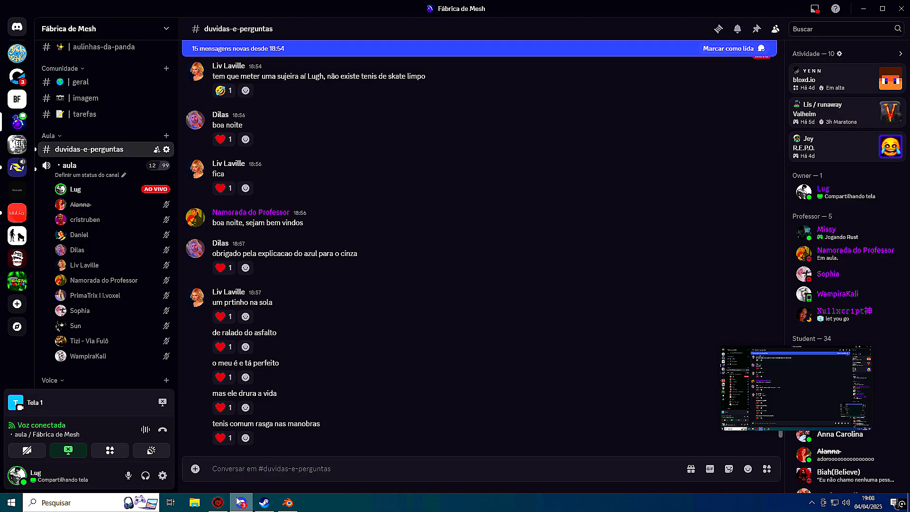
{"action": "mouse_move", "coordinate": [79, 189]}
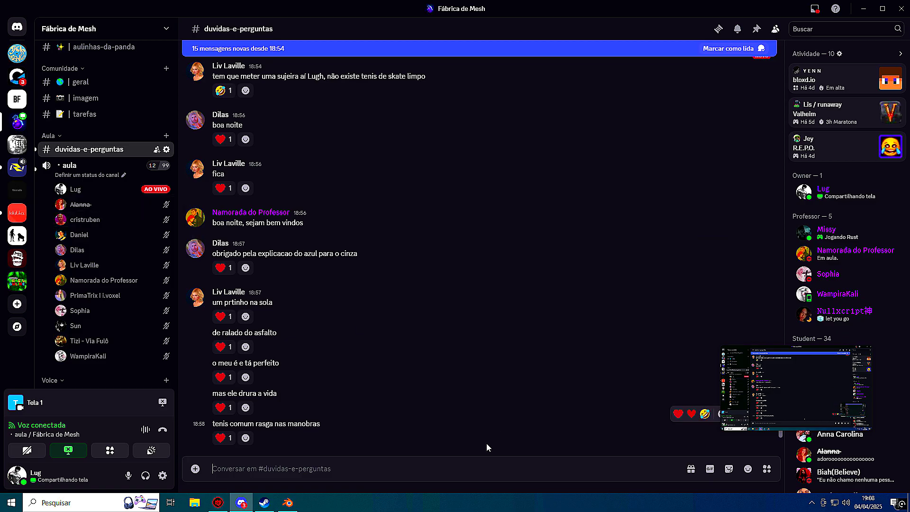
{"action": "scroll", "coordinate": [306, 428], "scroll_direction": "down", "scroll_amount": 4}
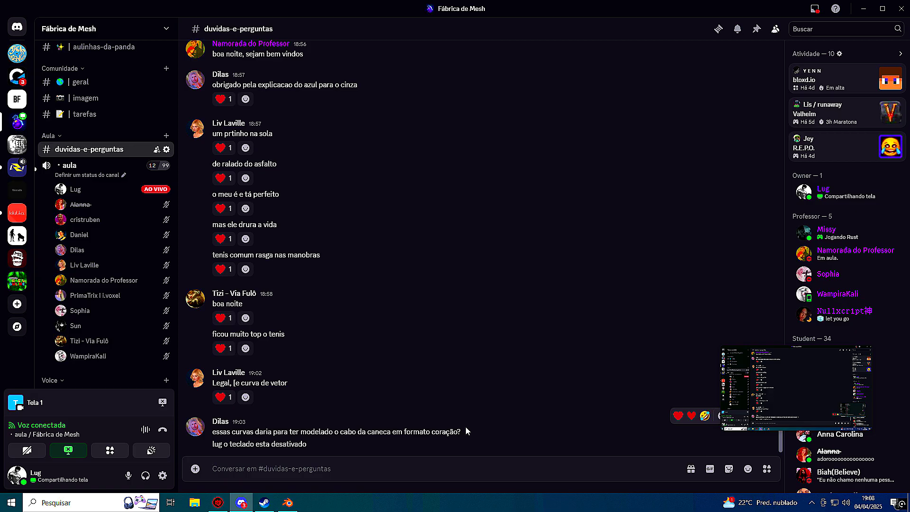
{"action": "left_click", "coordinate": [288, 502]}
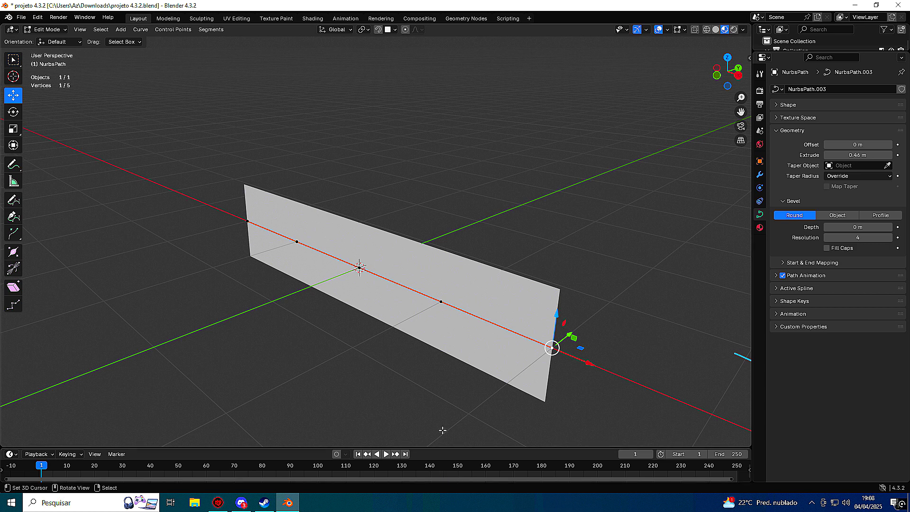
Reduce the path's Extrude to 0 m and undo that change.
{"action": "left_click_drag", "start_coordinate": [865, 155], "coordinate": [834, 157]}
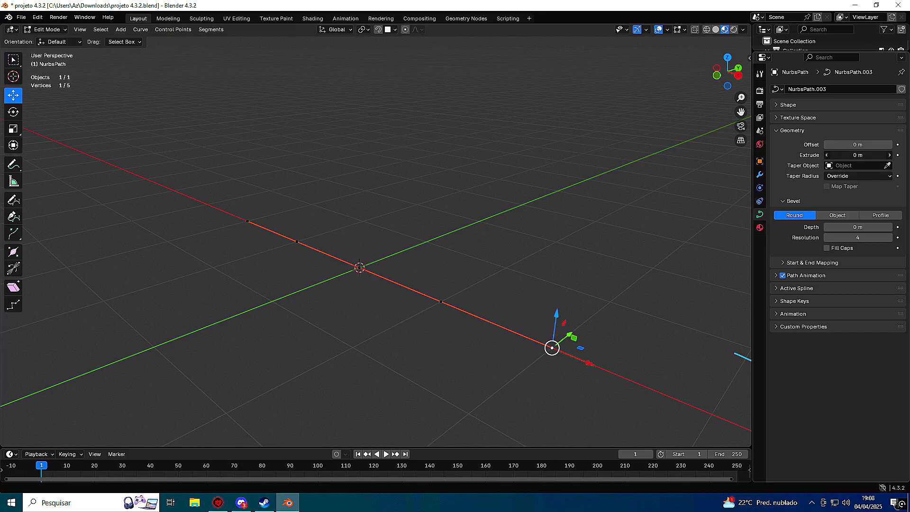
{"action": "key", "text": "ctrl+z"}
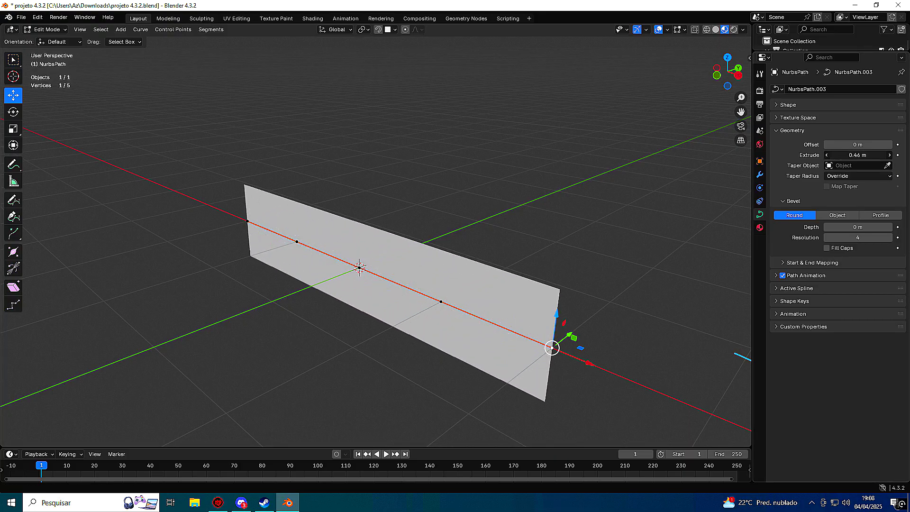
In the front view, raise the path's middle control point about 1.64 m and move the second control point up beside it.
{"action": "mouse_move", "coordinate": [600, 239]}
{"action": "middle_mouse_down"}
{"action": "mouse_move", "coordinate": [553, 240]}
{"action": "mouse_move", "coordinate": [587, 240]}
{"action": "middle_mouse_up"}
{"action": "left_click", "coordinate": [394, 240]}
{"action": "key", "text": "g"}
{"action": "left_click", "coordinate": [430, 155]}
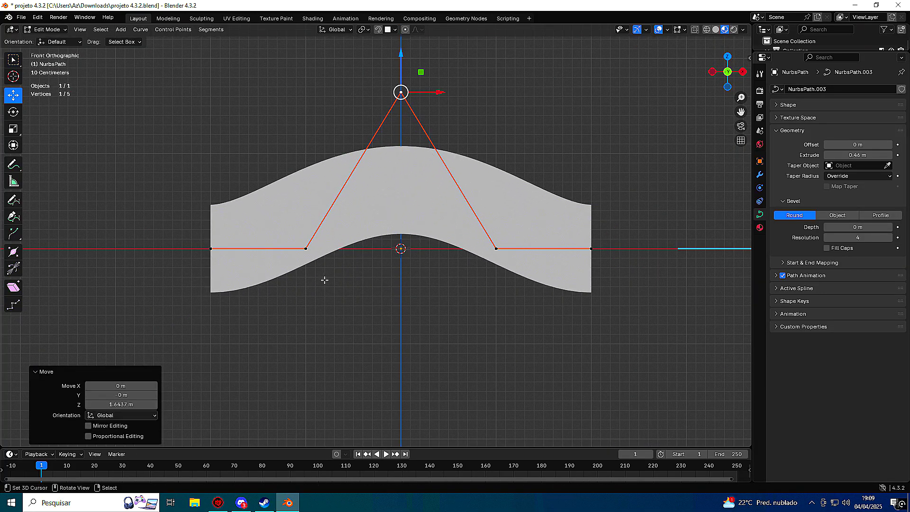
{"action": "right_click", "coordinate": [311, 259]}
{"action": "key", "text": "g"}
{"action": "left_click", "coordinate": [256, 142]}
Shift the path's first end point inward and raise the fourth control point so the strip forms an arch.
{"action": "left_click", "coordinate": [210, 248]}
{"action": "key", "text": "g"}
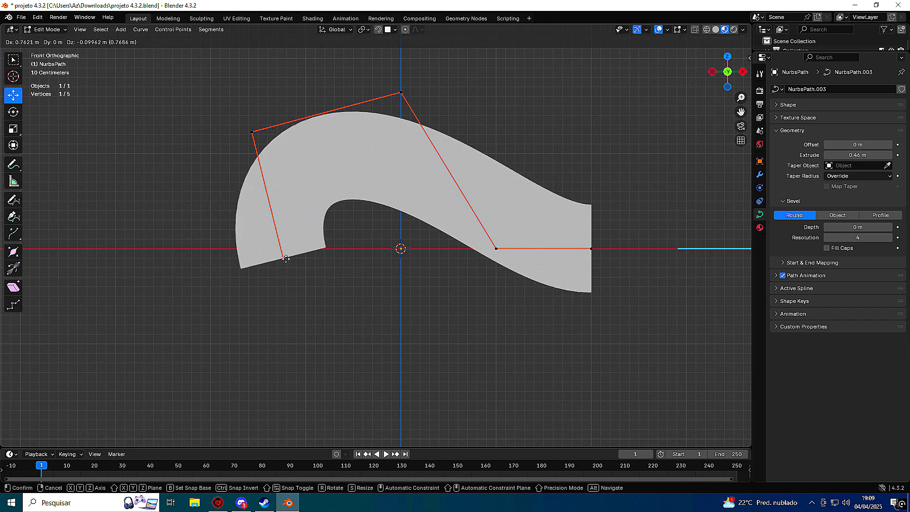
{"action": "left_click", "coordinate": [245, 254]}
{"action": "left_click", "coordinate": [477, 239]}
{"action": "key", "text": "g"}
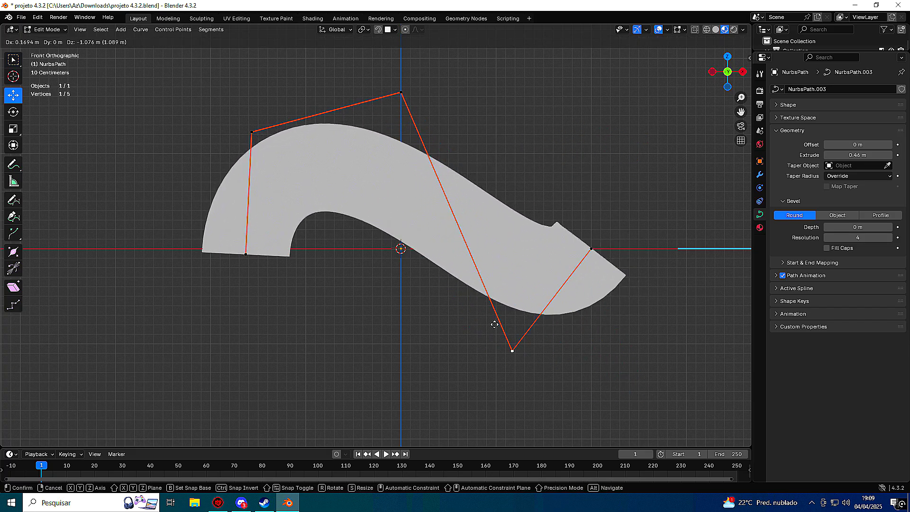
{"action": "left_click", "coordinate": [610, 125]}
Extrude two new points from the arch's last end point, sweeping below the arch towards negative X.
{"action": "middle_click_drag", "start_coordinate": [603, 249], "coordinate": [518, 264], "text": "shift"}
{"action": "left_click", "coordinate": [529, 237]}
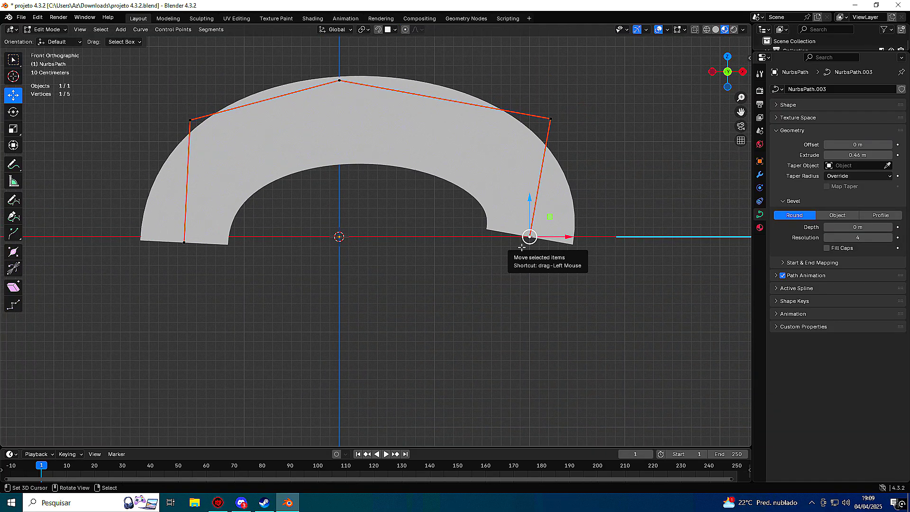
{"action": "key", "text": "e"}
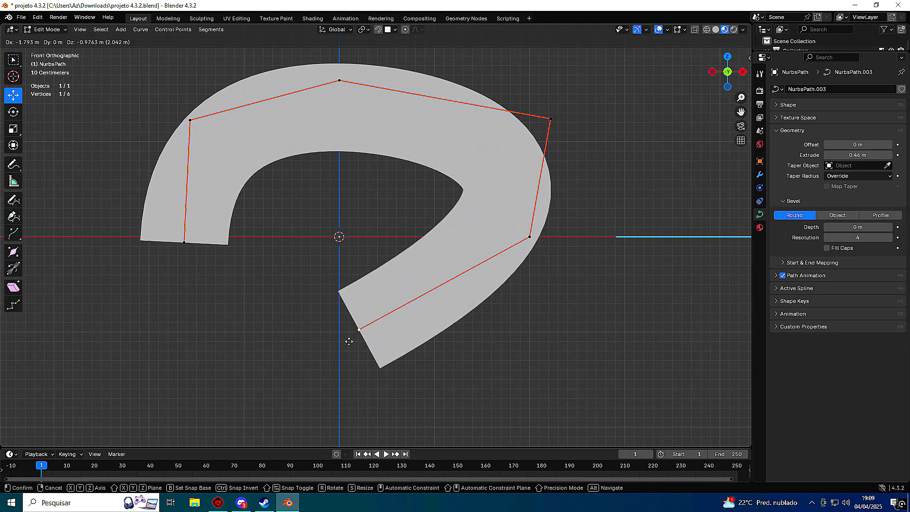
{"action": "left_click", "coordinate": [292, 371]}
{"action": "scroll", "coordinate": [294, 365], "scroll_direction": "down", "scroll_amount": 2}
{"action": "key", "text": "e"}
{"action": "left_click", "coordinate": [170, 336]}
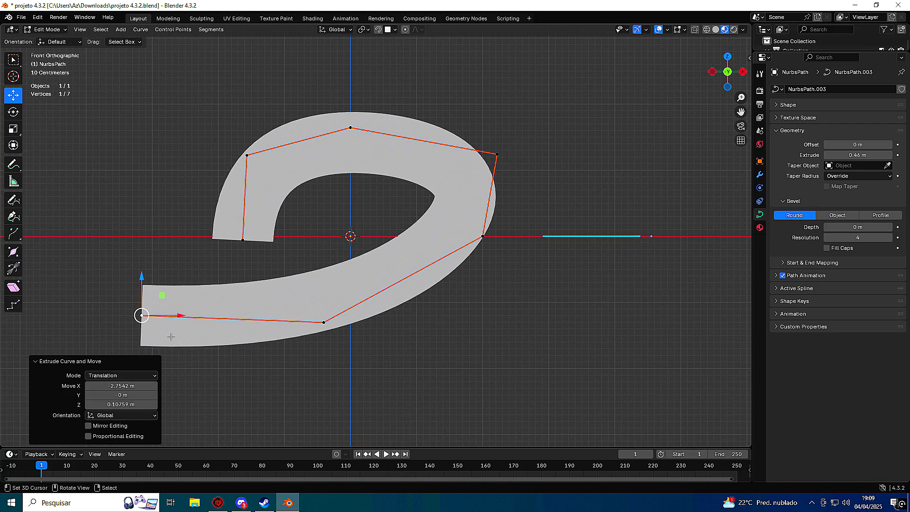
Extrude four more points up and over the arch to form an open spiral, and leave Edit Mode.
{"action": "scroll", "coordinate": [211, 327], "scroll_direction": "down", "scroll_amount": 2}
{"action": "key", "text": "e"}
{"action": "left_click", "coordinate": [201, 198]}
{"action": "key", "text": "e"}
{"action": "left_click", "coordinate": [285, 137]}
{"action": "key", "text": "e"}
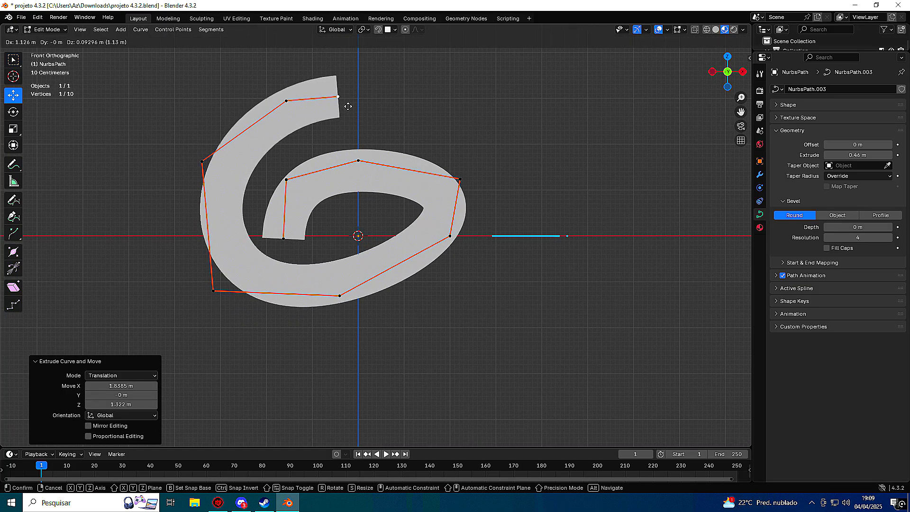
{"action": "left_click", "coordinate": [417, 131]}
{"action": "key", "text": "e"}
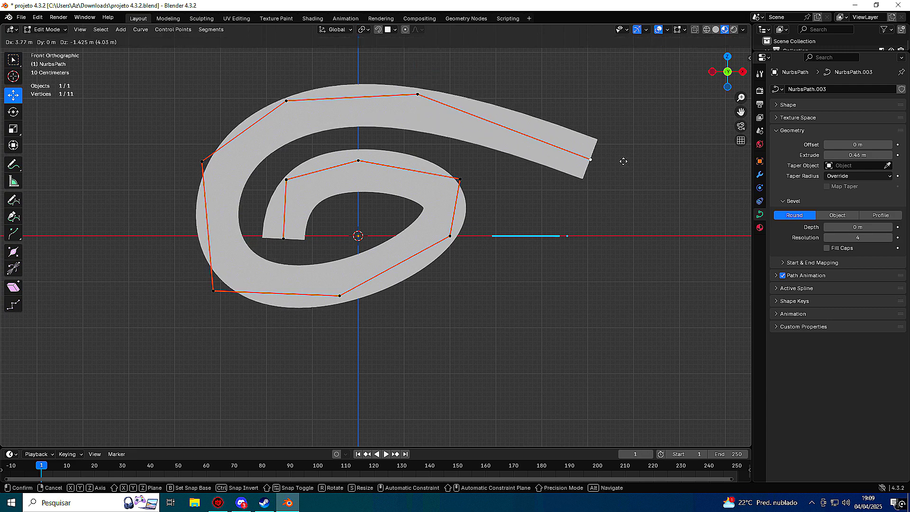
{"action": "left_click", "coordinate": [619, 159]}
{"action": "middle_click_drag", "start_coordinate": [619, 158], "coordinate": [561, 239]}
{"action": "key", "text": "KP_1"}
{"action": "key", "text": "Tab"}
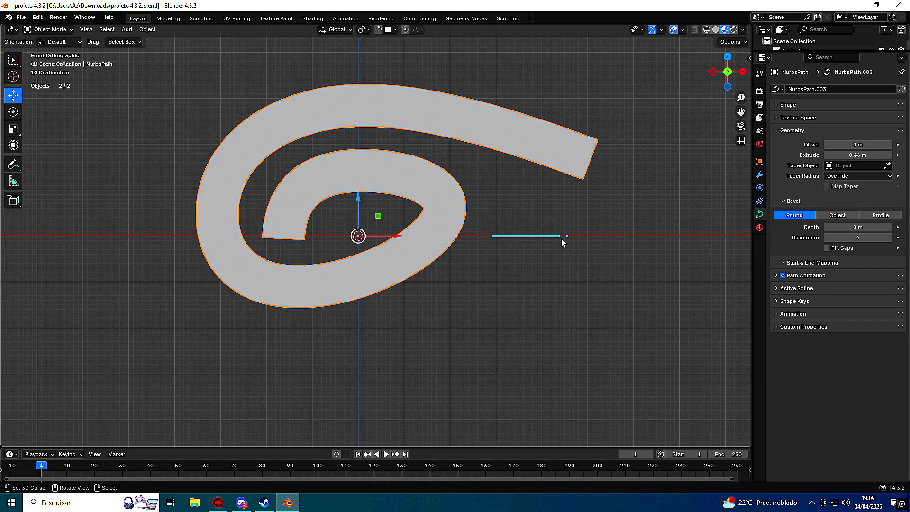
Try to join the spiral's inner and outer end points with a segment, and undo it.
{"action": "key", "text": "Tab"}
{"action": "left_click", "coordinate": [283, 237]}
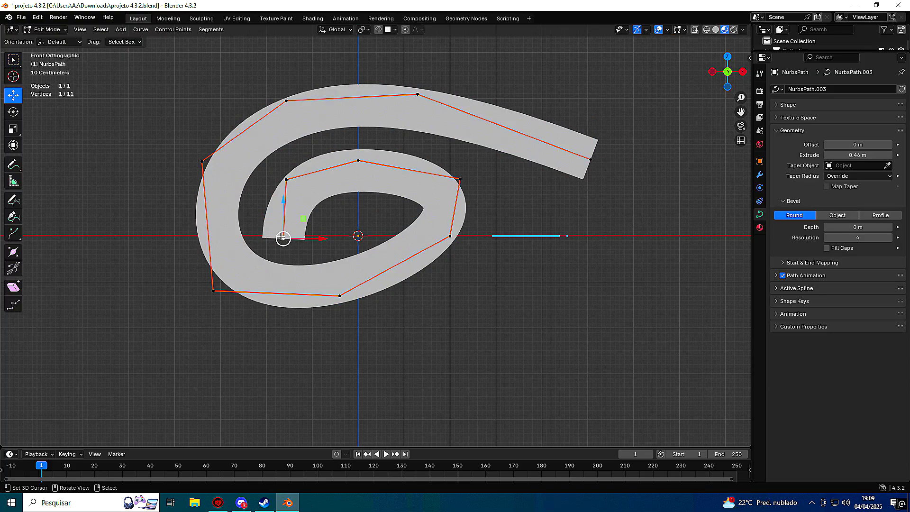
{"action": "left_click", "coordinate": [590, 160], "text": "shift"}
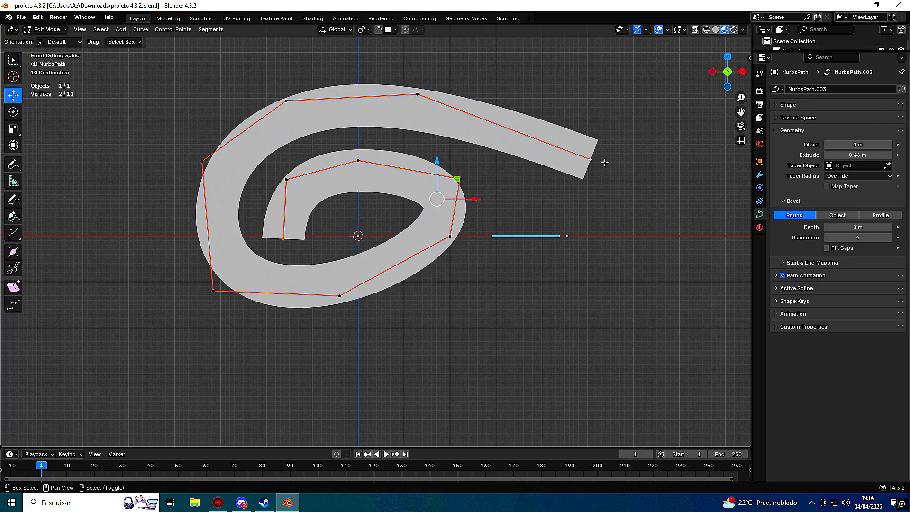
{"action": "key", "text": "f"}
{"action": "key", "text": "ctrl+z"}
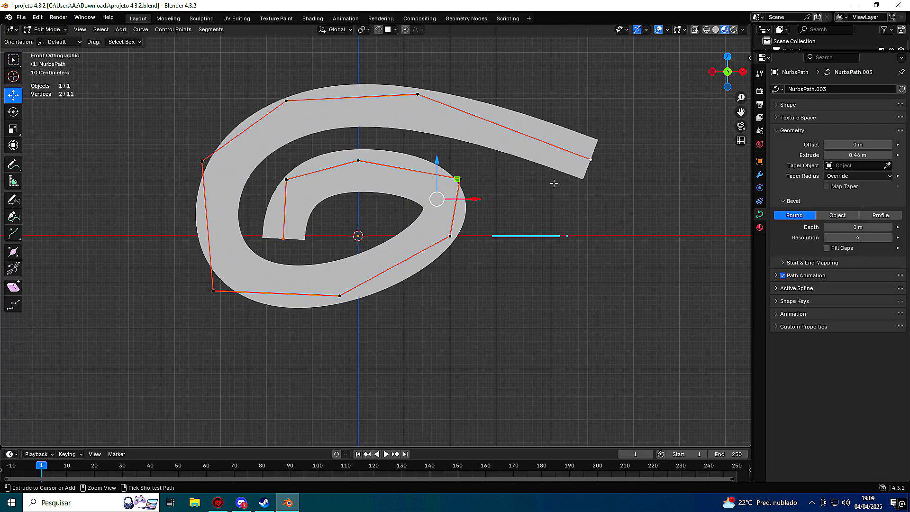
Extrude two points from the spiral's inner end beneath the loop and join them to the outer end point.
{"action": "left_click", "coordinate": [283, 238]}
{"action": "key", "text": "e"}
{"action": "left_click", "coordinate": [497, 338]}
{"action": "key", "text": "e"}
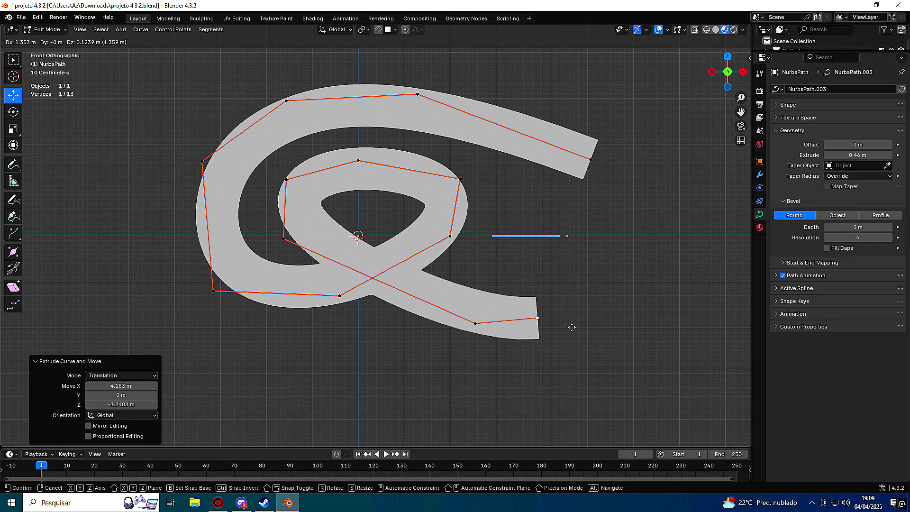
{"action": "left_click", "coordinate": [617, 269]}
{"action": "right_click", "coordinate": [599, 178], "text": "shift"}
{"action": "key", "text": "f"}
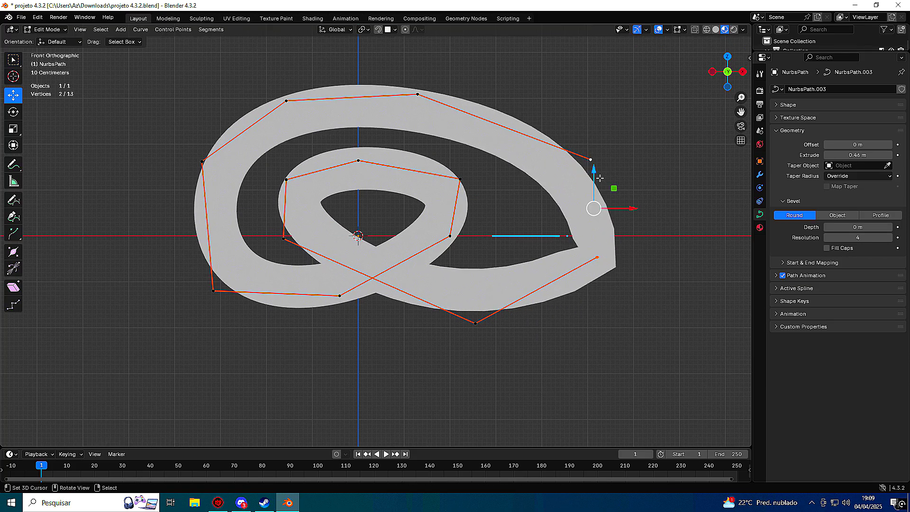
Move the outer joined control point about 2.5 m along positive X and inspect the shape in Object Mode.
{"action": "left_click", "coordinate": [590, 160]}
{"action": "key", "text": "g"}
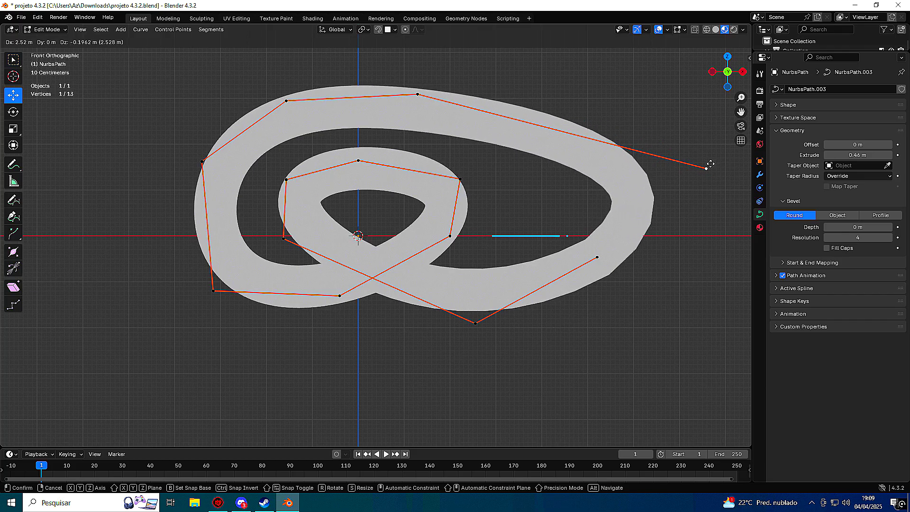
{"action": "left_click", "coordinate": [711, 168]}
{"action": "key", "text": "Tab"}
{"action": "middle_click_drag", "start_coordinate": [457, 227], "coordinate": [375, 292]}
Move one of the loop's lower control points along the Y axis and return to Object Mode.
{"action": "key", "text": "Tab"}
{"action": "left_click", "coordinate": [372, 295]}
{"action": "key", "text": "g"}
{"action": "key", "text": "y"}
{"action": "left_click", "coordinate": [347, 282]}
{"action": "middle_click_drag", "start_coordinate": [426, 325], "coordinate": [285, 294]}
{"action": "key", "text": "Tab"}
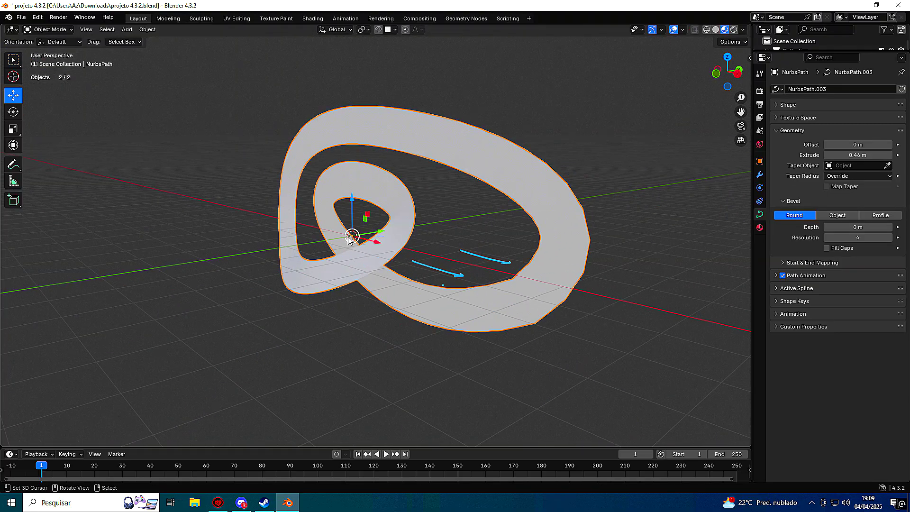
Delete the looped path and add a new Path curve at the origin.
{"action": "key", "text": "Delete"}
{"action": "key", "text": "shift+a"}
{"action": "mouse_move", "coordinate": [349, 236]}
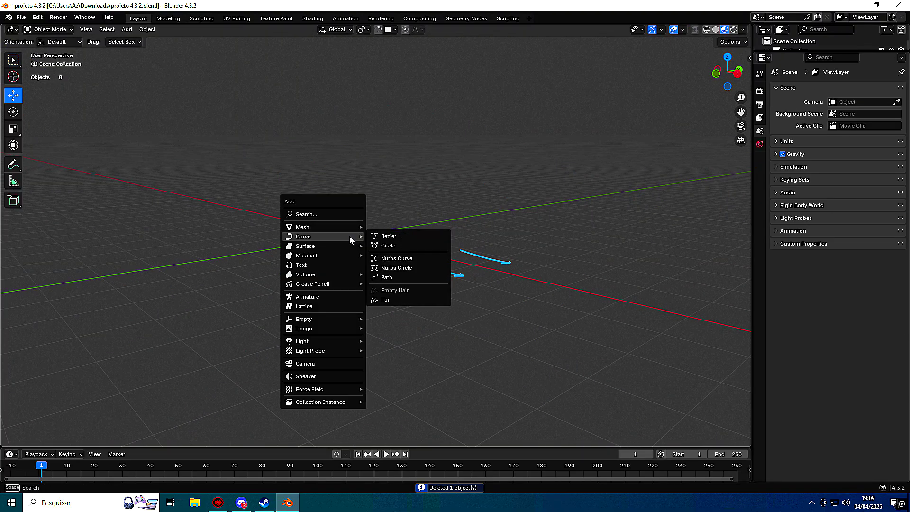
{"action": "left_click", "coordinate": [394, 275]}
{"action": "middle_click_drag", "start_coordinate": [384, 275], "coordinate": [427, 332]}
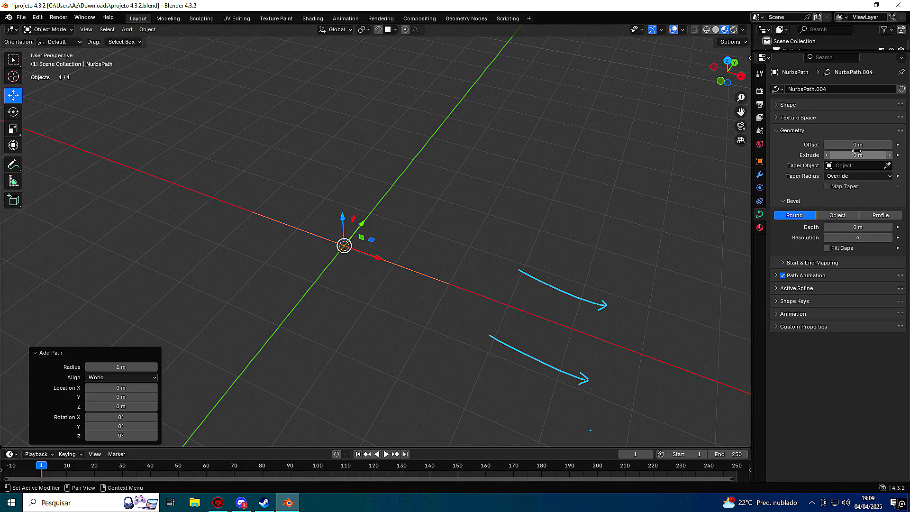
Set the new path's geometry Extrude to 0.5 m.
{"action": "left_click_drag", "start_coordinate": [858, 155], "coordinate": [877, 155]}
{"action": "left_click", "coordinate": [783, 132]}
{"action": "left_click", "coordinate": [783, 132]}
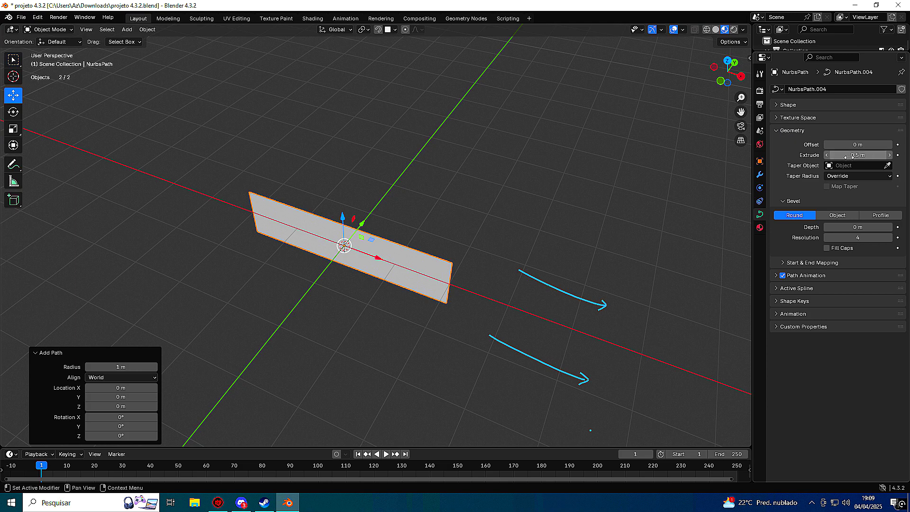
Enter Edit Mode and rotate all of the path's control points 90° in the right view.
{"action": "middle_click_drag", "start_coordinate": [616, 250], "coordinate": [473, 273]}
{"action": "key", "text": "KP_1"}
{"action": "key", "text": "Tab"}
{"action": "key", "text": "KP_3"}
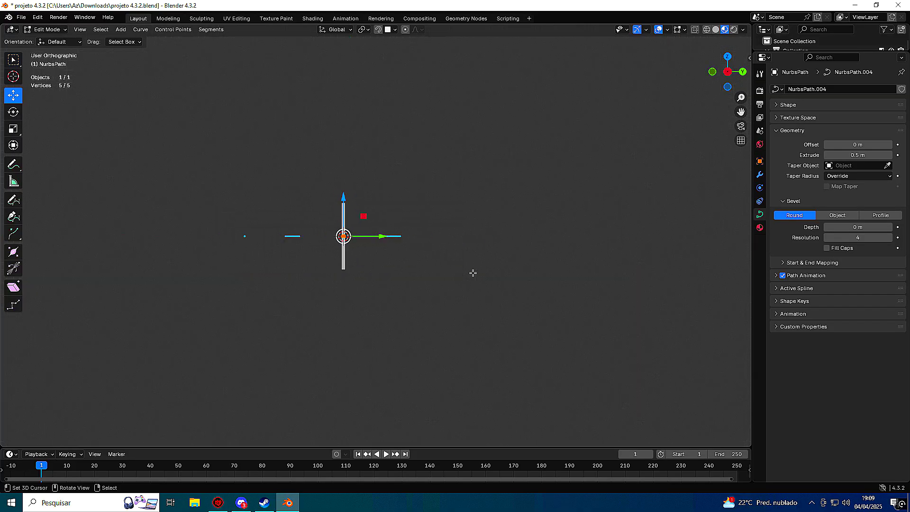
{"action": "key", "text": "r"}
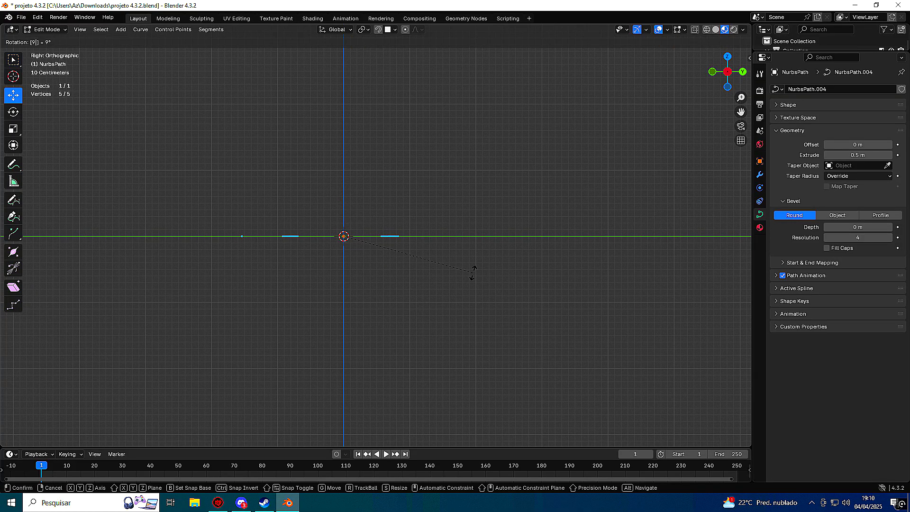
{"action": "key", "text": "Return"}
{"action": "mouse_move", "coordinate": [471, 270]}
{"action": "middle_mouse_down"}
{"action": "mouse_move", "coordinate": [512, 284]}
{"action": "mouse_move", "coordinate": [481, 307]}
{"action": "mouse_move", "coordinate": [466, 281]}
{"action": "middle_mouse_up"}
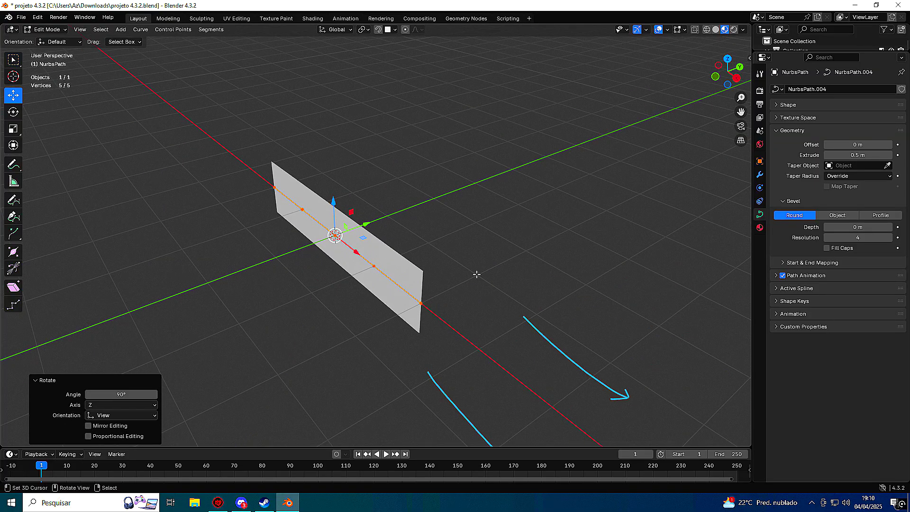
Try a free rotation of all control points in the perspective view and undo it.
{"action": "key", "text": "r"}
{"action": "left_click", "coordinate": [389, 303]}
{"action": "key", "text": "ctrl+z"}
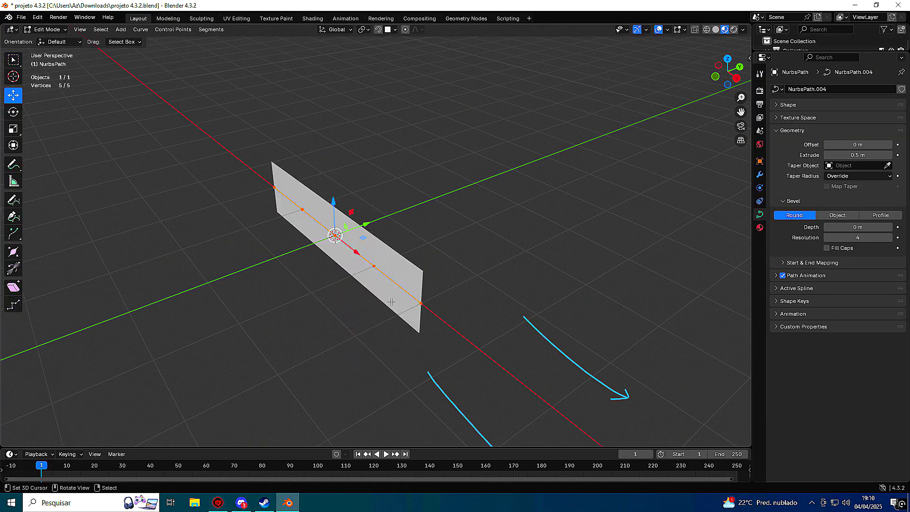
Rotate all control points 100° in the right view and inspect the strip's orientation from several angles.
{"action": "key", "text": "KP_3"}
{"action": "key", "text": "r"}
{"action": "left_click", "coordinate": [349, 325]}
{"action": "middle_click_drag", "start_coordinate": [360, 300], "coordinate": [490, 324]}
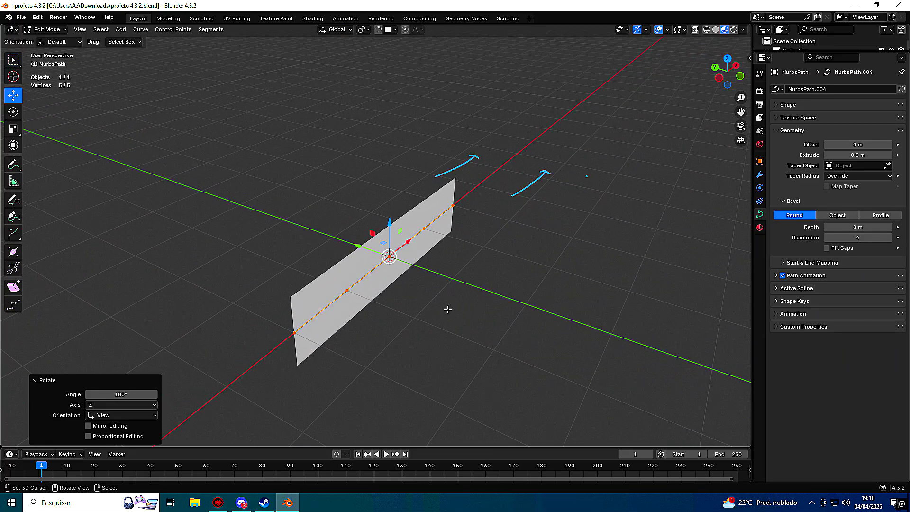
{"action": "scroll", "coordinate": [450, 307], "scroll_direction": "up", "scroll_amount": 2}
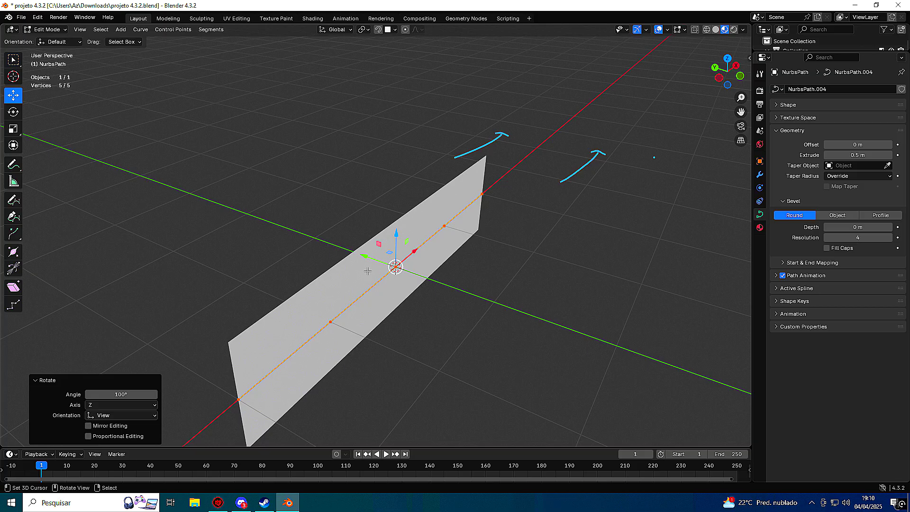
{"action": "middle_click_drag", "start_coordinate": [488, 270], "coordinate": [401, 255]}
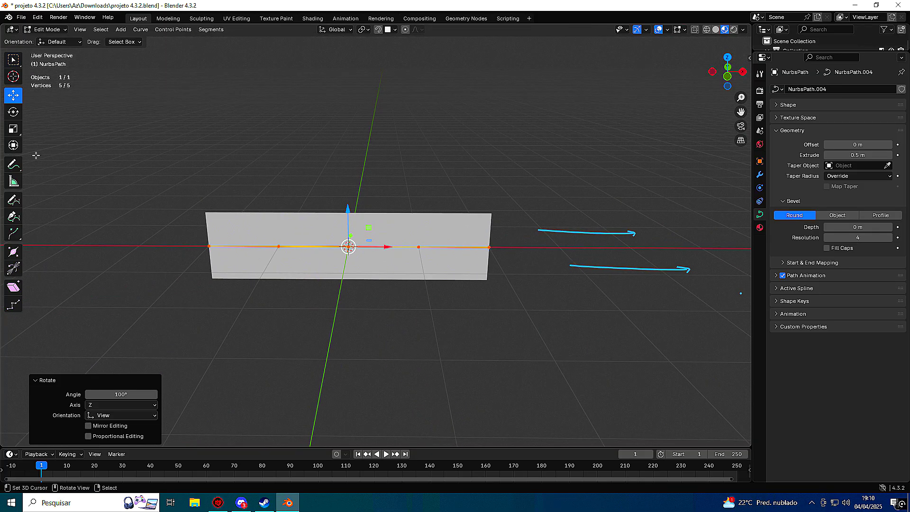
Handwrite the annotation "CTRL + T = TORSÃO" above the path.
{"action": "left_click", "coordinate": [13, 165]}
{"action": "middle_click_drag", "start_coordinate": [269, 146], "coordinate": [272, 171], "text": "shift"}
{"action": "mouse_move", "coordinate": [296, 121]}
{"action": "left_mouse_down"}
{"action": "mouse_move", "coordinate": [278, 126]}
{"action": "mouse_move", "coordinate": [297, 142]}
{"action": "left_mouse_up"}
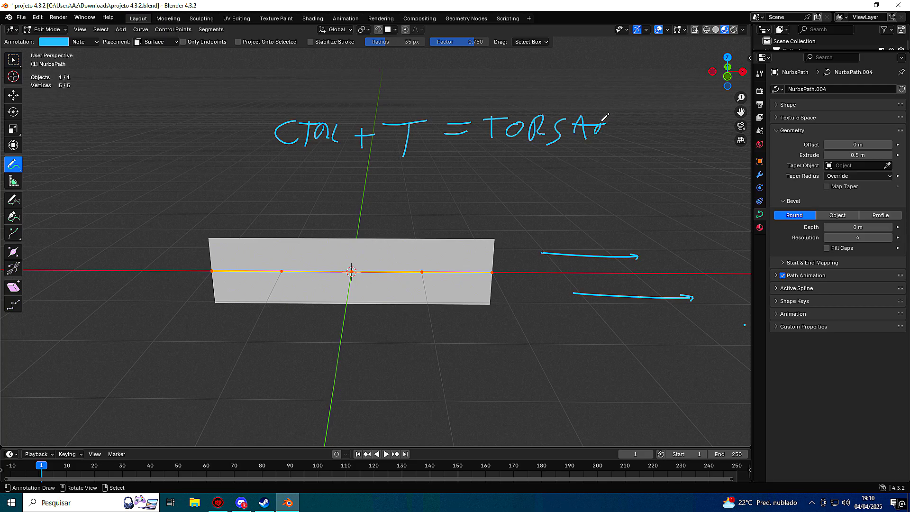
Try a free Tilt on all of the path's control points and undo it.
{"action": "middle_click_drag", "start_coordinate": [219, 264], "coordinate": [347, 302]}
{"action": "key", "text": "ctrl+t"}
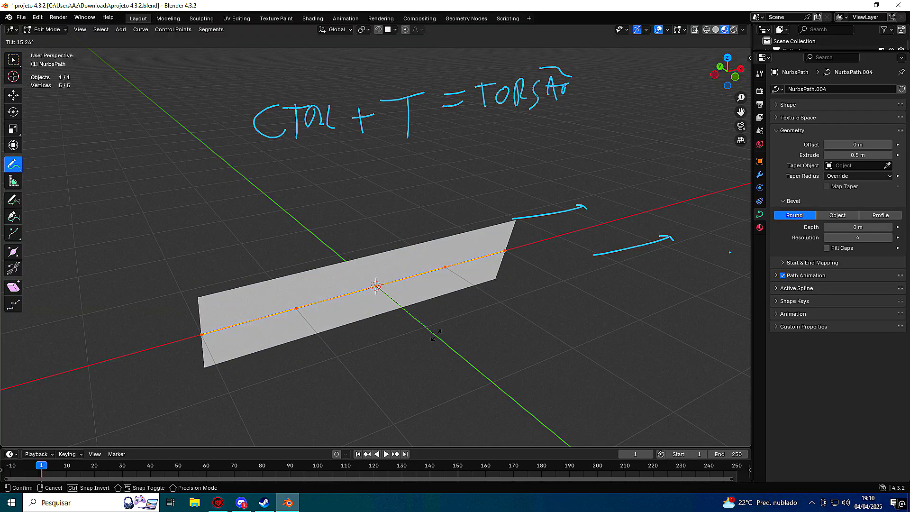
{"action": "left_click", "coordinate": [368, 227]}
{"action": "key", "text": "ctrl+z"}
Tilt all of the path's control points by 90° in the right view.
{"action": "key", "text": "KP_5"}
{"action": "key", "text": "KP_3"}
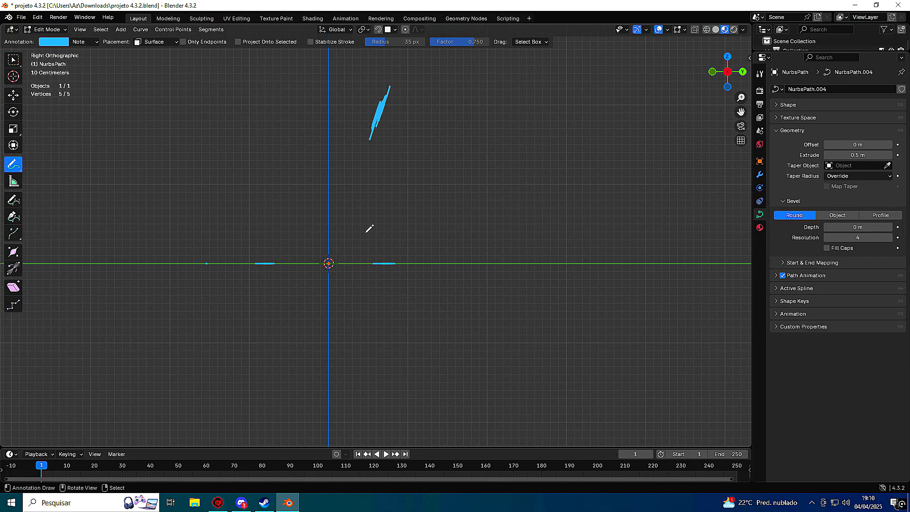
{"action": "key", "text": "ctrl+t"}
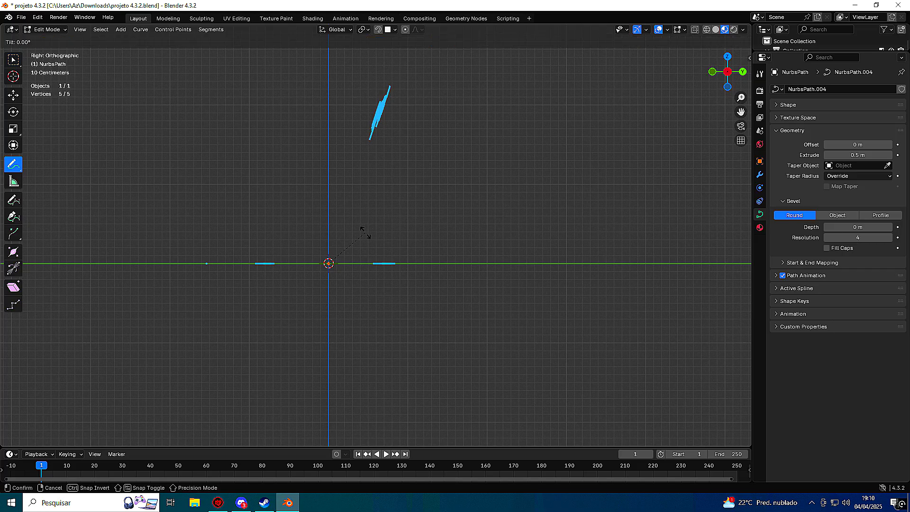
{"action": "left_click", "coordinate": [366, 231]}
{"action": "middle_click_drag", "start_coordinate": [370, 228], "coordinate": [512, 308]}
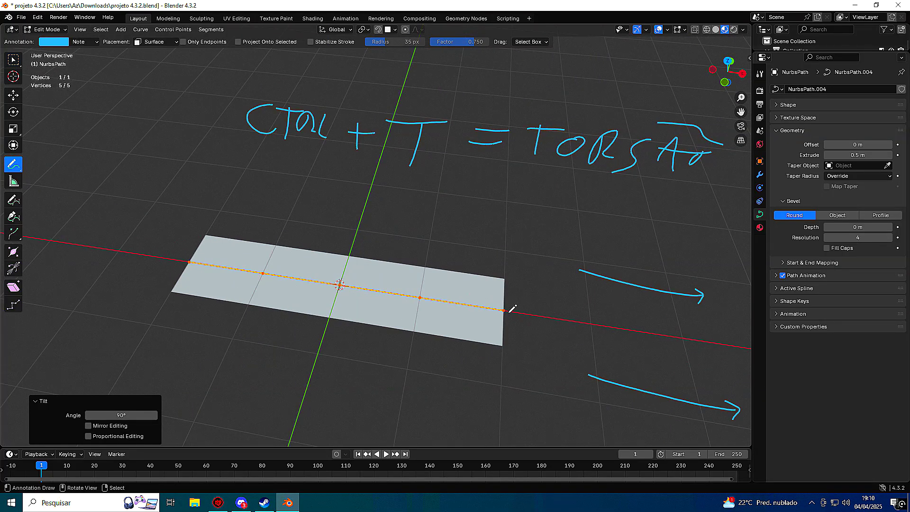
Activate the Move tool and freely tilt only the path's fourth control point to twist the strip.
{"action": "left_click", "coordinate": [14, 98]}
{"action": "left_click", "coordinate": [460, 313]}
{"action": "middle_click_drag", "start_coordinate": [462, 309], "coordinate": [375, 297]}
{"action": "key", "text": "ctrl+t"}
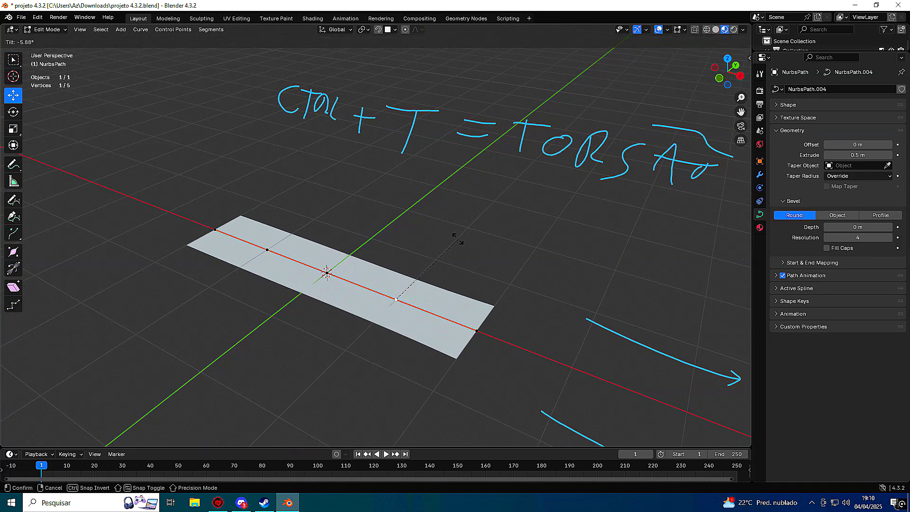
{"action": "left_click", "coordinate": [327, 317]}
Apply further free tilts to individual control points, including the middle one, to twist the strip more strongly.
{"action": "middle_click_drag", "start_coordinate": [327, 317], "coordinate": [394, 285]}
{"action": "key", "text": "ctrl+t"}
{"action": "left_click", "coordinate": [283, 248]}
{"action": "middle_click_drag", "start_coordinate": [136, 241], "coordinate": [470, 270]}
{"action": "key", "text": "ctrl+t"}
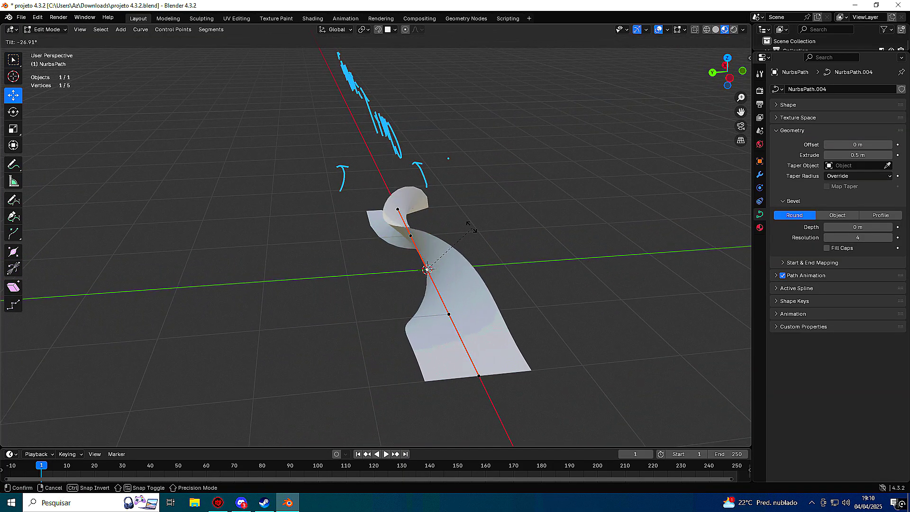
{"action": "left_click", "coordinate": [348, 283]}
{"action": "mouse_move", "coordinate": [348, 283]}
{"action": "middle_mouse_down"}
{"action": "mouse_move", "coordinate": [236, 274]}
{"action": "mouse_move", "coordinate": [473, 286]}
{"action": "mouse_move", "coordinate": [499, 308]}
{"action": "middle_mouse_up"}
Move the path's last end point about 0.08 m in the negative X direction.
{"action": "right_click", "coordinate": [518, 270]}
{"action": "left_click_drag", "start_coordinate": [532, 297], "coordinate": [502, 296]}
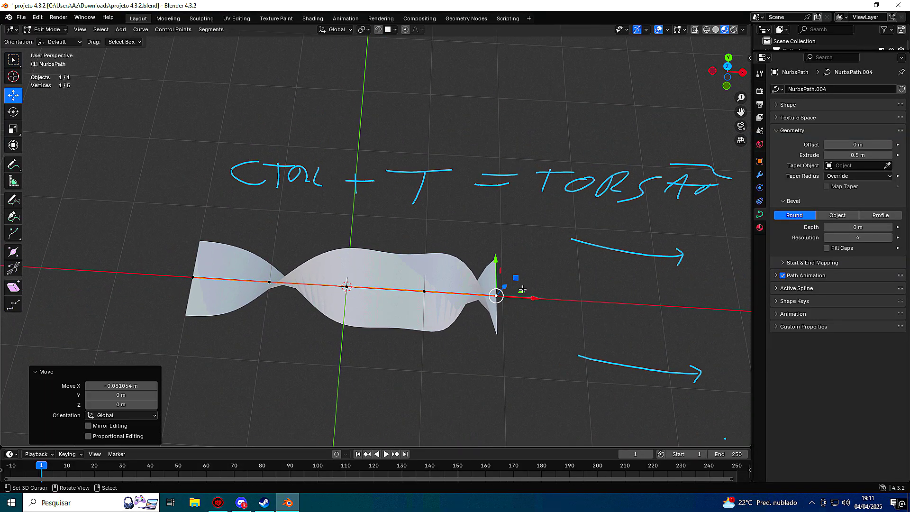
{"action": "middle_click_drag", "start_coordinate": [502, 296], "coordinate": [502, 248]}
Return to Object Mode, delete the twisted path and switch to the front view.
{"action": "key", "text": "Tab"}
{"action": "key", "text": "x"}
{"action": "left_click", "coordinate": [500, 256]}
{"action": "middle_click_drag", "start_coordinate": [426, 265], "coordinate": [364, 256]}
{"action": "key", "text": "KP_1"}
{"action": "scroll", "coordinate": [410, 237], "scroll_direction": "up", "scroll_amount": 1}
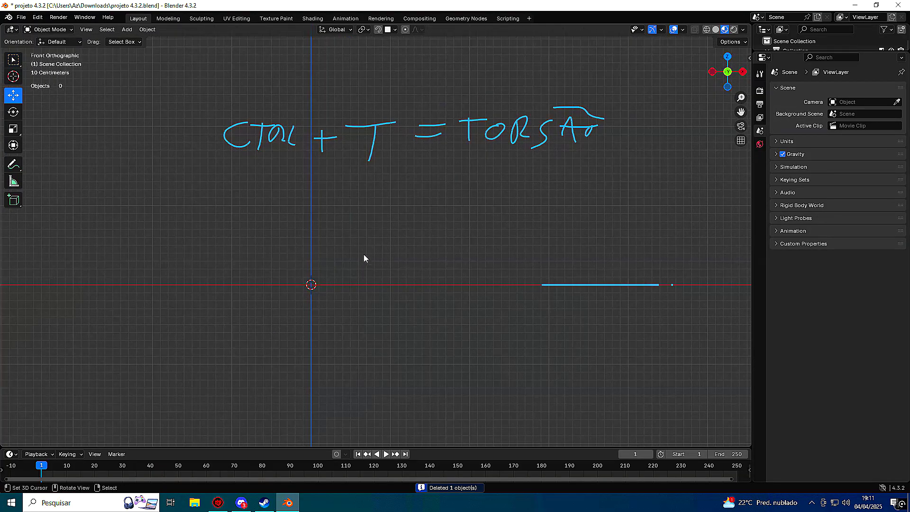
Add a new Path curve at the world origin and set its geometry Extrude to 0.51 m.
{"action": "key", "text": "shift+a"}
{"action": "mouse_move", "coordinate": [365, 272]}
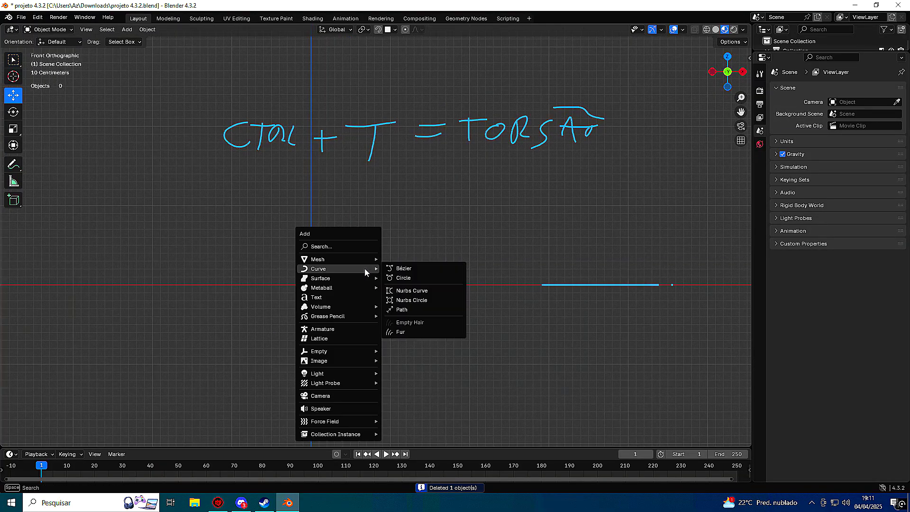
{"action": "left_click", "coordinate": [402, 310]}
{"action": "middle_click_drag", "start_coordinate": [383, 297], "coordinate": [360, 341]}
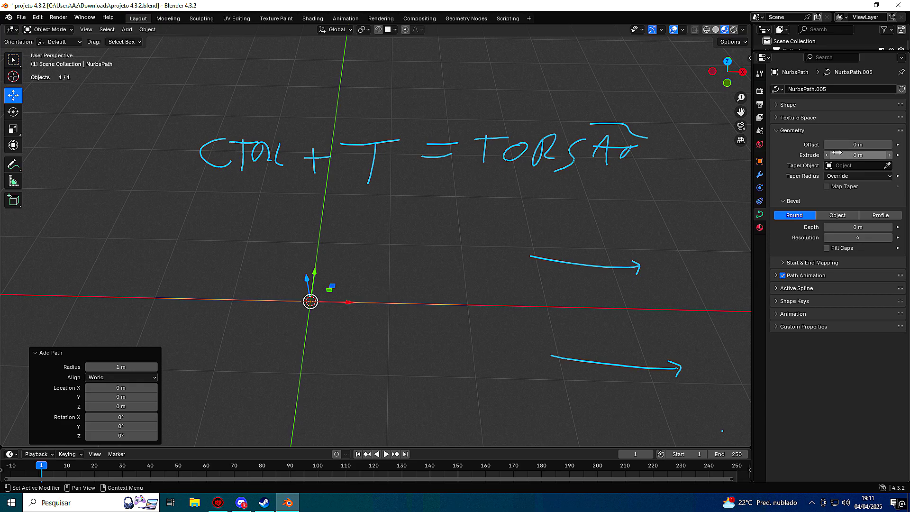
{"action": "left_click_drag", "start_coordinate": [847, 155], "coordinate": [874, 155]}
{"action": "middle_click_drag", "start_coordinate": [583, 223], "coordinate": [561, 242]}
In Edit Mode, shrink the radius of the path's last end point to a factor of about 0.134.
{"action": "key", "text": "Tab"}
{"action": "left_click", "coordinate": [466, 306]}
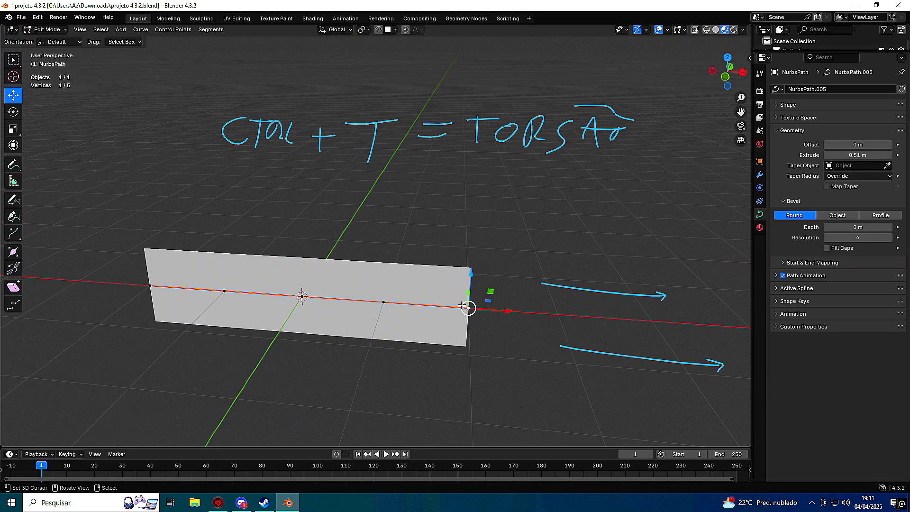
{"action": "key", "text": "alt+s"}
{"action": "left_click", "coordinate": [473, 302]}
{"action": "middle_click_drag", "start_coordinate": [433, 266], "coordinate": [451, 257]}
Annotate the viewport with the handwritten note "ALT + S = SCALA" below the torsion note.
{"action": "left_click", "coordinate": [16, 165]}
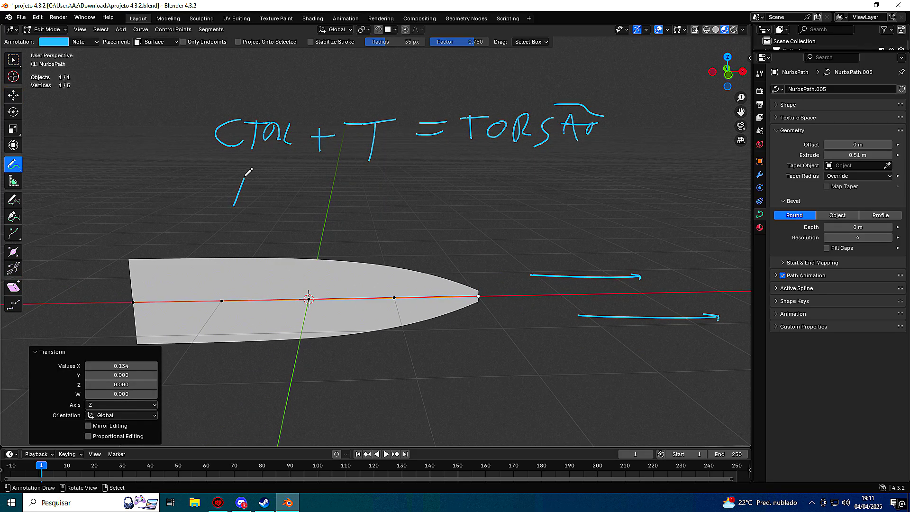
{"action": "left_click_drag", "start_coordinate": [245, 175], "coordinate": [254, 206]}
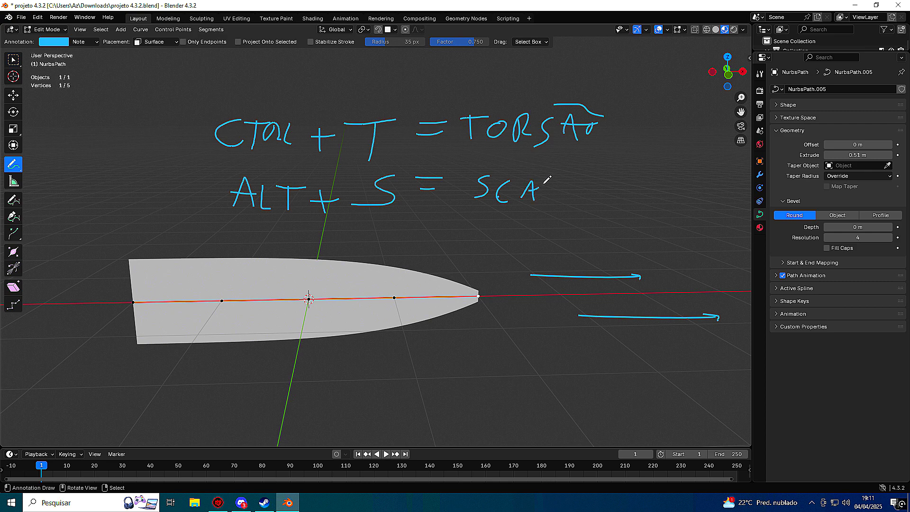
{"action": "left_click_drag", "start_coordinate": [565, 190], "coordinate": [574, 203]}
{"action": "middle_click_drag", "start_coordinate": [574, 203], "coordinate": [510, 237]}
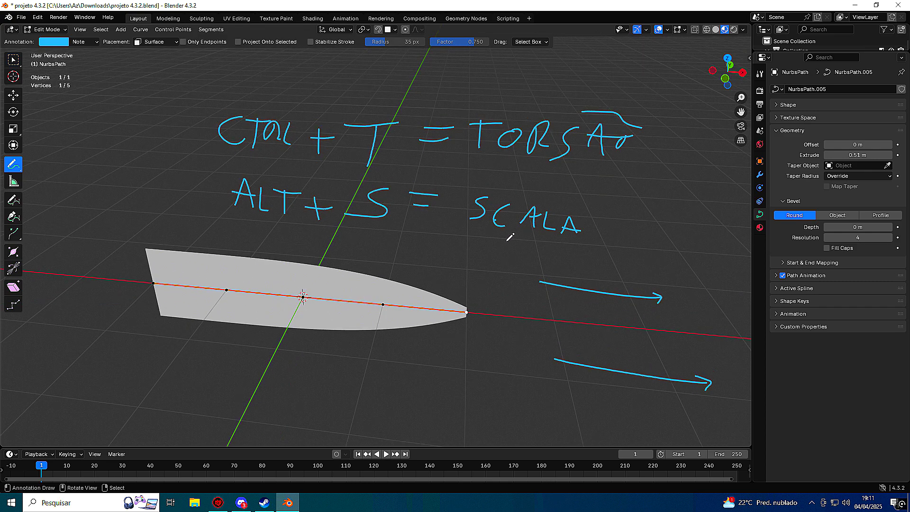
Activate the Move tool, shrink the middle control point's radius to about 0.061 and freely adjust the fourth point's radius.
{"action": "key", "text": "shift+space"}
{"action": "key", "text": "g"}
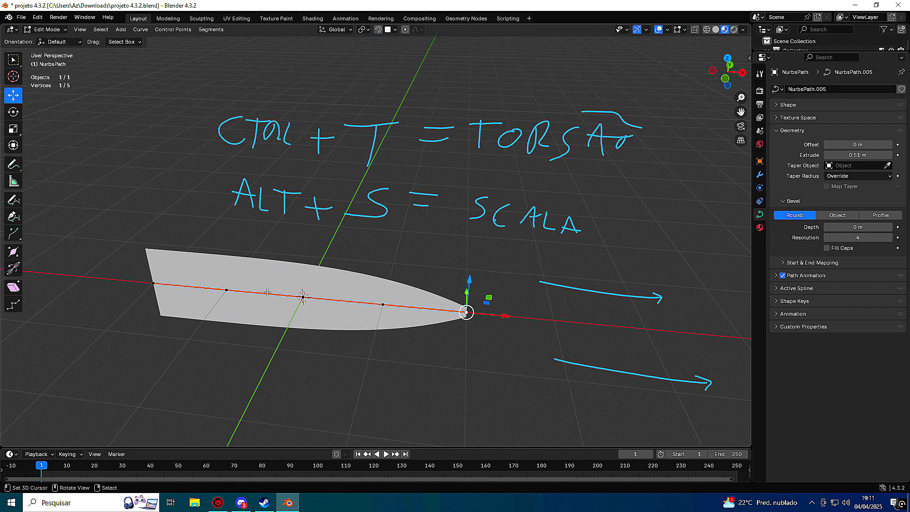
{"action": "key", "text": "alt+s"}
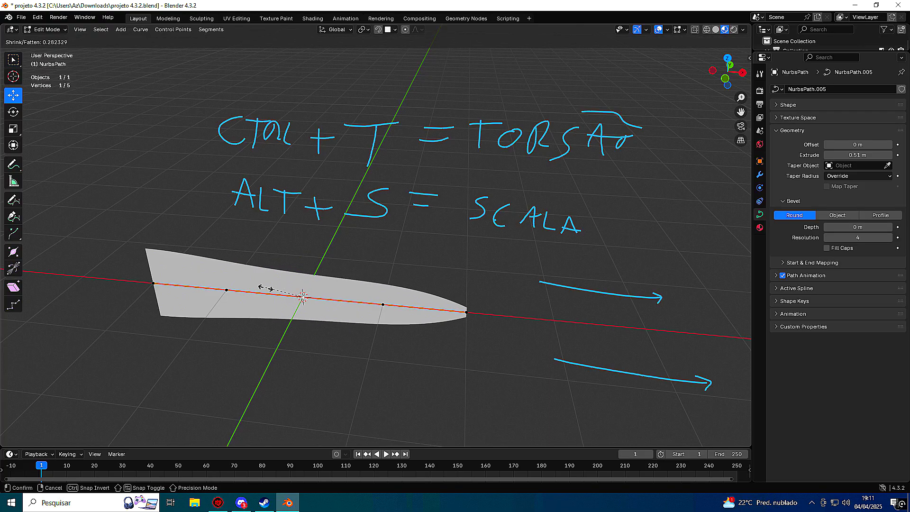
{"action": "left_click", "coordinate": [297, 300]}
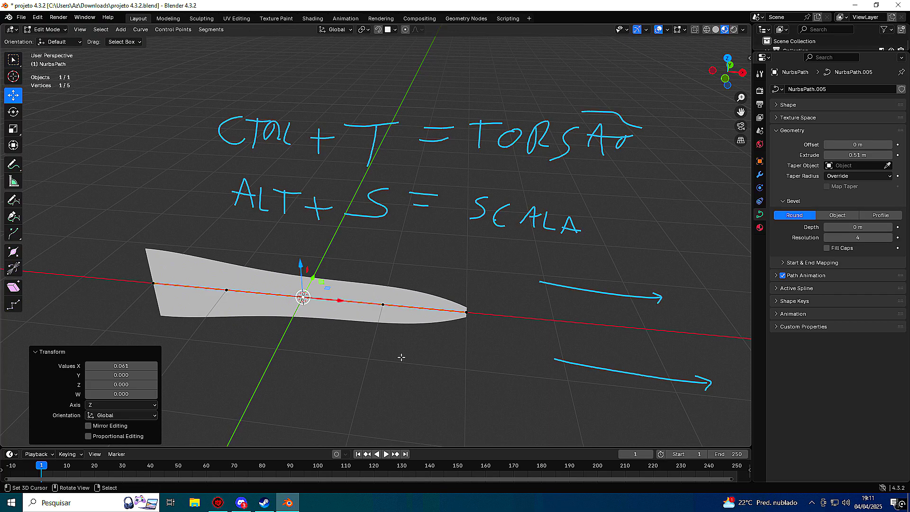
{"action": "key", "text": "alt+s"}
{"action": "left_click", "coordinate": [353, 324]}
{"action": "middle_click_drag", "start_coordinate": [352, 324], "coordinate": [454, 241]}
Scale all control points to about 0.9 with ordinary Scale and try the same on the last end point alone.
{"action": "key", "text": "a"}
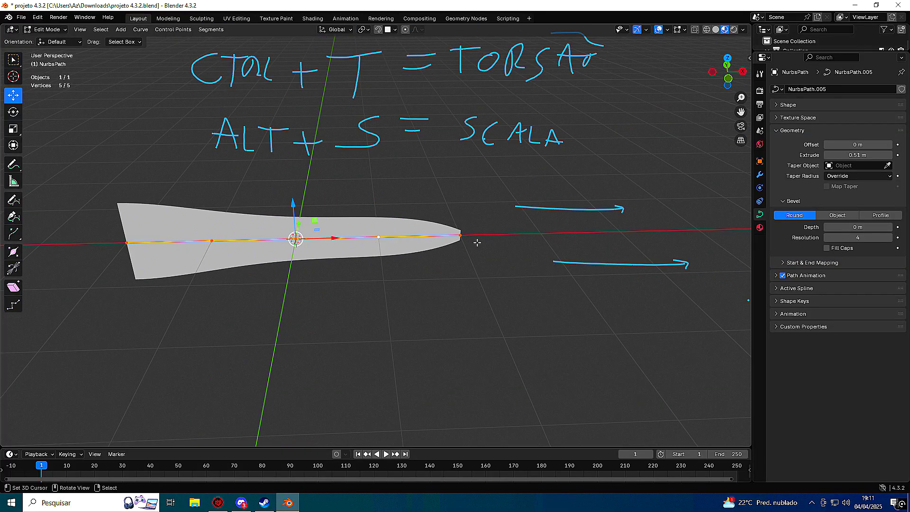
{"action": "key", "text": "s"}
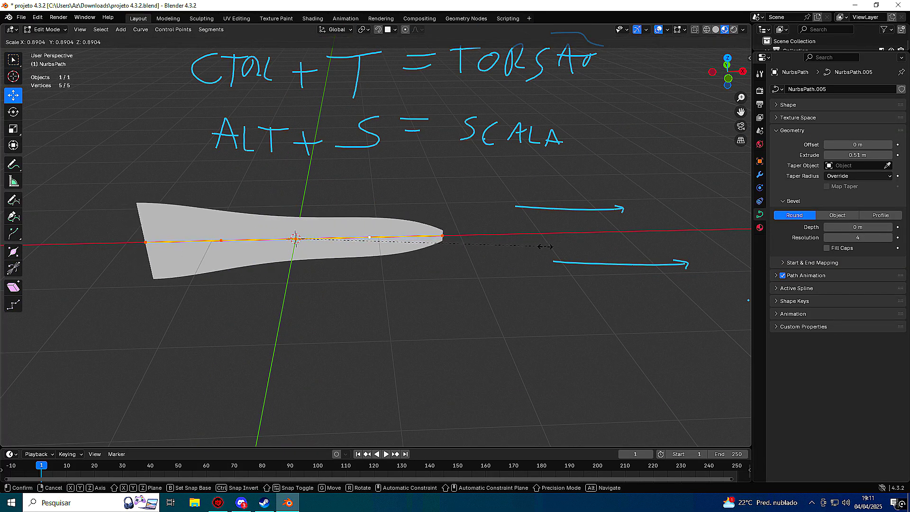
{"action": "left_click", "coordinate": [558, 242]}
{"action": "left_click", "coordinate": [447, 236]}
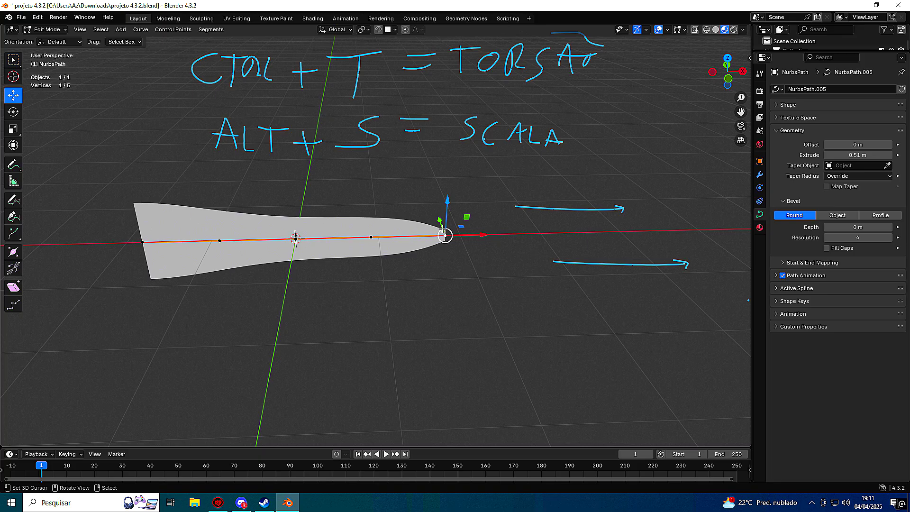
{"action": "key", "text": "s"}
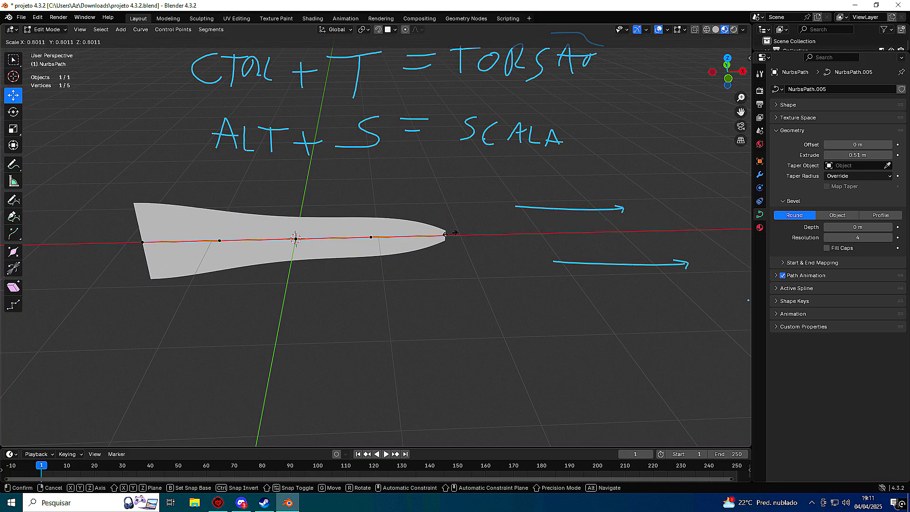
{"action": "left_click", "coordinate": [500, 258]}
Shrink the radius of the path's first end point so that end of the strip tapers too.
{"action": "middle_click_drag", "start_coordinate": [397, 264], "coordinate": [426, 280], "text": "shift"}
{"action": "left_click", "coordinate": [167, 254]}
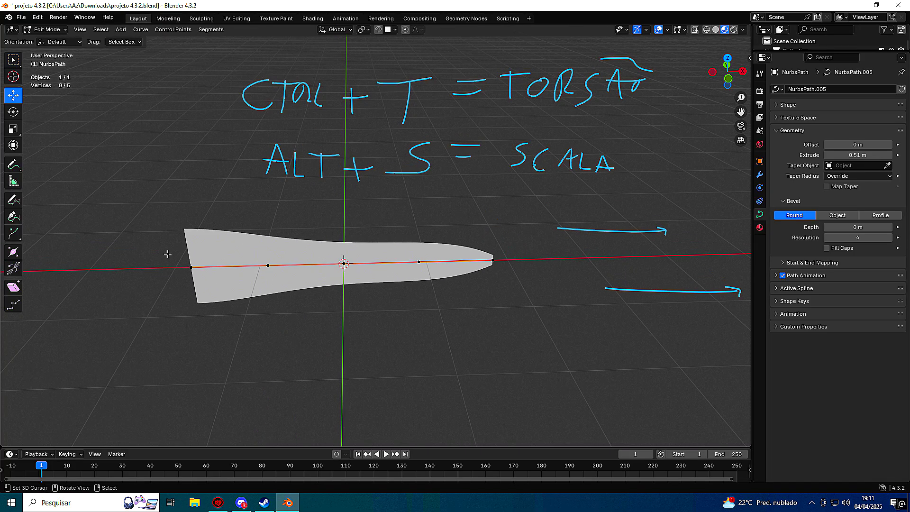
{"action": "middle_click_drag", "start_coordinate": [261, 246], "coordinate": [293, 229]}
{"action": "key", "text": "alt+s"}
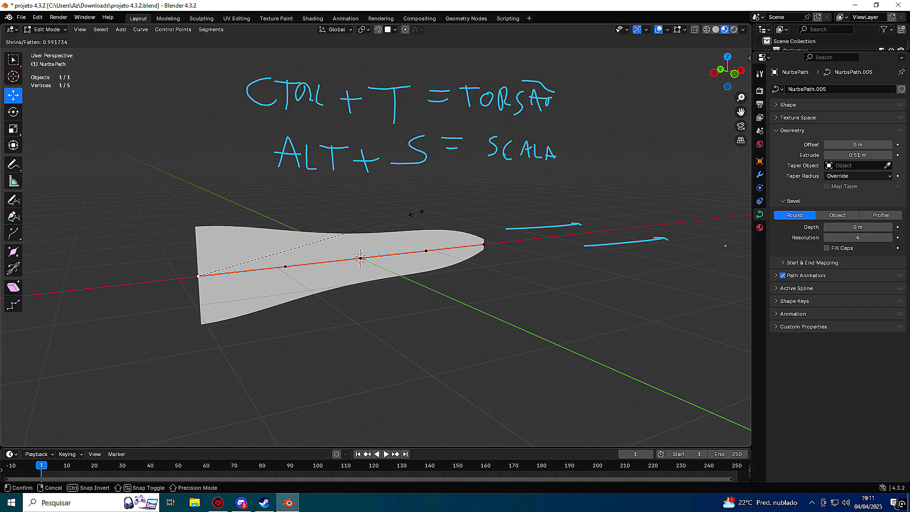
{"action": "left_click", "coordinate": [218, 250]}
Freely fatten the radius of the second, middle and fourth control points, using a factor of about 1.77 for the fourth.
{"action": "left_click", "coordinate": [286, 266]}
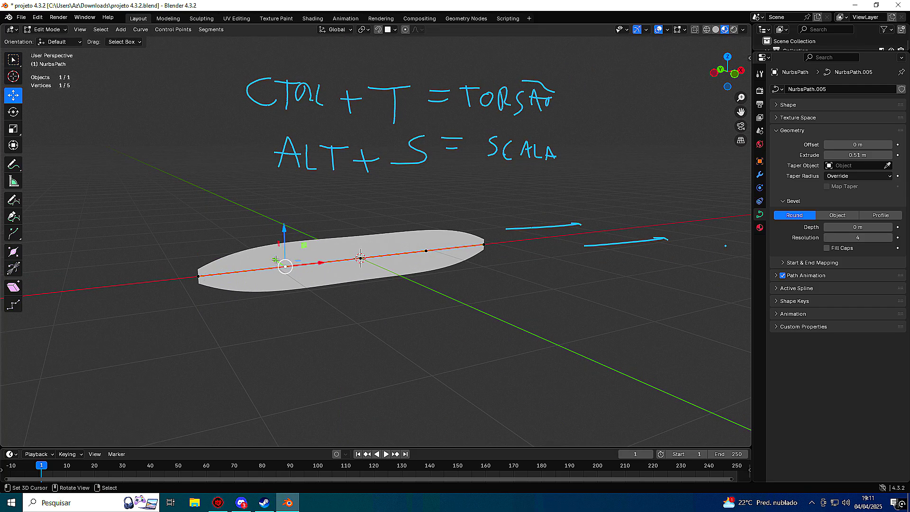
{"action": "key", "text": "alt+s"}
{"action": "left_click", "coordinate": [372, 252]}
{"action": "key", "text": "alt+s"}
{"action": "left_click", "coordinate": [386, 236]}
{"action": "left_click", "coordinate": [426, 250]}
{"action": "key", "text": "alt+s"}
{"action": "left_click", "coordinate": [438, 243]}
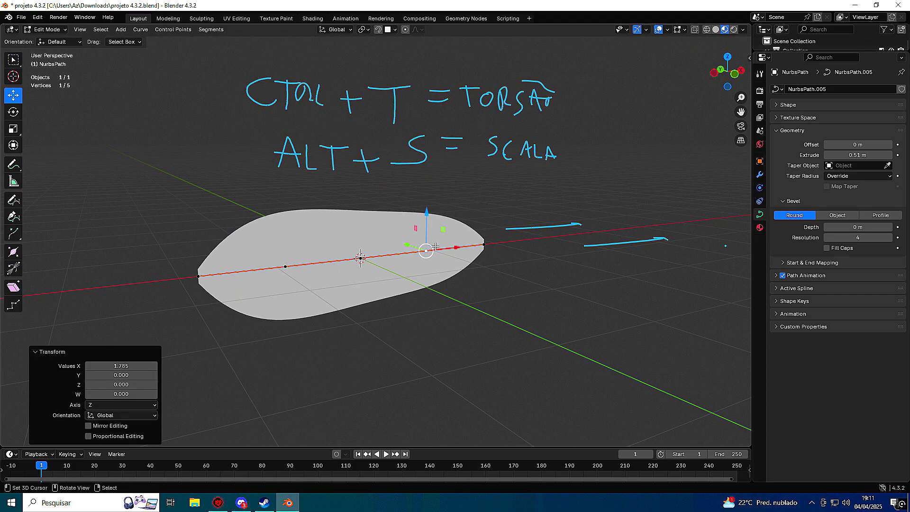
Move the path's last end point about 0.84 m in the positive X direction.
{"action": "middle_click_drag", "start_coordinate": [436, 246], "coordinate": [493, 254]}
{"action": "left_click", "coordinate": [493, 254]}
{"action": "left_click_drag", "start_coordinate": [522, 256], "coordinate": [589, 255]}
Launch Keyviz from the system search and test its on-screen key display with the letter A.
{"action": "left_click", "coordinate": [76, 503]}
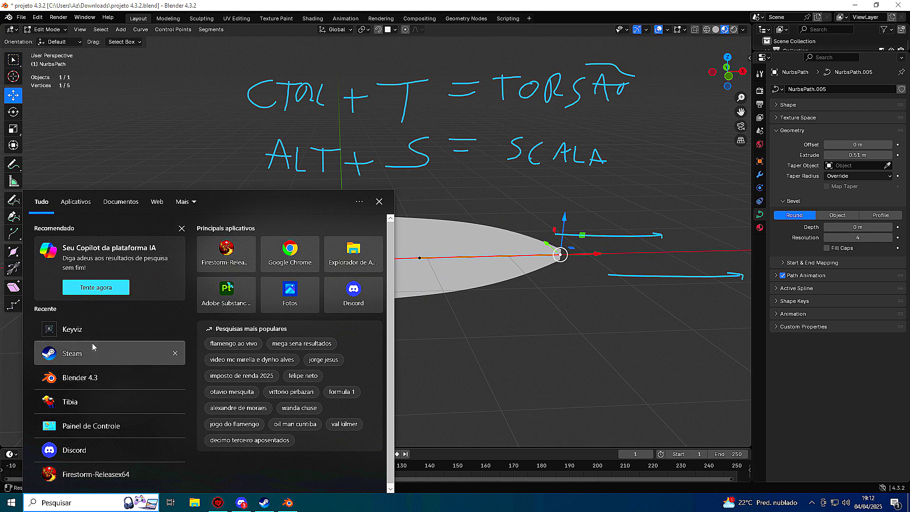
{"action": "left_click", "coordinate": [72, 329]}
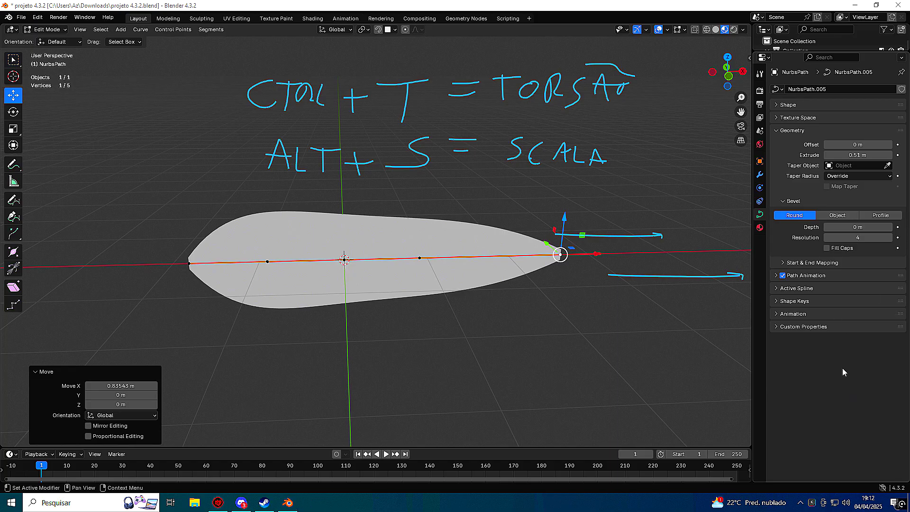
{"action": "key", "text": "a"}
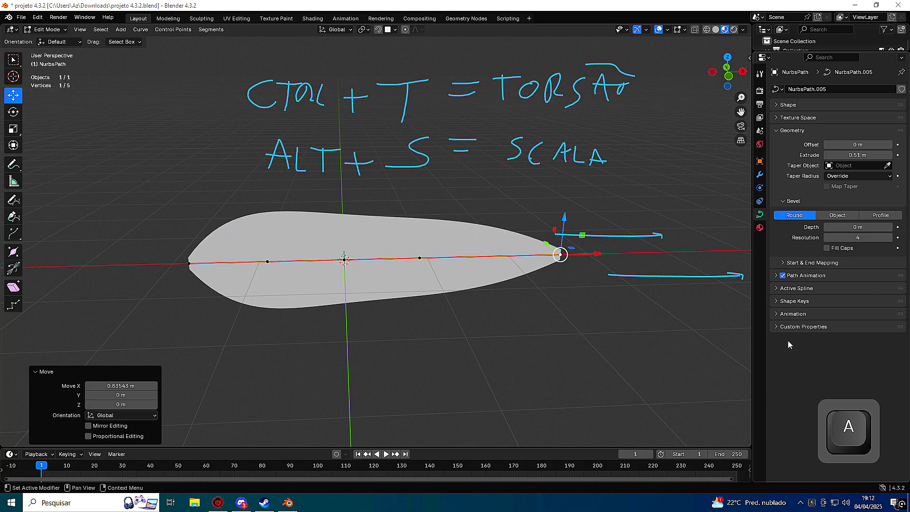
Move the last end point back in the negative X direction and freely adjust the fourth control point's radius.
{"action": "middle_click_drag", "start_coordinate": [454, 236], "coordinate": [595, 254]}
{"action": "left_click_drag", "start_coordinate": [595, 255], "coordinate": [533, 256]}
{"action": "left_click", "coordinate": [418, 260]}
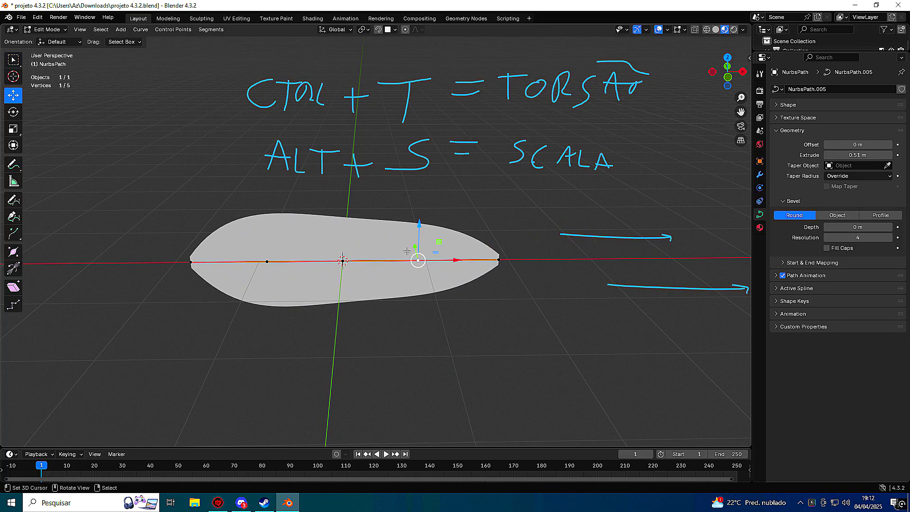
{"action": "key", "text": "alt+s"}
{"action": "left_click", "coordinate": [415, 251]}
{"action": "middle_click_drag", "start_coordinate": [415, 249], "coordinate": [370, 247]}
Push the path's middle control point out in the positive Y direction and return to Object Mode.
{"action": "left_click_drag", "start_coordinate": [369, 225], "coordinate": [376, 203]}
{"action": "middle_click_drag", "start_coordinate": [376, 203], "coordinate": [388, 274]}
{"action": "key", "text": "Tab"}
Switch to Discord to read the latest question in duvidas-e-perguntas and return to Blender's front view.
{"action": "left_click", "coordinate": [242, 503]}
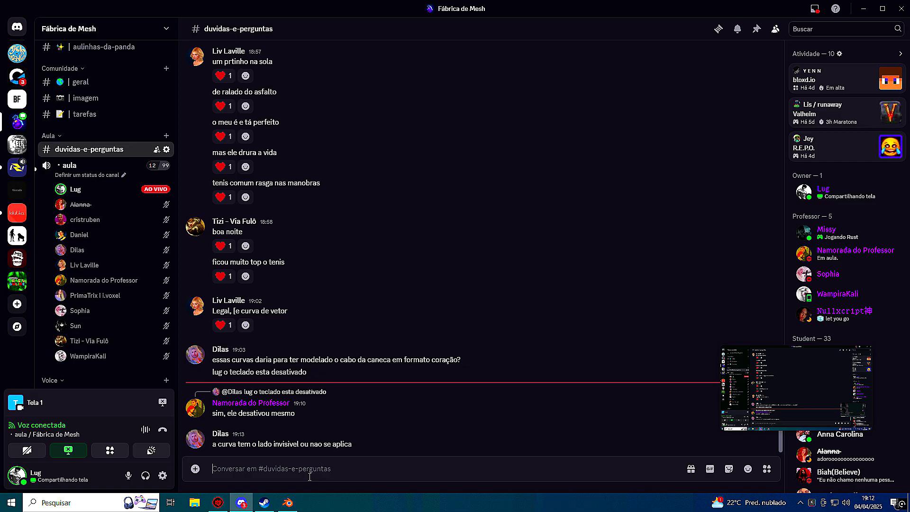
{"action": "left_click", "coordinate": [286, 501]}
{"action": "middle_click_drag", "start_coordinate": [337, 393], "coordinate": [360, 340]}
{"action": "key", "text": "KP_1"}
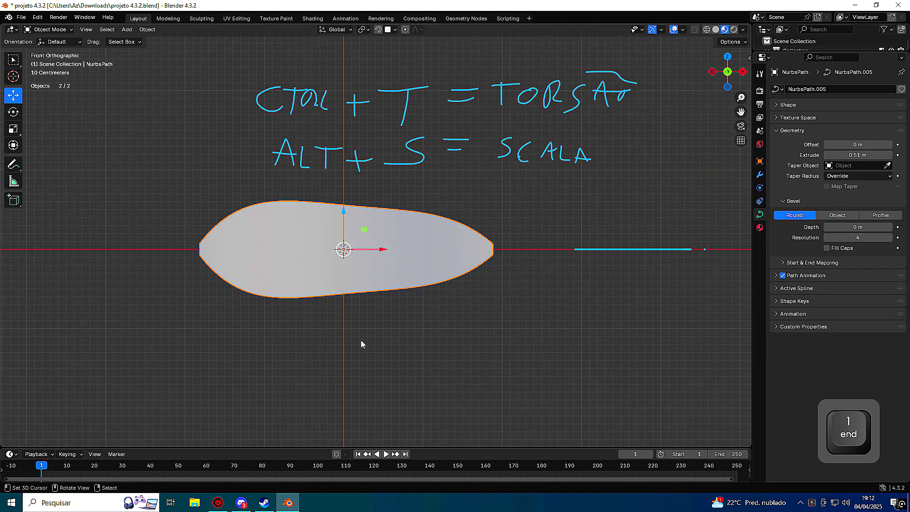
Enable the Face Orientation overlay to compare the two sides of the curve's surface.
{"action": "middle_click_drag", "start_coordinate": [343, 318], "coordinate": [674, 57]}
{"action": "left_click", "coordinate": [683, 30]}
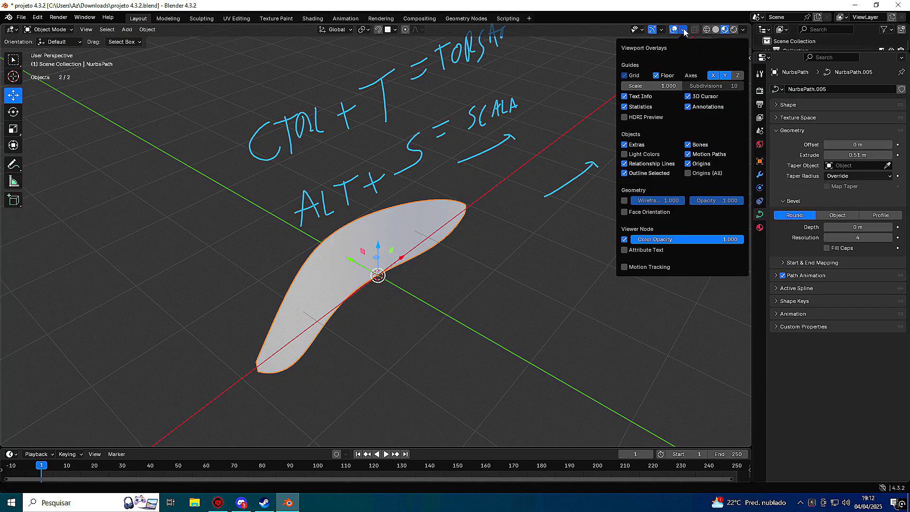
{"action": "left_click", "coordinate": [624, 212]}
{"action": "mouse_move", "coordinate": [479, 206]}
{"action": "middle_mouse_down"}
{"action": "mouse_move", "coordinate": [528, 185]}
{"action": "mouse_move", "coordinate": [439, 204]}
{"action": "mouse_move", "coordinate": [458, 211]}
{"action": "mouse_move", "coordinate": [439, 227]}
{"action": "mouse_move", "coordinate": [469, 250]}
{"action": "mouse_move", "coordinate": [379, 234]}
{"action": "mouse_move", "coordinate": [393, 240]}
{"action": "mouse_move", "coordinate": [559, 194]}
{"action": "mouse_move", "coordinate": [416, 213]}
{"action": "mouse_move", "coordinate": [414, 205]}
{"action": "middle_mouse_up"}
In Edit Mode, try tilting all of the path's control points by 90°.
{"action": "key", "text": "Tab"}
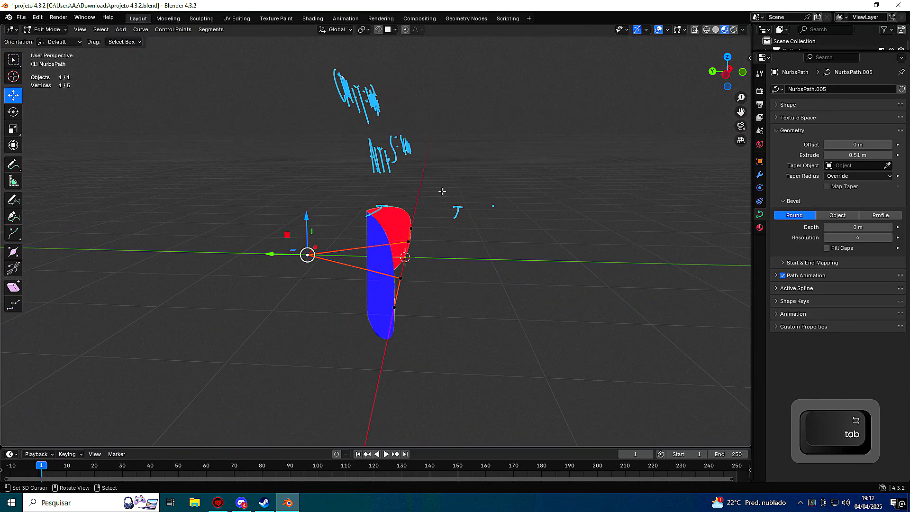
{"action": "key", "text": "KP_1"}
{"action": "key", "text": "KP_3"}
{"action": "key", "text": "a"}
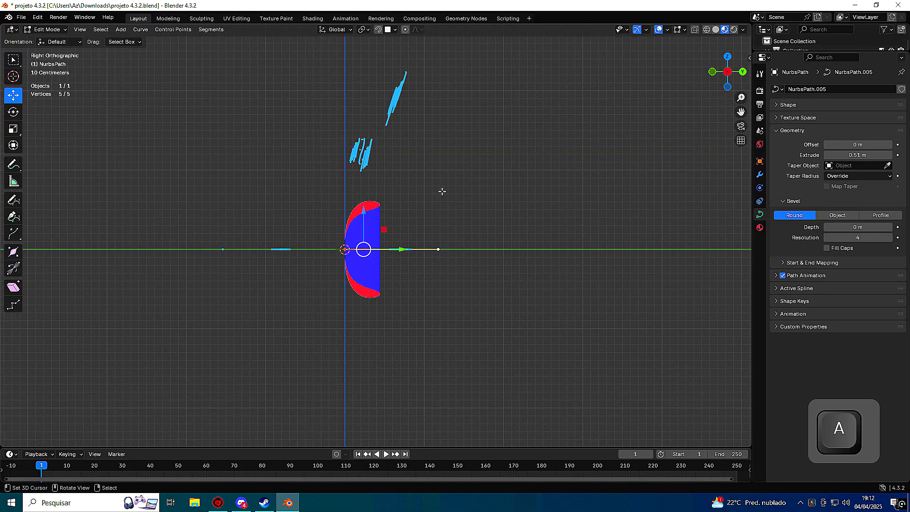
{"action": "key", "text": "ctrl+t"}
{"action": "type", "text": "90"}
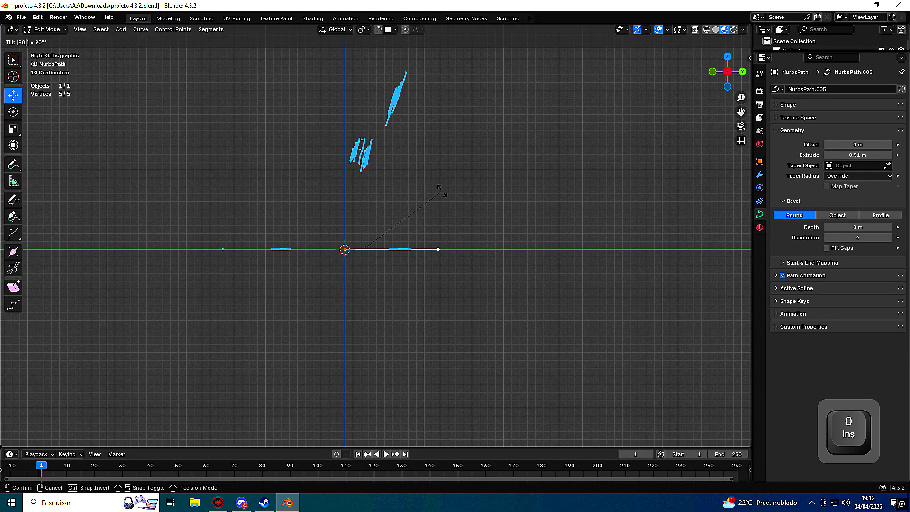
{"action": "left_click", "coordinate": [442, 191]}
{"action": "middle_click_drag", "start_coordinate": [436, 191], "coordinate": [474, 223]}
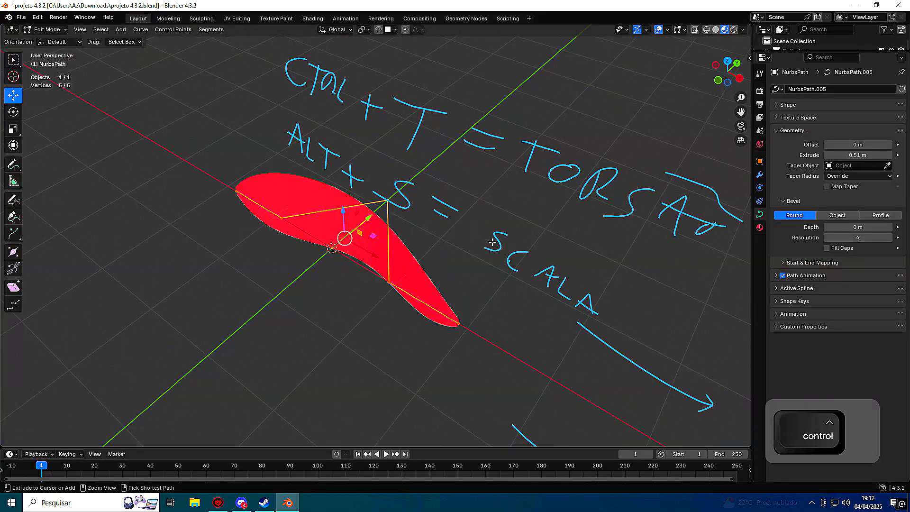
Try rotating all of the path's control points by 90° in the right side view.
{"action": "key", "text": "ctrl+KP_3"}
{"action": "type", "text": "r90-"}
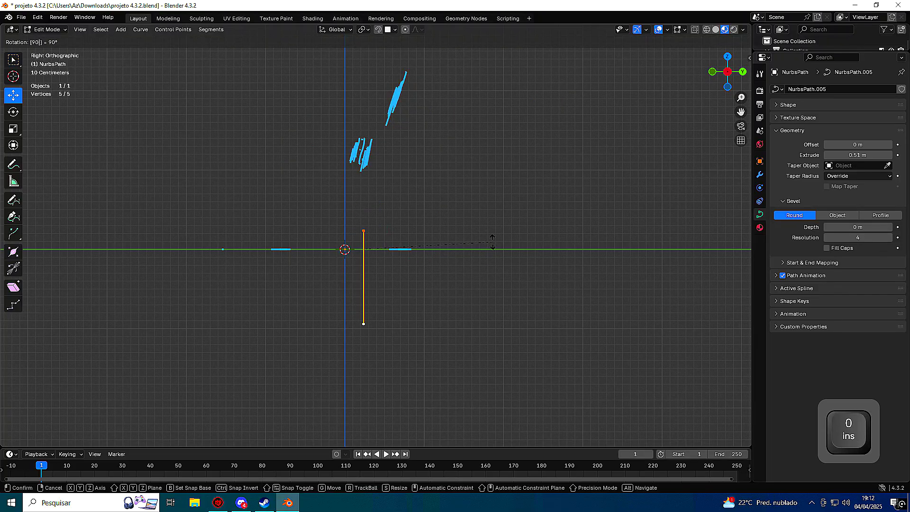
{"action": "left_click", "coordinate": [492, 242]}
{"action": "middle_click_drag", "start_coordinate": [492, 242], "coordinate": [498, 223]}
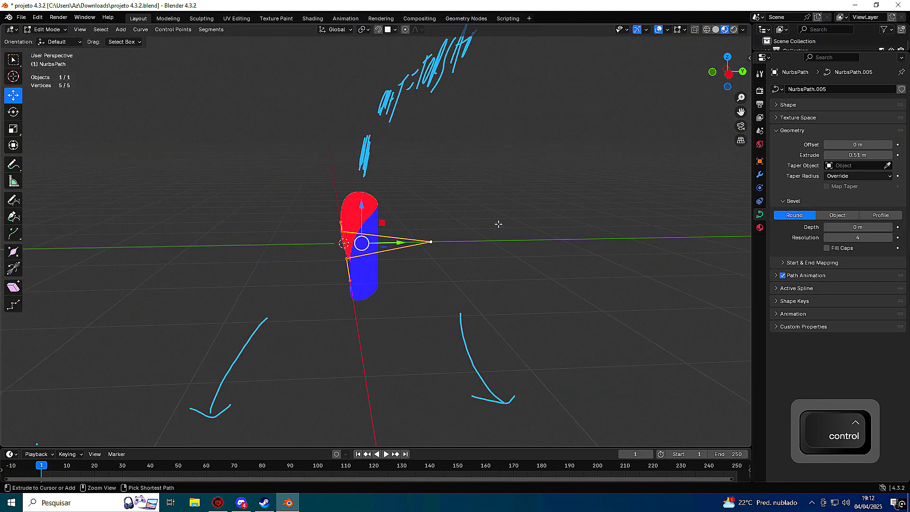
Try a free tilt on all control points and a short move along Y, undoing each attempt.
{"action": "key", "text": "ctrl+t"}
{"action": "left_click", "coordinate": [470, 207]}
{"action": "key", "text": "ctrl+z"}
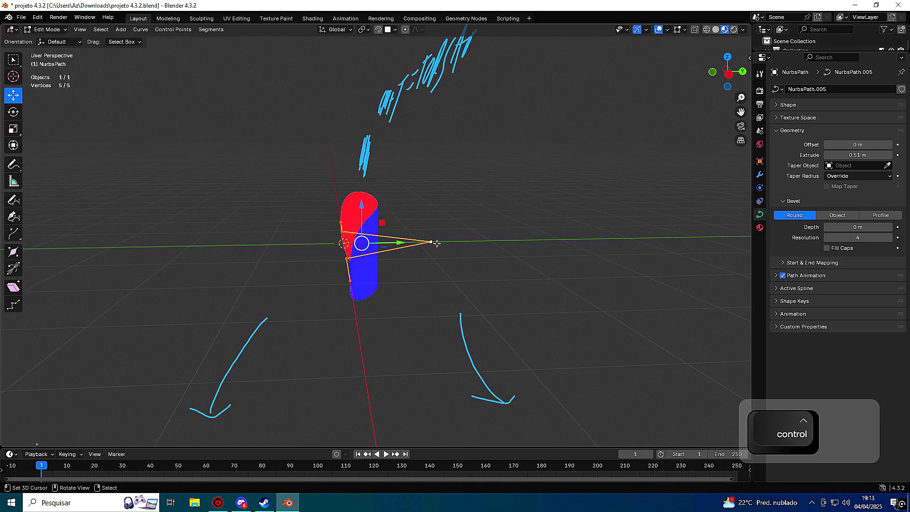
{"action": "middle_click_drag", "start_coordinate": [469, 208], "coordinate": [423, 241]}
{"action": "mouse_move", "coordinate": [410, 245]}
{"action": "left_mouse_down"}
{"action": "mouse_move", "coordinate": [342, 242]}
{"action": "mouse_move", "coordinate": [392, 244]}
{"action": "left_mouse_up"}
{"action": "key", "text": "ctrl+z"}
Raise the middle control point above the path and flatten all control points by scaling them to 0 along Y.
{"action": "right_click", "coordinate": [439, 246]}
{"action": "left_click_drag", "start_coordinate": [454, 245], "coordinate": [351, 168]}
{"action": "key", "text": "a"}
{"action": "key", "text": "KP_1"}
{"action": "key", "text": "KP_3"}
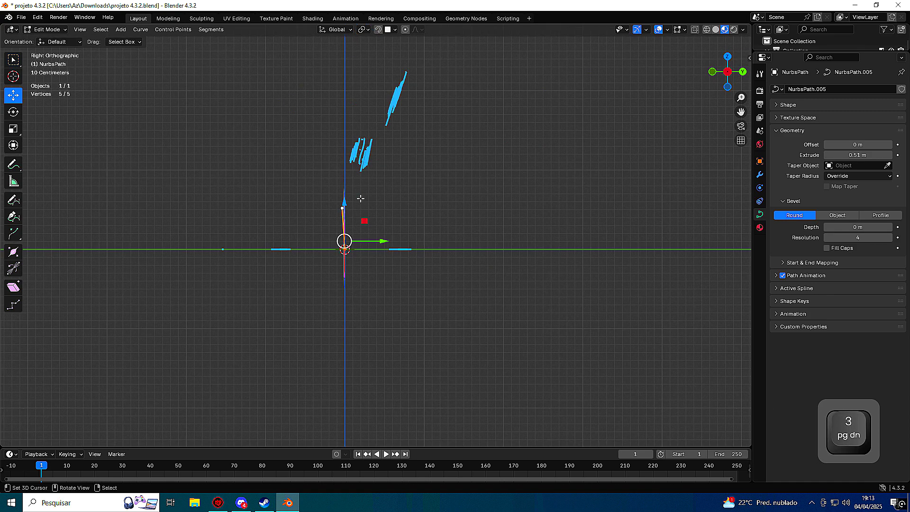
{"action": "key", "text": "s"}
{"action": "key", "text": "y"}
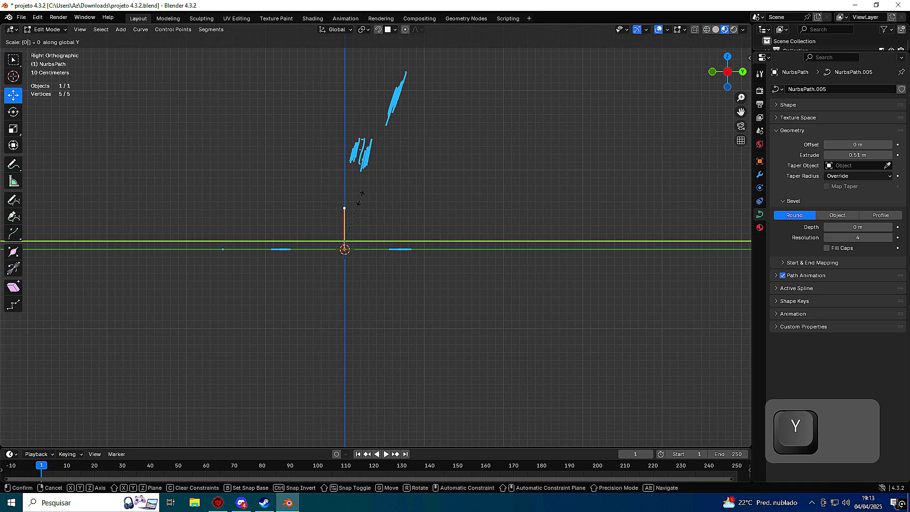
{"action": "key", "text": "KP_0"}
{"action": "left_click", "coordinate": [360, 198]}
{"action": "mouse_move", "coordinate": [360, 199]}
{"action": "middle_mouse_down"}
{"action": "mouse_move", "coordinate": [360, 230]}
{"action": "mouse_move", "coordinate": [395, 240]}
{"action": "middle_mouse_up"}
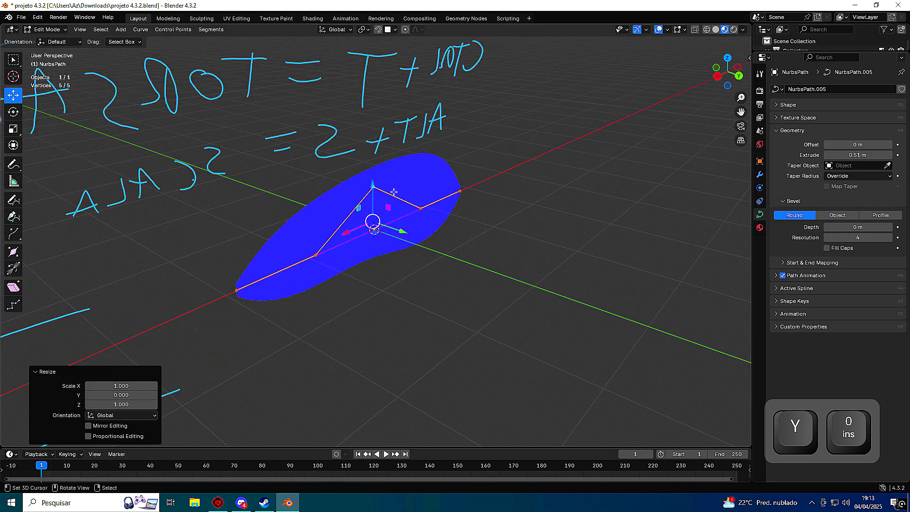
Lower the middle control point toward the path's line and move it about 0.91 m in the positive Y direction.
{"action": "right_click", "coordinate": [374, 188]}
{"action": "left_click_drag", "start_coordinate": [374, 151], "coordinate": [375, 188]}
{"action": "left_click_drag", "start_coordinate": [400, 231], "coordinate": [458, 263]}
{"action": "middle_click_drag", "start_coordinate": [458, 263], "coordinate": [609, 264]}
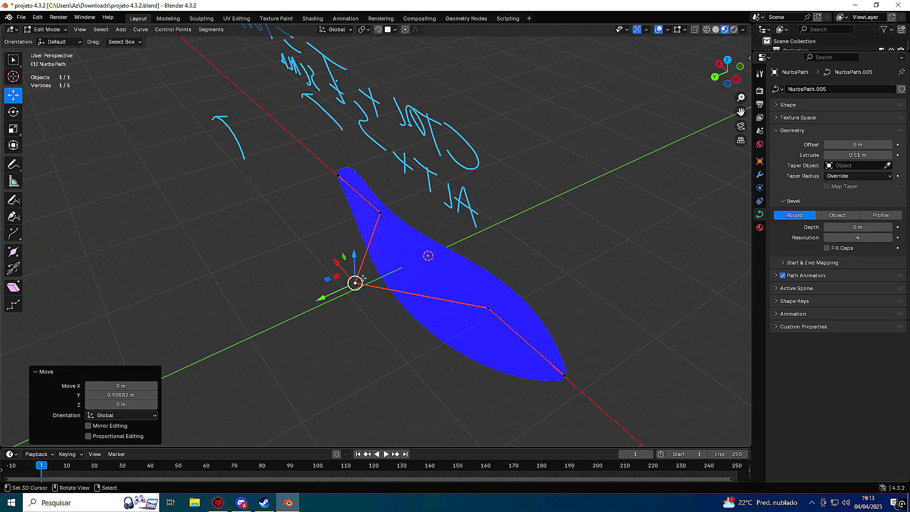
Enlarge the Outliner to list all scene objects and hide the extruded NurbsPath curve.
{"action": "key", "text": "Tab"}
{"action": "middle_click_drag", "start_coordinate": [451, 280], "coordinate": [501, 198]}
{"action": "key", "text": "Tab"}
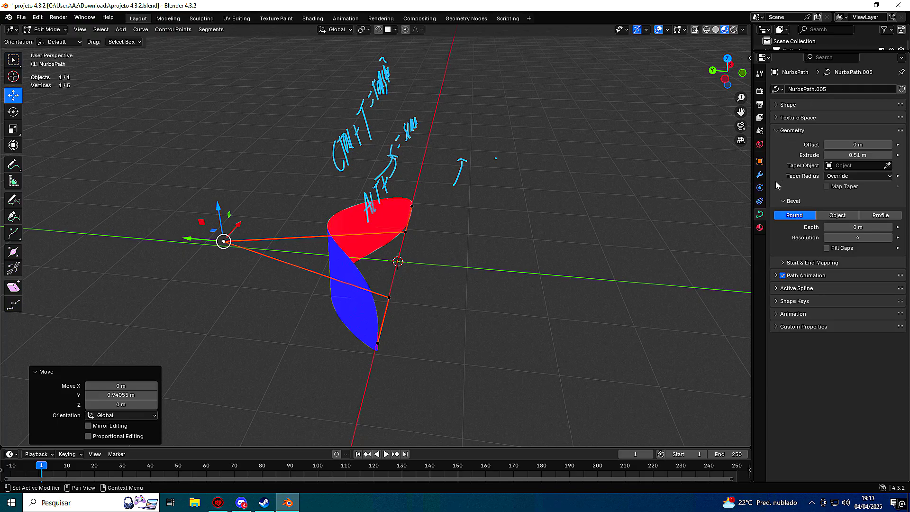
{"action": "scroll", "coordinate": [704, 75], "scroll_direction": "down", "scroll_amount": 2}
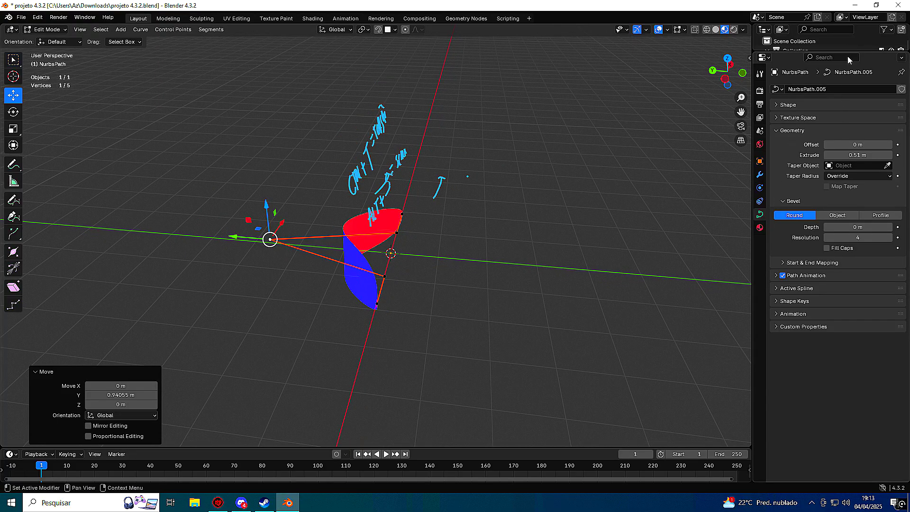
{"action": "left_click_drag", "start_coordinate": [847, 50], "coordinate": [847, 230]}
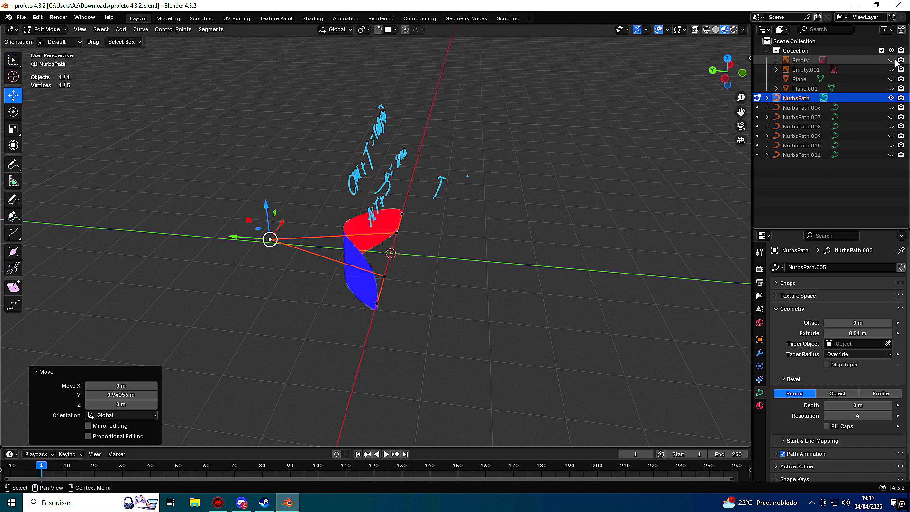
{"action": "left_click", "coordinate": [892, 98]}
{"action": "middle_click_drag", "start_coordinate": [555, 148], "coordinate": [431, 169]}
{"action": "scroll", "coordinate": [464, 203], "scroll_direction": "up", "scroll_amount": 1}
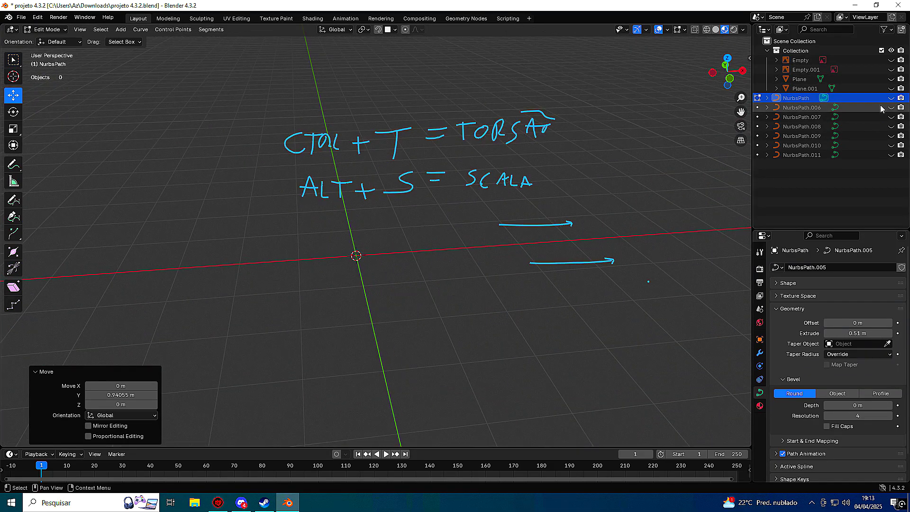
Show the finished sneaker mesh Plane.001 and turn off the viewport overlays.
{"action": "left_click", "coordinate": [892, 88]}
{"action": "left_click", "coordinate": [891, 88]}
{"action": "left_click", "coordinate": [891, 88]}
{"action": "middle_click_drag", "start_coordinate": [559, 156], "coordinate": [469, 242]}
{"action": "left_click", "coordinate": [660, 30]}
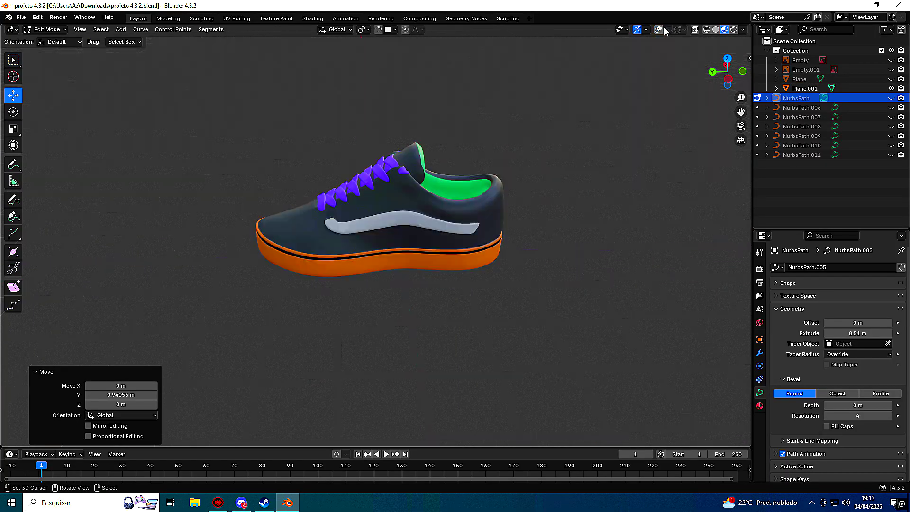
{"action": "middle_click_drag", "start_coordinate": [485, 148], "coordinate": [515, 169]}
{"action": "scroll", "coordinate": [515, 169], "scroll_direction": "up", "scroll_amount": 1}
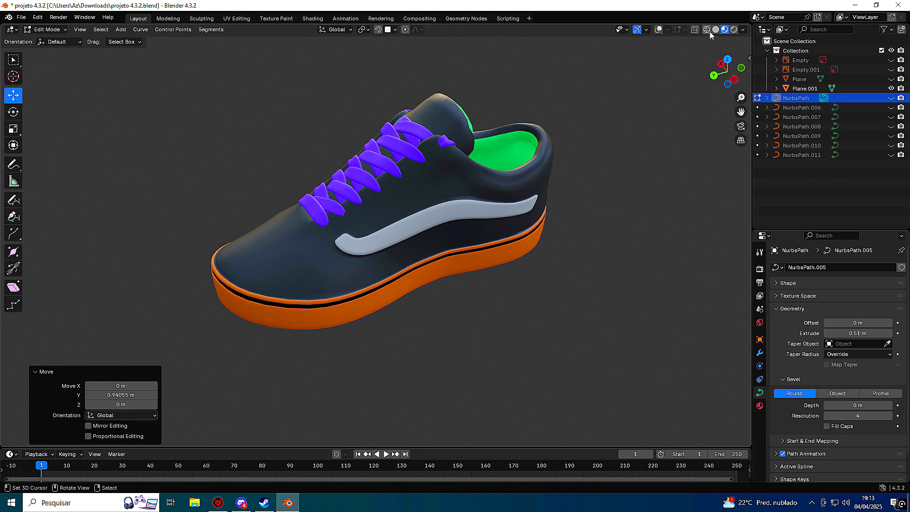
Set the viewport to Solid shading and check the class question channel in Discord before returning to Blender.
{"action": "left_click", "coordinate": [716, 30]}
{"action": "left_click", "coordinate": [241, 503]}
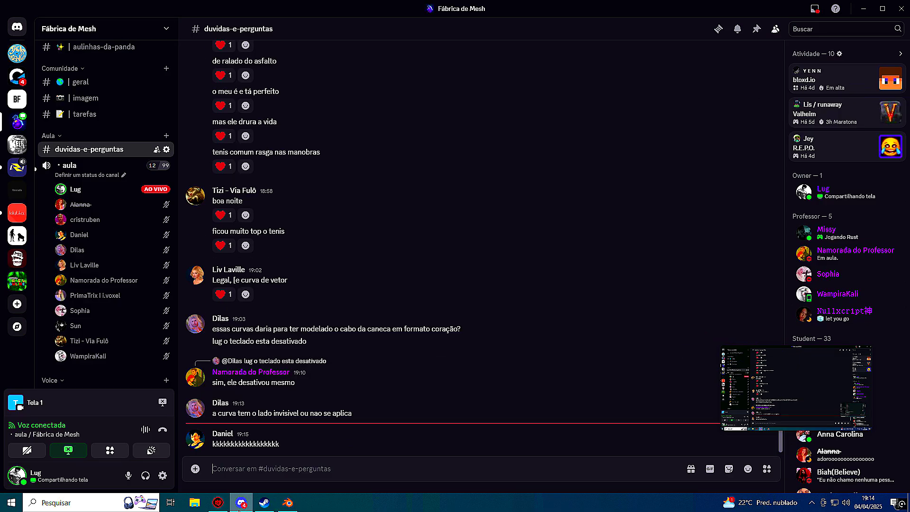
{"action": "left_click", "coordinate": [241, 503]}
{"action": "middle_click_drag", "start_coordinate": [398, 357], "coordinate": [370, 266]}
{"action": "scroll", "coordinate": [417, 258], "scroll_direction": "up", "scroll_amount": 3}
{"action": "scroll", "coordinate": [423, 261], "scroll_direction": "down", "scroll_amount": 3}
Leave Edit Mode on the curve, select the sneaker mesh and enter Edit Mode on it.
{"action": "key", "text": "Tab"}
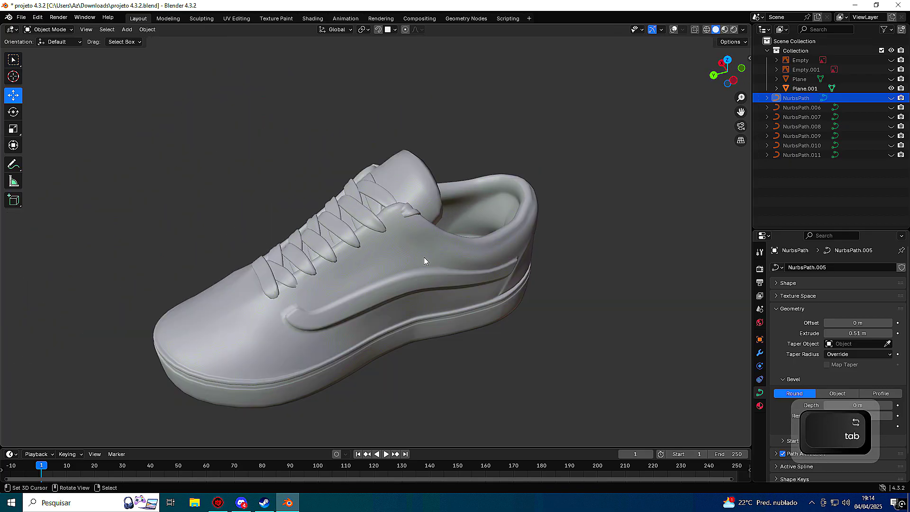
{"action": "left_click", "coordinate": [386, 247]}
{"action": "key", "text": "Tab"}
{"action": "middle_click_drag", "start_coordinate": [381, 243], "coordinate": [453, 239]}
{"action": "key", "text": "Tab"}
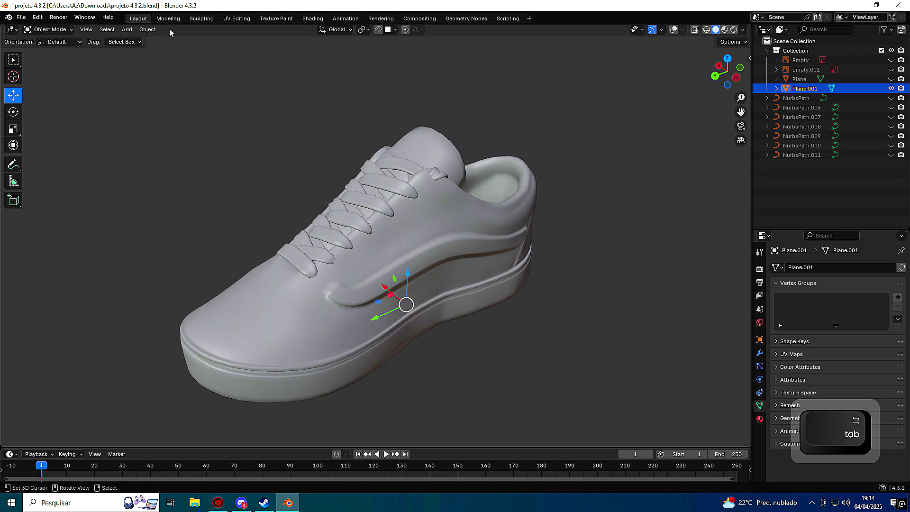
{"action": "key", "text": "Tab"}
{"action": "key", "text": "Tab"}
{"action": "key", "text": "Tab"}
Examine the sneaker in Wireframe shading, restore Solid shading and return to Object Mode.
{"action": "key", "text": "z"}
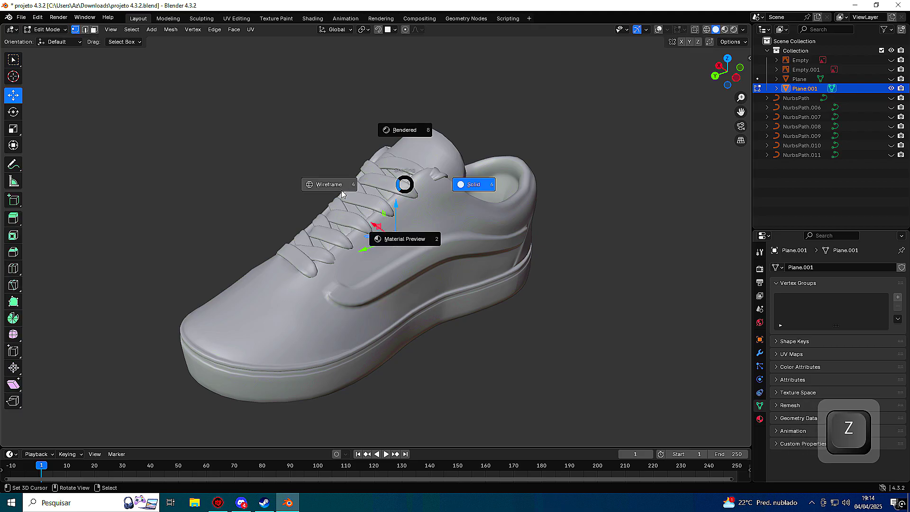
{"action": "left_click", "coordinate": [342, 194]}
{"action": "key", "text": "Tab"}
{"action": "key", "text": "z"}
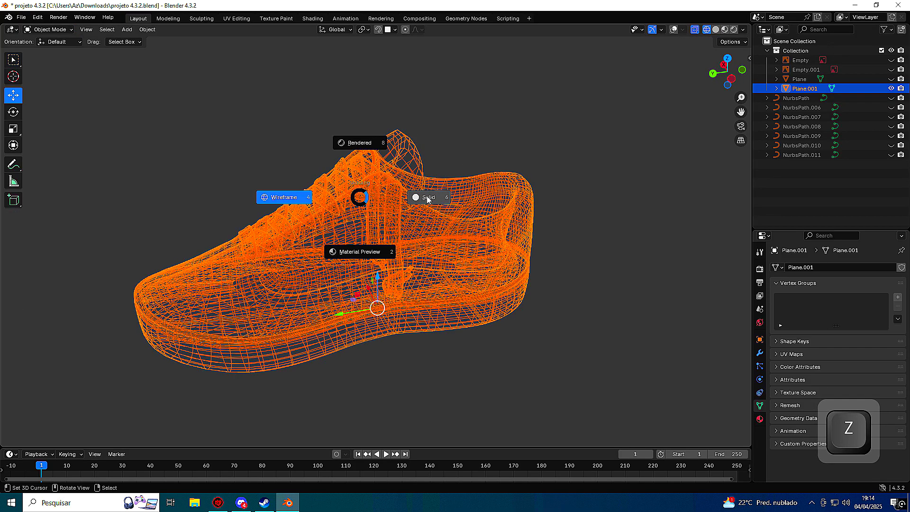
{"action": "left_click", "coordinate": [428, 197]}
{"action": "key", "text": "Tab"}
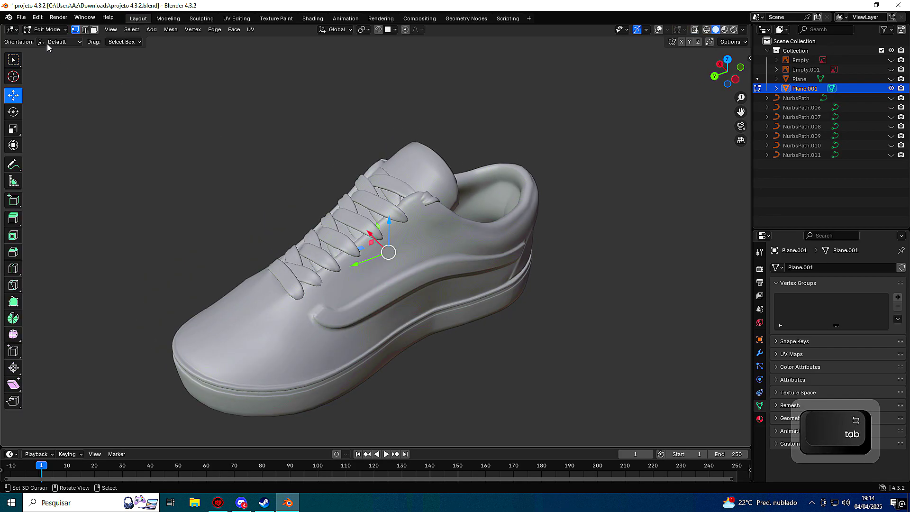
{"action": "key", "text": "Tab"}
Reopen projeto 4.3.2.blend from the Downloads folder, discarding the unsaved changes.
{"action": "left_click", "coordinate": [22, 17]}
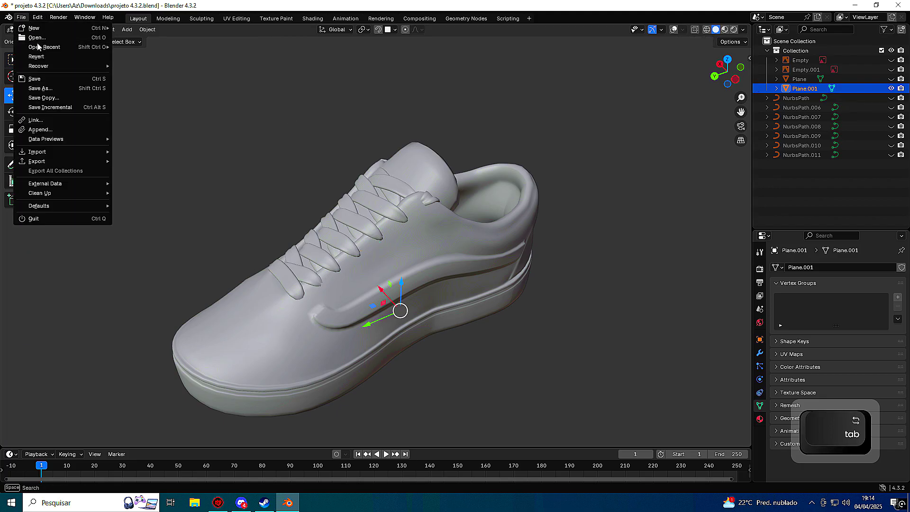
{"action": "key", "text": "ctrl+q"}
{"action": "left_click", "coordinate": [468, 270]}
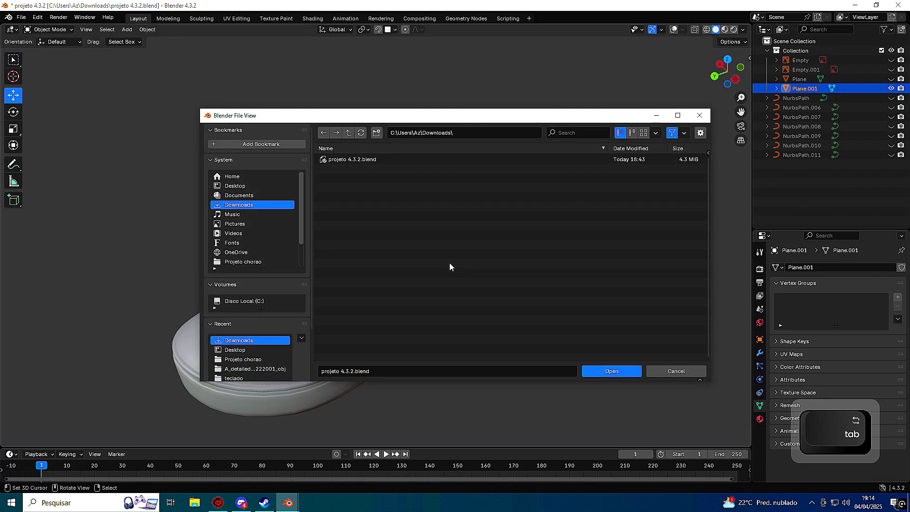
{"action": "left_click", "coordinate": [611, 371]}
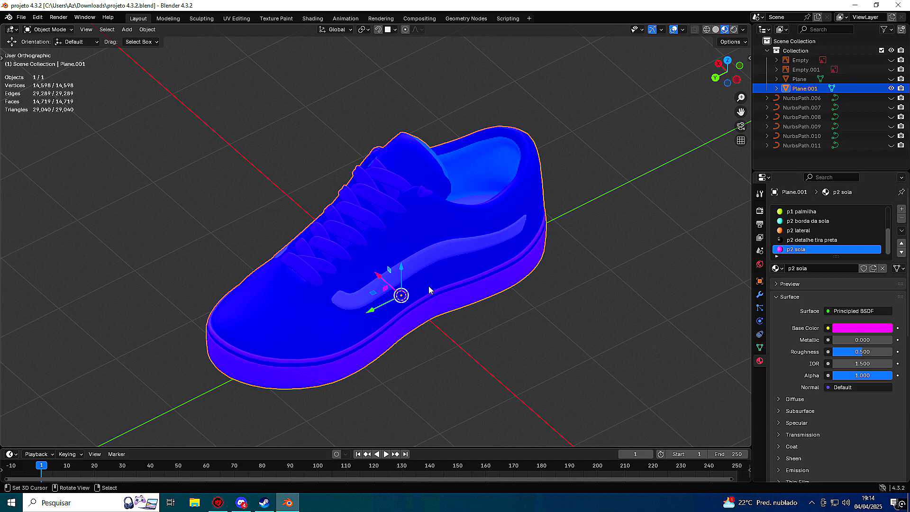
Enter Edit Mode on the sneaker mesh and set the viewport to Solid shading.
{"action": "key", "text": "z"}
{"action": "left_click", "coordinate": [351, 287]}
{"action": "key", "text": "Tab"}
{"action": "key", "text": "z"}
{"action": "left_click", "coordinate": [459, 275]}
{"action": "scroll", "coordinate": [462, 290], "scroll_direction": "up", "scroll_amount": 2}
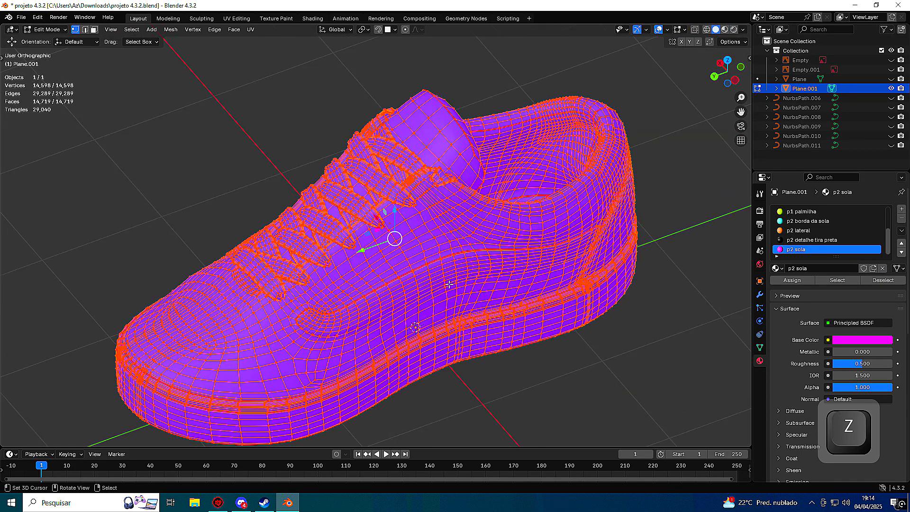
Select the linked geometry of the sneaker's body, and the linked geometry of a lace.
{"action": "left_click", "coordinate": [446, 284]}
{"action": "key", "text": "l"}
{"action": "middle_click_drag", "start_coordinate": [447, 284], "coordinate": [466, 263]}
{"action": "scroll", "coordinate": [465, 263], "scroll_direction": "up", "scroll_amount": 5}
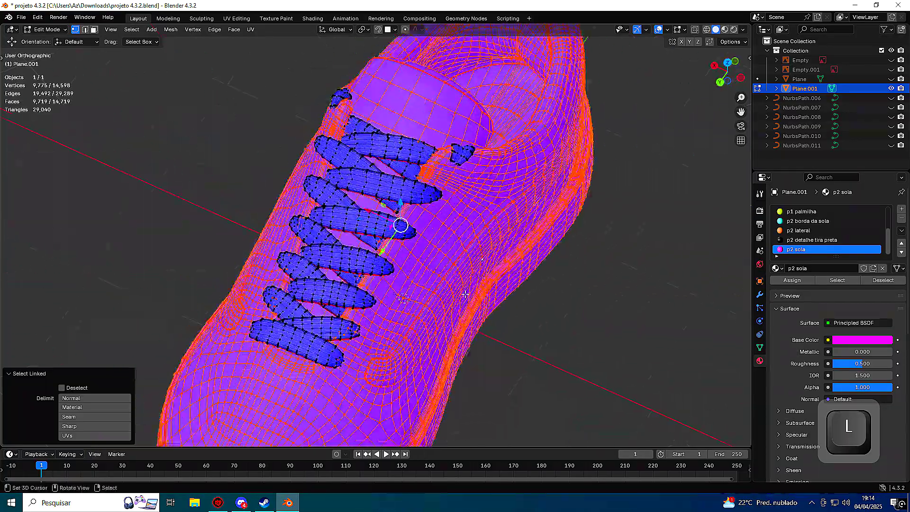
{"action": "left_click", "coordinate": [361, 254]}
{"action": "key", "text": "l"}
Examine the laces on the sneaker up close in Edit Mode and Object Mode.
{"action": "scroll", "coordinate": [361, 254], "scroll_direction": "down", "scroll_amount": 5}
{"action": "middle_click_drag", "start_coordinate": [361, 255], "coordinate": [516, 266]}
{"action": "scroll", "coordinate": [409, 229], "scroll_direction": "up", "scroll_amount": 5}
{"action": "scroll", "coordinate": [409, 229], "scroll_direction": "up", "scroll_amount": 4}
{"action": "key", "text": "Tab"}
{"action": "scroll", "coordinate": [310, 177], "scroll_direction": "down", "scroll_amount": 3}
{"action": "scroll", "coordinate": [451, 268], "scroll_direction": "down", "scroll_amount": 4}
{"action": "key", "text": "Tab"}
{"action": "key", "text": "Tab"}
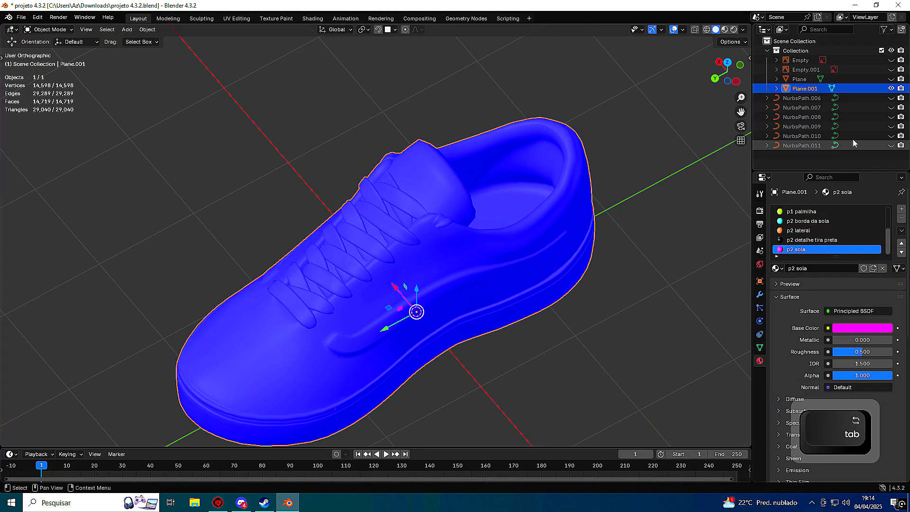
Hide the sneaker mesh Plane.001 and show the lace curves NurbsPath.006 to NurbsPath.011.
{"action": "left_click", "coordinate": [891, 88]}
{"action": "left_click", "coordinate": [891, 97]}
{"action": "left_click_drag", "start_coordinate": [891, 107], "coordinate": [891, 146]}
{"action": "middle_click_drag", "start_coordinate": [616, 199], "coordinate": [504, 258]}
Enter Edit Mode on the crossed lace curve NurbsPath.006 and select a control point on its frontmost lace.
{"action": "right_click", "coordinate": [442, 306]}
{"action": "key", "text": "Tab"}
{"action": "scroll", "coordinate": [491, 286], "scroll_direction": "up", "scroll_amount": 2}
{"action": "key", "text": "a"}
{"action": "left_click", "coordinate": [445, 232]}
Show the Plane sneaker body, move the selected lace control point along Z and leave Edit Mode.
{"action": "left_click", "coordinate": [892, 88]}
{"action": "left_click", "coordinate": [891, 89]}
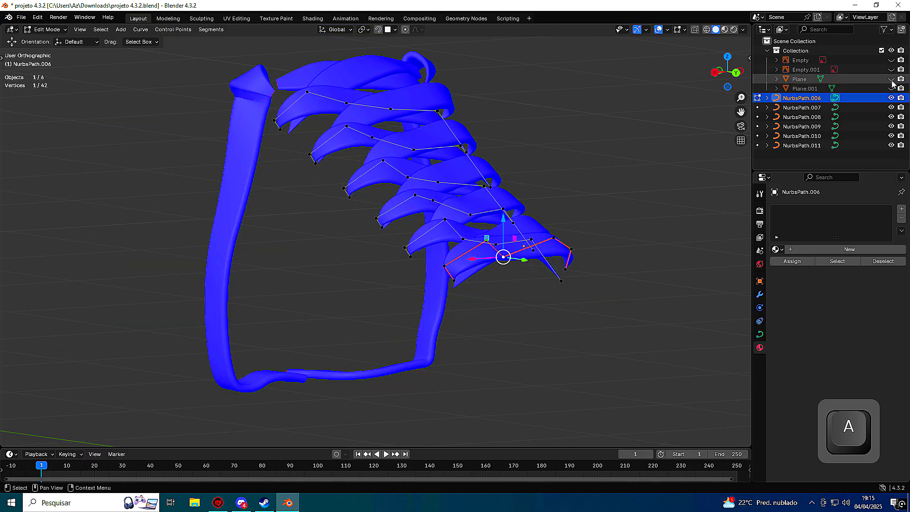
{"action": "left_click", "coordinate": [891, 79]}
{"action": "middle_click_drag", "start_coordinate": [474, 227], "coordinate": [425, 241]}
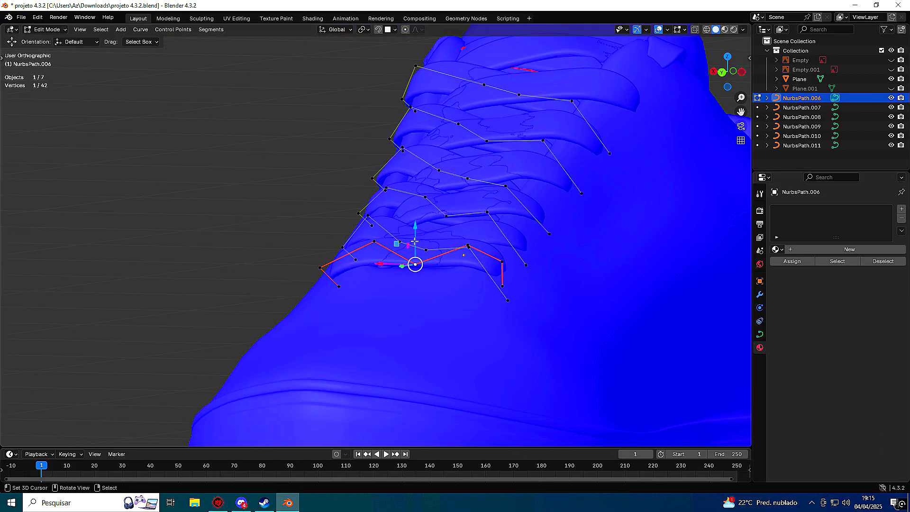
{"action": "key", "text": "g"}
{"action": "key", "text": "z"}
{"action": "left_click", "coordinate": [422, 247]}
{"action": "middle_click_drag", "start_coordinate": [492, 251], "coordinate": [543, 315]}
{"action": "key", "text": "Tab"}
Toggle the crossed laces' visibility off and on, and hide the Plane sneaker body.
{"action": "left_click", "coordinate": [892, 98]}
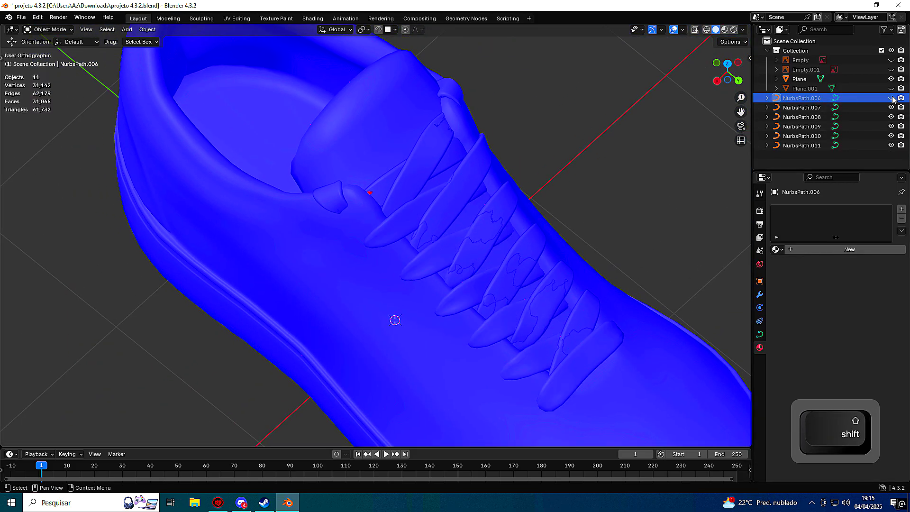
{"action": "left_click", "coordinate": [891, 98]}
{"action": "left_click", "coordinate": [891, 79]}
{"action": "middle_click_drag", "start_coordinate": [409, 188], "coordinate": [553, 164]}
Select the side lace curve NurbsPath.010 and enter Edit Mode on it, with its loose end in view.
{"action": "key", "text": "Tab"}
{"action": "middle_click_drag", "start_coordinate": [384, 213], "coordinate": [350, 243]}
{"action": "key", "text": "Tab"}
{"action": "left_click", "coordinate": [363, 281]}
{"action": "key", "text": "Tab"}
{"action": "middle_click_drag", "start_coordinate": [363, 281], "coordinate": [385, 209]}
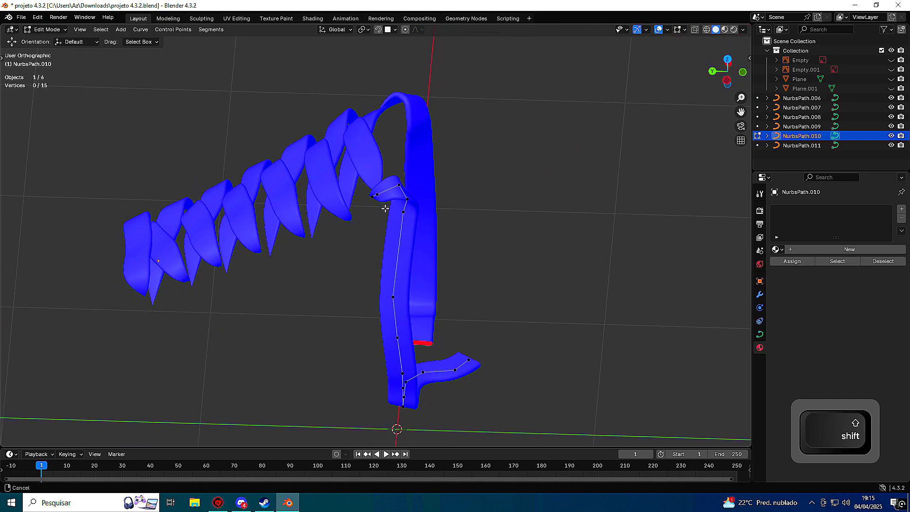
{"action": "middle_click_drag", "start_coordinate": [409, 170], "coordinate": [369, 373]}
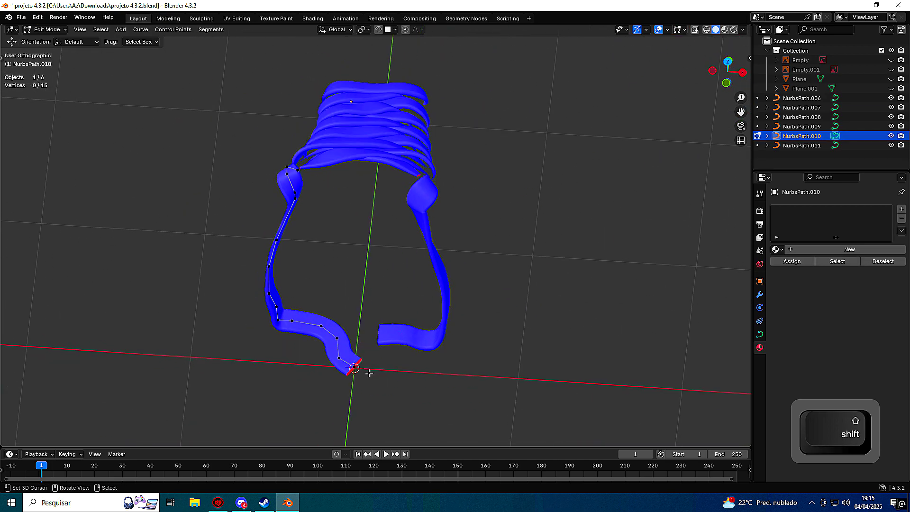
Try moving the end control point and points near the lace's loose end, undoing each move.
{"action": "key", "text": "g"}
{"action": "left_click", "coordinate": [392, 371]}
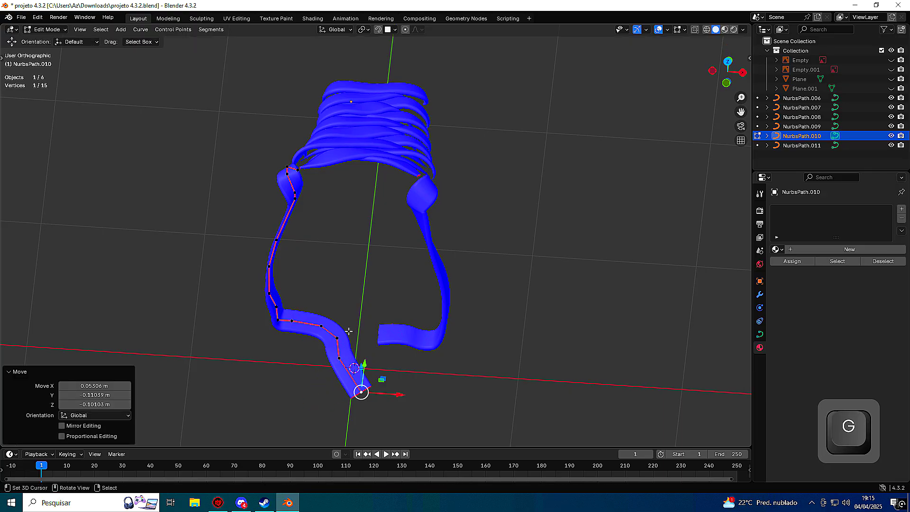
{"action": "key", "text": "ctrl+z"}
{"action": "left_click", "coordinate": [337, 338]}
{"action": "key", "text": "g"}
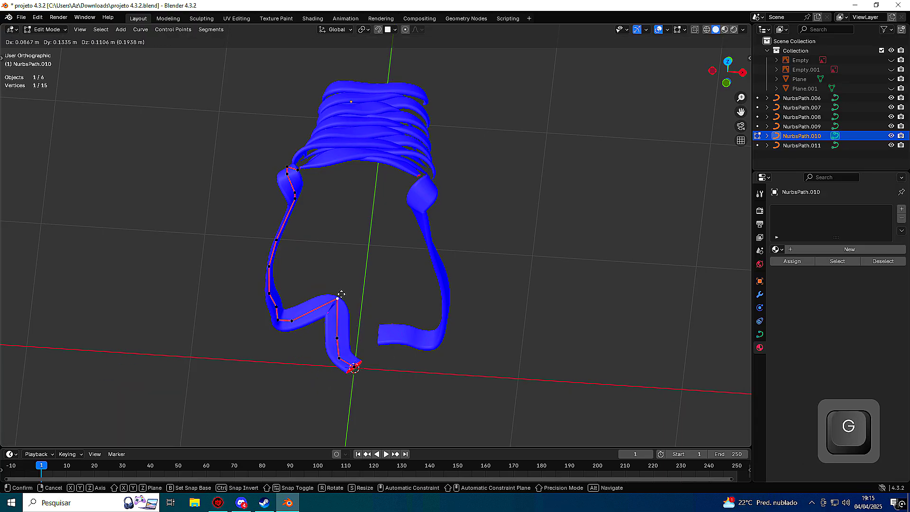
{"action": "left_click", "coordinate": [338, 301]}
{"action": "key", "text": "ctrl+z"}
{"action": "key", "text": "g"}
{"action": "left_click", "coordinate": [365, 325]}
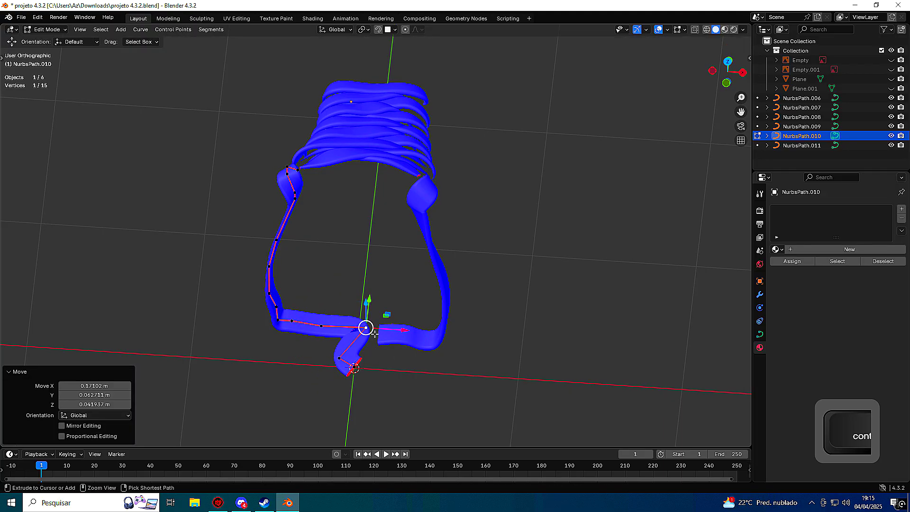
{"action": "key", "text": "ctrl+z"}
Extrude five successive control points from the lace's loose end to lengthen it in a winding path.
{"action": "middle_click_drag", "start_coordinate": [355, 365], "coordinate": [380, 331]}
{"action": "key", "text": "e"}
{"action": "left_click", "coordinate": [435, 327]}
{"action": "key", "text": "e"}
{"action": "left_click", "coordinate": [457, 262]}
{"action": "key", "text": "e"}
{"action": "left_click", "coordinate": [432, 224]}
{"action": "key", "text": "e"}
{"action": "left_click", "coordinate": [368, 190]}
{"action": "key", "text": "e"}
{"action": "left_click", "coordinate": [526, 195]}
{"action": "middle_click_drag", "start_coordinate": [527, 194], "coordinate": [480, 250]}
Extrude three more control points so the lengthened lace curls into an open loop.
{"action": "key", "text": "e"}
{"action": "left_click", "coordinate": [502, 256]}
{"action": "key", "text": "e"}
{"action": "left_click", "coordinate": [556, 191]}
{"action": "key", "text": "e"}
{"action": "left_click", "coordinate": [467, 149]}
{"action": "middle_click_drag", "start_coordinate": [467, 149], "coordinate": [534, 263]}
Examine the lengthened lace from above in Object Mode and Edit Mode.
{"action": "scroll", "coordinate": [491, 270], "scroll_direction": "down", "scroll_amount": 5}
{"action": "key", "text": "Tab"}
{"action": "middle_click_drag", "start_coordinate": [419, 258], "coordinate": [425, 319]}
{"action": "key", "text": "Tab"}
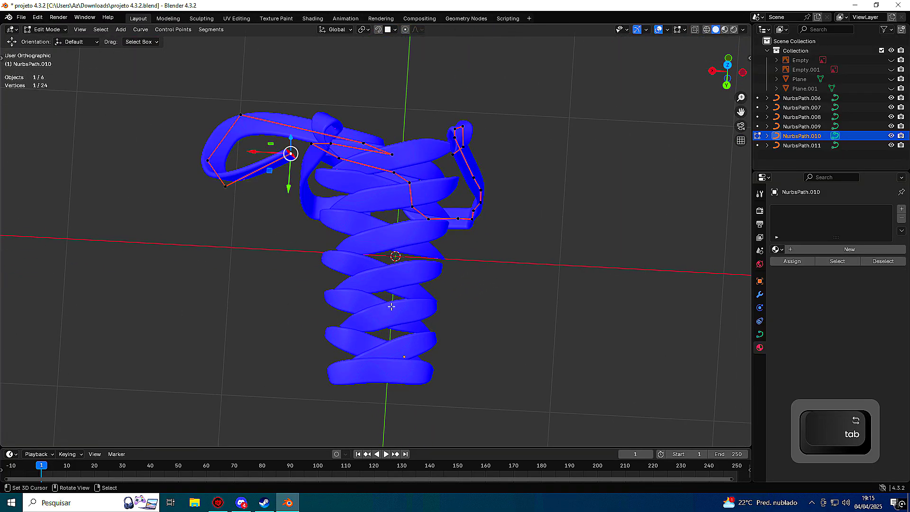
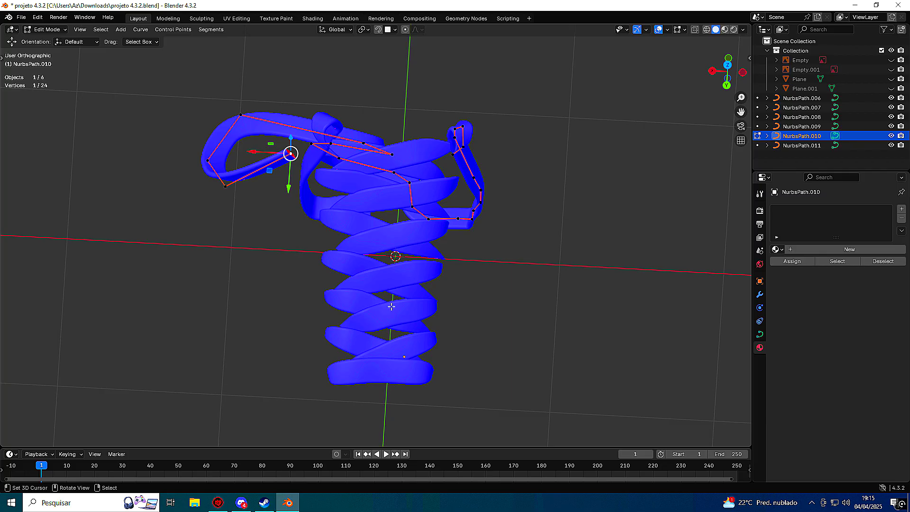
{"action": "key", "text": "Tab"}
{"action": "middle_click_drag", "start_coordinate": [349, 274], "coordinate": [357, 307]}
{"action": "key", "text": "Tab"}
{"action": "key", "text": "Tab"}
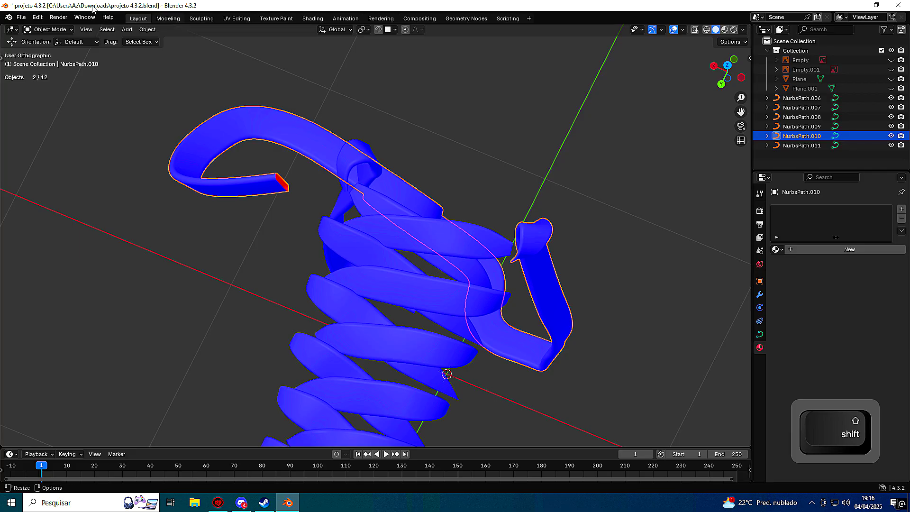
Start a new General file, discarding the changes to the sneaker project.
{"action": "left_click", "coordinate": [21, 17]}
{"action": "mouse_move", "coordinate": [31, 28]}
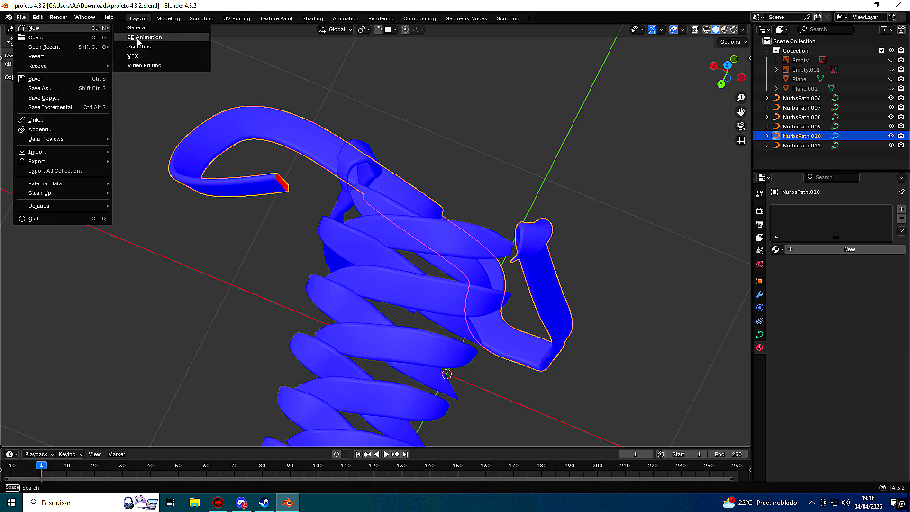
{"action": "left_click", "coordinate": [140, 30]}
{"action": "left_click", "coordinate": [462, 269]}
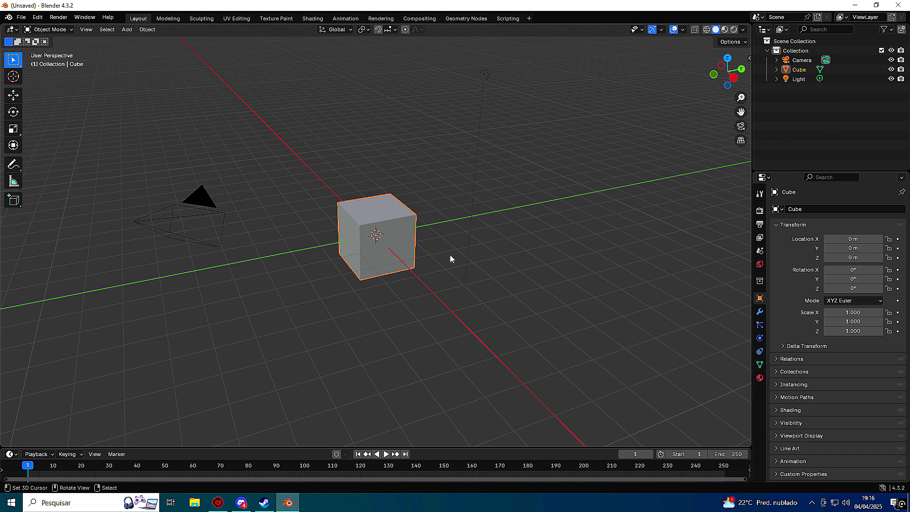
Delete all the default objects from the scene.
{"action": "key", "text": "z"}
{"action": "key", "text": "a"}
{"action": "key", "text": "a"}
{"action": "key", "text": "x"}
{"action": "middle_click_drag", "start_coordinate": [480, 177], "coordinate": [456, 225]}
Add a NURBS Path curve at the origin and enter Edit Mode on it.
{"action": "key", "text": "shift+a"}
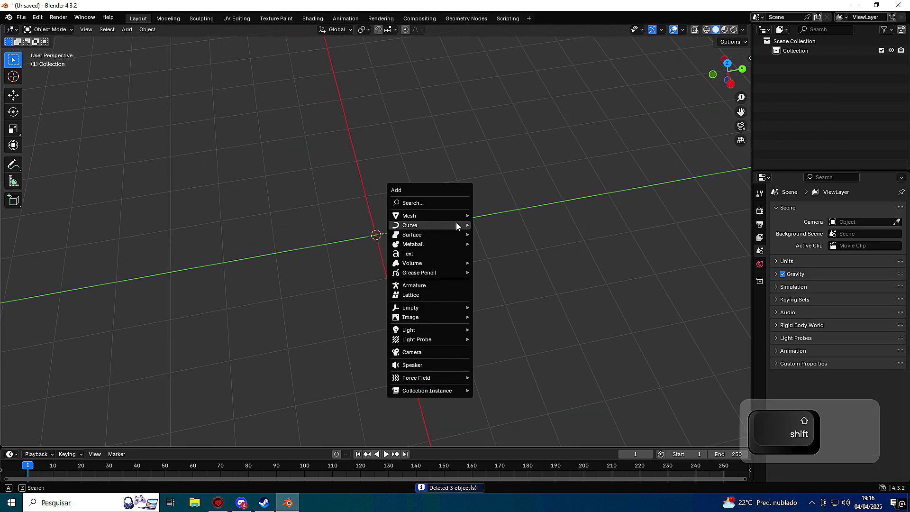
{"action": "mouse_move", "coordinate": [456, 223]}
{"action": "left_click", "coordinate": [497, 266]}
{"action": "middle_click_drag", "start_coordinate": [516, 263], "coordinate": [387, 363]}
{"action": "key", "text": "Tab"}
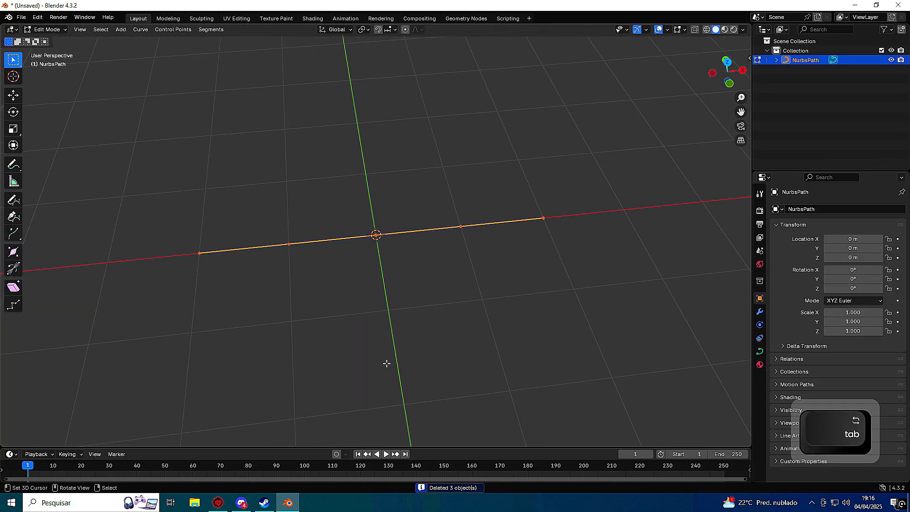
Read the new questions in the Discord class channel and return to Blender.
{"action": "left_click", "coordinate": [242, 503]}
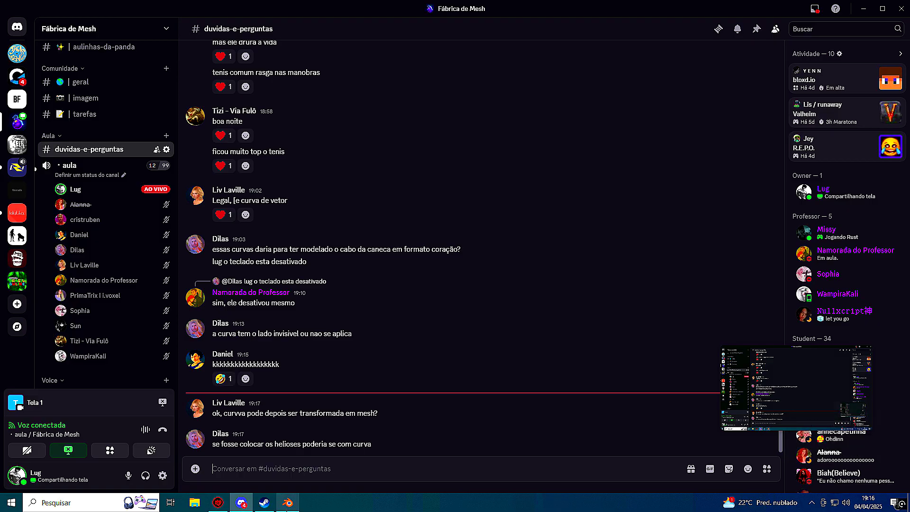
{"action": "left_click", "coordinate": [286, 503]}
{"action": "middle_click_drag", "start_coordinate": [362, 421], "coordinate": [445, 353]}
Activate the Annotate tool in the 3D viewport.
{"action": "left_click", "coordinate": [13, 165]}
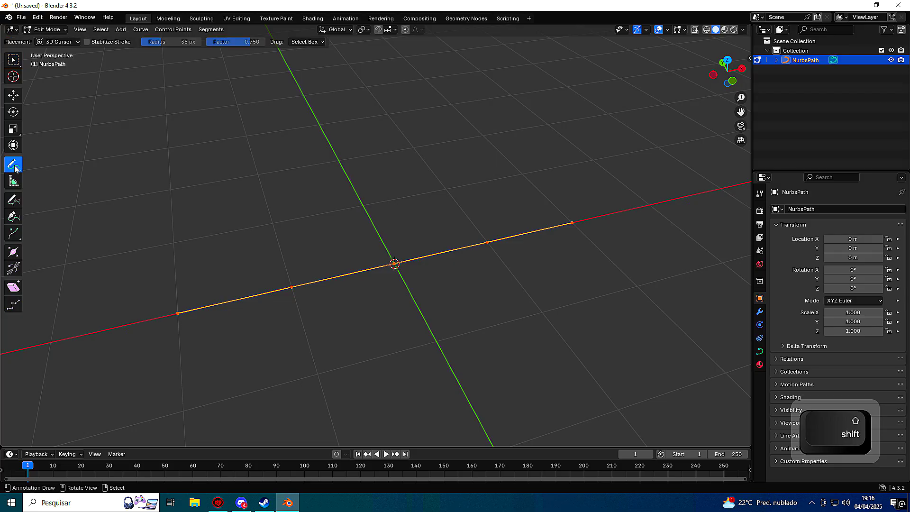
Switch to Discord to read the latest messages in the duvidas-e-perguntas channel, and return to Blender.
{"action": "key", "text": "alt"}
{"action": "key", "text": "alt+Tab"}
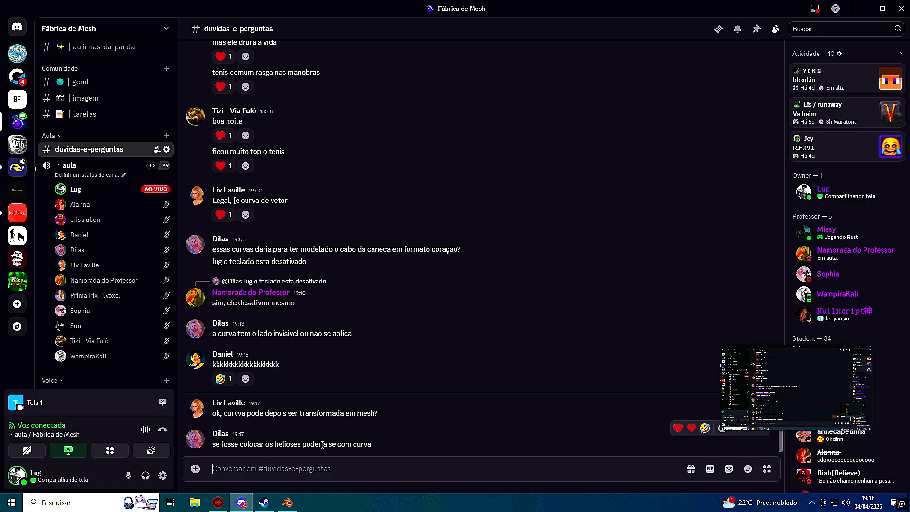
{"action": "key", "text": "alt+Tab"}
{"action": "mouse_move", "coordinate": [386, 388]}
{"action": "middle_mouse_down"}
{"action": "mouse_move", "coordinate": [426, 370]}
{"action": "mouse_move", "coordinate": [393, 381]}
{"action": "middle_mouse_up"}
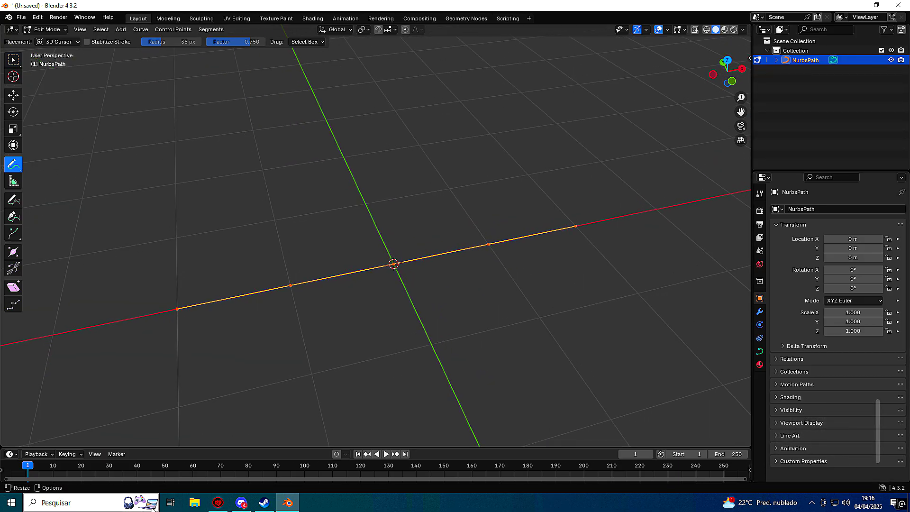
{"action": "left_click", "coordinate": [812, 502]}
{"action": "right_click", "coordinate": [784, 446]}
{"action": "left_click", "coordinate": [801, 472]}
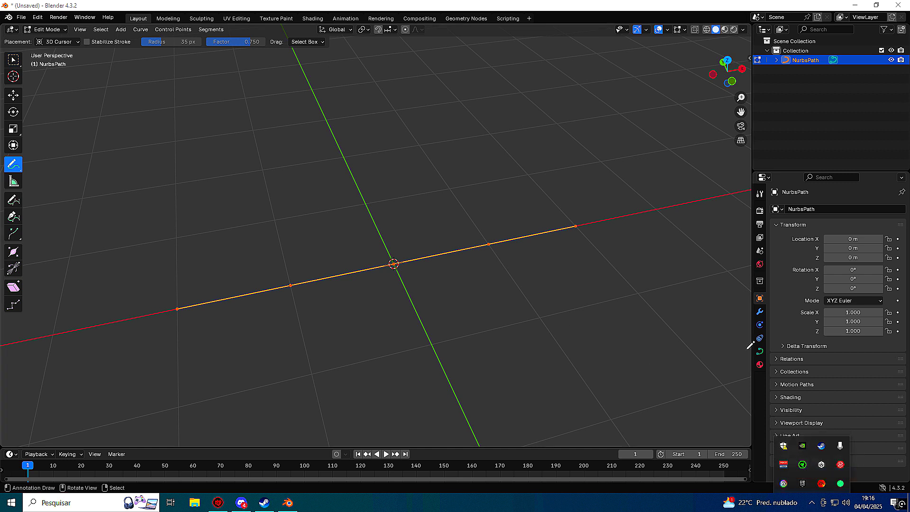
Show the Geometry settings in the NURBS path's curve data properties and collapse the Shape settings.
{"action": "left_click", "coordinate": [761, 353]}
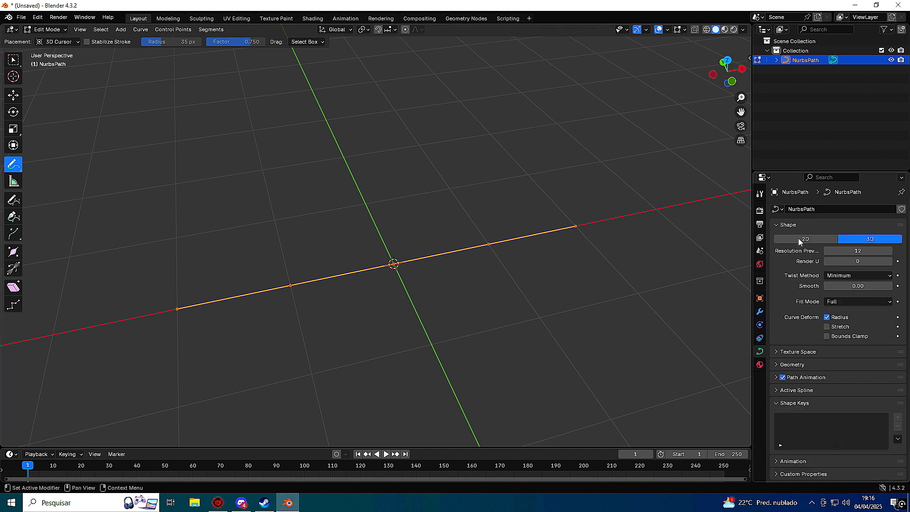
{"action": "left_click", "coordinate": [776, 225]}
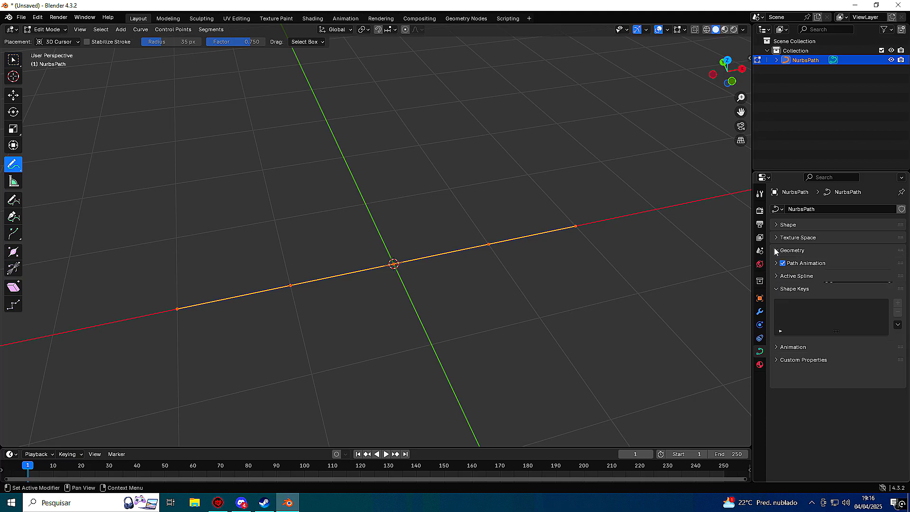
{"action": "left_click", "coordinate": [776, 251]}
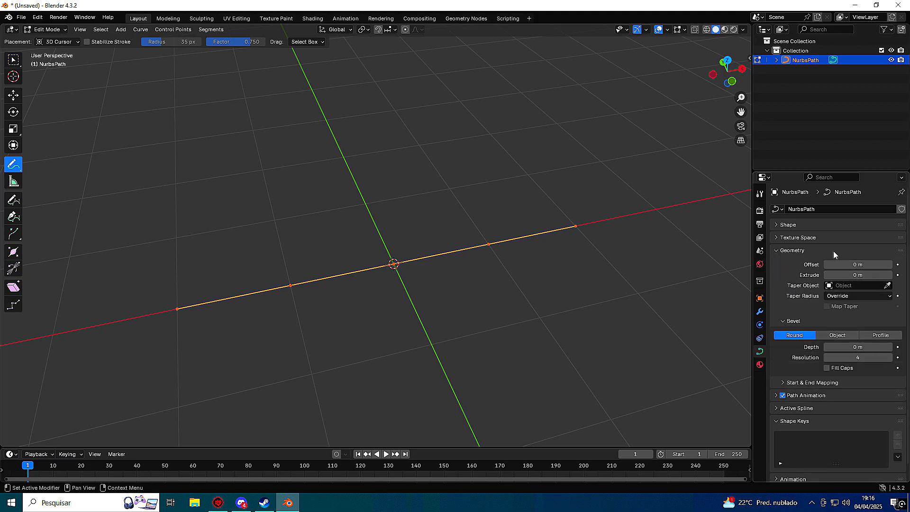
Extrude the NURBS path into a flat strip, adjusting the Extrude value to about 0.34 m.
{"action": "scroll", "coordinate": [569, 266], "scroll_direction": "up", "scroll_amount": 2}
{"action": "left_click_drag", "start_coordinate": [837, 275], "coordinate": [867, 275]}
{"action": "middle_click_drag", "start_coordinate": [654, 265], "coordinate": [545, 251]}
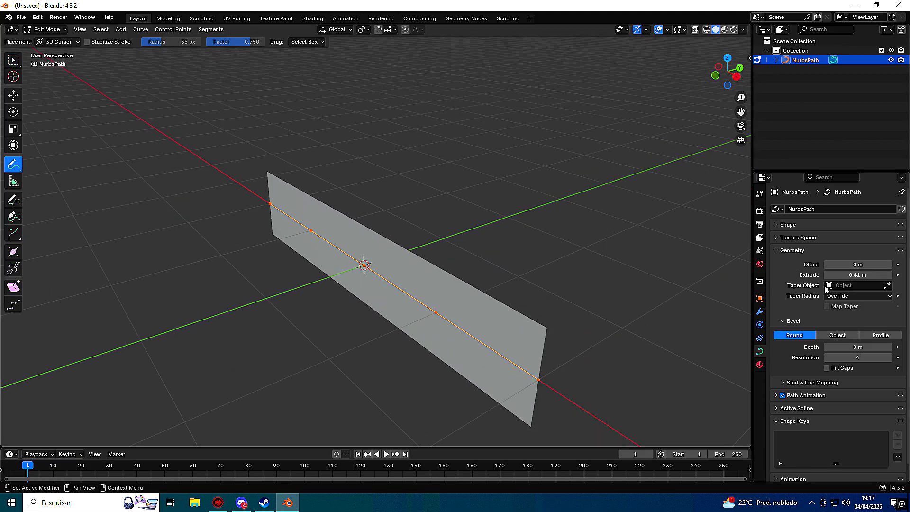
{"action": "left_click_drag", "start_coordinate": [860, 276], "coordinate": [826, 276]}
{"action": "middle_click_drag", "start_coordinate": [609, 319], "coordinate": [663, 316]}
Try offsetting the extruded strip by about -0.48 m, and reset its Offset to 0.
{"action": "mouse_move", "coordinate": [860, 276]}
{"action": "left_mouse_down"}
{"action": "mouse_move", "coordinate": [882, 276]}
{"action": "mouse_move", "coordinate": [848, 265]}
{"action": "mouse_move", "coordinate": [877, 265]}
{"action": "mouse_move", "coordinate": [850, 265]}
{"action": "left_mouse_up"}
{"action": "middle_click_drag", "start_coordinate": [616, 284], "coordinate": [524, 264]}
{"action": "double_click", "coordinate": [871, 263]}
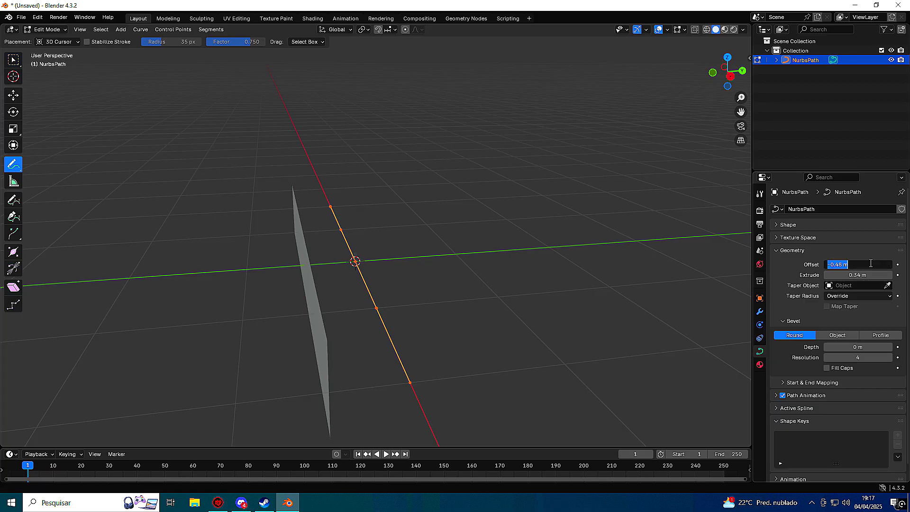
{"action": "type", "text": "0"}
{"action": "key", "text": "Return"}
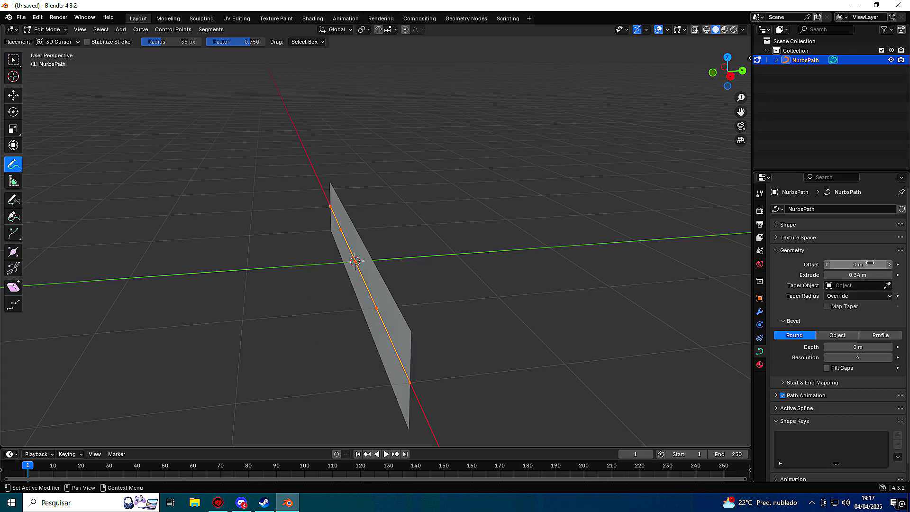
Add a Bézier circle inside the path object and move it aside, clear of the straight strip.
{"action": "middle_click_drag", "start_coordinate": [349, 186], "coordinate": [457, 275]}
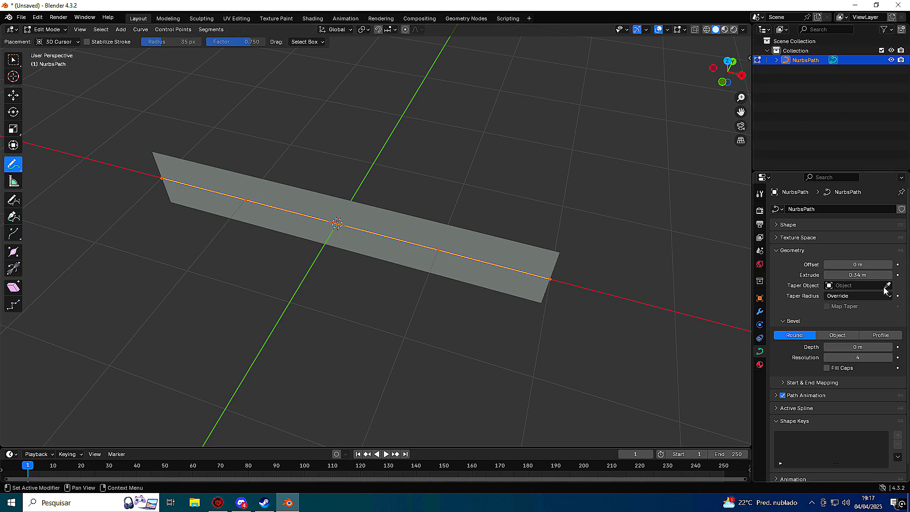
{"action": "middle_click_drag", "start_coordinate": [455, 228], "coordinate": [435, 198]}
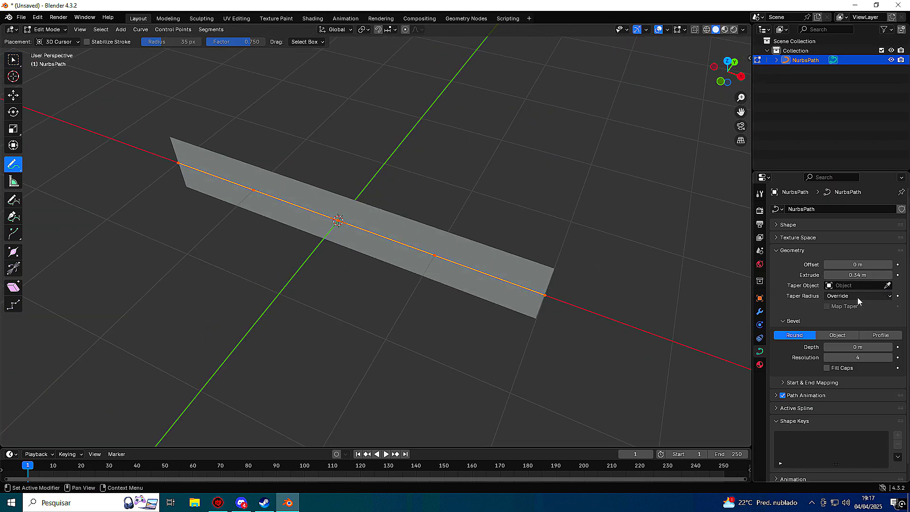
{"action": "key", "text": "shift+a"}
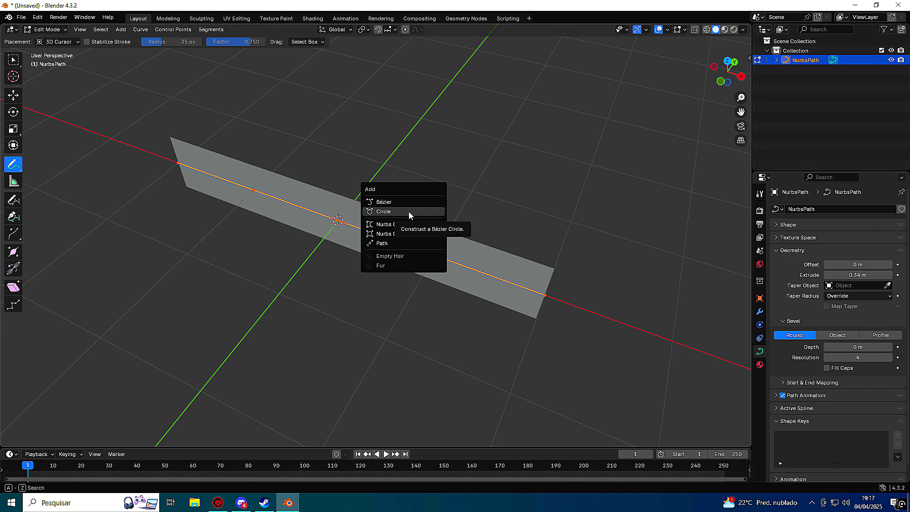
{"action": "left_click", "coordinate": [408, 211]}
{"action": "left_click", "coordinate": [8, 98]}
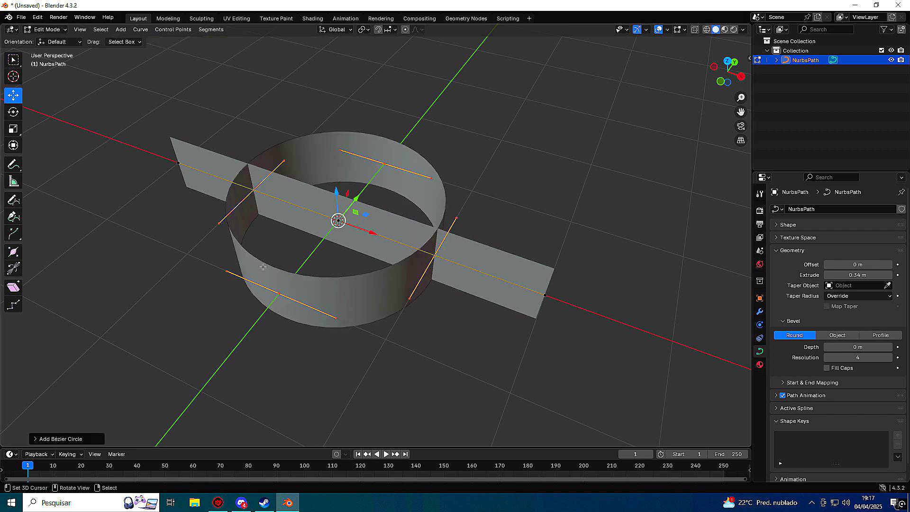
{"action": "left_click_drag", "start_coordinate": [342, 211], "coordinate": [427, 106]}
Return to Object Mode and try to pick the circle as the path's Taper Object.
{"action": "key", "text": "Tab"}
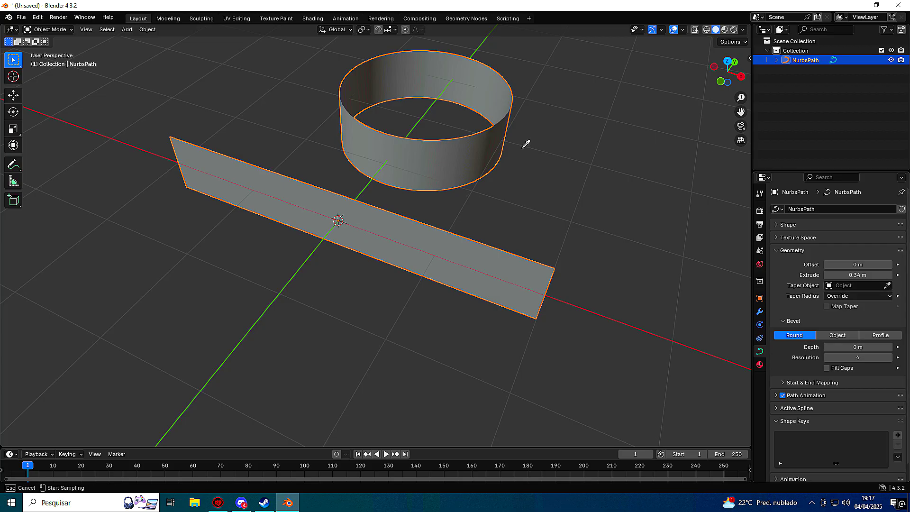
{"action": "middle_click_drag", "start_coordinate": [508, 268], "coordinate": [474, 295]}
{"action": "left_click", "coordinate": [887, 284]}
{"action": "left_click", "coordinate": [492, 202]}
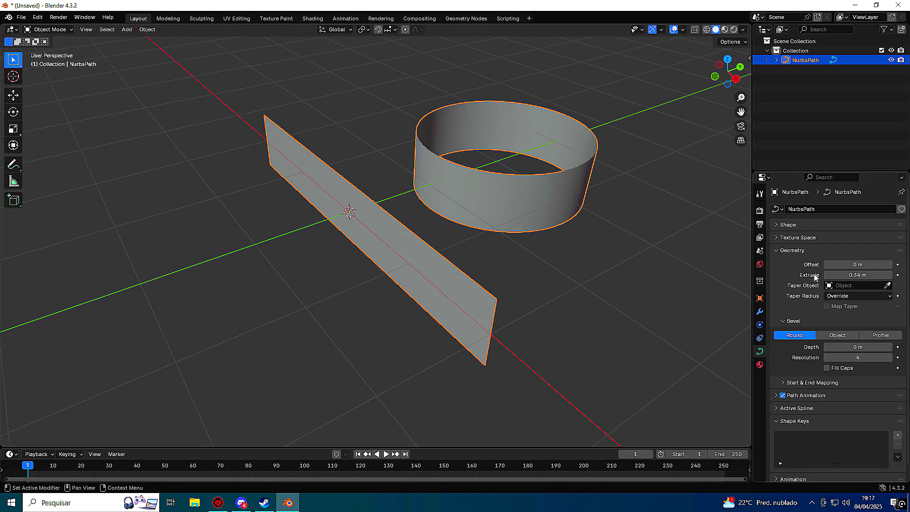
{"action": "key", "text": "Tab"}
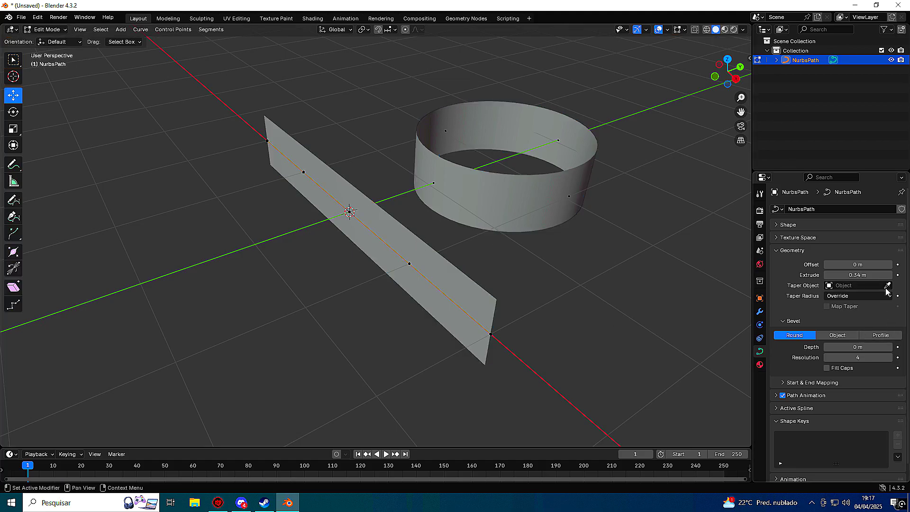
{"action": "key", "text": "Tab"}
{"action": "key", "text": "x"}
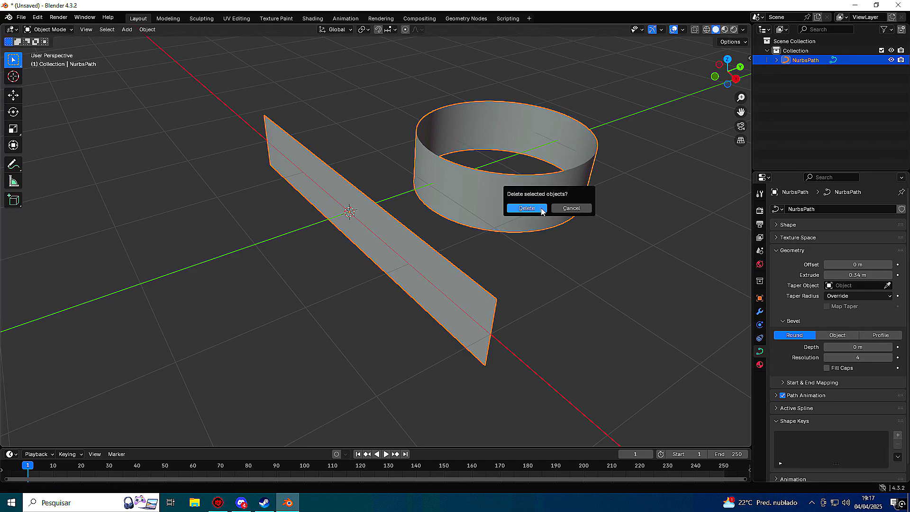
{"action": "key", "text": "Tab"}
{"action": "key", "text": "Tab"}
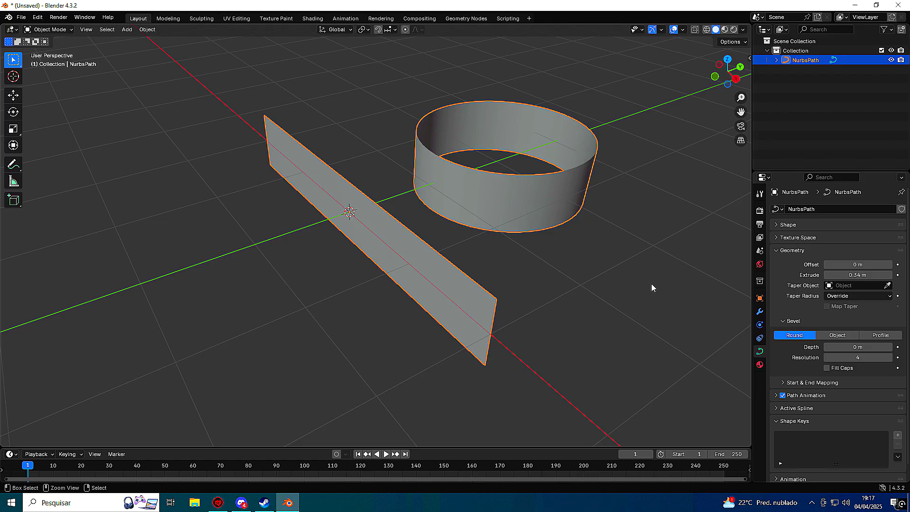
Undo the added circle and the path's extrusion.
{"action": "key", "text": "ctrl+z"}
{"action": "key", "text": "ctrl+z"}
{"action": "key", "text": "ctrl+z"}
{"action": "key", "text": "ctrl+z"}
{"action": "key", "text": "ctrl+z"}
Add a Bézier circle as a separate object and move it away from the path.
{"action": "key", "text": "shift+a"}
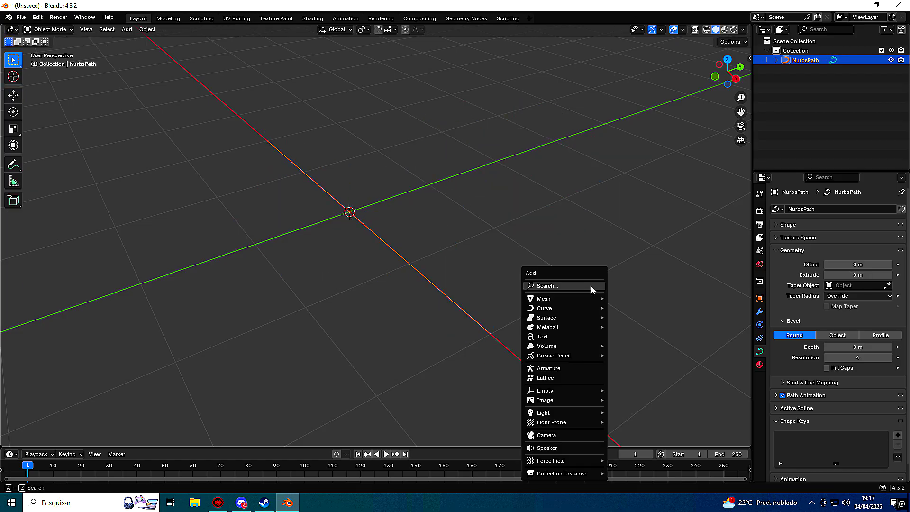
{"action": "mouse_move", "coordinate": [578, 307]}
{"action": "left_click", "coordinate": [631, 318]}
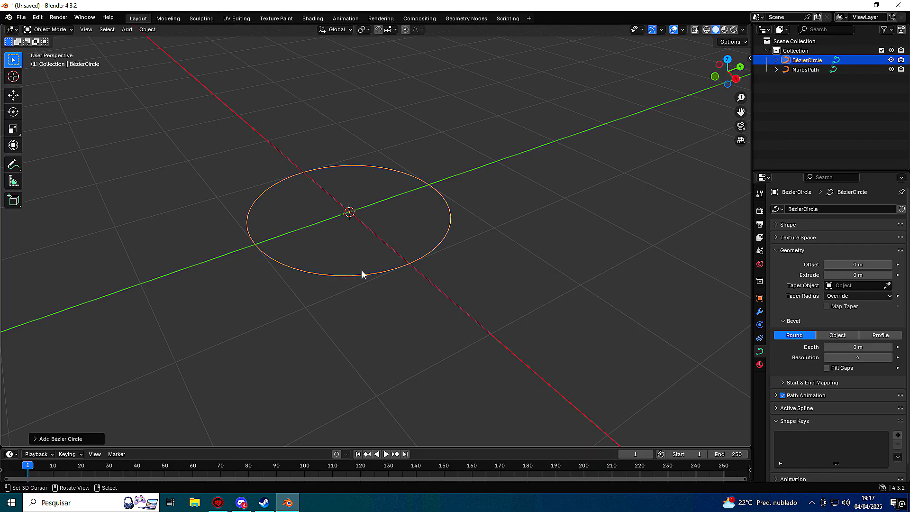
{"action": "key", "text": "g"}
{"action": "left_click", "coordinate": [540, 212]}
{"action": "key", "text": "Tab"}
{"action": "key", "text": "Tab"}
Select the NURBS path and assign the Bézier circle as its Taper Object.
{"action": "left_click", "coordinate": [428, 284]}
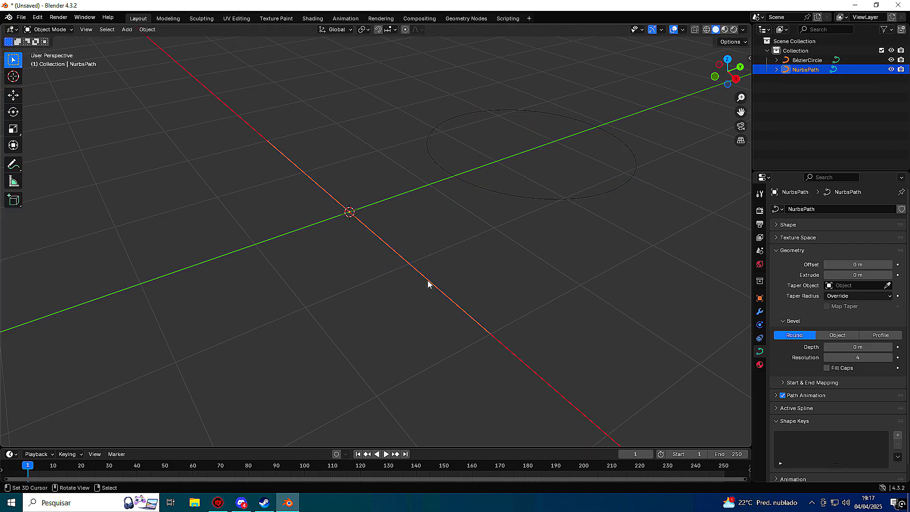
{"action": "middle_click_drag", "start_coordinate": [453, 289], "coordinate": [825, 306]}
{"action": "left_click", "coordinate": [888, 285]}
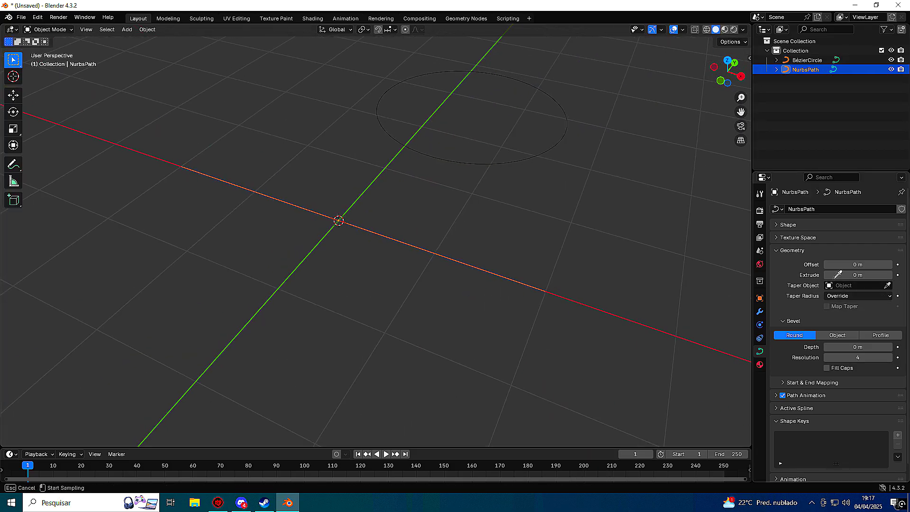
{"action": "left_click", "coordinate": [515, 160]}
{"action": "middle_click_drag", "start_coordinate": [522, 164], "coordinate": [465, 216]}
Enter Edit Mode on the path and set its bevel type to Object.
{"action": "key", "text": "Tab"}
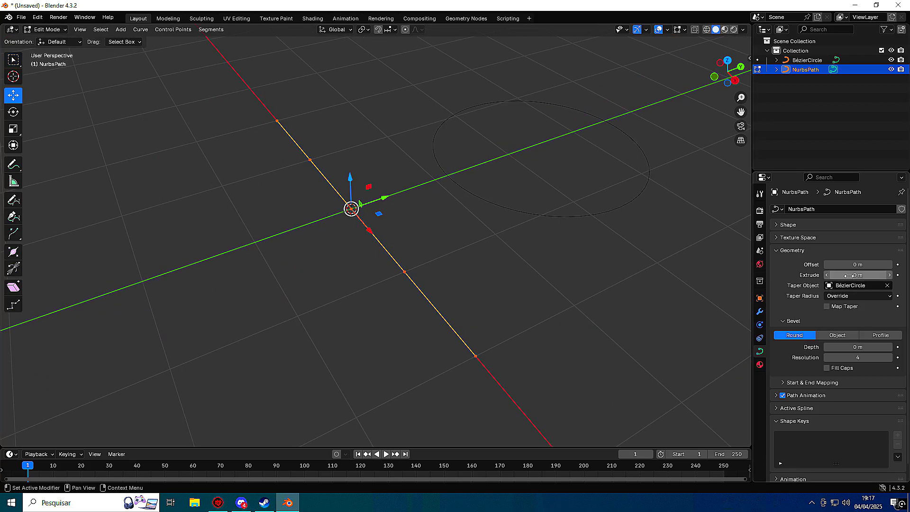
{"action": "left_click", "coordinate": [876, 336]}
{"action": "left_click", "coordinate": [855, 337]}
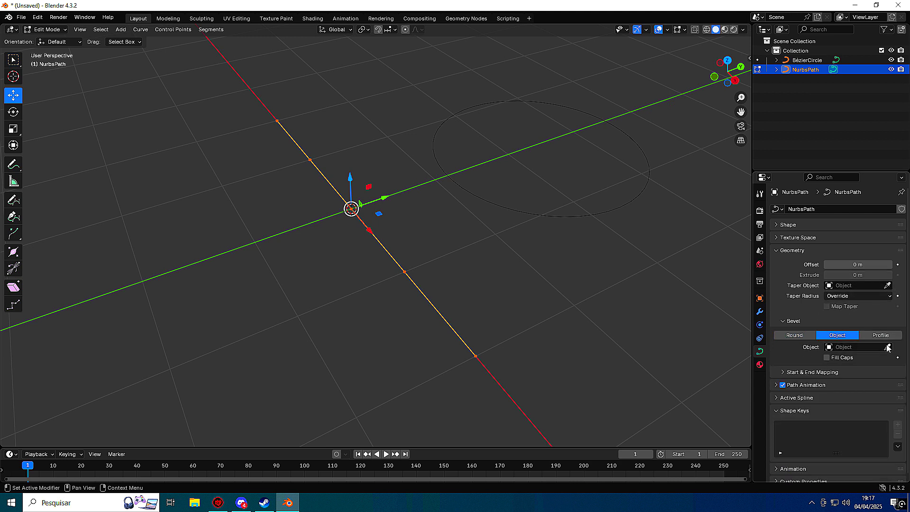
Pick the Bézier circle as the path's Taper Object and try an Extrude value of about 0.25 m.
{"action": "left_click", "coordinate": [888, 286]}
{"action": "left_click", "coordinate": [611, 213]}
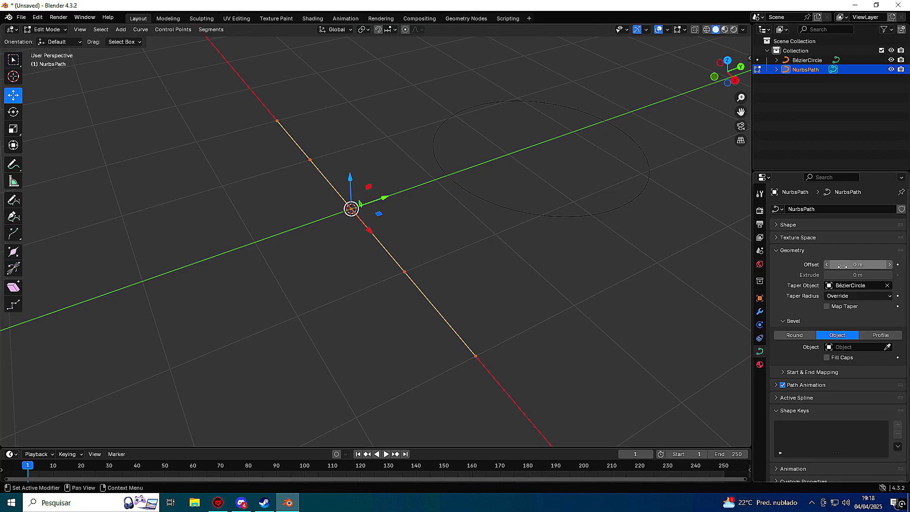
{"action": "left_click_drag", "start_coordinate": [852, 275], "coordinate": [865, 275]}
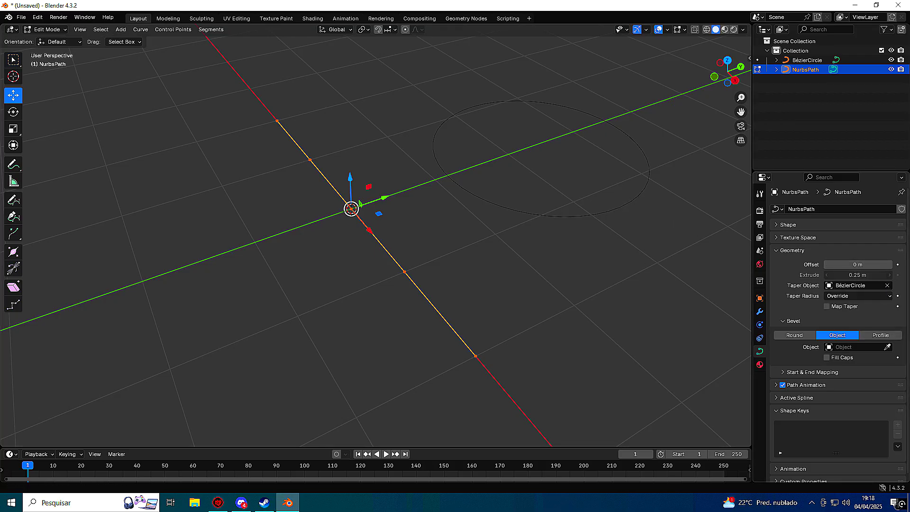
{"action": "key", "text": "Tab"}
{"action": "key", "text": "Tab"}
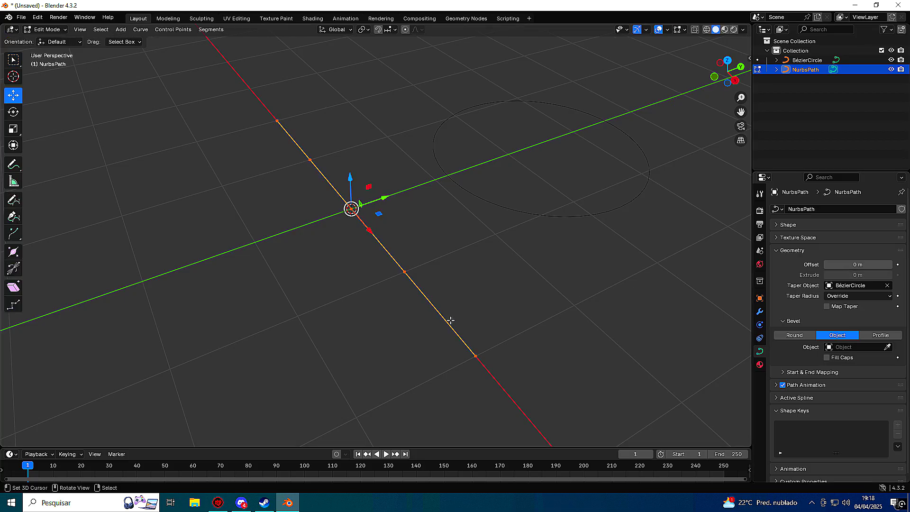
Clear the path's Taper Object and assign the Bézier circle to it again.
{"action": "middle_click_drag", "start_coordinate": [447, 319], "coordinate": [654, 308]}
{"action": "left_click", "coordinate": [887, 286]}
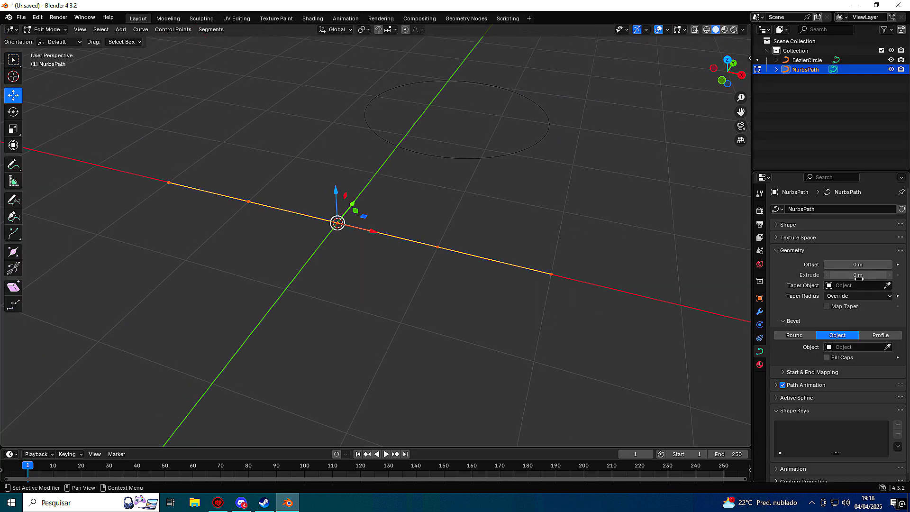
{"action": "left_click", "coordinate": [887, 286]}
{"action": "left_click", "coordinate": [514, 154]}
{"action": "key", "text": "Tab"}
{"action": "key", "text": "Tab"}
Collapse and reopen the Geometry settings, and remove the Bézier circle from the path's Taper Object.
{"action": "middle_click_drag", "start_coordinate": [537, 301], "coordinate": [493, 296]}
{"action": "left_click", "coordinate": [792, 250]}
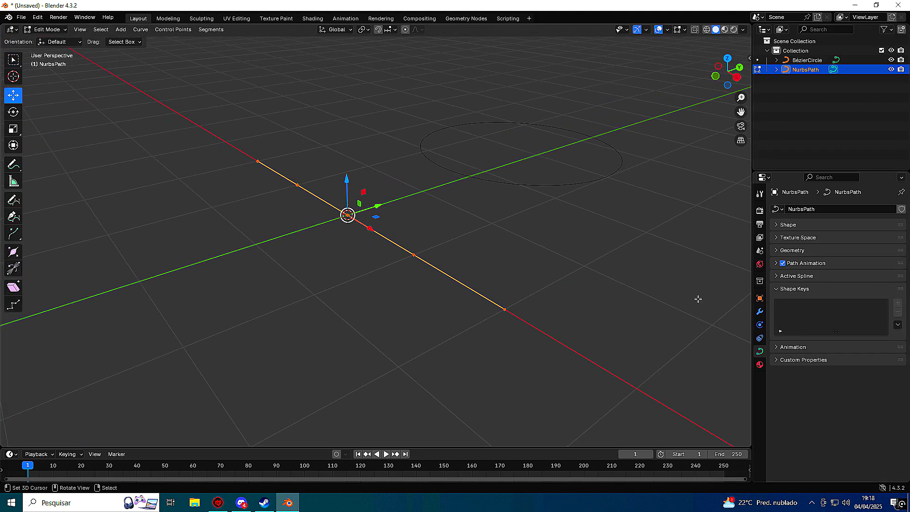
{"action": "left_click", "coordinate": [780, 249]}
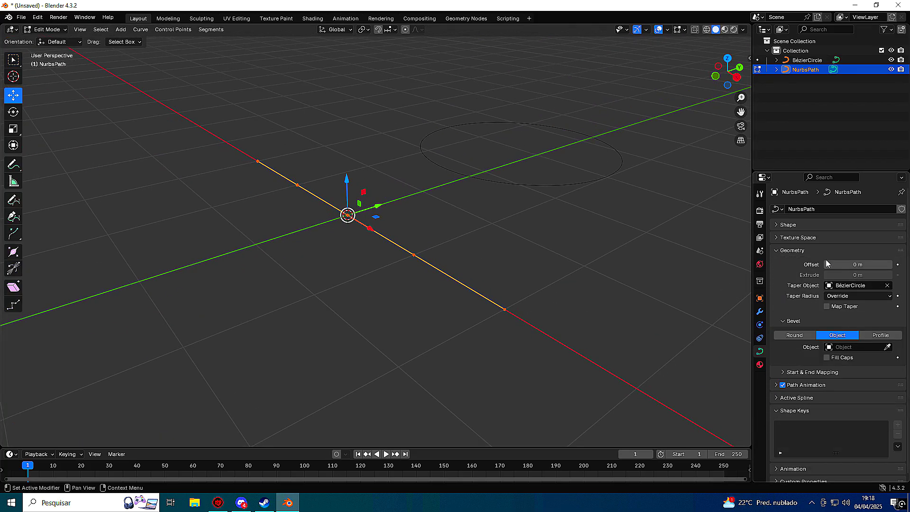
{"action": "left_click", "coordinate": [886, 285]}
Try a path Offset of about -1 m, and reset the Offset to 0.
{"action": "middle_click_drag", "start_coordinate": [588, 273], "coordinate": [587, 290]}
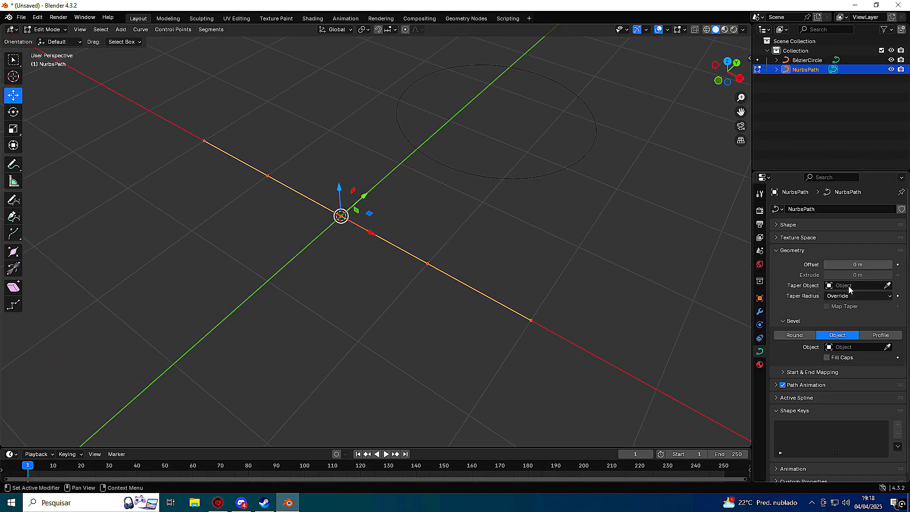
{"action": "left_click_drag", "start_coordinate": [853, 265], "coordinate": [821, 263]}
{"action": "left_click", "coordinate": [856, 264]}
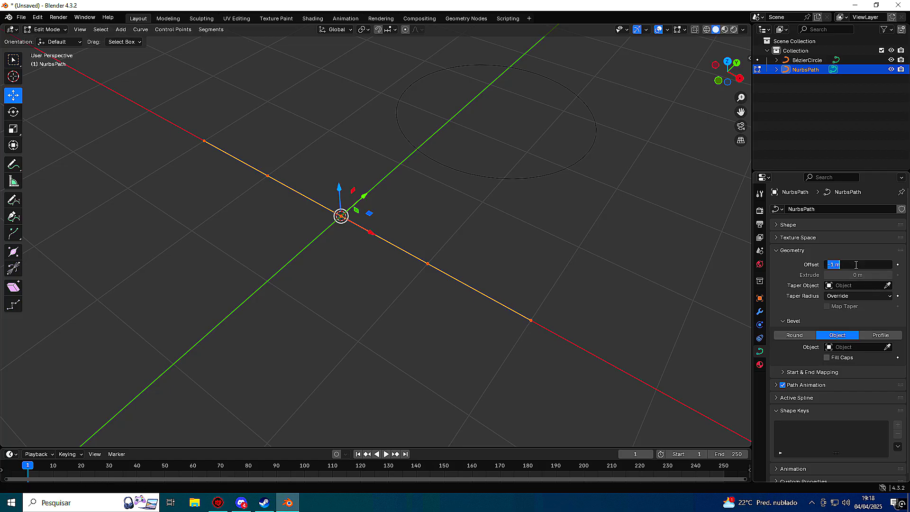
{"action": "key", "text": "Return"}
{"action": "key", "text": "BackSpace"}
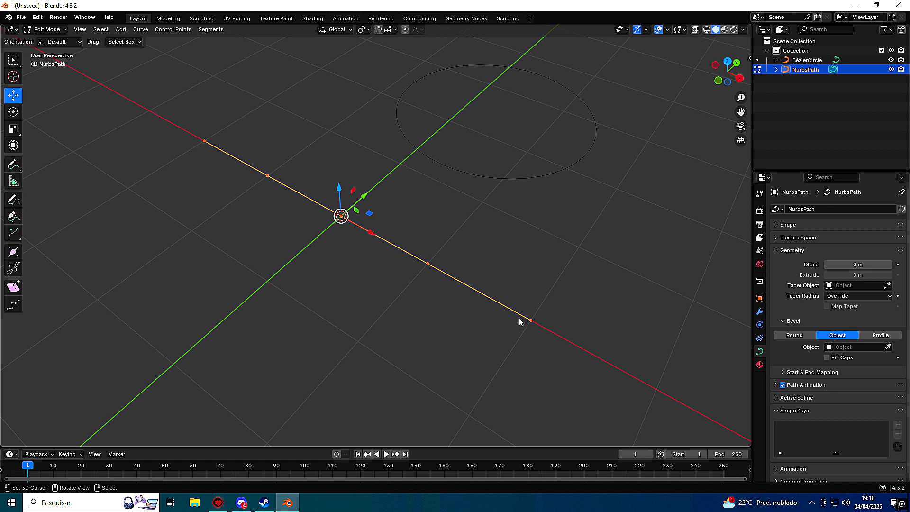
Return to Object Mode and set the path's Taper Radius to Multiply.
{"action": "key", "text": "Tab"}
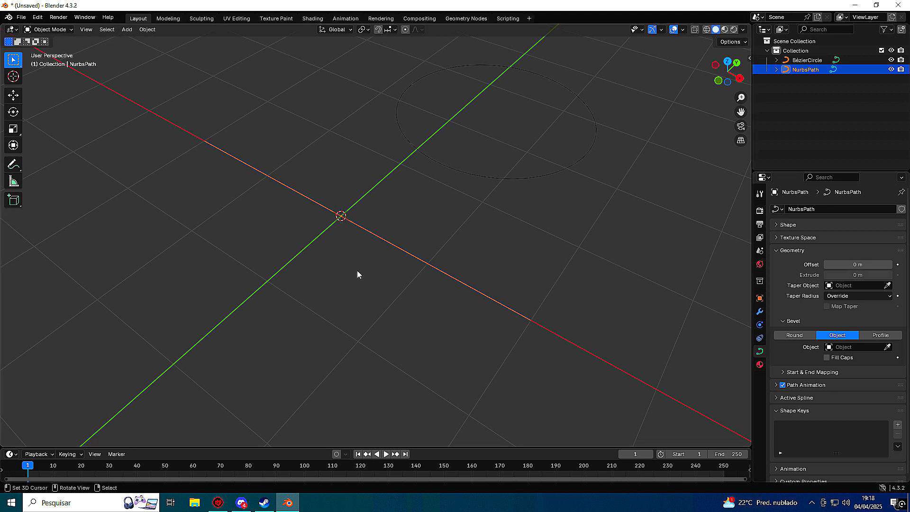
{"action": "left_click", "coordinate": [872, 296]}
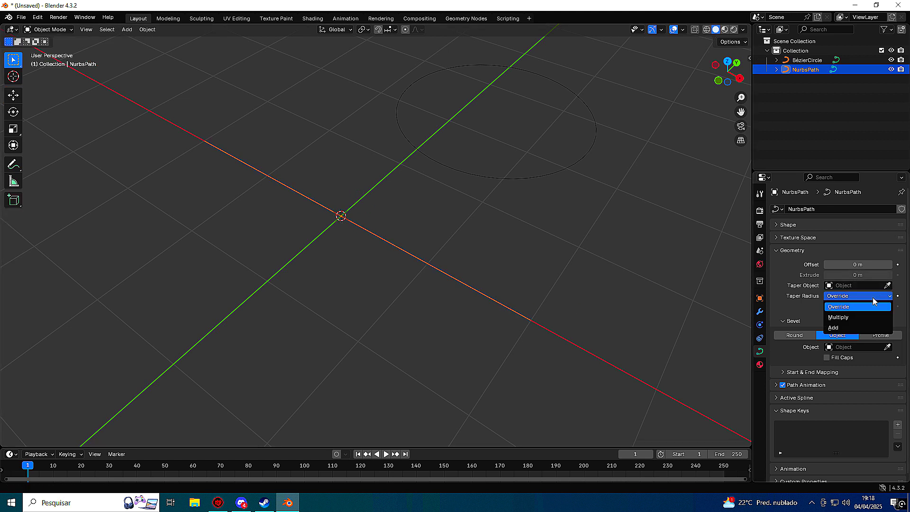
{"action": "left_click", "coordinate": [844, 317]}
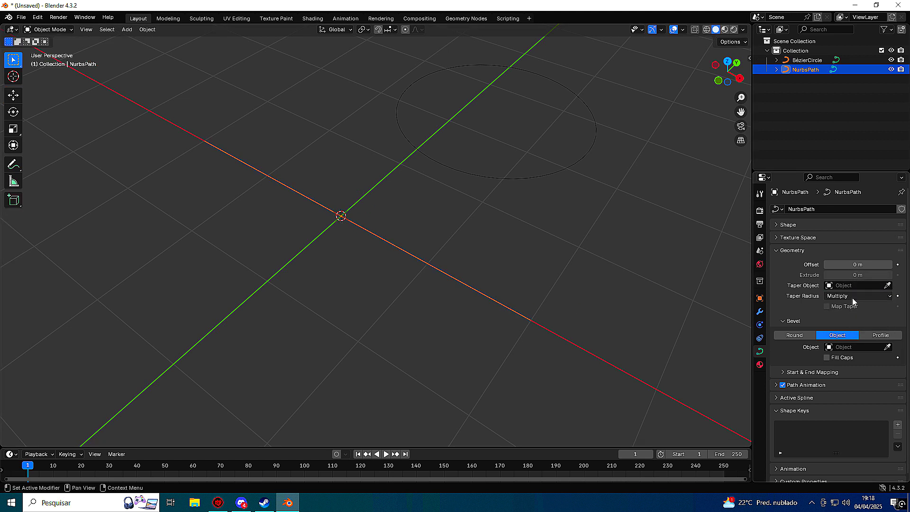
Start a new file without saving the current one and delete all of its default objects.
{"action": "left_click", "coordinate": [18, 17]}
{"action": "mouse_move", "coordinate": [38, 25]}
{"action": "left_click", "coordinate": [152, 26]}
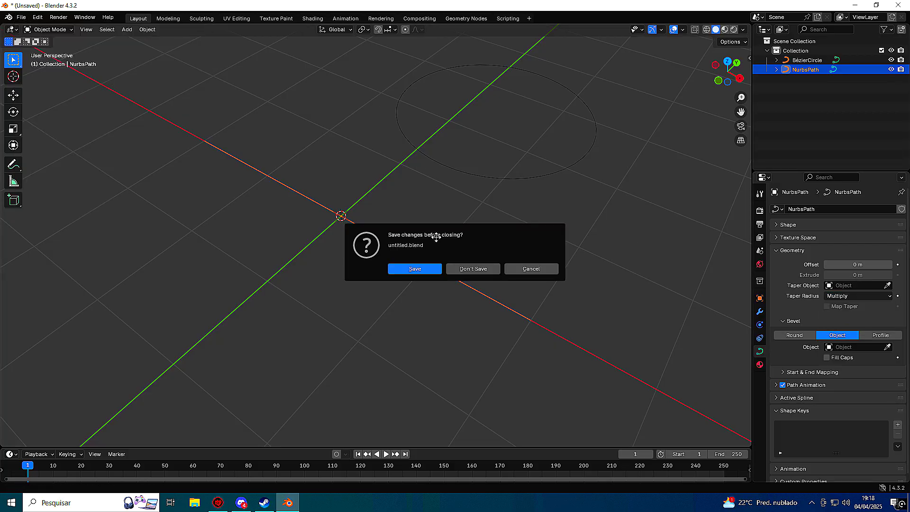
{"action": "left_click", "coordinate": [476, 268]}
{"action": "key", "text": "a"}
{"action": "key", "text": "x"}
{"action": "left_click", "coordinate": [370, 185]}
Add a NURBS path at the origin and scale it up to about 1.74.
{"action": "key", "text": "shift+a"}
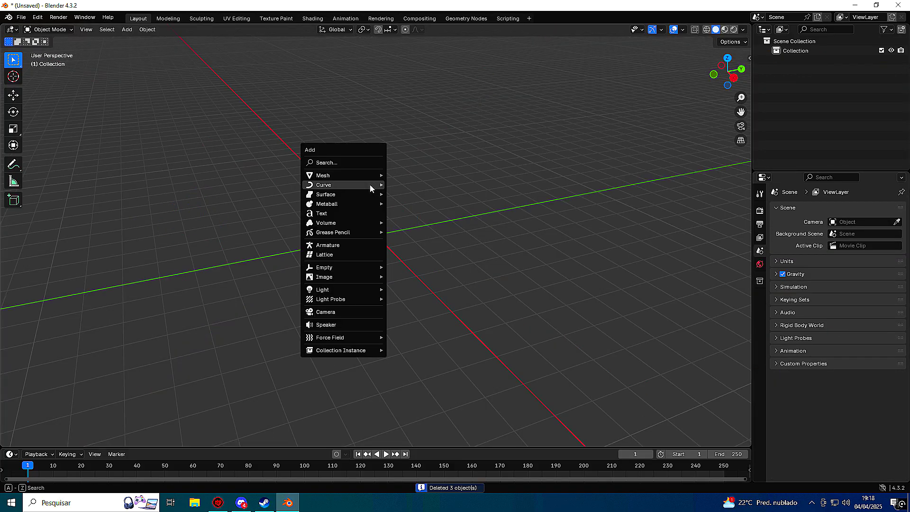
{"action": "mouse_move", "coordinate": [370, 186]}
{"action": "left_click", "coordinate": [411, 226]}
{"action": "middle_click_drag", "start_coordinate": [391, 211], "coordinate": [423, 235]}
{"action": "key", "text": "s"}
{"action": "left_click", "coordinate": [468, 231]}
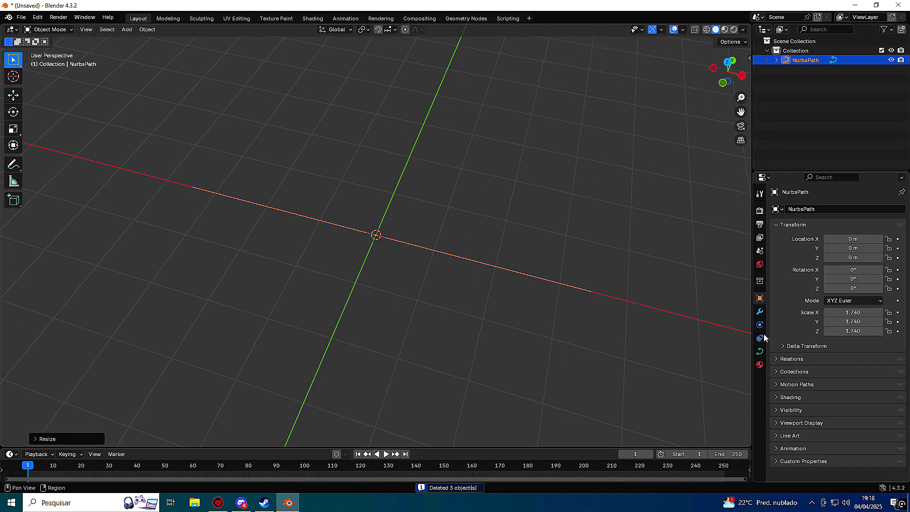
In the path's Geometry settings, try an Extrude of about 0.35 m and reset it to 0.
{"action": "left_click", "coordinate": [759, 351]}
{"action": "left_click", "coordinate": [777, 225]}
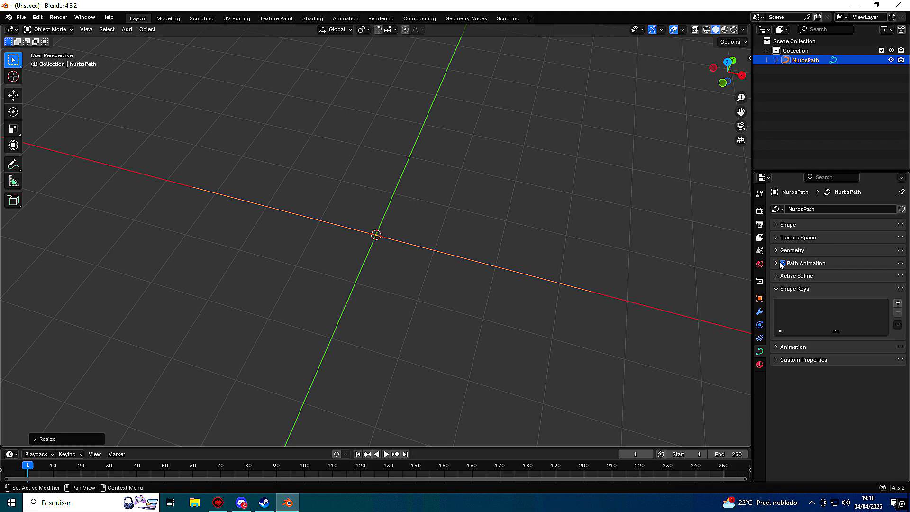
{"action": "left_click", "coordinate": [775, 252]}
{"action": "left_click_drag", "start_coordinate": [846, 274], "coordinate": [868, 275]}
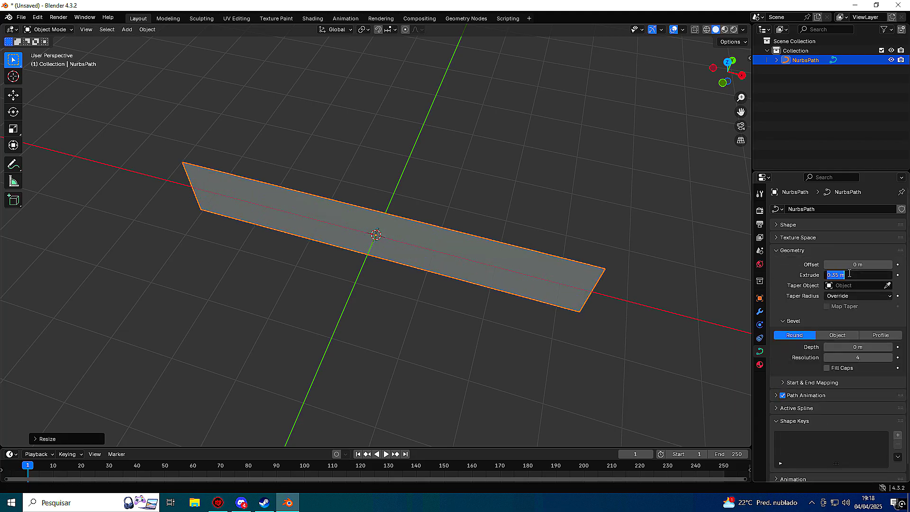
{"action": "type", "text": "0"}
{"action": "key", "text": "Return"}
Give the path a round bevel with a Depth of 0.25 m and check the tube from several angles.
{"action": "middle_click_drag", "start_coordinate": [489, 235], "coordinate": [569, 232]}
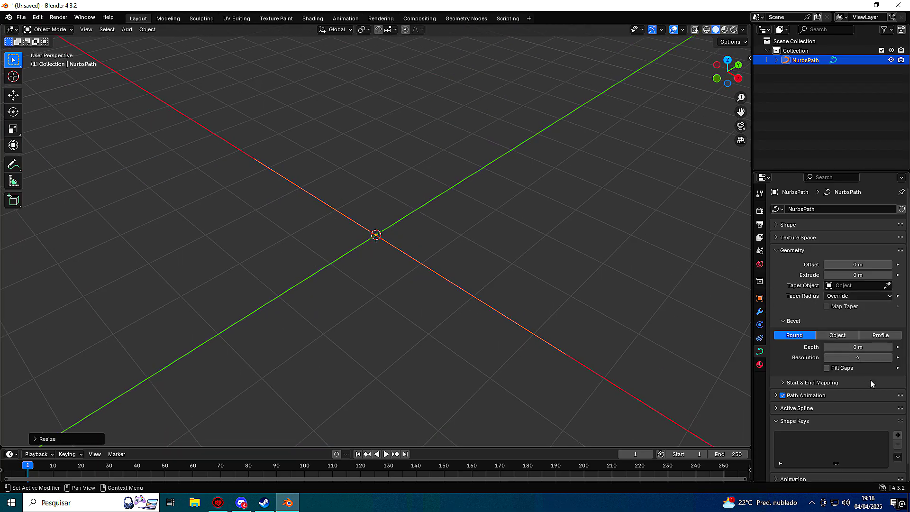
{"action": "left_click_drag", "start_coordinate": [854, 347], "coordinate": [878, 347]}
{"action": "middle_click_drag", "start_coordinate": [588, 296], "coordinate": [632, 284]}
{"action": "key", "text": "Tab"}
{"action": "key", "text": "KP_1"}
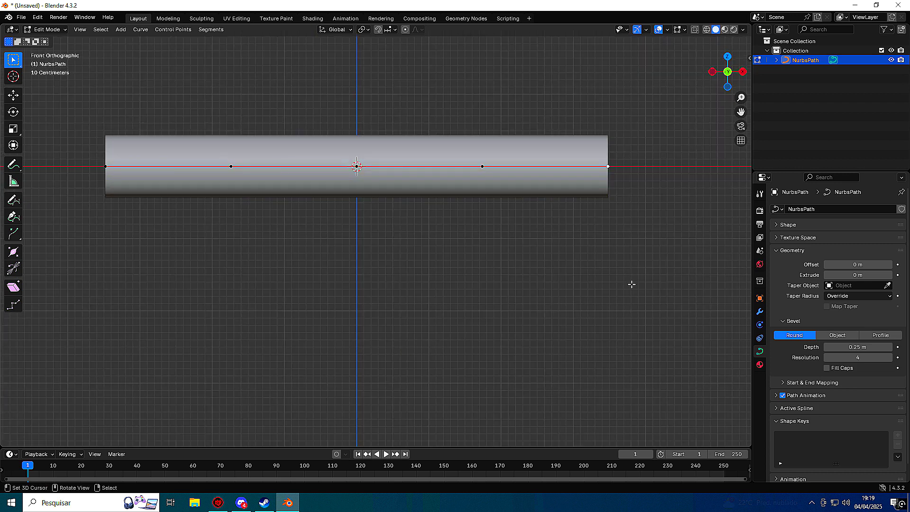
{"action": "middle_click_drag", "start_coordinate": [632, 284], "coordinate": [541, 308]}
{"action": "key", "text": "Tab"}
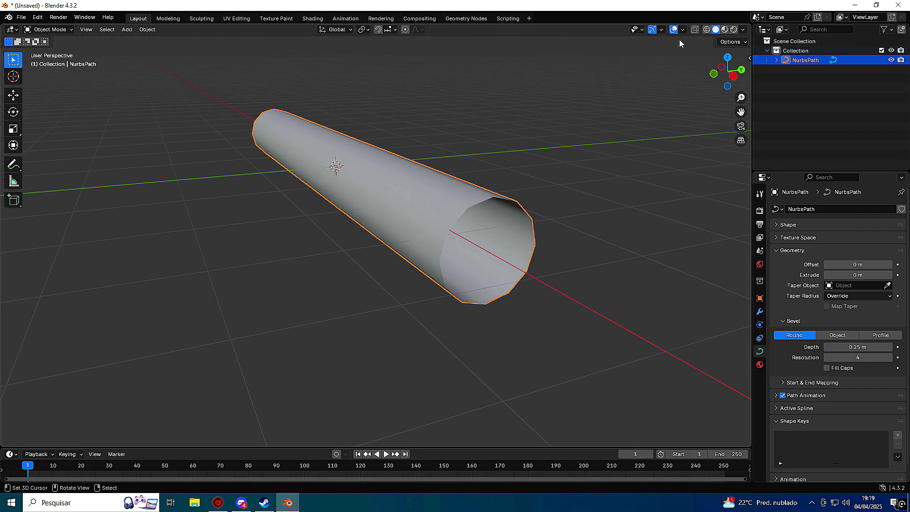
{"action": "middle_click_drag", "start_coordinate": [680, 44], "coordinate": [485, 165]}
In Edit Mode, extrude new control points from the path's end to bend the tube upward and around into a loop.
{"action": "key", "text": "Tab"}
{"action": "key", "text": "KP_1"}
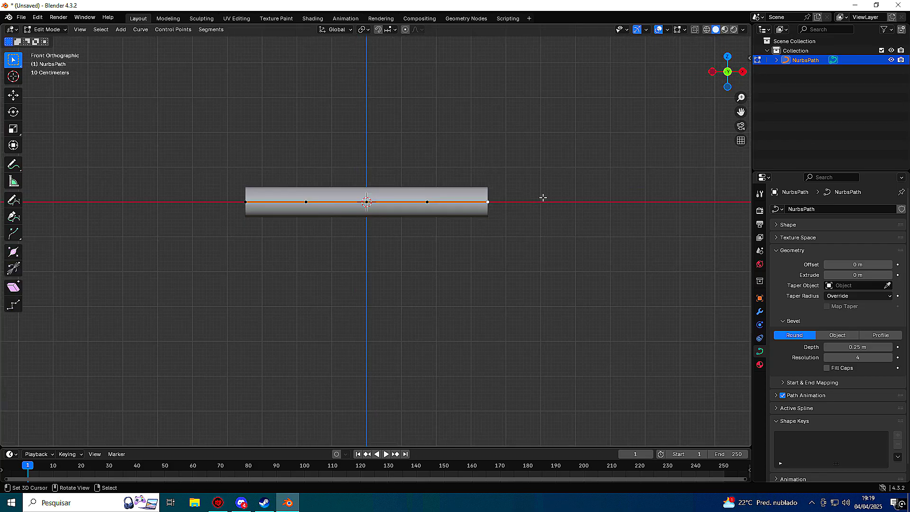
{"action": "key", "text": "e"}
{"action": "left_click", "coordinate": [490, 119]}
{"action": "middle_click_drag", "start_coordinate": [491, 119], "coordinate": [437, 143]}
{"action": "key", "text": "e"}
{"action": "left_click", "coordinate": [463, 237]}
{"action": "middle_click_drag", "start_coordinate": [463, 238], "coordinate": [563, 191]}
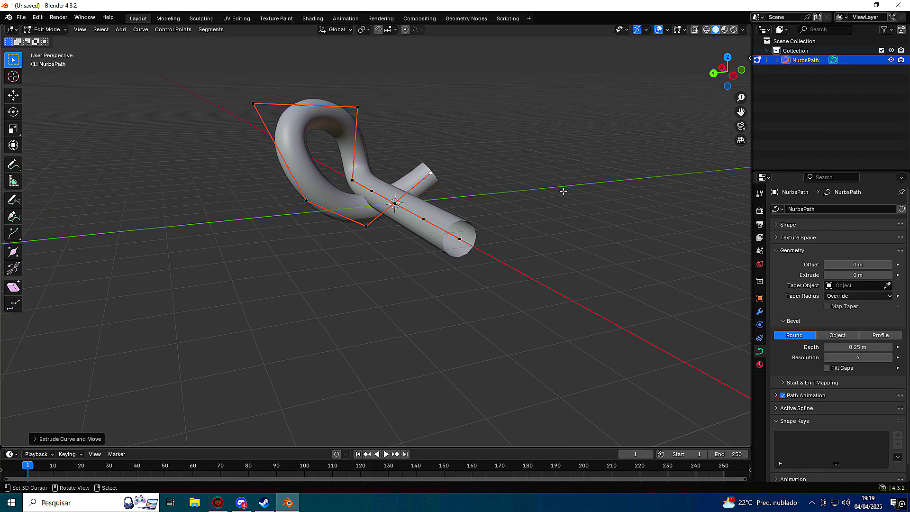
Extrude further control points from the path's free end so the tube winds around the loop and extends past it.
{"action": "key", "text": "e"}
{"action": "left_click", "coordinate": [496, 157]}
{"action": "middle_click_drag", "start_coordinate": [496, 157], "coordinate": [460, 173]}
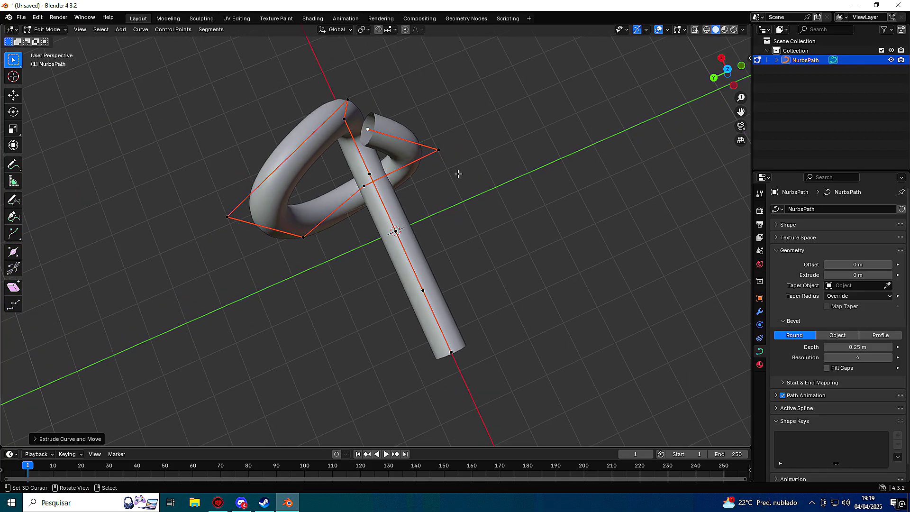
{"action": "key", "text": "e"}
{"action": "left_click", "coordinate": [384, 242]}
{"action": "middle_click_drag", "start_coordinate": [384, 242], "coordinate": [317, 94]}
{"action": "key", "text": "e"}
{"action": "left_click", "coordinate": [341, 95]}
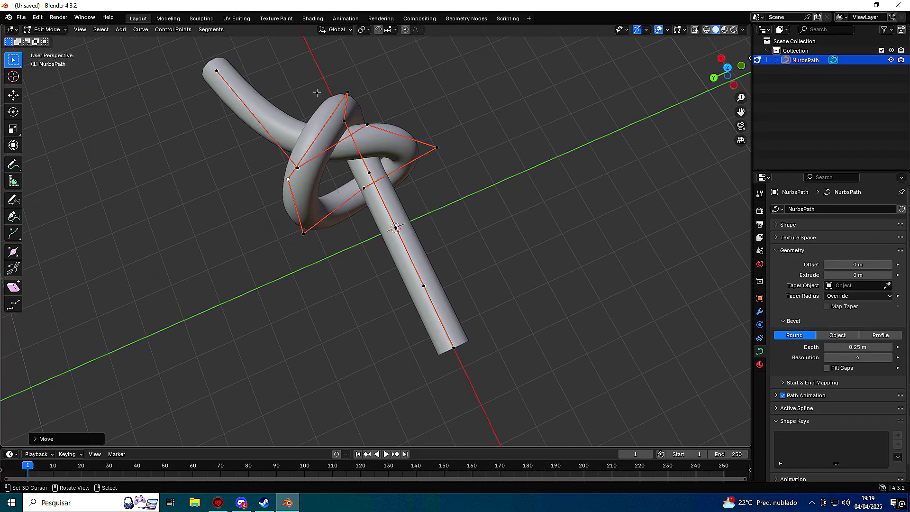
Move individual control points around the loop to shape the tube into a knot.
{"action": "key", "text": "g"}
{"action": "left_click", "coordinate": [361, 77]}
{"action": "right_click_drag", "start_coordinate": [310, 234], "coordinate": [359, 207]}
{"action": "right_click_drag", "start_coordinate": [292, 186], "coordinate": [322, 187]}
{"action": "middle_click_drag", "start_coordinate": [323, 187], "coordinate": [335, 152]}
{"action": "key", "text": "g"}
{"action": "left_click", "coordinate": [353, 237]}
{"action": "left_click", "coordinate": [343, 116]}
{"action": "middle_click_drag", "start_coordinate": [345, 121], "coordinate": [488, 304]}
Extrude the path's free end beyond the knot to curl the tube into a second loop.
{"action": "key", "text": "Tab"}
{"action": "key", "text": "Tab"}
{"action": "key", "text": "e"}
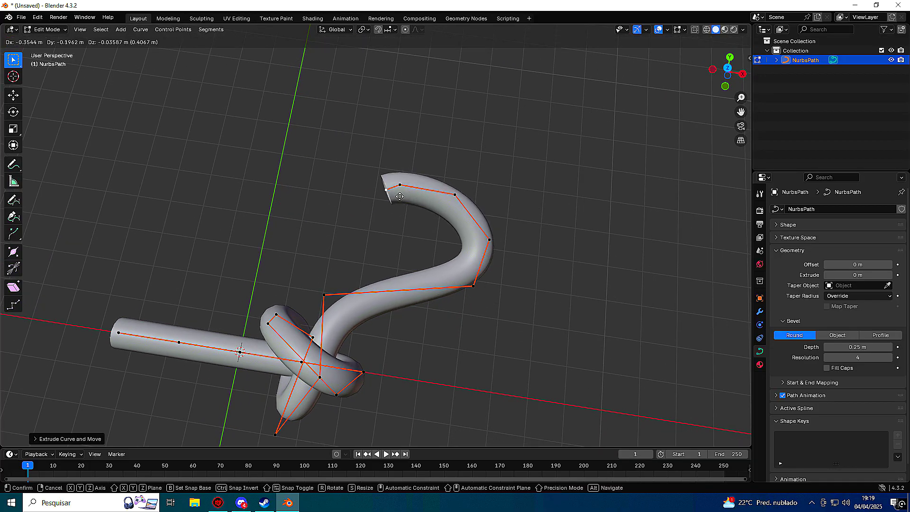
{"action": "left_click", "coordinate": [375, 284]}
{"action": "middle_click_drag", "start_coordinate": [375, 285], "coordinate": [395, 221]}
{"action": "key", "text": "e"}
{"action": "left_click", "coordinate": [435, 272]}
Extrude the free end outward, upward and back over the second loop, and return to Object Mode.
{"action": "key", "text": "e"}
{"action": "left_click", "coordinate": [542, 280]}
{"action": "key", "text": "e"}
{"action": "left_click", "coordinate": [587, 242]}
{"action": "key", "text": "e"}
{"action": "left_click", "coordinate": [580, 172]}
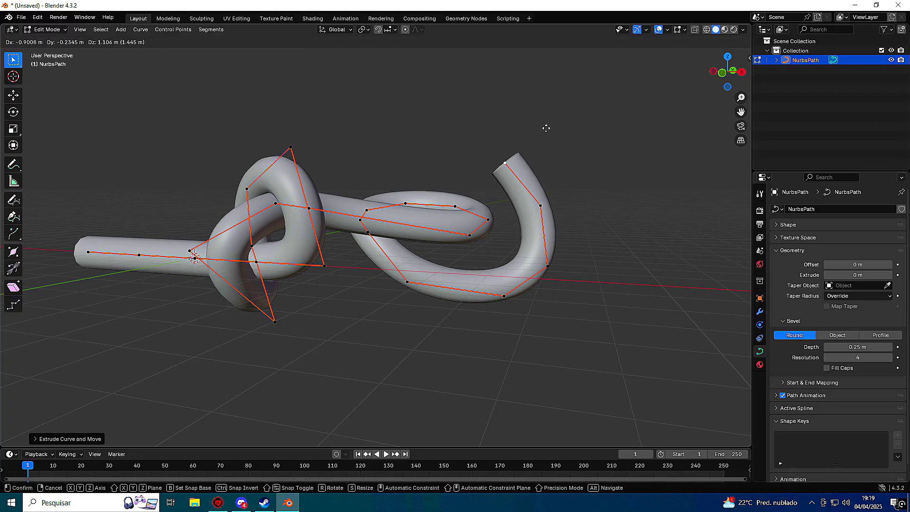
{"action": "left_click", "coordinate": [398, 119]}
{"action": "middle_click_drag", "start_coordinate": [381, 150], "coordinate": [386, 238]}
{"action": "key", "text": "Tab"}
{"action": "scroll", "coordinate": [385, 241], "scroll_direction": "up", "scroll_amount": 2}
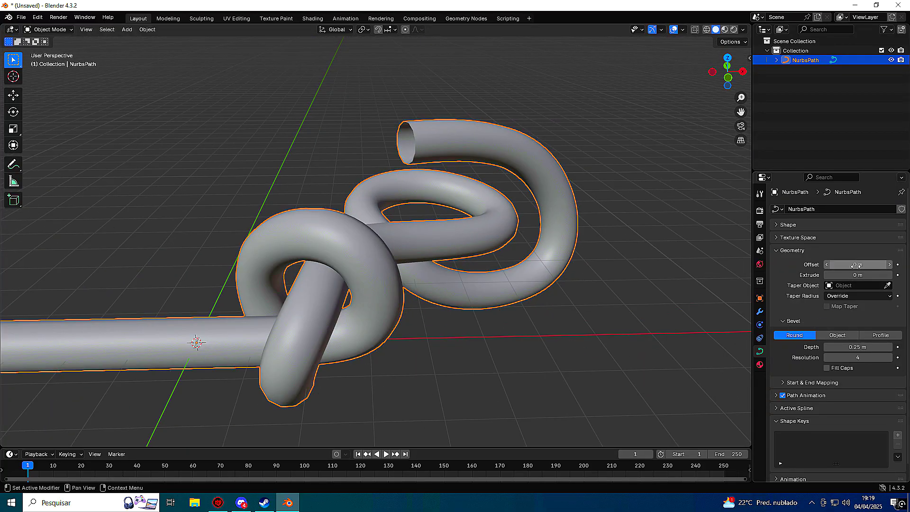
Try an Extrude of 0.3 m on the knotted path with the bevel Depth reduced to 0.03 m.
{"action": "middle_click_drag", "start_coordinate": [633, 300], "coordinate": [474, 321]}
{"action": "scroll", "coordinate": [599, 320], "scroll_direction": "up", "scroll_amount": 2}
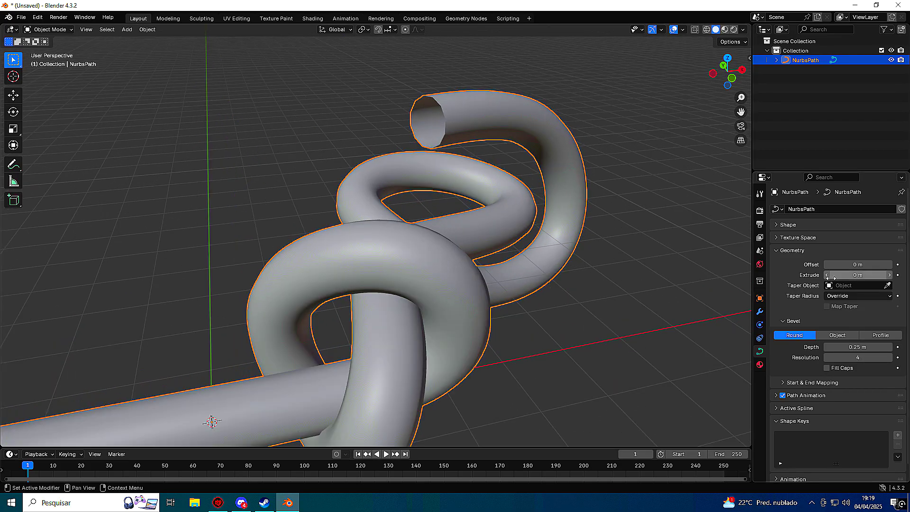
{"action": "left_click_drag", "start_coordinate": [858, 275], "coordinate": [877, 275]}
{"action": "middle_click_drag", "start_coordinate": [739, 284], "coordinate": [550, 294]}
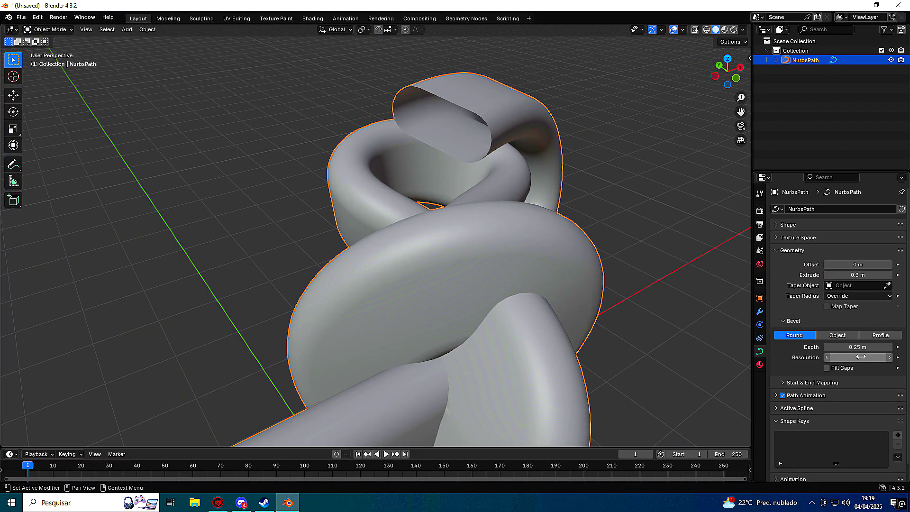
{"action": "left_click_drag", "start_coordinate": [861, 349], "coordinate": [824, 349]}
{"action": "middle_click_drag", "start_coordinate": [545, 265], "coordinate": [549, 288]}
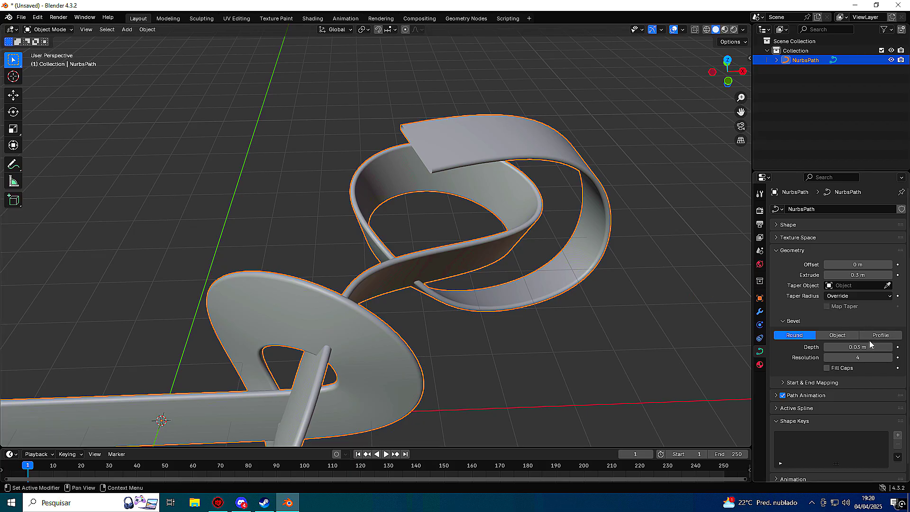
{"action": "middle_click_drag", "start_coordinate": [564, 246], "coordinate": [849, 299]}
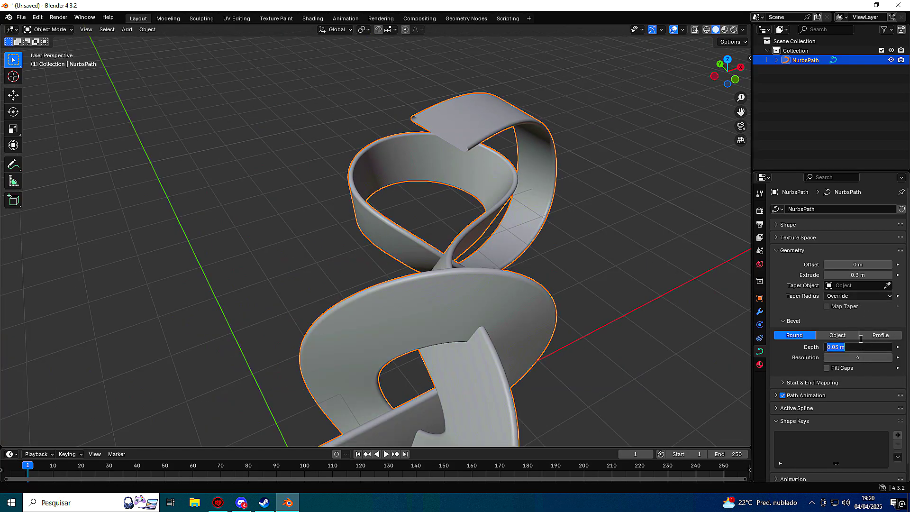
Reset the path's bevel Depth and Extrude to 0 m.
{"action": "key", "text": "Return"}
{"action": "left_click", "coordinate": [857, 265]}
{"action": "key", "text": "Return"}
{"action": "key", "text": "Return"}
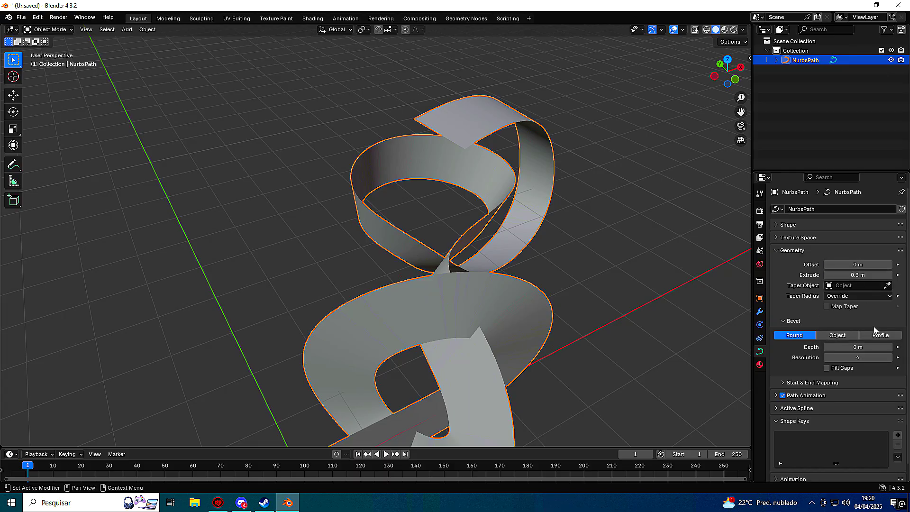
{"action": "left_click", "coordinate": [867, 275]}
{"action": "type", "text": "0"}
{"action": "key", "text": "Return"}
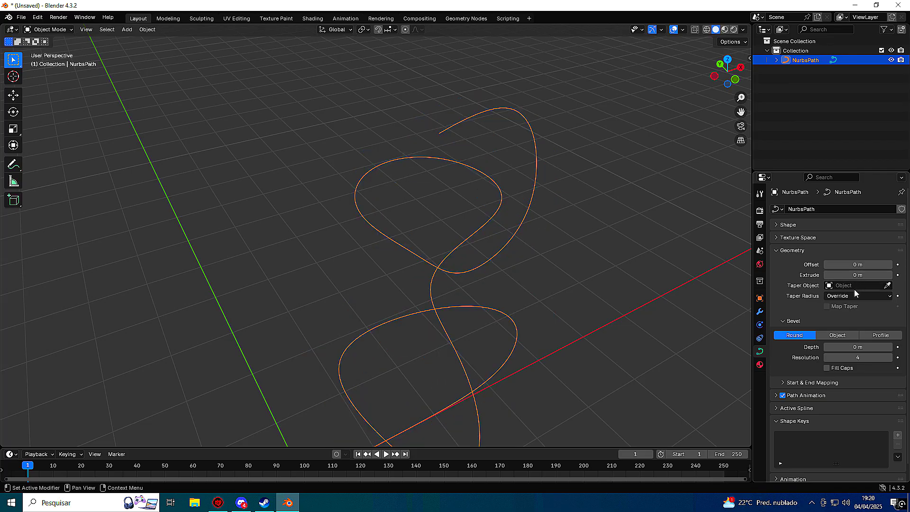
Set the path's round bevel Depth to 0.17 m.
{"action": "left_click_drag", "start_coordinate": [846, 348], "coordinate": [880, 347]}
{"action": "middle_click_drag", "start_coordinate": [591, 286], "coordinate": [585, 266]}
{"action": "middle_click_drag", "start_coordinate": [712, 310], "coordinate": [579, 303]}
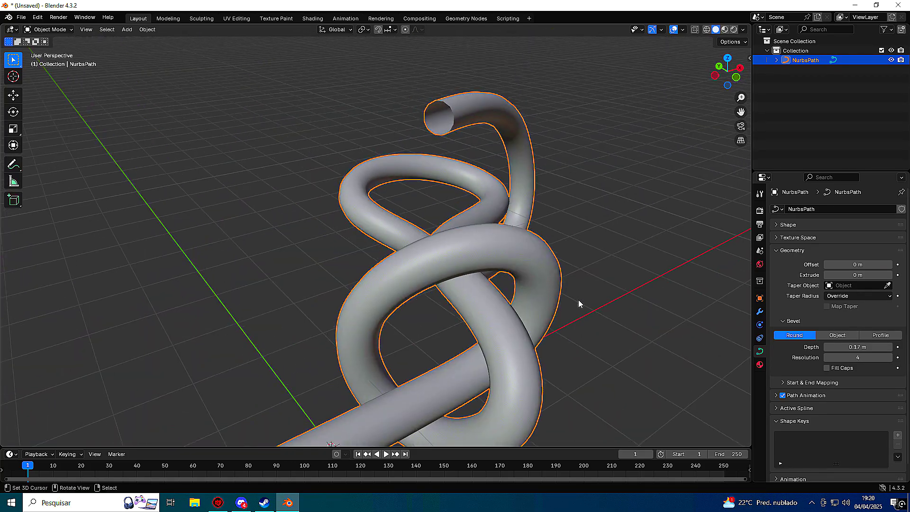
Collapse the path's Shape Keys and Geometry settings and expand its Shape settings.
{"action": "scroll", "coordinate": [806, 308], "scroll_direction": "down", "scroll_amount": 1}
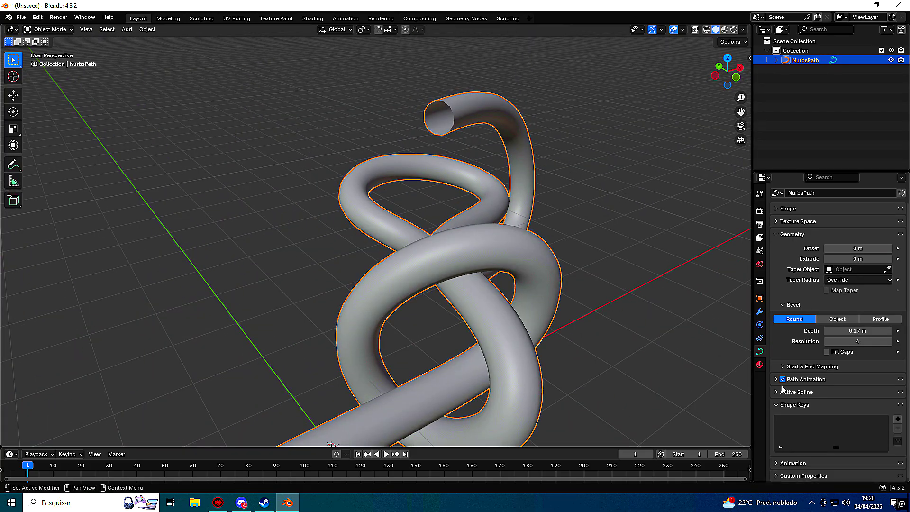
{"action": "left_click", "coordinate": [778, 405]}
{"action": "left_click", "coordinate": [777, 250]}
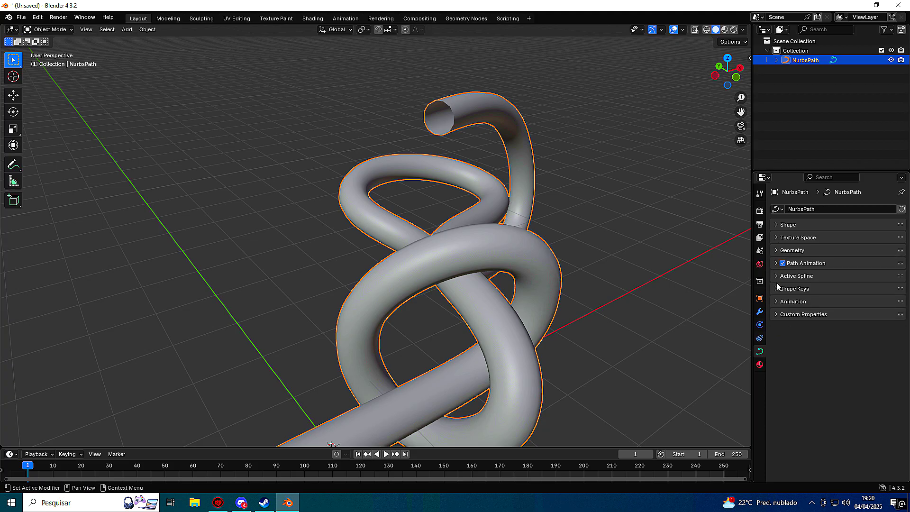
{"action": "left_click", "coordinate": [774, 224]}
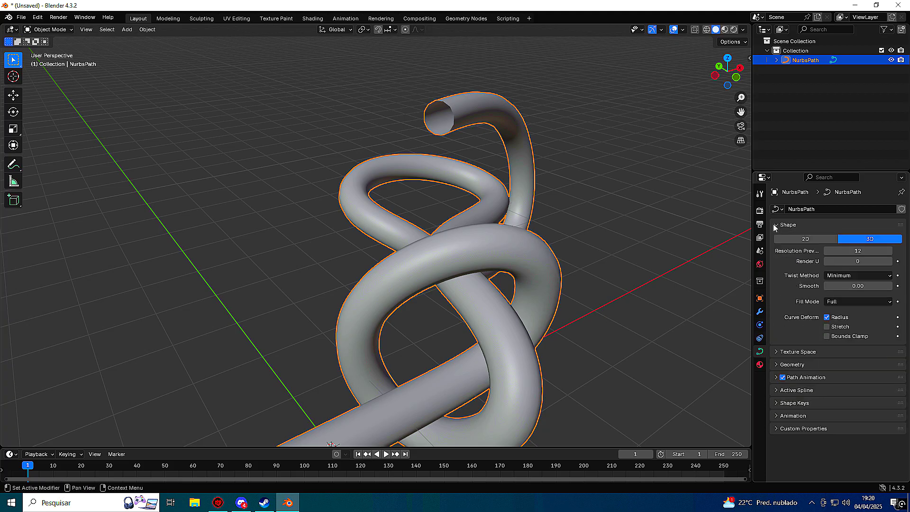
{"action": "middle_click_drag", "start_coordinate": [559, 294], "coordinate": [593, 295]}
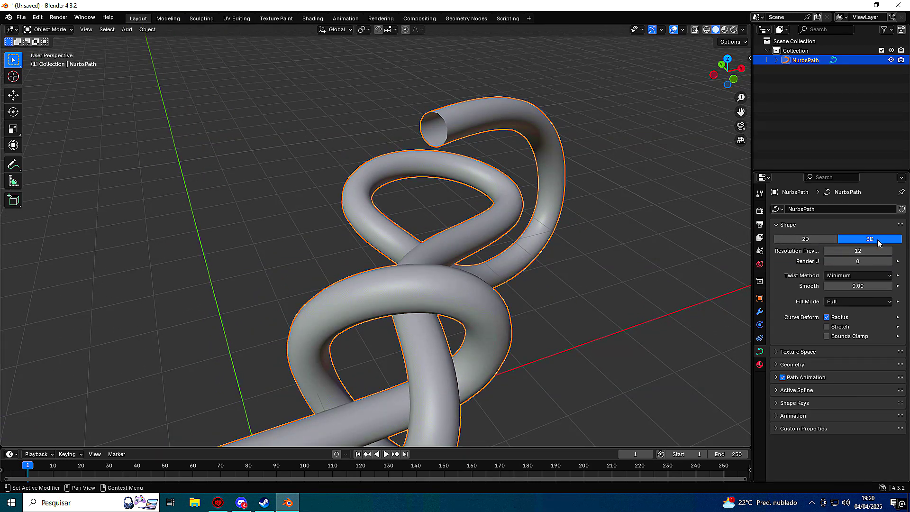
Lower the path's preview resolution to 1 and inspect the angular bends of the tube.
{"action": "left_click_drag", "start_coordinate": [859, 251], "coordinate": [834, 251]}
{"action": "middle_click_drag", "start_coordinate": [677, 270], "coordinate": [598, 278]}
{"action": "scroll", "coordinate": [577, 282], "scroll_direction": "up", "scroll_amount": 2}
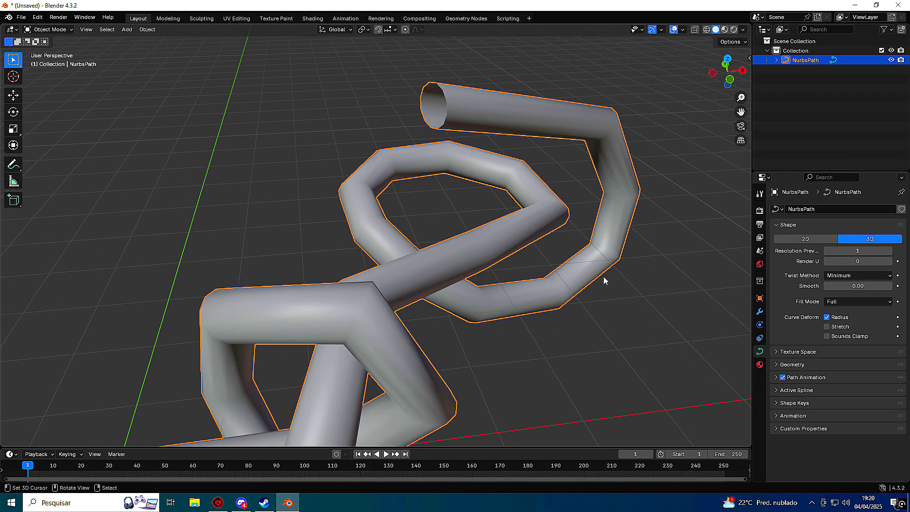
{"action": "scroll", "coordinate": [604, 280], "scroll_direction": "down", "scroll_amount": 1}
{"action": "mouse_move", "coordinate": [471, 315]}
{"action": "middle_mouse_down"}
{"action": "mouse_move", "coordinate": [487, 294]}
{"action": "mouse_move", "coordinate": [480, 301]}
{"action": "middle_mouse_up"}
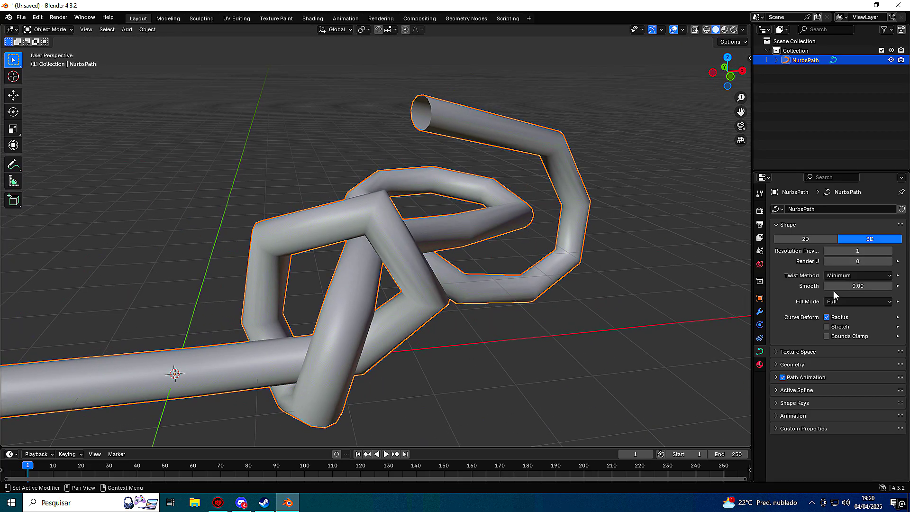
Raise the path's preview resolution to 2 and inspect the bends up close.
{"action": "left_click", "coordinate": [889, 251]}
{"action": "scroll", "coordinate": [425, 329], "scroll_direction": "up", "scroll_amount": 2}
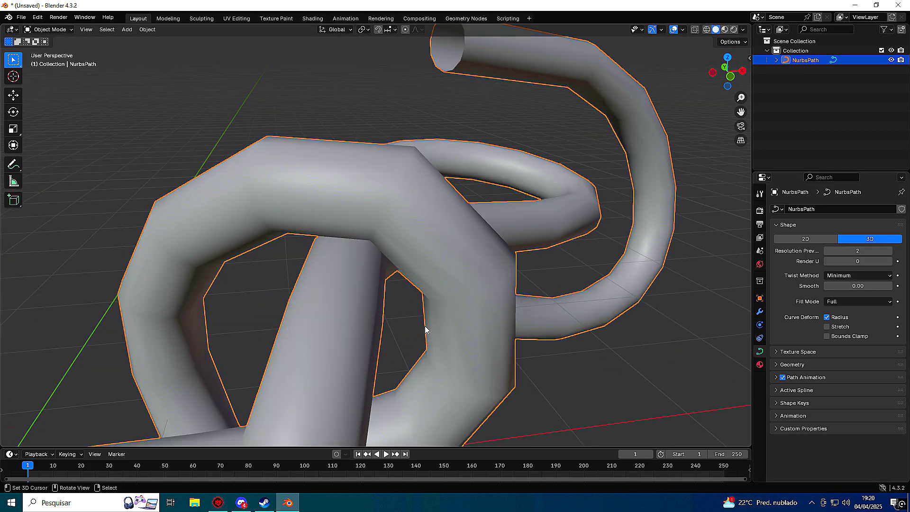
{"action": "scroll", "coordinate": [427, 149], "scroll_direction": "down", "scroll_amount": 3}
{"action": "middle_click_drag", "start_coordinate": [398, 180], "coordinate": [350, 219]}
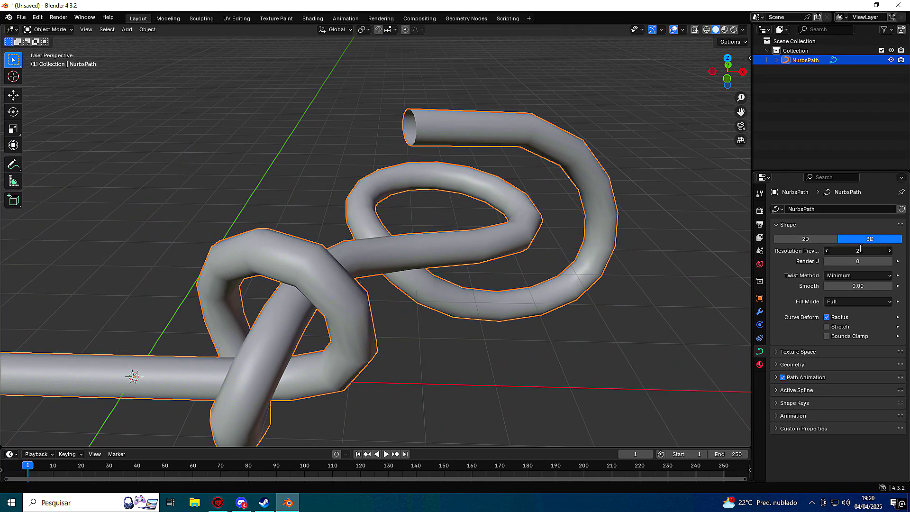
Set the path's preview resolution back to 12 and view the tube from another angle.
{"action": "key", "text": "Return"}
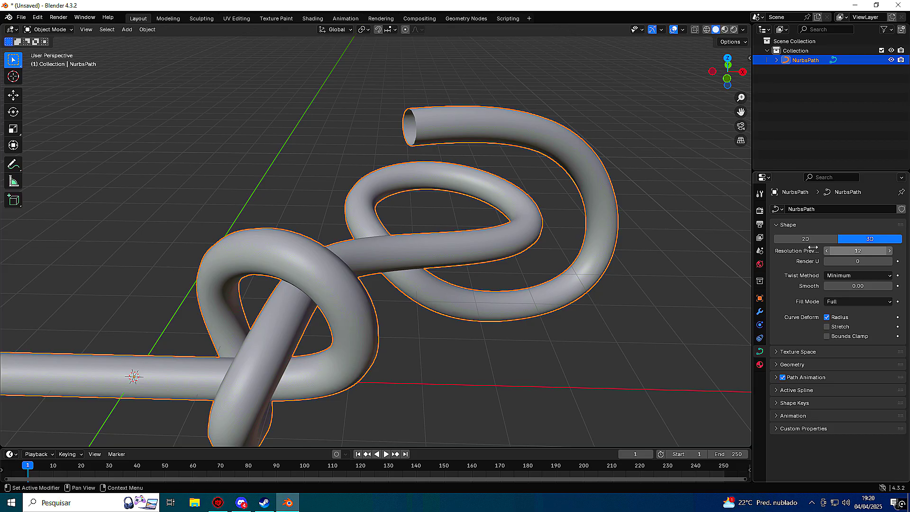
{"action": "scroll", "coordinate": [412, 301], "scroll_direction": "up", "scroll_amount": 2}
{"action": "middle_click_drag", "start_coordinate": [417, 301], "coordinate": [638, 290]}
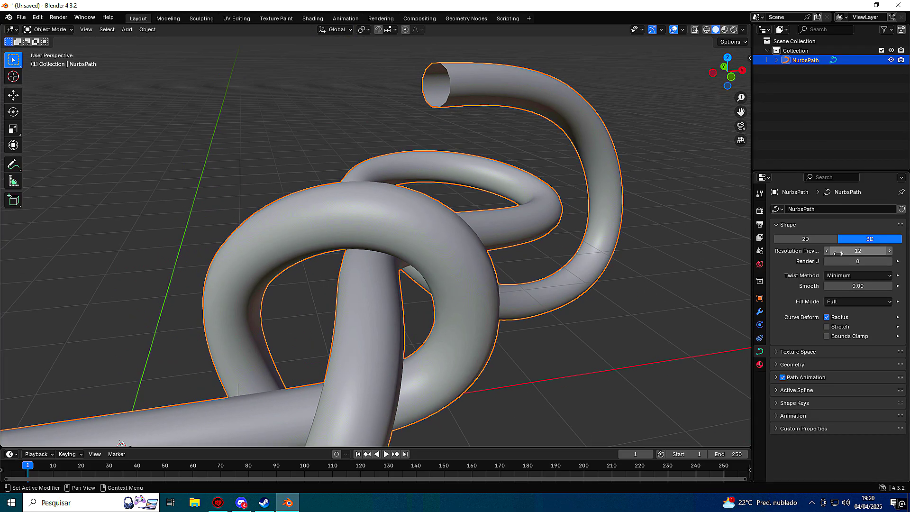
Lower the path's preview resolution to 3 and inspect the tube from another angle.
{"action": "left_click_drag", "start_coordinate": [860, 249], "coordinate": [829, 249]}
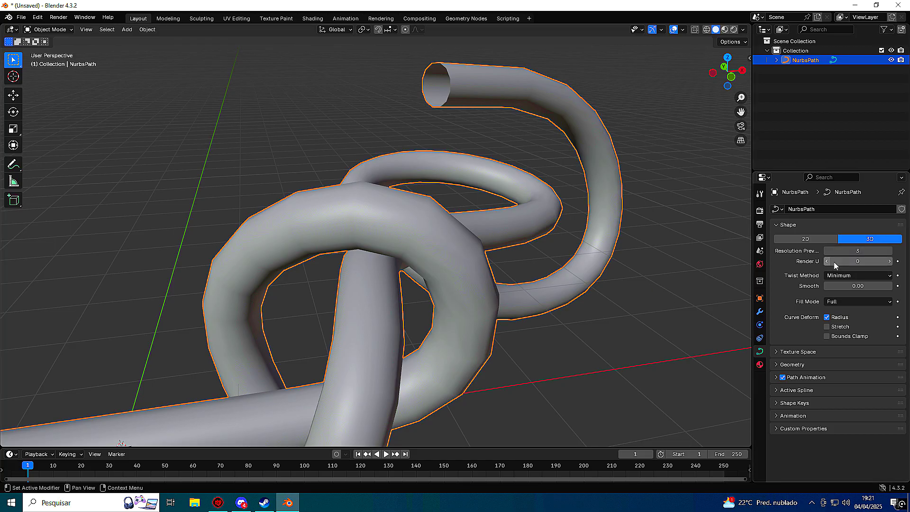
{"action": "middle_click_drag", "start_coordinate": [596, 270], "coordinate": [575, 261]}
{"action": "scroll", "coordinate": [582, 289], "scroll_direction": "down", "scroll_amount": 2}
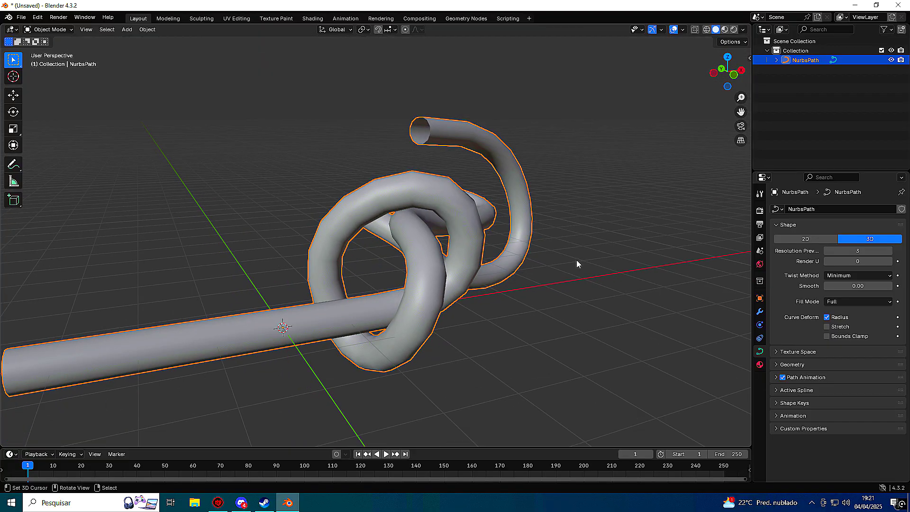
Drop the path's preview resolution to 1, raise it back to 3, and check the tube from the top view.
{"action": "left_click_drag", "start_coordinate": [854, 250], "coordinate": [837, 250]}
{"action": "middle_click_drag", "start_coordinate": [649, 300], "coordinate": [602, 329]}
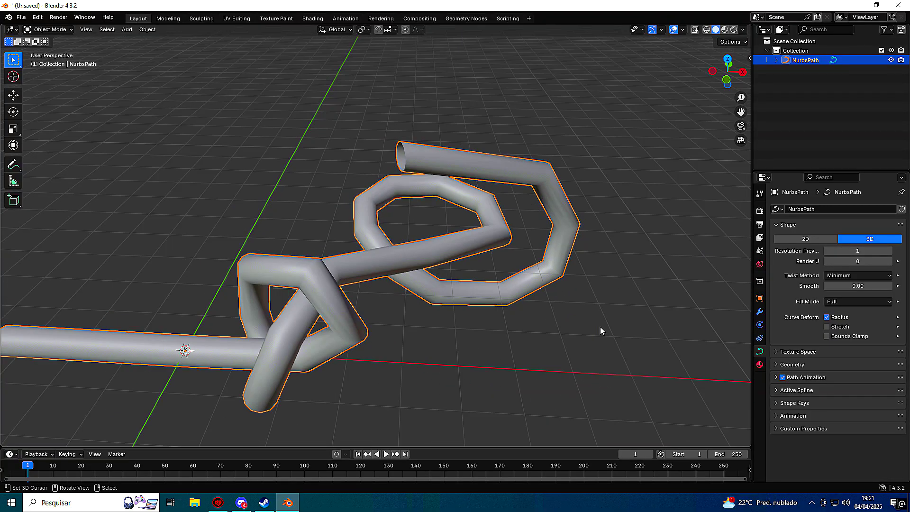
{"action": "left_click", "coordinate": [893, 253]}
{"action": "left_click", "coordinate": [893, 254]}
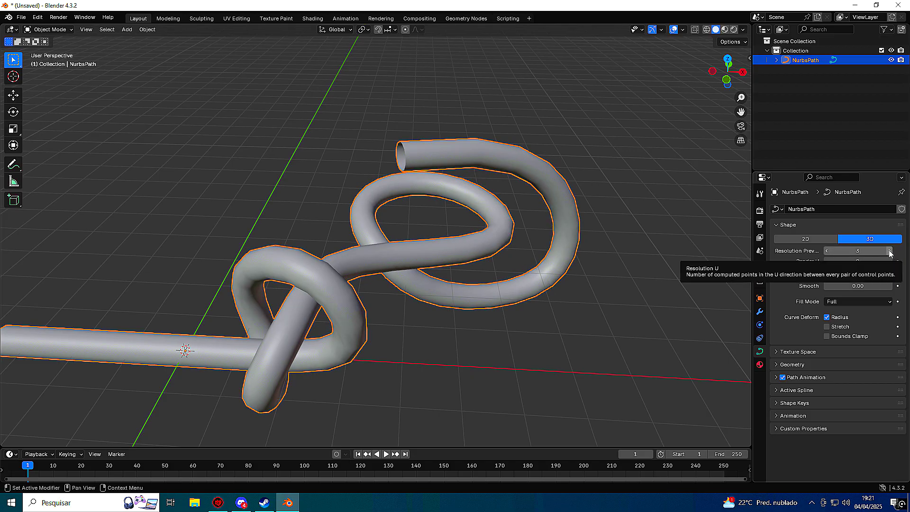
{"action": "middle_click_drag", "start_coordinate": [512, 299], "coordinate": [519, 350]}
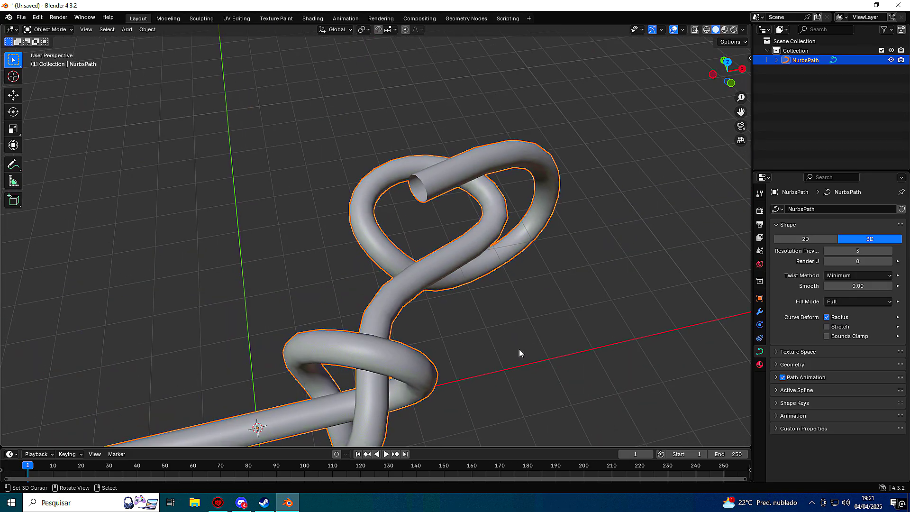
{"action": "key", "text": "KP_7"}
{"action": "middle_click_drag", "start_coordinate": [441, 357], "coordinate": [427, 260], "text": "shift"}
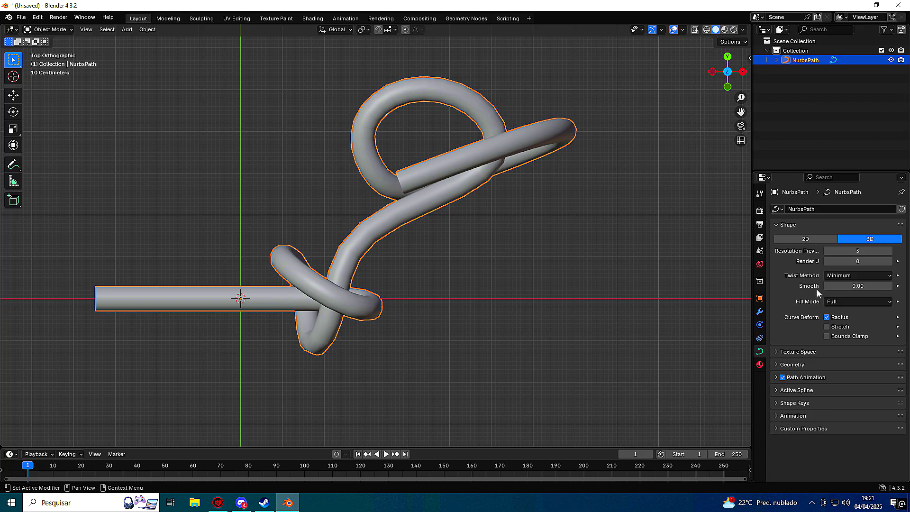
{"action": "left_click", "coordinate": [780, 225]}
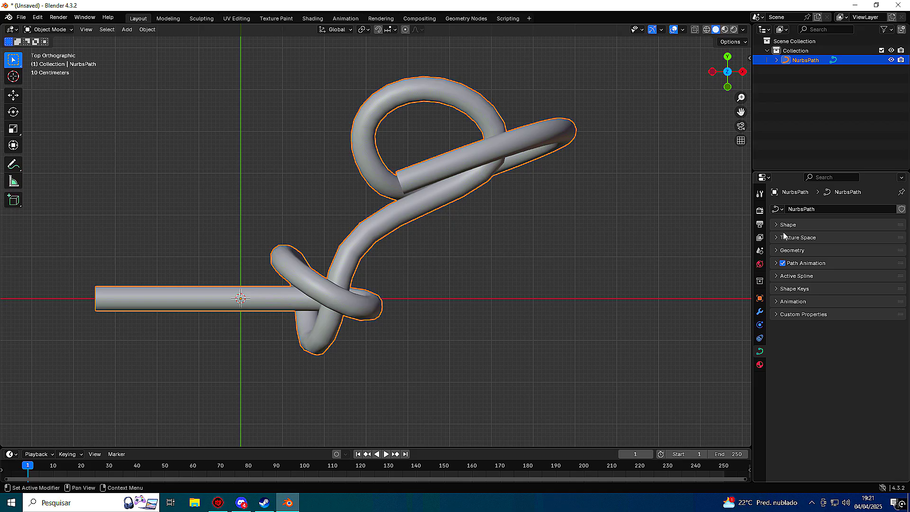
Extend the tube's free end into a wide arc by extruding control points in Edit Mode, and return to Object Mode.
{"action": "middle_click_drag", "start_coordinate": [569, 247], "coordinate": [532, 158]}
{"action": "key", "text": "Tab"}
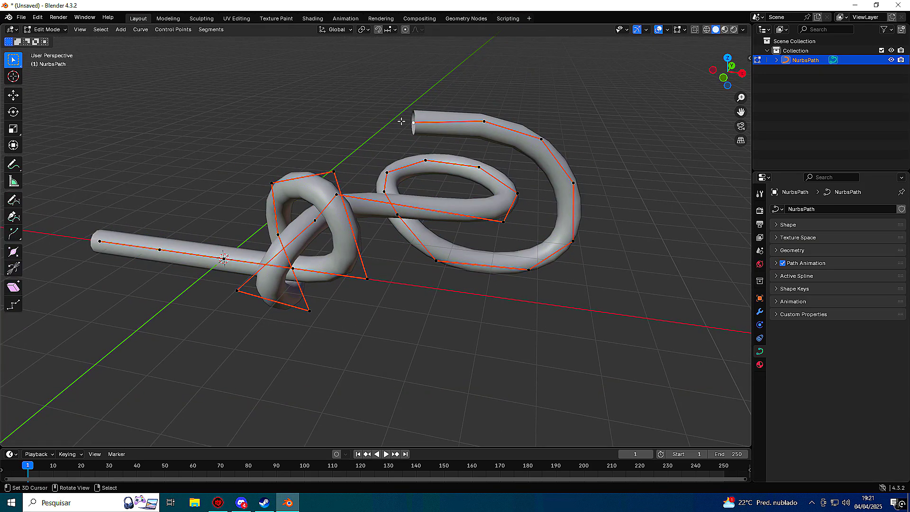
{"action": "key", "text": "g"}
{"action": "scroll", "coordinate": [458, 109], "scroll_direction": "down", "scroll_amount": 2}
{"action": "left_click", "coordinate": [474, 108]}
{"action": "key", "text": "e"}
{"action": "left_click", "coordinate": [596, 222]}
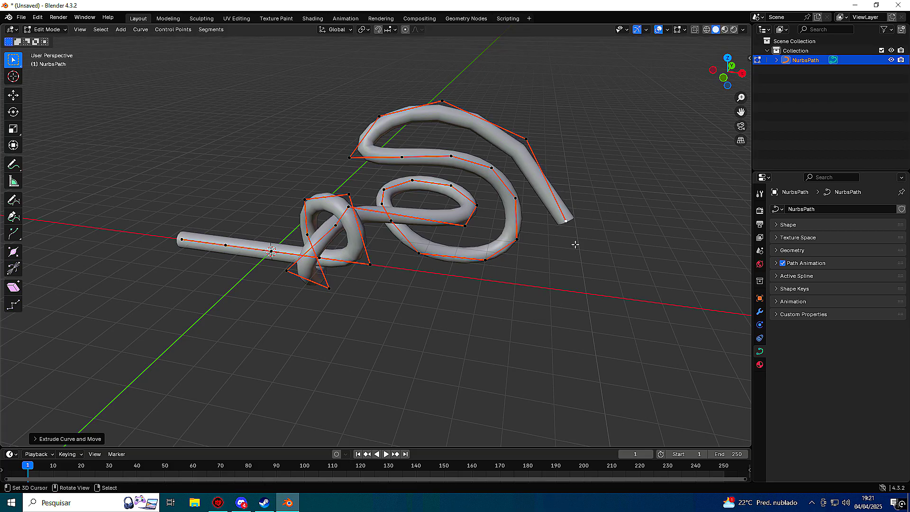
{"action": "middle_click_drag", "start_coordinate": [563, 240], "coordinate": [641, 283]}
{"action": "key", "text": "g"}
{"action": "left_click", "coordinate": [578, 288]}
{"action": "key", "text": "Tab"}
{"action": "middle_click_drag", "start_coordinate": [578, 288], "coordinate": [530, 261]}
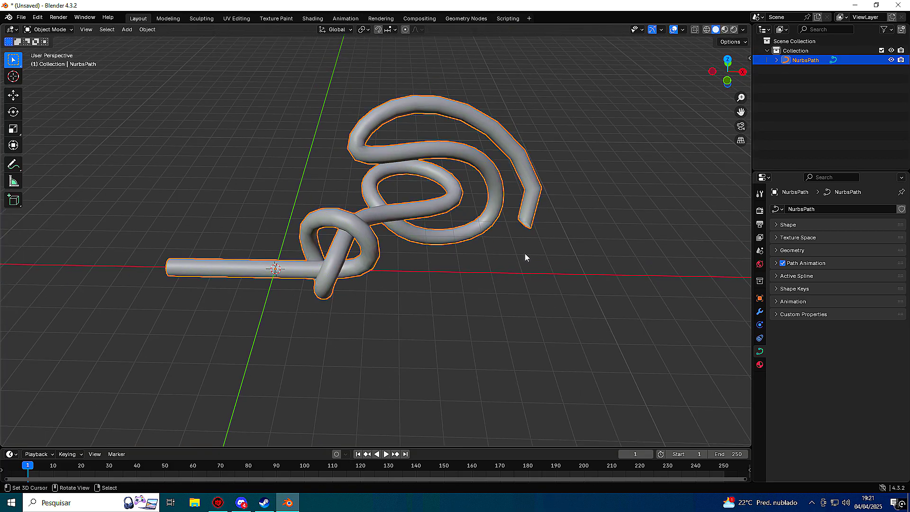
Delete the knotted path and add a new path curve.
{"action": "key", "text": "x"}
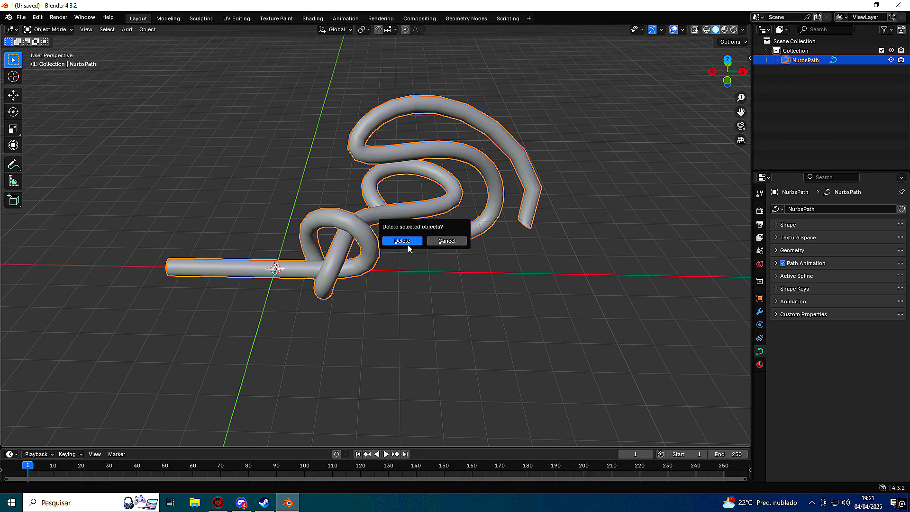
{"action": "left_click", "coordinate": [406, 243]}
{"action": "key", "text": "shift+a"}
{"action": "mouse_move", "coordinate": [356, 264]}
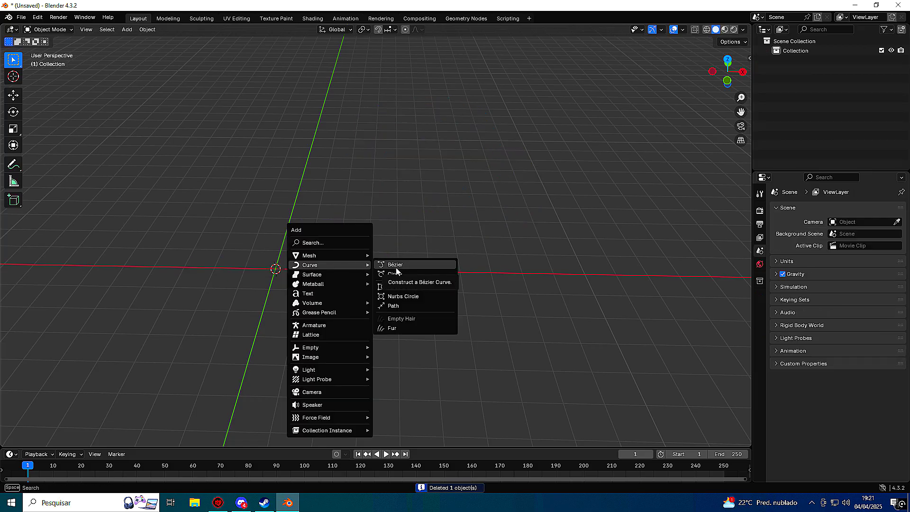
{"action": "left_click", "coordinate": [404, 306]}
Set the new path's Geometry extrude to 0.6 m to make a flat strip.
{"action": "middle_click_drag", "start_coordinate": [370, 291], "coordinate": [606, 254]}
{"action": "left_click", "coordinate": [776, 225]}
{"action": "left_click", "coordinate": [776, 225]}
{"action": "left_click", "coordinate": [776, 250]}
{"action": "left_click_drag", "start_coordinate": [844, 275], "coordinate": [872, 275]}
{"action": "middle_click_drag", "start_coordinate": [543, 262], "coordinate": [547, 240]}
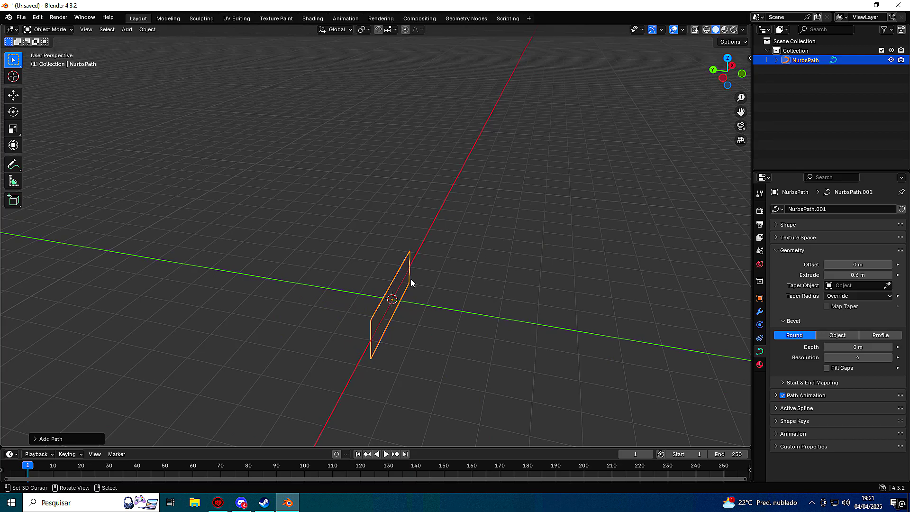
Tilt all the strip's control points by 90° in Edit Mode.
{"action": "key", "text": "KP_1"}
{"action": "key", "text": "KP_3"}
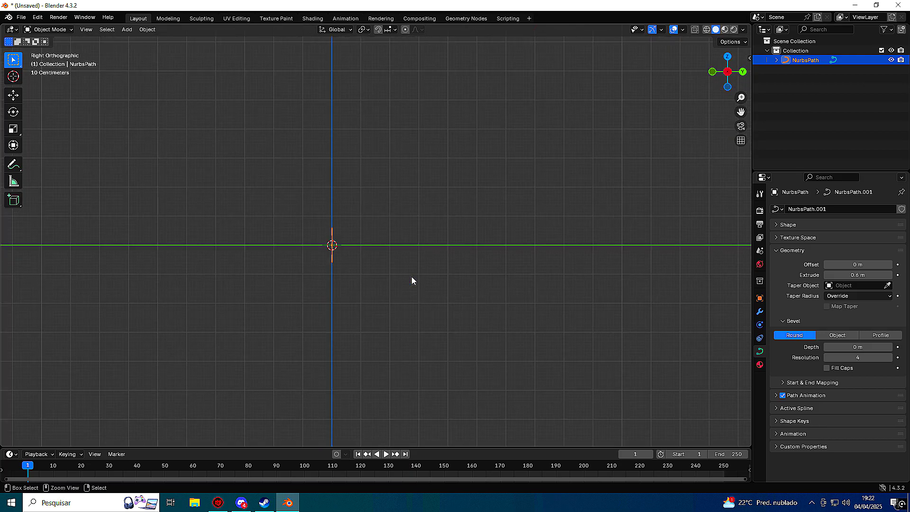
{"action": "key", "text": "ctrl+KP_3"}
{"action": "scroll", "coordinate": [451, 246], "scroll_direction": "down", "scroll_amount": 1}
{"action": "key", "text": "Tab"}
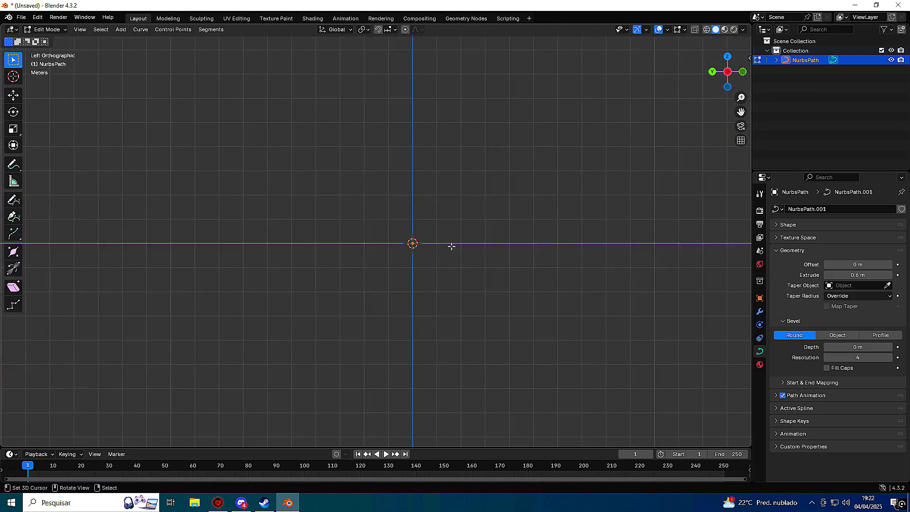
{"action": "key", "text": "ctrl+t"}
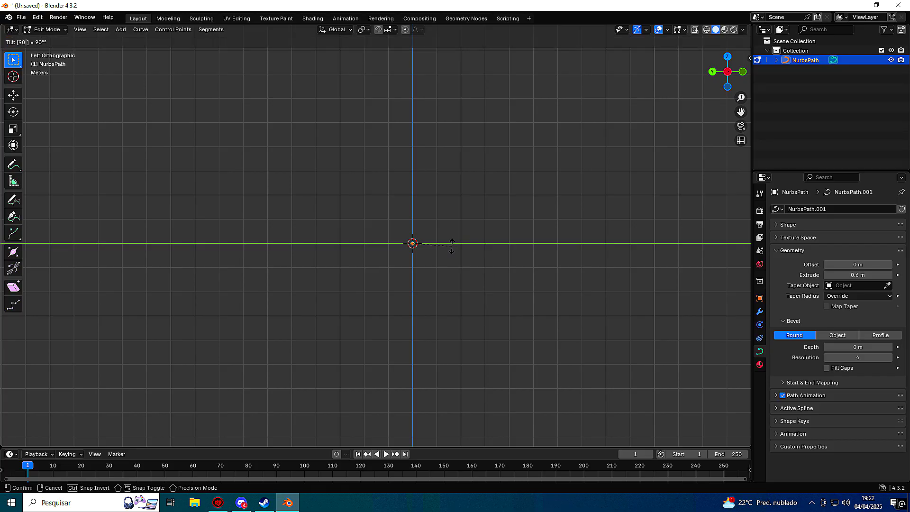
{"action": "key", "text": "Return"}
{"action": "middle_click_drag", "start_coordinate": [451, 246], "coordinate": [356, 284]}
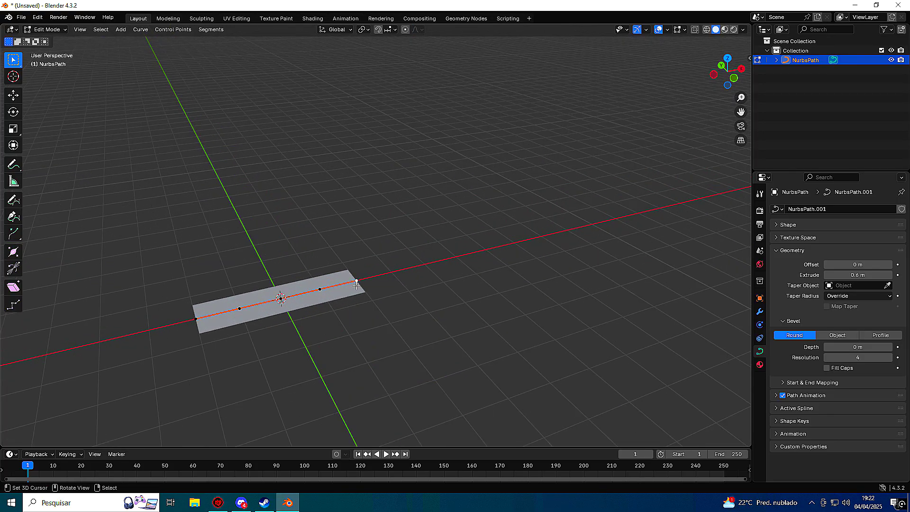
Raise the strip's middle control points and pull its two end points inward to form an arch.
{"action": "left_click", "coordinate": [12, 95]}
{"action": "left_click_drag", "start_coordinate": [279, 261], "coordinate": [274, 223]}
{"action": "left_click", "coordinate": [320, 289]}
{"action": "left_click_drag", "start_coordinate": [317, 260], "coordinate": [316, 195]}
{"action": "left_click", "coordinate": [356, 279]}
{"action": "left_click_drag", "start_coordinate": [388, 276], "coordinate": [344, 286]}
{"action": "left_click", "coordinate": [196, 319]}
{"action": "left_click_drag", "start_coordinate": [195, 318], "coordinate": [304, 323]}
Shrink the radius at the strip's near end point to taper it into a tip.
{"action": "middle_click_drag", "start_coordinate": [304, 322], "coordinate": [372, 331]}
{"action": "key", "text": "alt+s"}
{"action": "left_click_drag", "start_coordinate": [465, 295], "coordinate": [391, 299]}
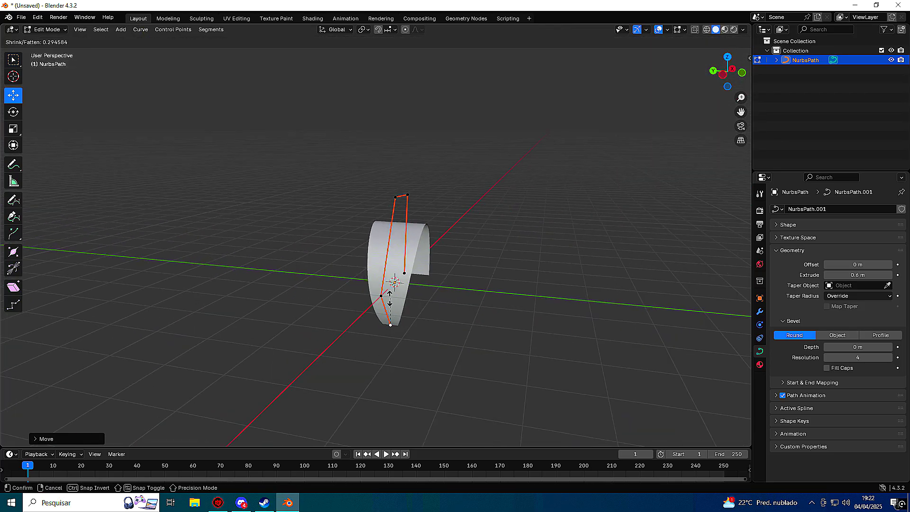
{"action": "left_click", "coordinate": [397, 324]}
Duplicate the arched strip, place the copy beside the original, and return to Object Mode.
{"action": "key", "text": "a"}
{"action": "key", "text": "s"}
{"action": "mouse_move", "coordinate": [407, 279]}
{"action": "middle_mouse_down", "text": "alt"}
{"action": "mouse_move", "coordinate": [395, 280]}
{"action": "mouse_move", "coordinate": [404, 262]}
{"action": "middle_mouse_up", "text": "alt"}
{"action": "left_click", "coordinate": [399, 272]}
{"action": "right_click_drag", "start_coordinate": [402, 312], "coordinate": [396, 350]}
{"action": "middle_click_drag", "start_coordinate": [396, 349], "coordinate": [435, 315]}
{"action": "mouse_move", "coordinate": [468, 316]}
{"action": "right_mouse_down"}
{"action": "mouse_move", "coordinate": [459, 319]}
{"action": "mouse_move", "coordinate": [480, 308]}
{"action": "right_mouse_up"}
{"action": "key", "text": "Tab"}
{"action": "middle_click_drag", "start_coordinate": [483, 309], "coordinate": [448, 315]}
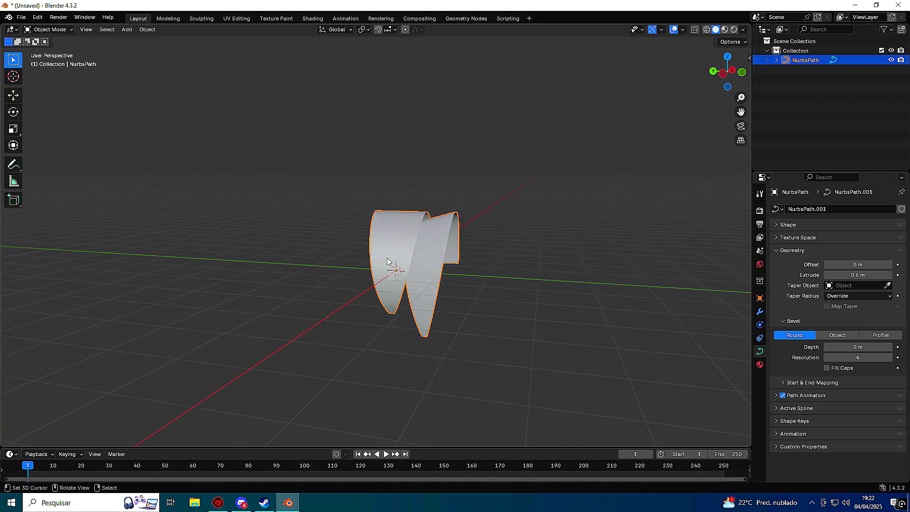
Select the whole first strip in Edit Mode, duplicate it, offset the copy along Y and rescale it.
{"action": "key", "text": "Tab"}
{"action": "left_click", "coordinate": [397, 185]}
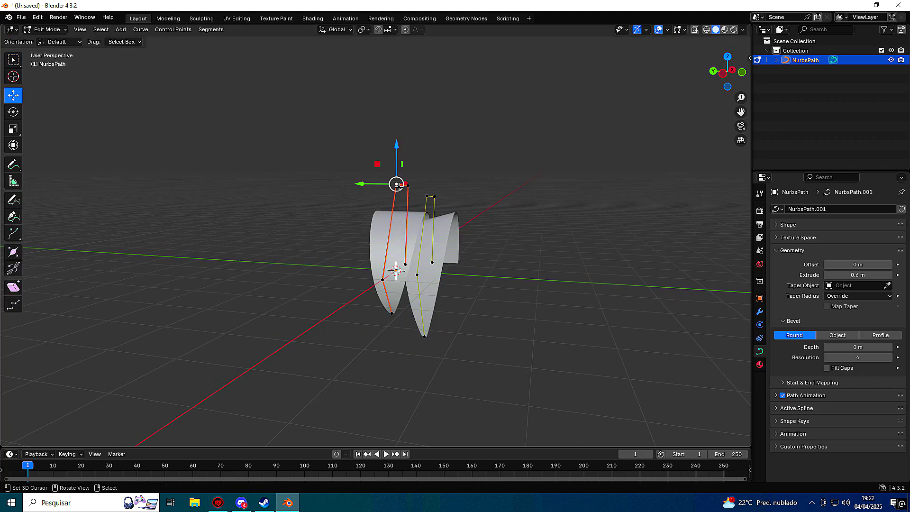
{"action": "middle_click_drag", "start_coordinate": [405, 188], "coordinate": [407, 267]}
{"action": "key", "text": "ctrl+l"}
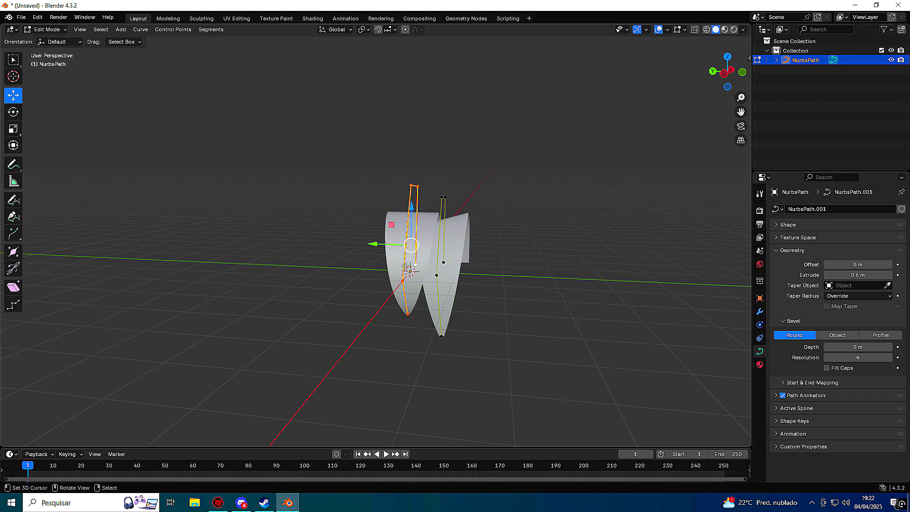
{"action": "key", "text": "shift+d"}
{"action": "left_click", "coordinate": [406, 266]}
{"action": "left_click_drag", "start_coordinate": [391, 245], "coordinate": [364, 242]}
{"action": "key", "text": "s"}
{"action": "left_click", "coordinate": [446, 242]}
{"action": "key", "text": "Tab"}
Delete the object made of arched strips.
{"action": "middle_click_drag", "start_coordinate": [446, 242], "coordinate": [462, 274]}
{"action": "key", "text": "x"}
{"action": "left_click", "coordinate": [444, 274]}
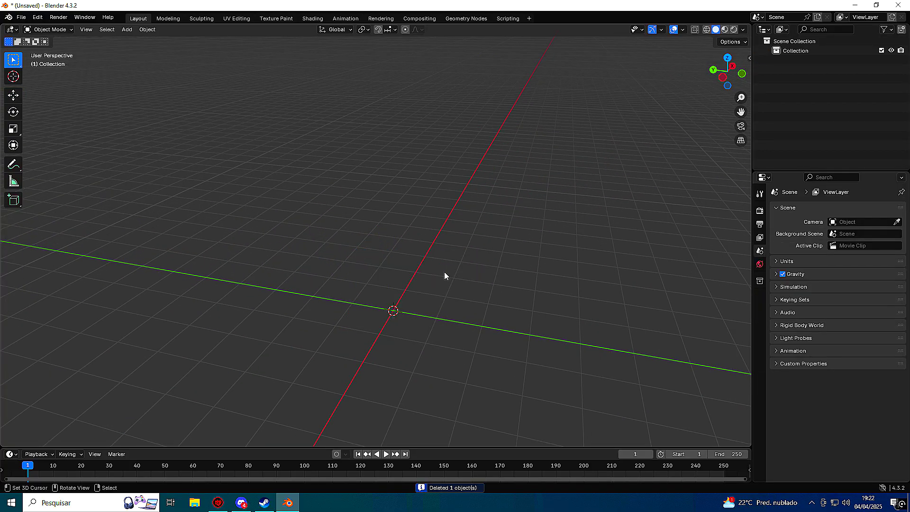
{"action": "middle_click_drag", "start_coordinate": [445, 275], "coordinate": [398, 247]}
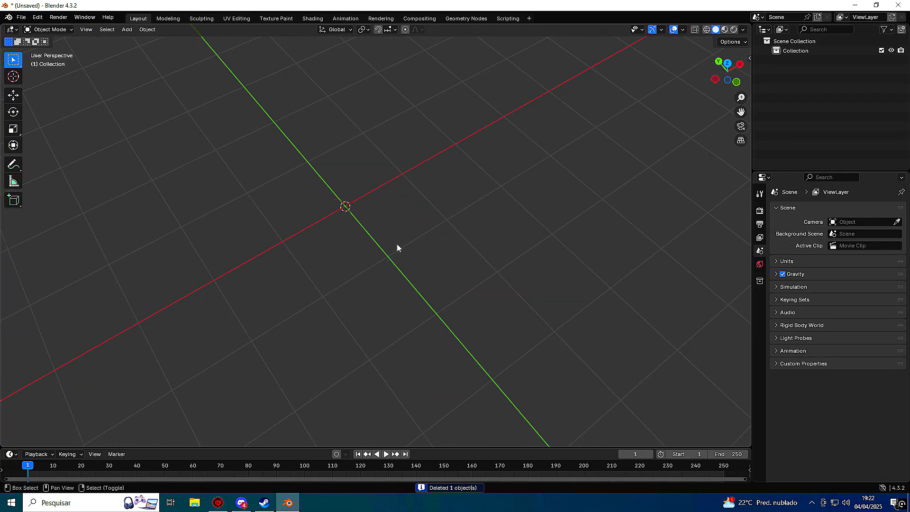
Add a new path curve and enter Edit Mode.
{"action": "key", "text": "shift+a"}
{"action": "mouse_move", "coordinate": [397, 244]}
{"action": "left_click", "coordinate": [436, 285]}
{"action": "middle_click_drag", "start_coordinate": [437, 280], "coordinate": [459, 304]}
{"action": "key", "text": "Tab"}
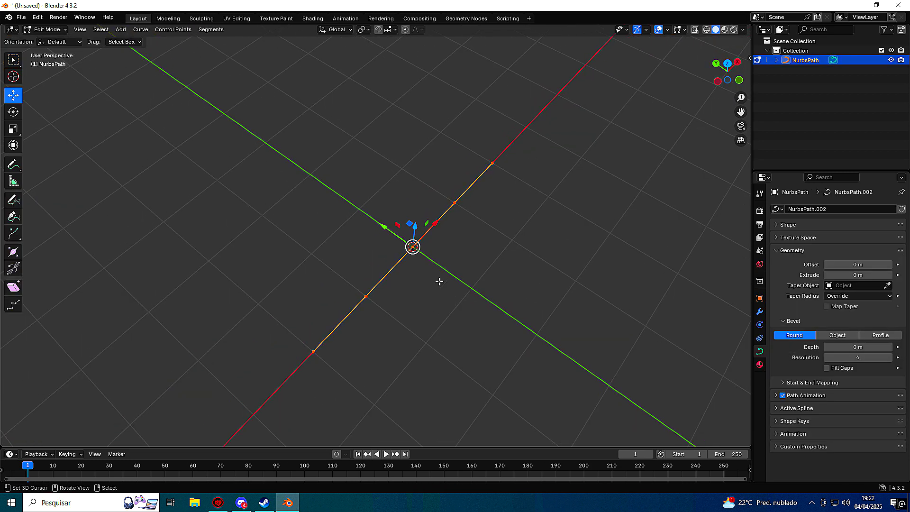
Set the new path's bevel depth to 0.12 m to turn it into a tube.
{"action": "middle_click_drag", "start_coordinate": [551, 264], "coordinate": [514, 246]}
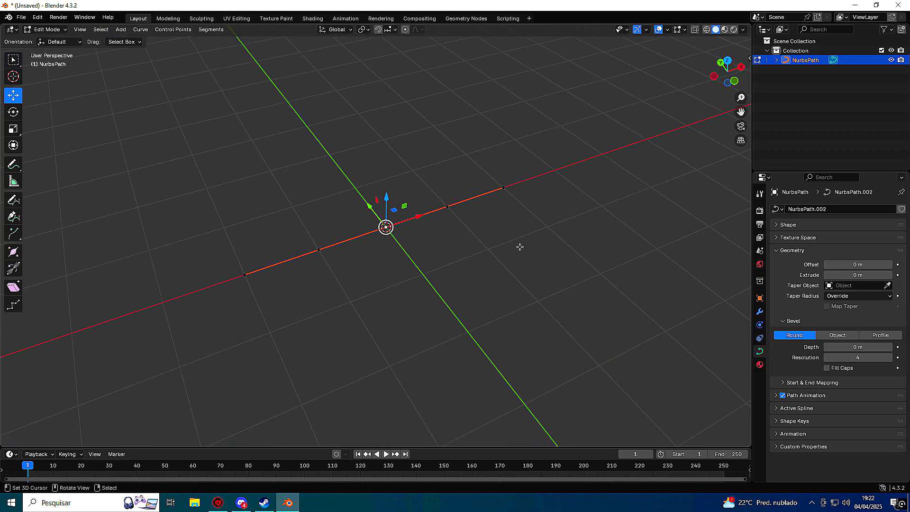
{"action": "middle_click_drag", "start_coordinate": [463, 202], "coordinate": [420, 198]}
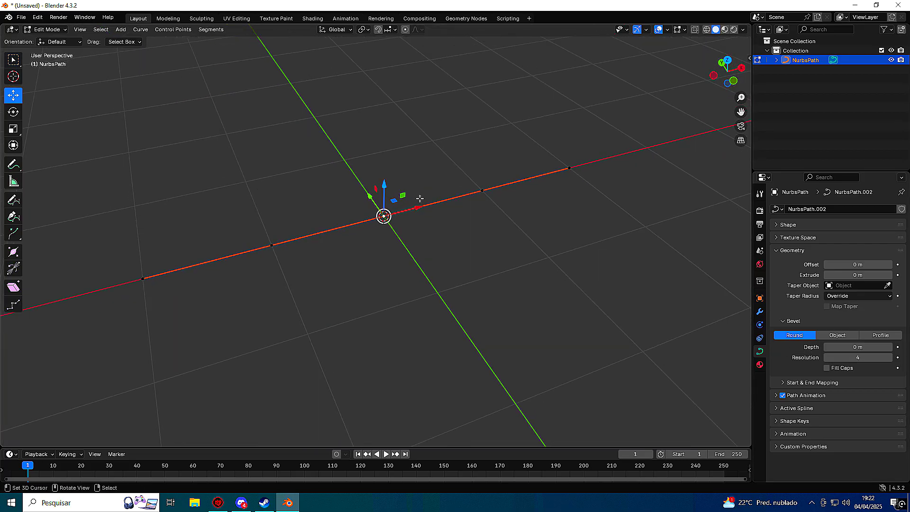
{"action": "key", "text": "Tab"}
{"action": "key", "text": "Tab"}
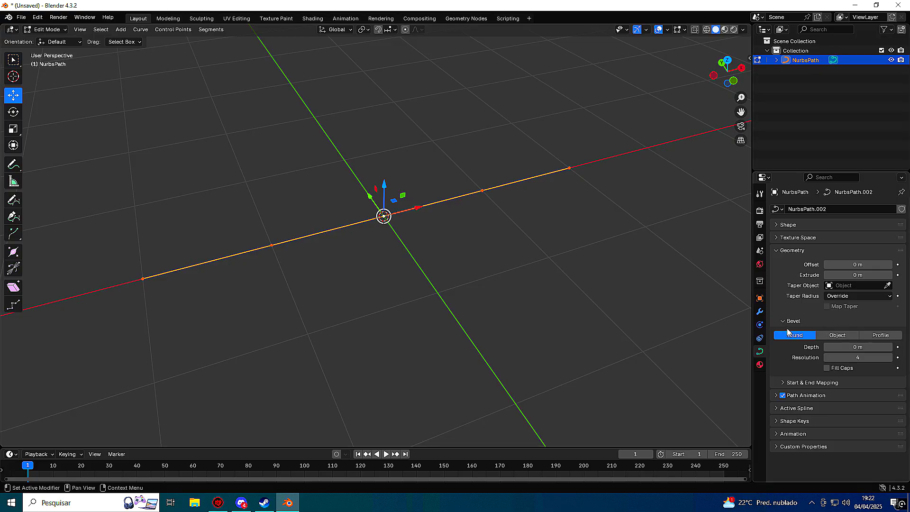
{"action": "left_click_drag", "start_coordinate": [848, 347], "coordinate": [875, 347]}
Extrude three control points from the path's end, curving the tube upward and back over itself.
{"action": "middle_click_drag", "start_coordinate": [583, 199], "coordinate": [565, 180]}
{"action": "key", "text": "e"}
{"action": "left_click", "coordinate": [572, 121]}
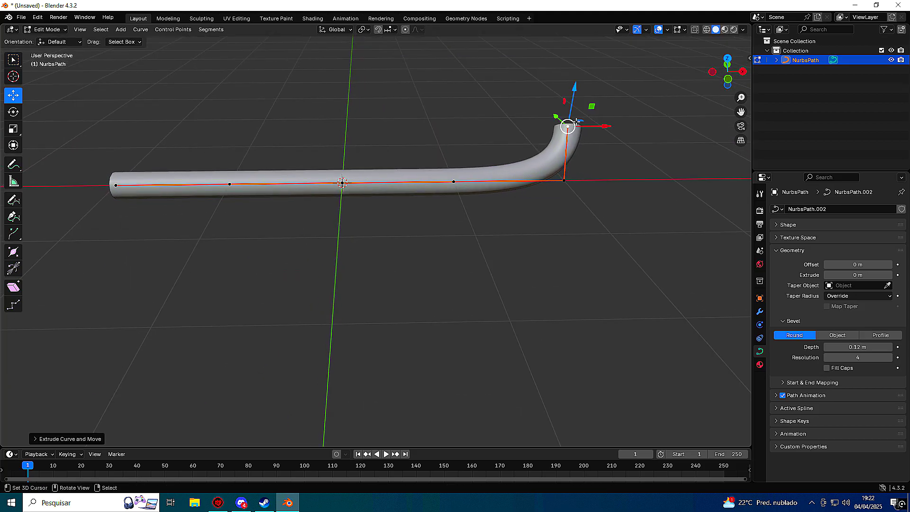
{"action": "key", "text": "e"}
{"action": "left_click", "coordinate": [525, 93]}
{"action": "key", "text": "e"}
{"action": "left_click", "coordinate": [456, 108]}
Extrude further control points to wrap the tube's end around its straight section.
{"action": "middle_click_drag", "start_coordinate": [456, 108], "coordinate": [347, 159]}
{"action": "key", "text": "e"}
{"action": "left_click", "coordinate": [265, 150]}
{"action": "middle_click_drag", "start_coordinate": [265, 149], "coordinate": [526, 195]}
{"action": "right_click_drag", "start_coordinate": [499, 179], "coordinate": [524, 151]}
{"action": "right_click", "coordinate": [500, 159]}
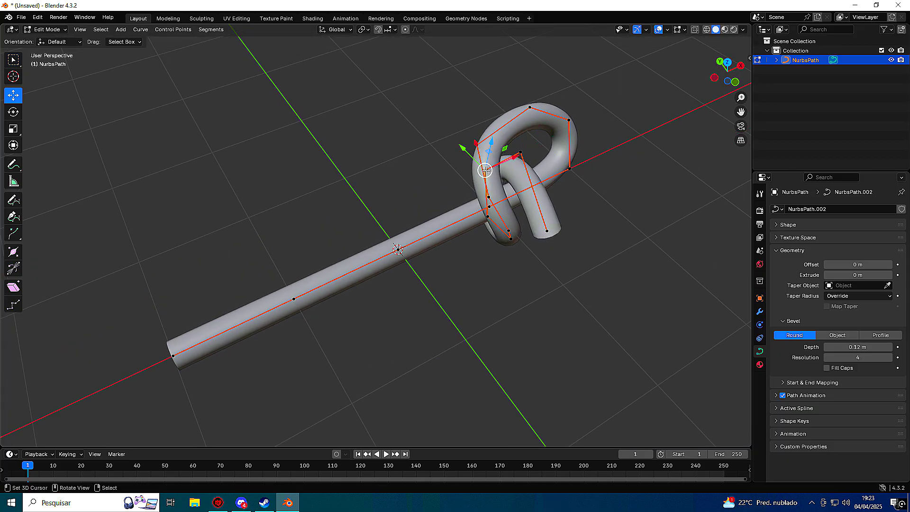
Reposition the loop's control points to shape an even knot around the straight section.
{"action": "left_click_drag", "start_coordinate": [486, 170], "coordinate": [472, 161]}
{"action": "middle_click_drag", "start_coordinate": [472, 161], "coordinate": [654, 130]}
{"action": "left_click_drag", "start_coordinate": [307, 125], "coordinate": [263, 128]}
{"action": "left_click", "coordinate": [289, 166]}
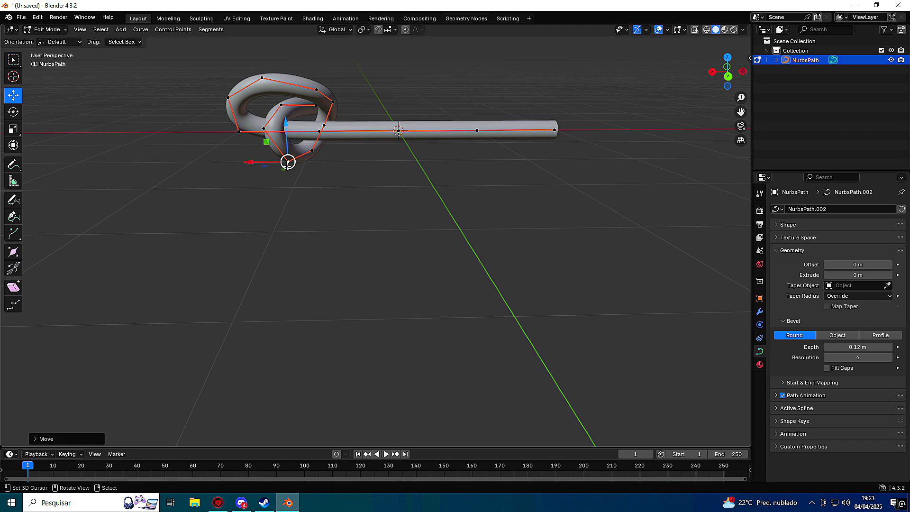
{"action": "middle_click_drag", "start_coordinate": [287, 164], "coordinate": [326, 188]}
{"action": "right_click_drag", "start_coordinate": [191, 150], "coordinate": [221, 148]}
{"action": "right_click_drag", "start_coordinate": [188, 121], "coordinate": [218, 121]}
{"action": "middle_click_drag", "start_coordinate": [252, 155], "coordinate": [461, 198]}
{"action": "right_click_drag", "start_coordinate": [455, 199], "coordinate": [428, 207]}
{"action": "right_click_drag", "start_coordinate": [473, 231], "coordinate": [456, 229]}
{"action": "right_click_drag", "start_coordinate": [386, 182], "coordinate": [397, 200]}
{"action": "right_click_drag", "start_coordinate": [339, 217], "coordinate": [355, 223]}
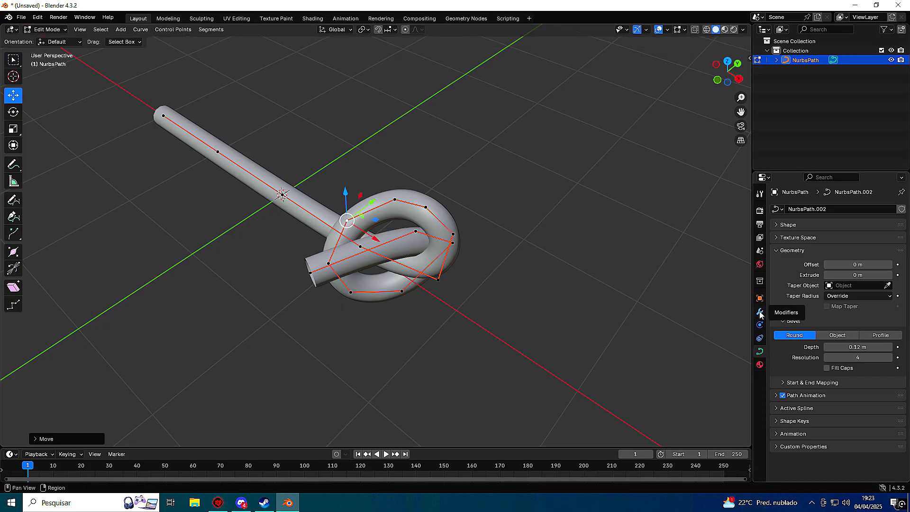
Check the knot in Object Mode and move one of its outer control points in Edit Mode.
{"action": "key", "text": "Tab"}
{"action": "middle_click_drag", "start_coordinate": [526, 228], "coordinate": [515, 334]}
{"action": "key", "text": "Tab"}
{"action": "right_click_drag", "start_coordinate": [516, 334], "coordinate": [486, 320]}
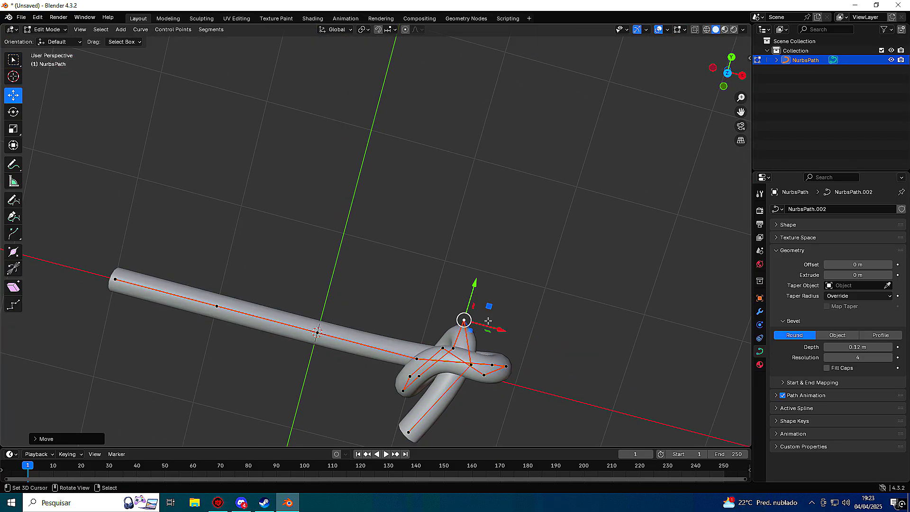
{"action": "middle_click_drag", "start_coordinate": [486, 320], "coordinate": [483, 280]}
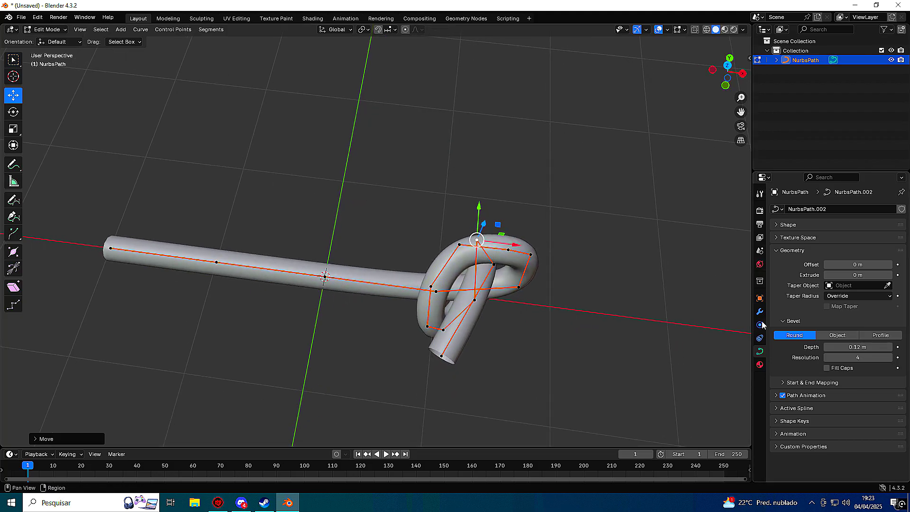
Extrude the tube's end control point away from the knot to lengthen the tail.
{"action": "left_click", "coordinate": [441, 356]}
{"action": "key", "text": "e"}
{"action": "left_click", "coordinate": [603, 380]}
{"action": "middle_click_drag", "start_coordinate": [353, 308], "coordinate": [258, 289]}
Collapse the path's Geometry settings and expand its Shape settings.
{"action": "left_click", "coordinate": [778, 250]}
{"action": "left_click", "coordinate": [776, 250]}
{"action": "left_click", "coordinate": [776, 249]}
{"action": "left_click", "coordinate": [775, 225]}
{"action": "left_click", "coordinate": [775, 225]}
{"action": "left_click", "coordinate": [775, 225]}
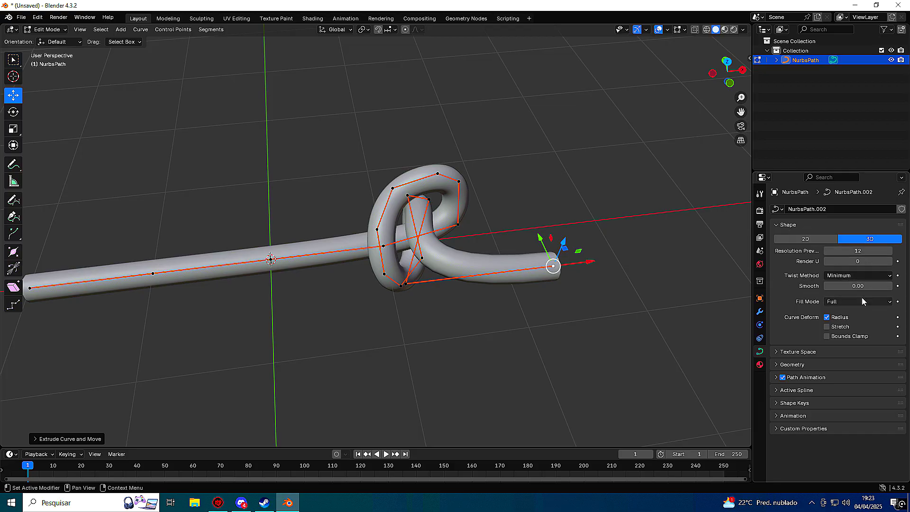
{"action": "middle_click_drag", "start_coordinate": [532, 295], "coordinate": [551, 284]}
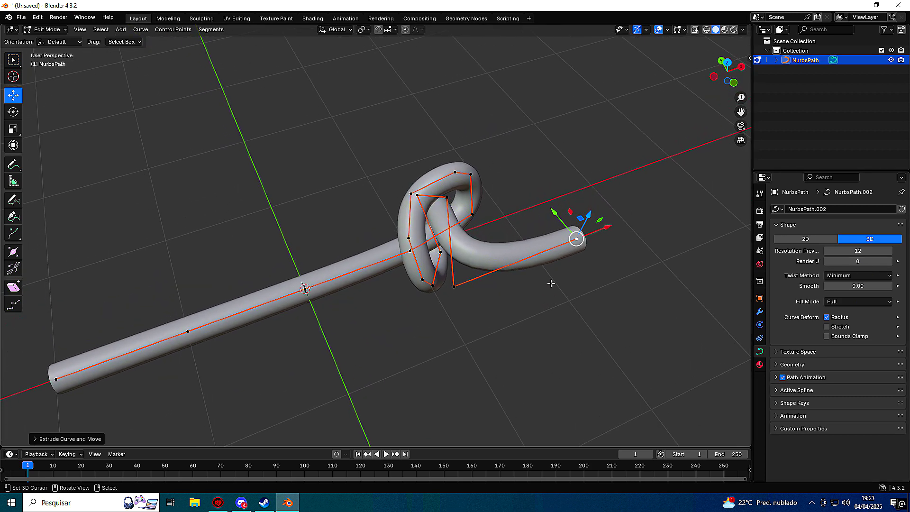
Switch the knotted path's shape from 3D to 2D and back to 3D.
{"action": "middle_click_drag", "start_coordinate": [483, 133], "coordinate": [468, 172]}
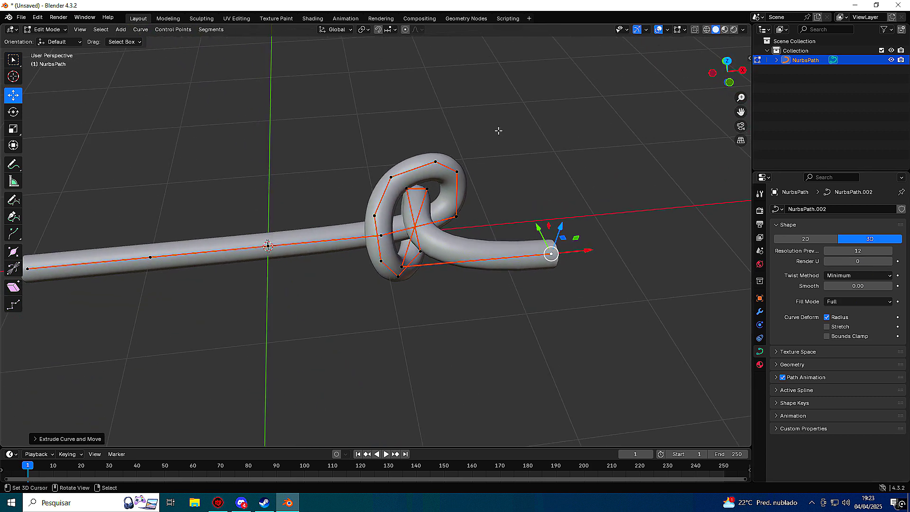
{"action": "middle_click_drag", "start_coordinate": [498, 130], "coordinate": [496, 146]}
{"action": "middle_click_drag", "start_coordinate": [500, 185], "coordinate": [597, 213]}
{"action": "left_click", "coordinate": [806, 239]}
{"action": "left_click", "coordinate": [864, 240]}
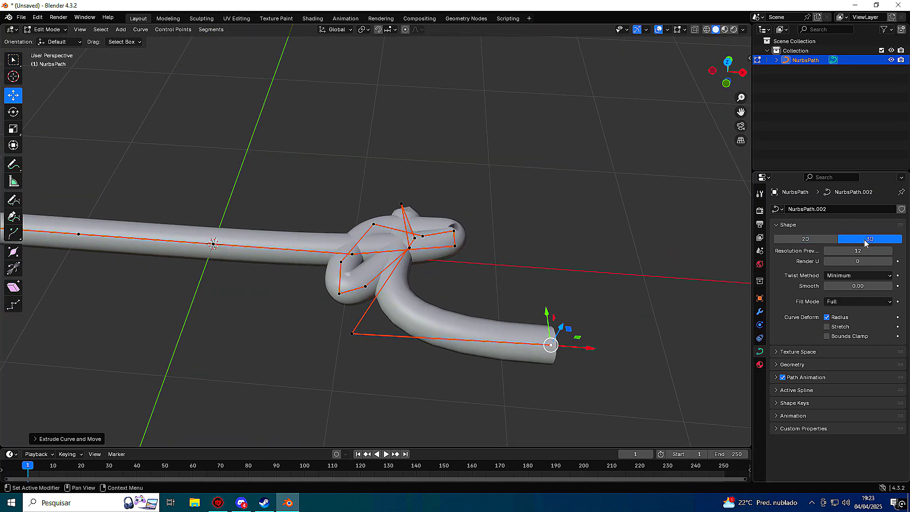
{"action": "middle_click_drag", "start_coordinate": [457, 195], "coordinate": [479, 195]}
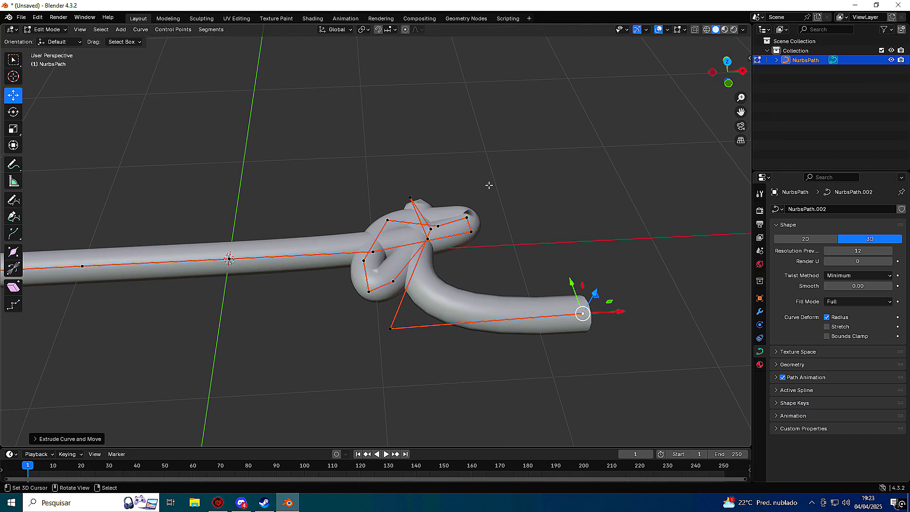
Undo the 2D and 3D switches and check the path's Twist Method options.
{"action": "key", "text": "ctrl+z"}
{"action": "key", "text": "ctrl+z"}
{"action": "left_click", "coordinate": [891, 276]}
{"action": "left_click", "coordinate": [893, 277]}
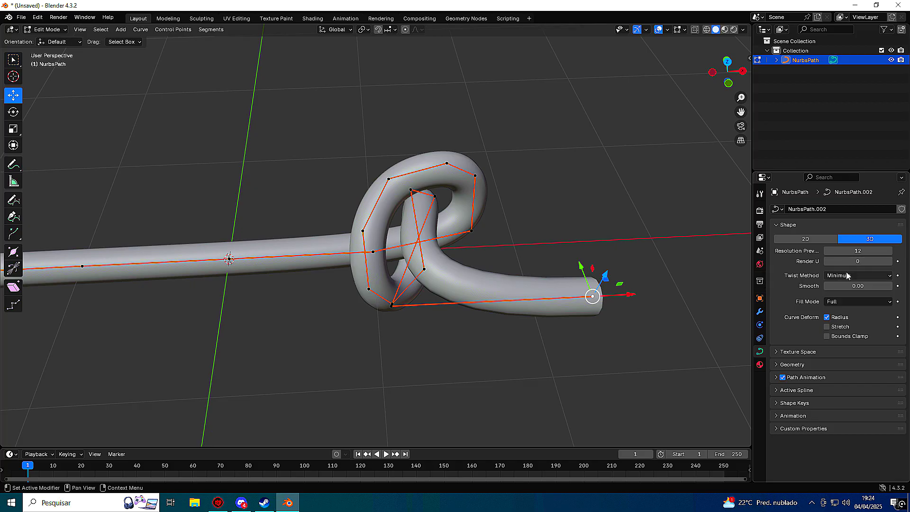
Reposition the control points at the top of the knot's loop, checking the tube in Object Mode between moves.
{"action": "middle_click_drag", "start_coordinate": [639, 254], "coordinate": [650, 149]}
{"action": "middle_click_drag", "start_coordinate": [548, 121], "coordinate": [473, 183]}
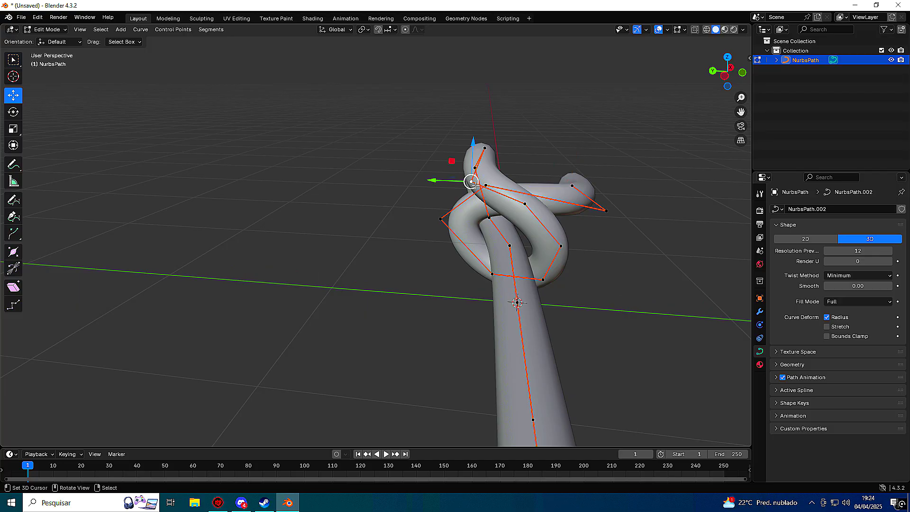
{"action": "left_click_drag", "start_coordinate": [493, 184], "coordinate": [474, 171]}
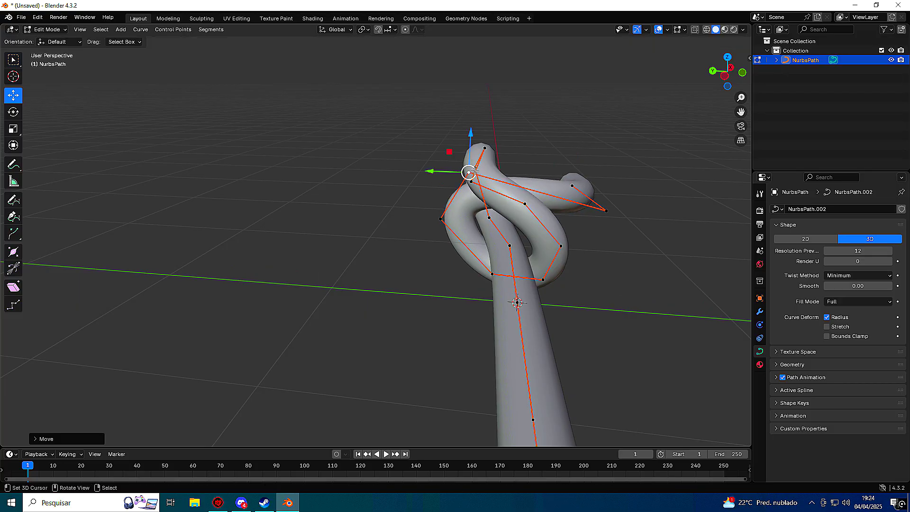
{"action": "left_click", "coordinate": [444, 217]}
{"action": "key", "text": "Tab"}
{"action": "middle_click_drag", "start_coordinate": [444, 217], "coordinate": [420, 220]}
{"action": "key", "text": "Tab"}
{"action": "left_click", "coordinate": [417, 170]}
{"action": "left_click_drag", "start_coordinate": [416, 169], "coordinate": [398, 175]}
Examine the knot's shape in Edit Mode and Object Mode from the top and in perspective.
{"action": "key", "text": "Tab"}
{"action": "middle_click_drag", "start_coordinate": [683, 250], "coordinate": [528, 282]}
{"action": "key", "text": "Tab"}
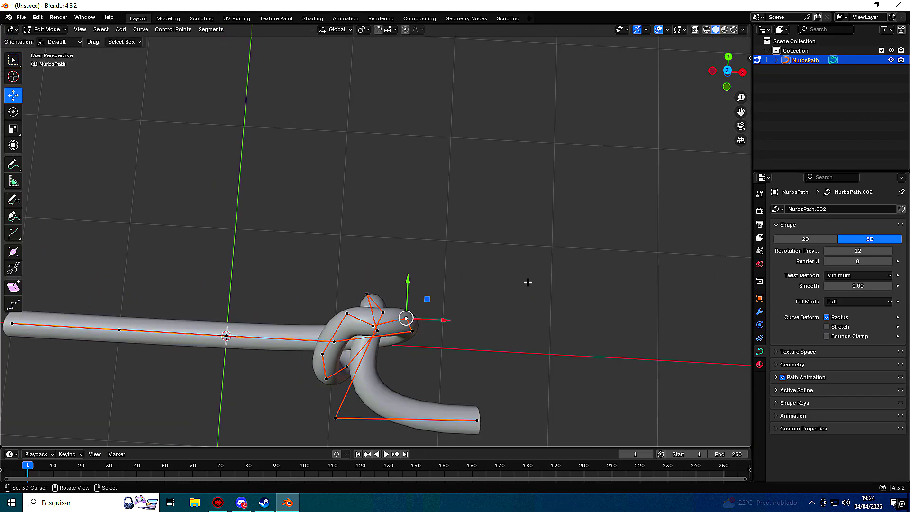
{"action": "key", "text": "KP_7"}
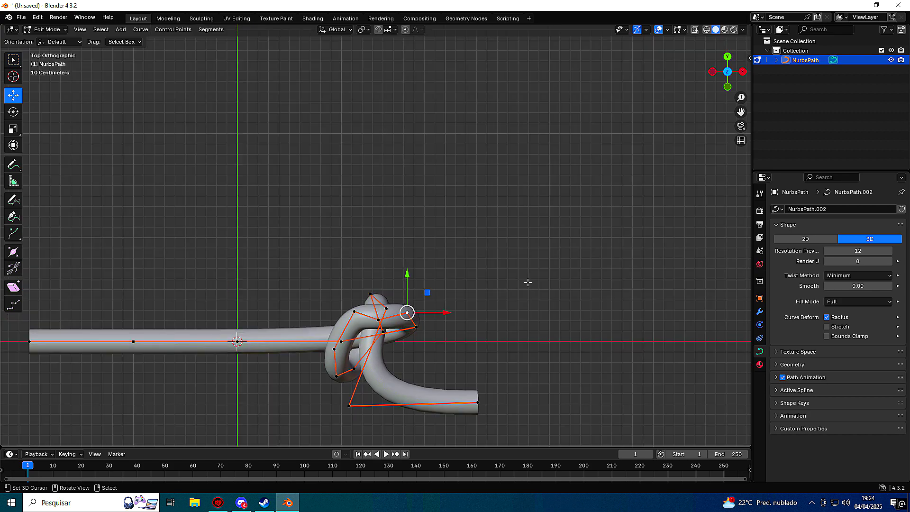
{"action": "middle_click_drag", "start_coordinate": [505, 286], "coordinate": [532, 190], "text": "shift"}
{"action": "key", "text": "Tab"}
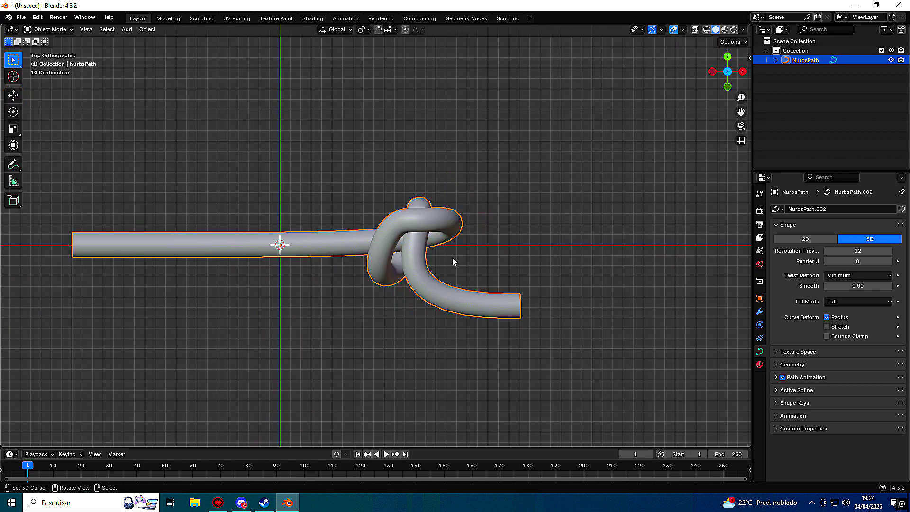
{"action": "middle_click_drag", "start_coordinate": [469, 249], "coordinate": [463, 209]}
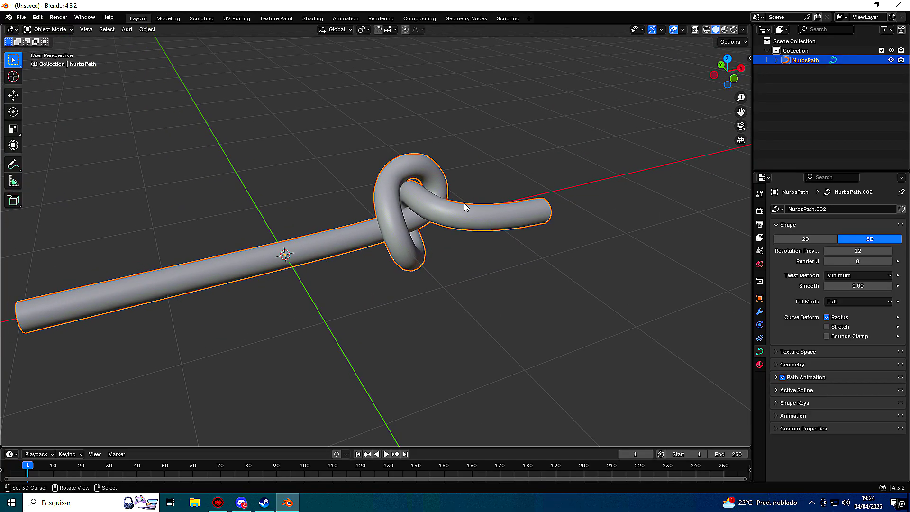
Delete the knotted path from the scene and undo the deletion.
{"action": "scroll", "coordinate": [465, 207], "scroll_direction": "down", "scroll_amount": 2}
{"action": "key", "text": "x"}
{"action": "left_click", "coordinate": [446, 200]}
{"action": "key", "text": "shift+a"}
{"action": "mouse_move", "coordinate": [403, 193]}
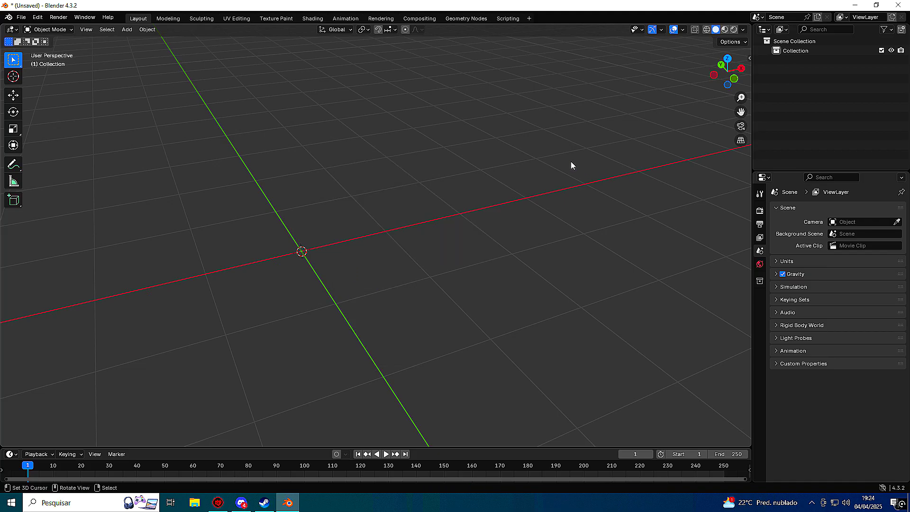
{"action": "key", "text": "ctrl+z"}
Convert the knotted path to a mesh in Object Mode.
{"action": "key", "text": "Tab"}
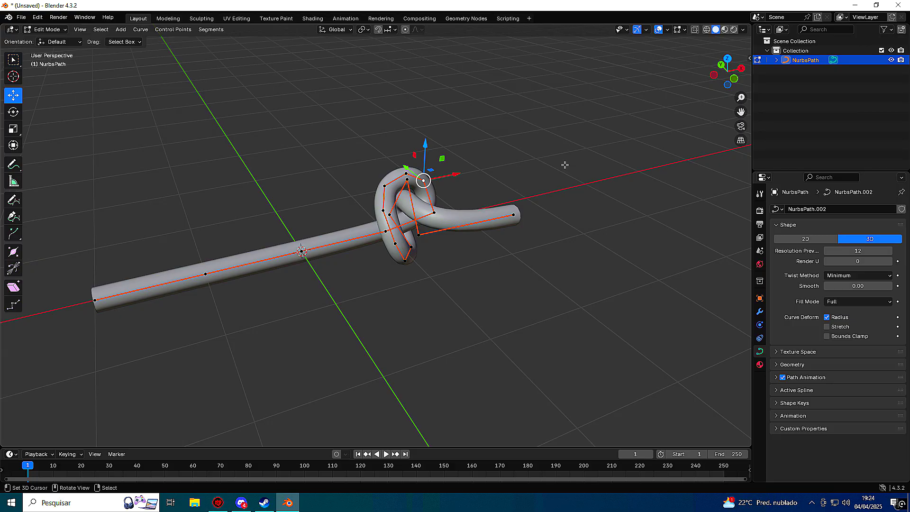
{"action": "key", "text": "Tab"}
{"action": "middle_click_drag", "start_coordinate": [579, 186], "coordinate": [474, 198]}
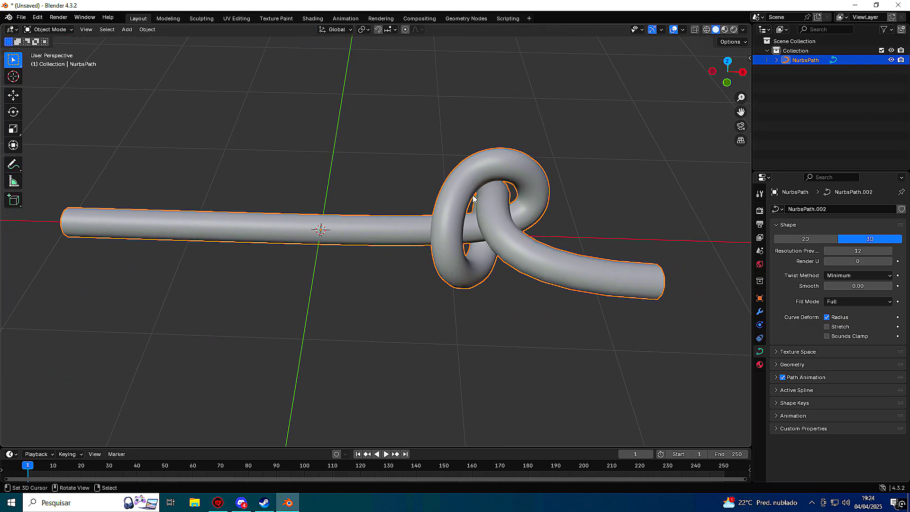
{"action": "mouse_move", "coordinate": [470, 199]}
{"action": "middle_mouse_down"}
{"action": "mouse_move", "coordinate": [504, 200]}
{"action": "mouse_move", "coordinate": [587, 161]}
{"action": "mouse_move", "coordinate": [483, 182]}
{"action": "mouse_move", "coordinate": [476, 205]}
{"action": "middle_mouse_up"}
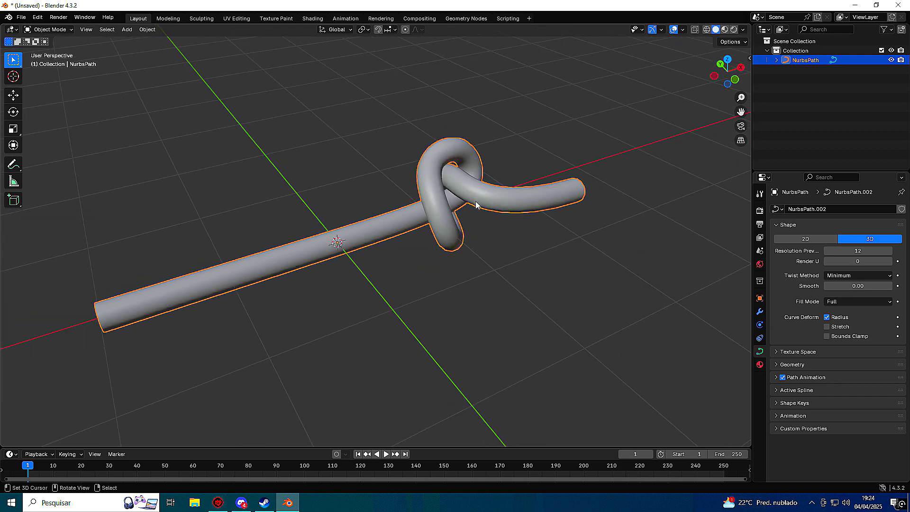
{"action": "key", "text": "Tab"}
{"action": "key", "text": "Tab"}
{"action": "left_click", "coordinate": [147, 29]}
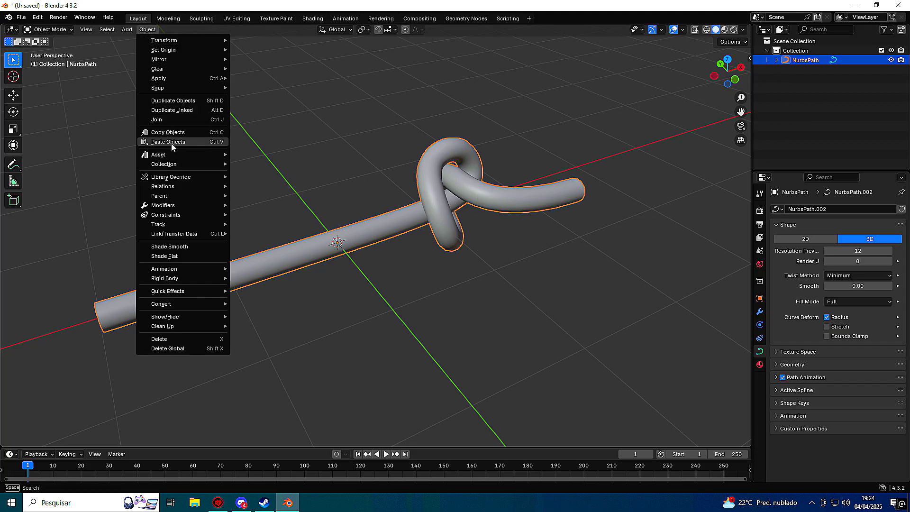
{"action": "mouse_move", "coordinate": [185, 308]}
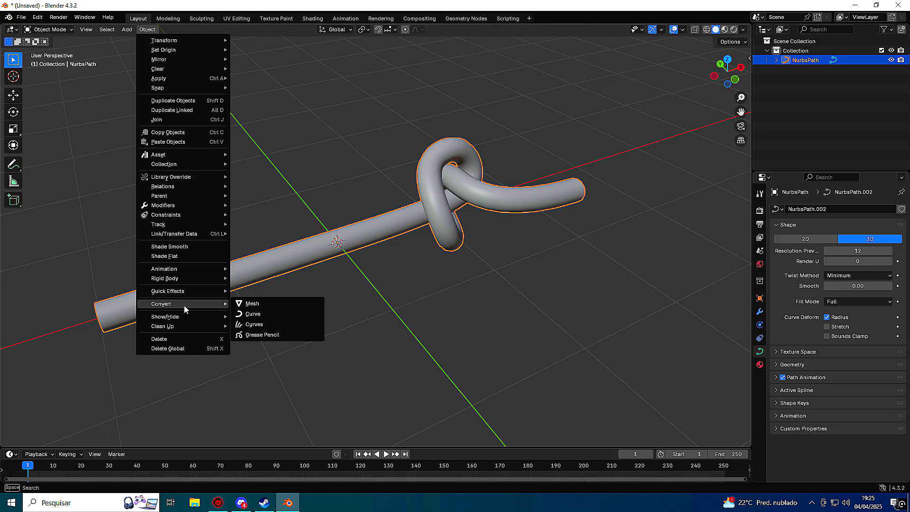
{"action": "left_click", "coordinate": [147, 30]}
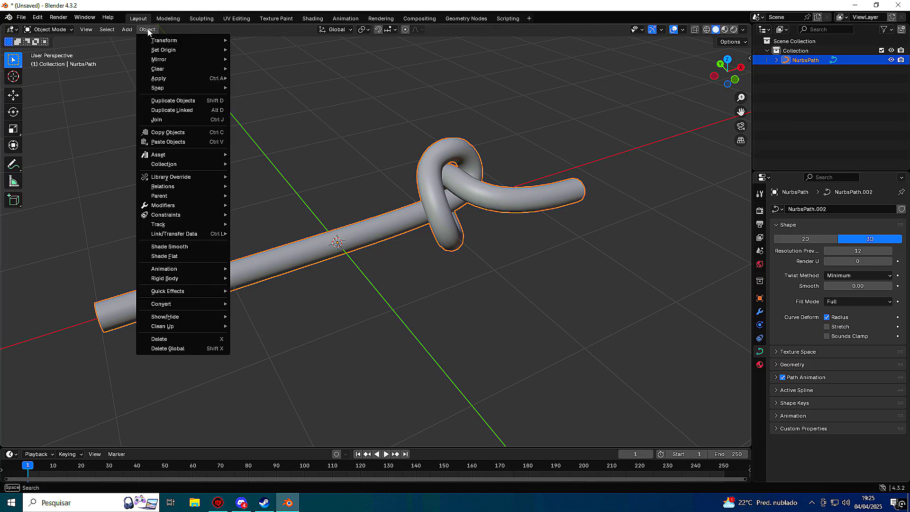
{"action": "mouse_move", "coordinate": [195, 306]}
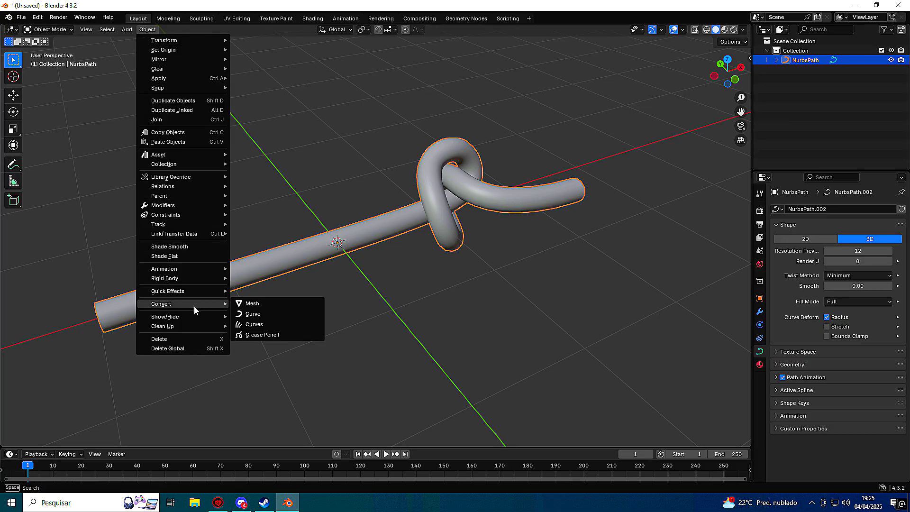
{"action": "left_click", "coordinate": [247, 303]}
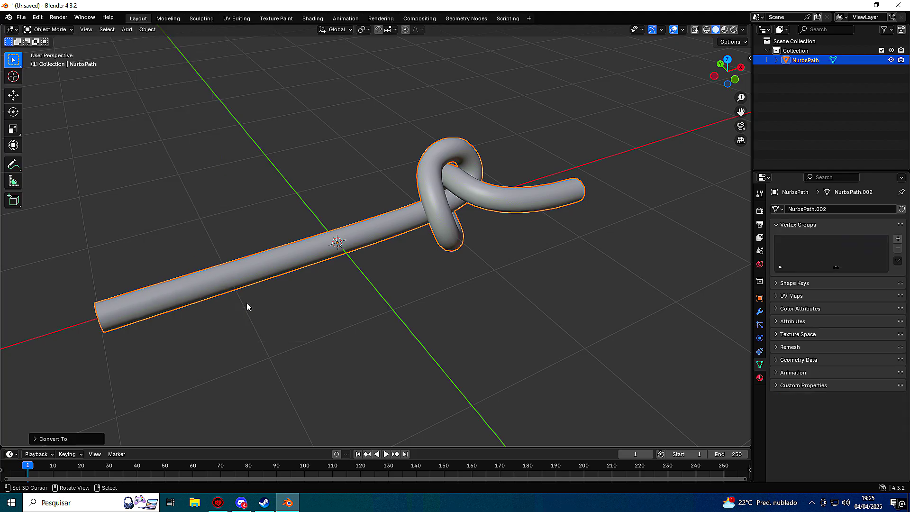
Try moving an edge loop at the middle of the mesh's straight section, and undo the move.
{"action": "key", "text": "Tab"}
{"action": "mouse_move", "coordinate": [349, 280]}
{"action": "middle_mouse_down"}
{"action": "mouse_move", "coordinate": [361, 285]}
{"action": "mouse_move", "coordinate": [422, 259]}
{"action": "mouse_move", "coordinate": [453, 233]}
{"action": "mouse_move", "coordinate": [392, 270]}
{"action": "mouse_move", "coordinate": [353, 264]}
{"action": "mouse_move", "coordinate": [343, 273]}
{"action": "middle_mouse_up"}
{"action": "key", "text": "Tab"}
{"action": "key", "text": "Tab"}
{"action": "key", "text": "2"}
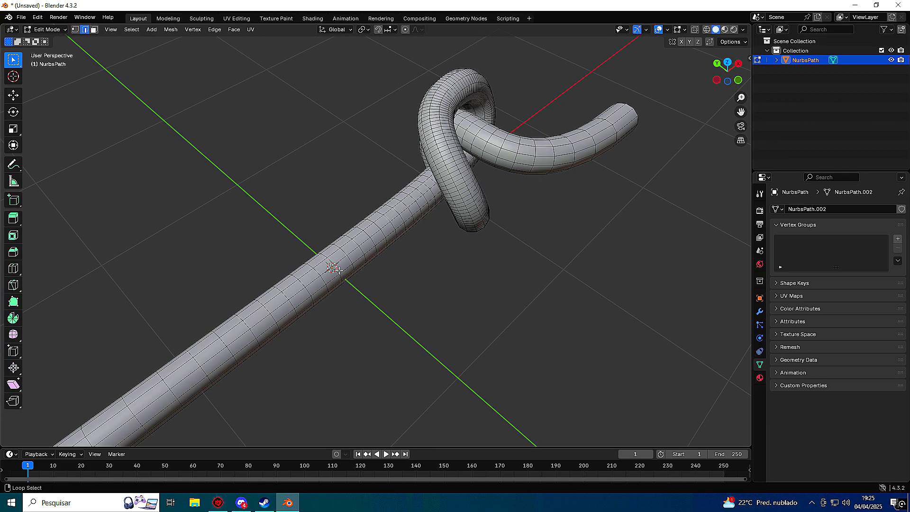
{"action": "key", "text": "g"}
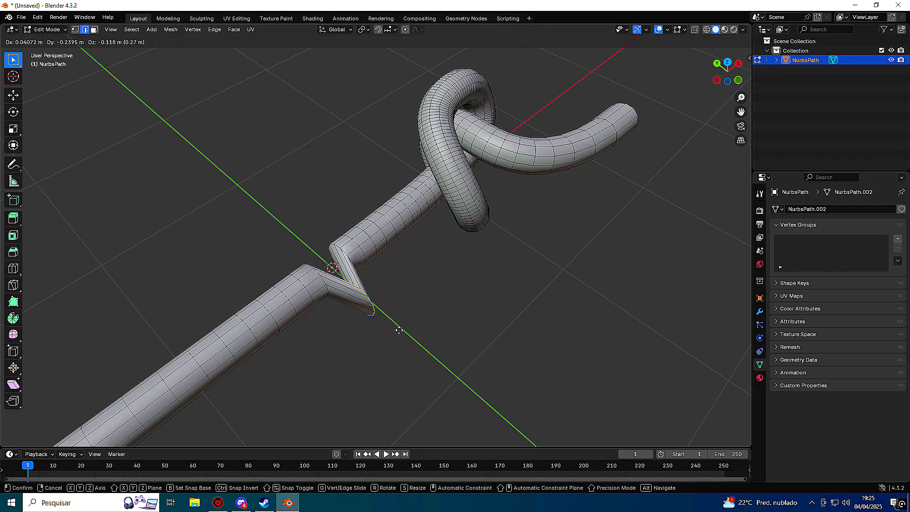
{"action": "left_click", "coordinate": [343, 271]}
{"action": "middle_click_drag", "start_coordinate": [339, 277], "coordinate": [257, 295]}
{"action": "key", "text": "ctrl+z"}
{"action": "middle_click_drag", "start_coordinate": [410, 313], "coordinate": [419, 329]}
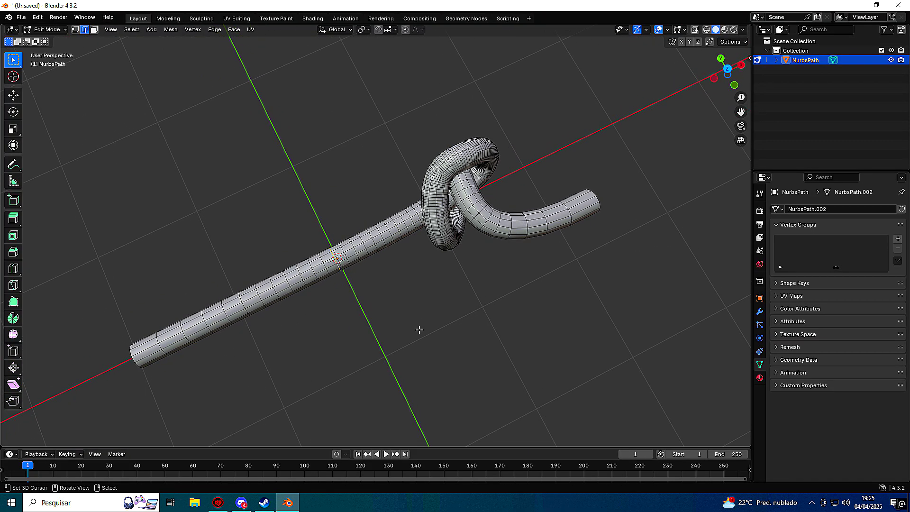
Open the mesh in the Sculpting workspace and choose the Grab brush with a 251 px radius.
{"action": "key", "text": "Tab"}
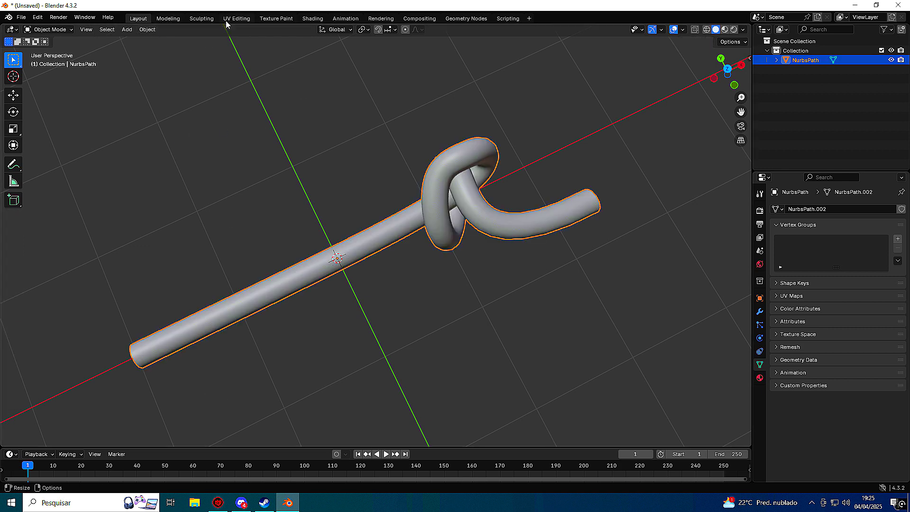
{"action": "left_click", "coordinate": [190, 19]}
{"action": "left_click", "coordinate": [552, 469]}
{"action": "middle_click_drag", "start_coordinate": [553, 440], "coordinate": [340, 159]}
{"action": "left_click_drag", "start_coordinate": [83, 46], "coordinate": [125, 43]}
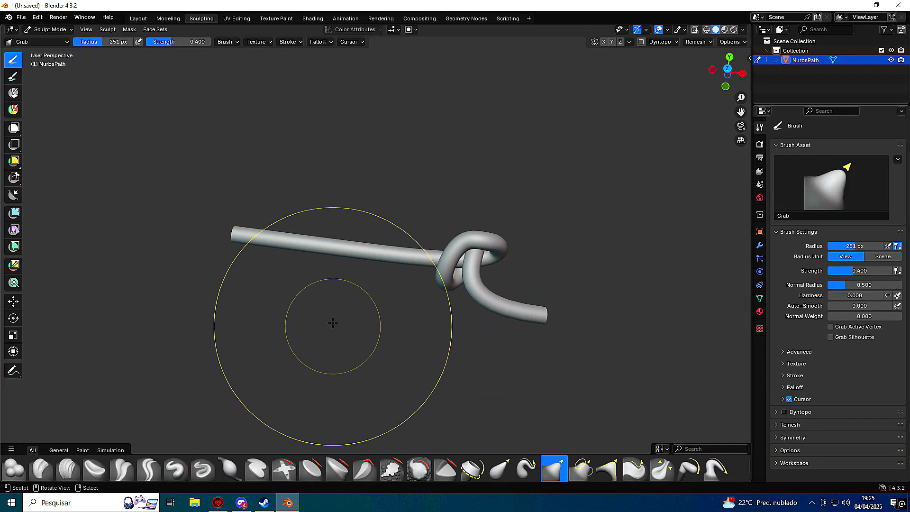
Bend the straight section upward and pull the knot's loop downward with the Grab brush.
{"action": "mouse_move", "coordinate": [337, 254]}
{"action": "left_mouse_down"}
{"action": "mouse_move", "coordinate": [420, 192]}
{"action": "mouse_move", "coordinate": [384, 147]}
{"action": "mouse_move", "coordinate": [301, 166]}
{"action": "mouse_move", "coordinate": [189, 163]}
{"action": "left_mouse_up"}
{"action": "scroll", "coordinate": [289, 241], "scroll_direction": "up", "scroll_amount": 2}
{"action": "scroll", "coordinate": [290, 242], "scroll_direction": "up", "scroll_amount": 1}
{"action": "left_click_drag", "start_coordinate": [379, 214], "coordinate": [407, 187]}
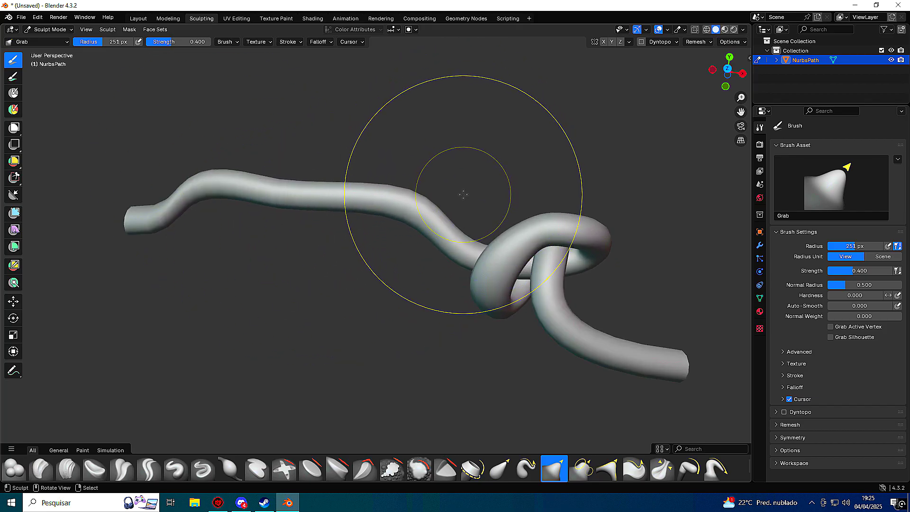
{"action": "mouse_move", "coordinate": [500, 285]}
{"action": "left_mouse_down"}
{"action": "mouse_move", "coordinate": [494, 184]}
{"action": "mouse_move", "coordinate": [512, 237]}
{"action": "mouse_move", "coordinate": [522, 359]}
{"action": "left_mouse_up"}
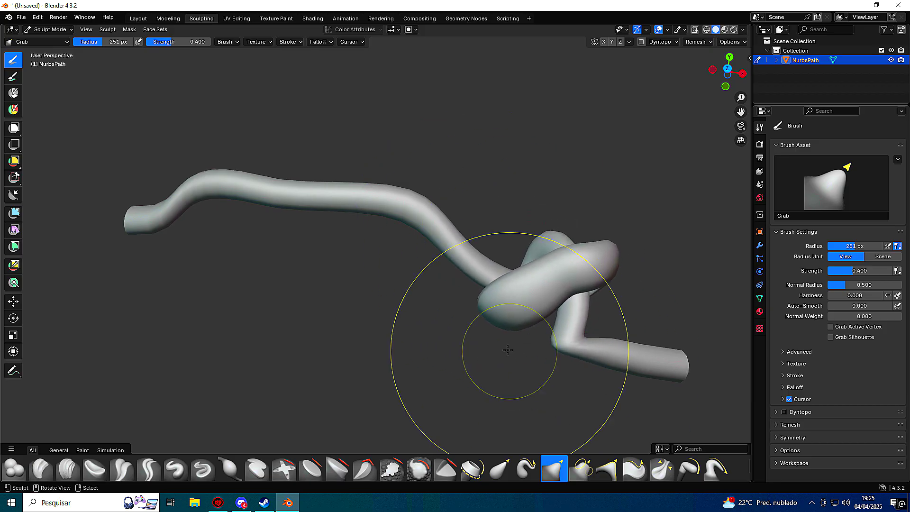
Undo the Grab strokes and open the mesh for editing in the Modeling workspace.
{"action": "scroll", "coordinate": [474, 341], "scroll_direction": "down", "scroll_amount": 3}
{"action": "mouse_move", "coordinate": [455, 331]}
{"action": "middle_mouse_down"}
{"action": "mouse_move", "coordinate": [514, 273]}
{"action": "mouse_move", "coordinate": [479, 304]}
{"action": "middle_mouse_up"}
{"action": "key", "text": "ctrl+Tab"}
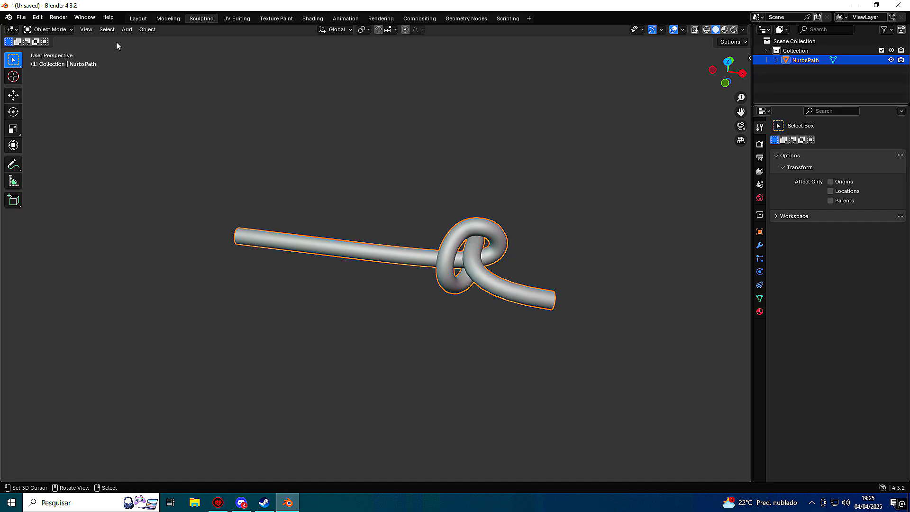
{"action": "left_click", "coordinate": [160, 18]}
{"action": "middle_click_drag", "start_coordinate": [450, 265], "coordinate": [488, 256]}
{"action": "key", "text": "Tab"}
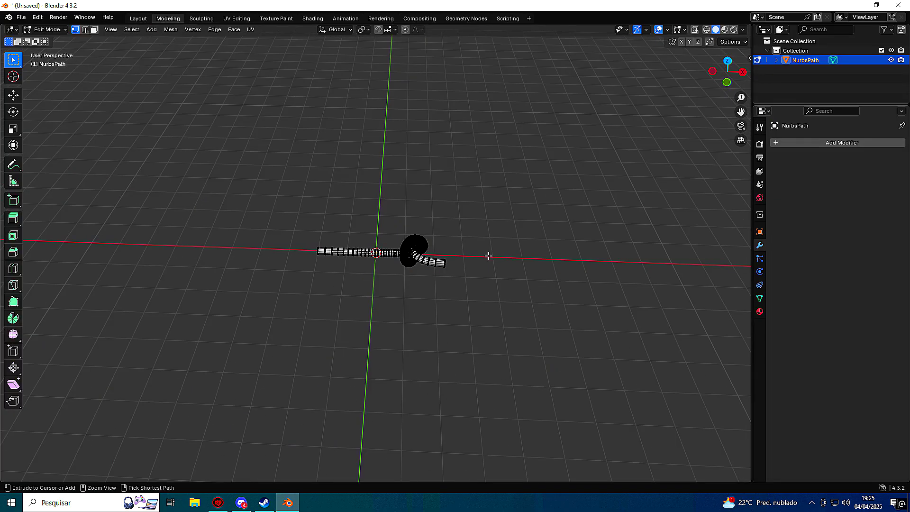
Undo the mesh conversion and select all of the path's control points in Edit Mode to check them.
{"action": "key", "text": "Tab"}
{"action": "scroll", "coordinate": [476, 275], "scroll_direction": "up", "scroll_amount": 3}
{"action": "middle_click_drag", "start_coordinate": [463, 280], "coordinate": [405, 300]}
{"action": "key", "text": "a"}
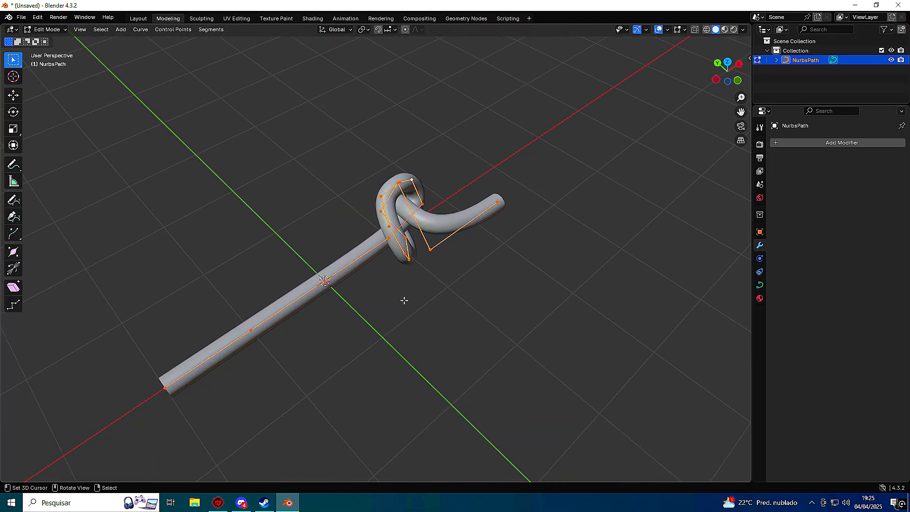
{"action": "key", "text": "Tab"}
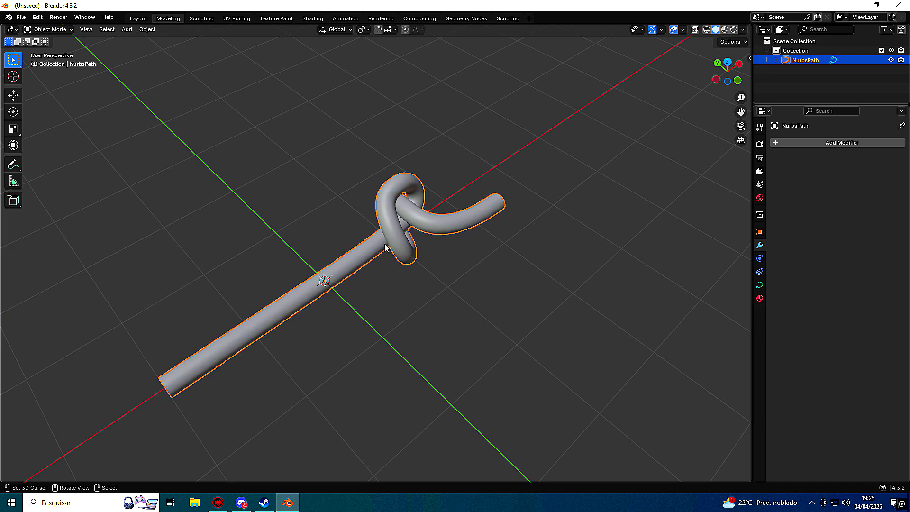
{"action": "key", "text": "Tab"}
{"action": "key", "text": "Tab"}
Convert the knotted path to a mesh in the Modeling workspace and expand the conversion options.
{"action": "left_click", "coordinate": [148, 29]}
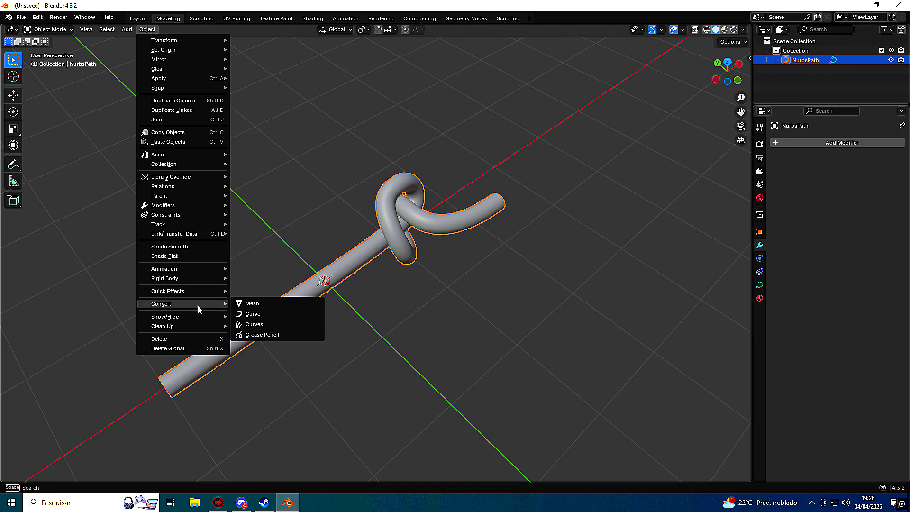
{"action": "mouse_move", "coordinate": [170, 71]}
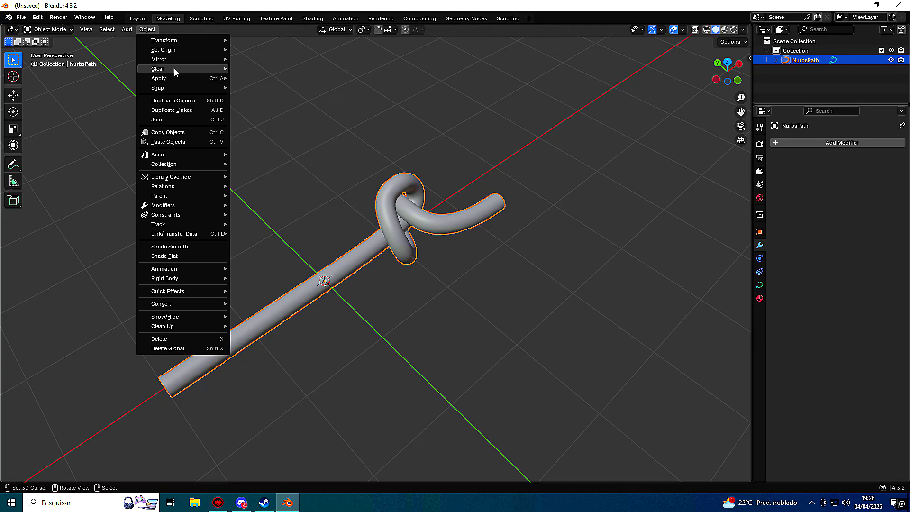
{"action": "mouse_move", "coordinate": [206, 309]}
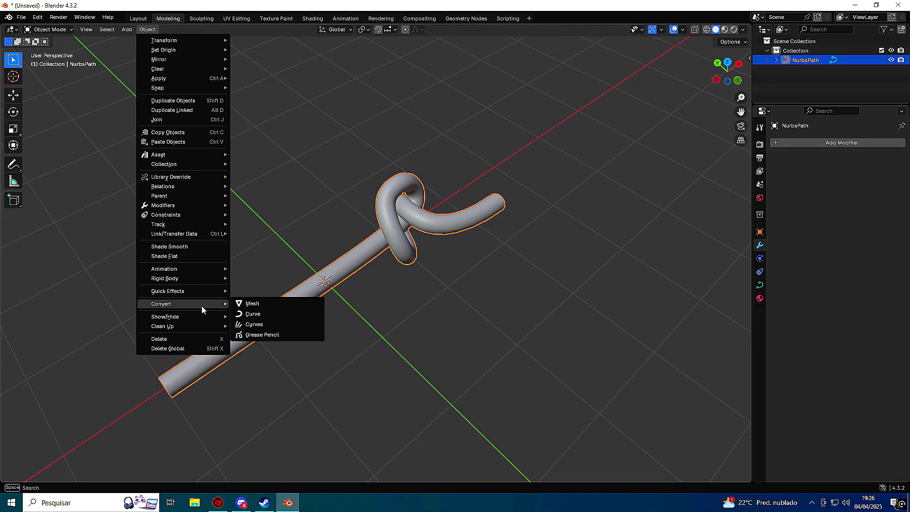
{"action": "left_click", "coordinate": [252, 305]}
{"action": "left_click", "coordinate": [33, 473]}
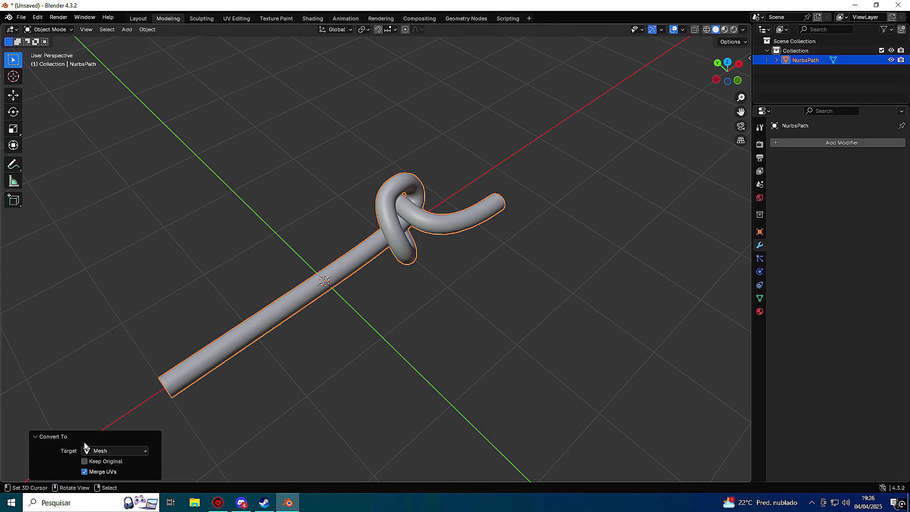
Enter Edit Mode on the converted knot mesh and switch to edge selection.
{"action": "scroll", "coordinate": [190, 427], "scroll_direction": "up", "scroll_amount": 3}
{"action": "key", "text": "Tab"}
{"action": "middle_click_drag", "start_coordinate": [241, 365], "coordinate": [242, 403]}
{"action": "key", "text": "2"}
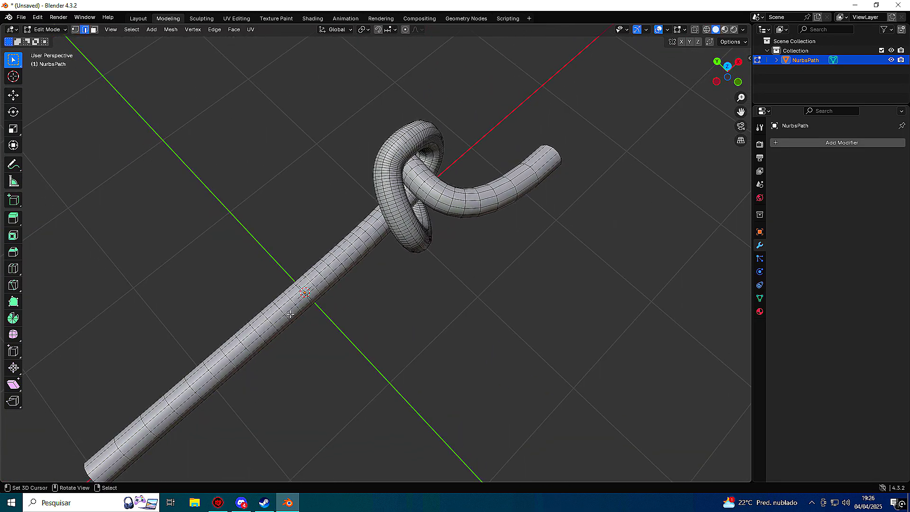
Delete everything in the knot mesh except one lengthwise edge loop along the tube.
{"action": "left_click", "coordinate": [289, 310], "text": "alt"}
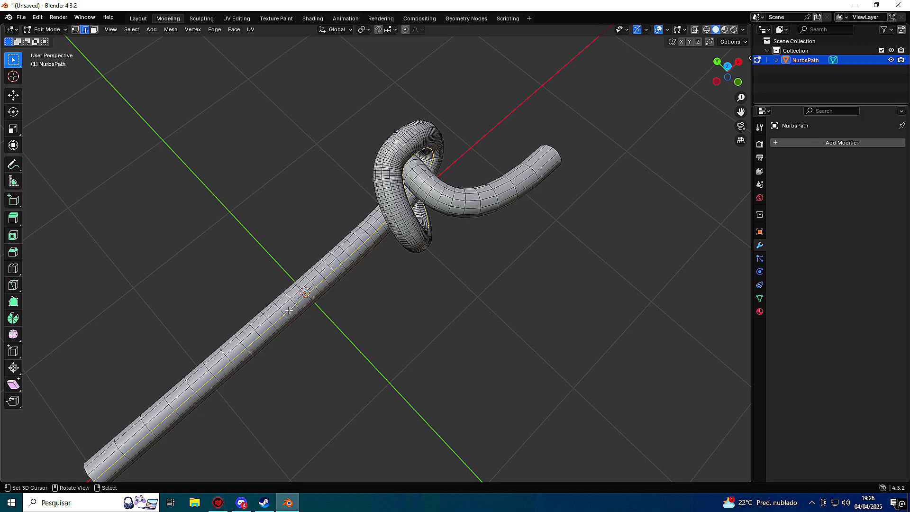
{"action": "key", "text": "a"}
{"action": "left_click", "coordinate": [295, 316], "text": "alt+shift"}
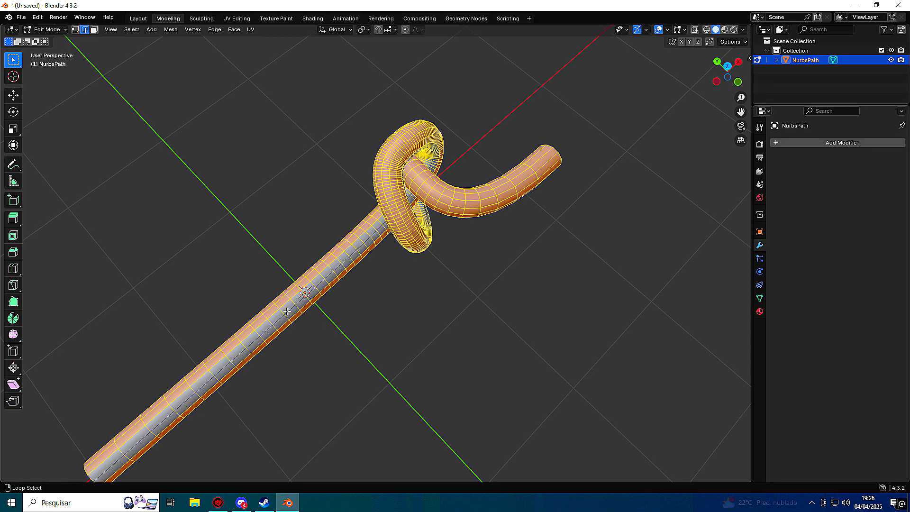
{"action": "key", "text": "x"}
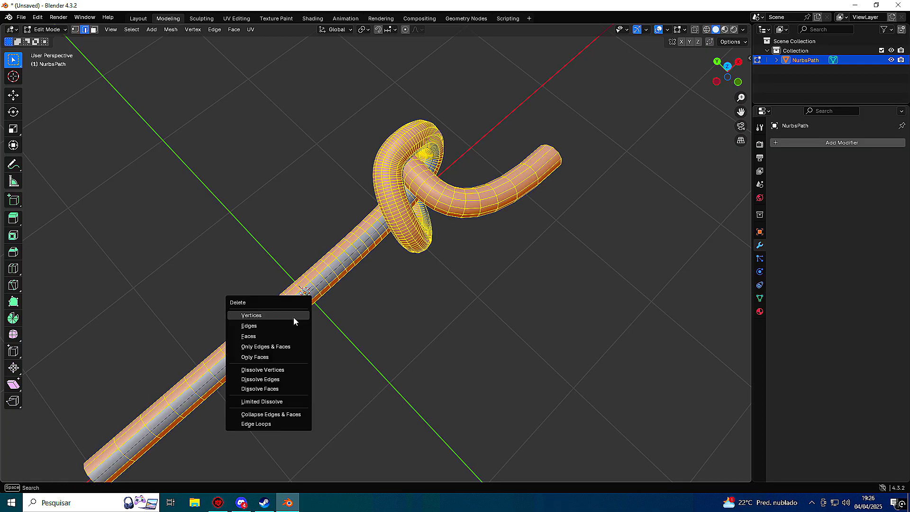
{"action": "left_click", "coordinate": [288, 323]}
{"action": "middle_click_drag", "start_coordinate": [284, 335], "coordinate": [283, 313]}
{"action": "key", "text": "Tab"}
{"action": "key", "text": "Tab"}
{"action": "key", "text": "Tab"}
{"action": "key", "text": "Tab"}
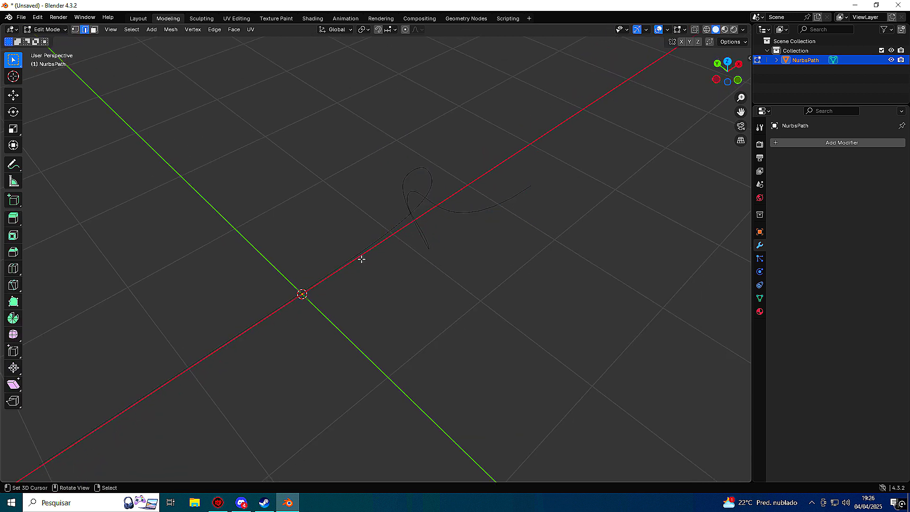
{"action": "middle_click_drag", "start_coordinate": [368, 270], "coordinate": [467, 255]}
Convert the remaining edge line to a curve and enter Edit Mode on it.
{"action": "key", "text": "Tab"}
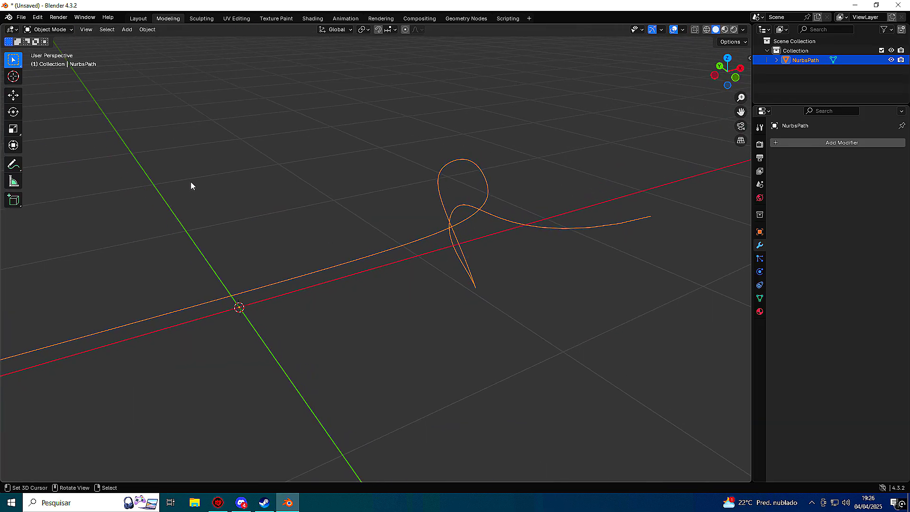
{"action": "left_click", "coordinate": [147, 30]}
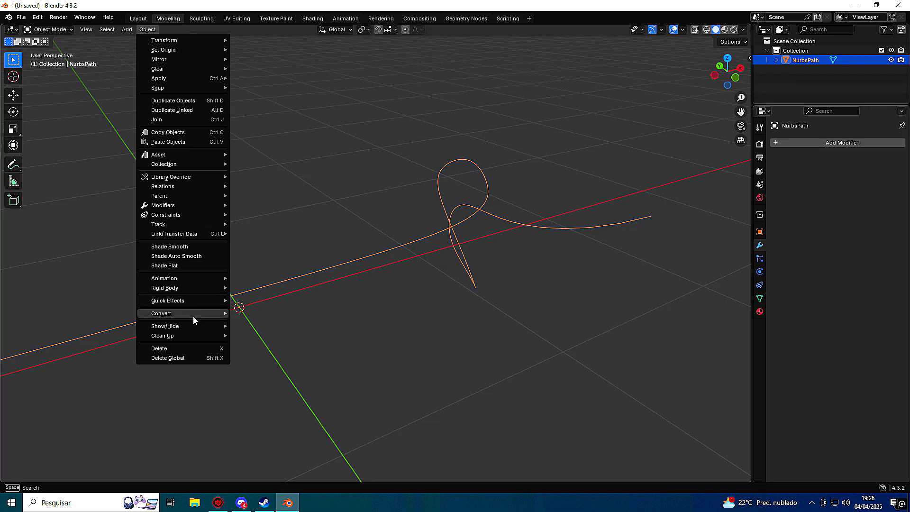
{"action": "mouse_move", "coordinate": [192, 314]}
{"action": "left_click", "coordinate": [264, 322]}
{"action": "key", "text": "Tab"}
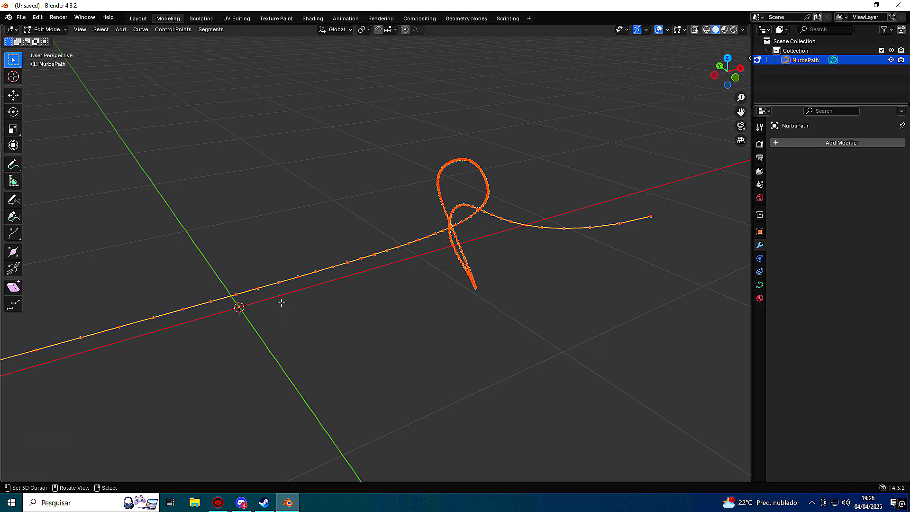
Raise several control points near the origin to form an angular bump in the curve's straight section.
{"action": "left_click", "coordinate": [236, 294]}
{"action": "key", "text": "g"}
{"action": "left_click", "coordinate": [240, 260]}
{"action": "middle_click_drag", "start_coordinate": [240, 260], "coordinate": [260, 306]}
{"action": "key", "text": "g"}
{"action": "left_click", "coordinate": [211, 240]}
{"action": "key", "text": "Tab"}
{"action": "key", "text": "Tab"}
{"action": "right_click", "coordinate": [252, 323]}
{"action": "key", "text": "g"}
{"action": "left_click", "coordinate": [244, 264]}
{"action": "key", "text": "a"}
{"action": "key", "text": "alt+a"}
{"action": "middle_click_drag", "start_coordinate": [360, 294], "coordinate": [315, 301]}
{"action": "key", "text": "Tab"}
Set the curve's geometry to a 0.08 m extrude and a round bevel with 0.08 m depth.
{"action": "left_click", "coordinate": [760, 285]}
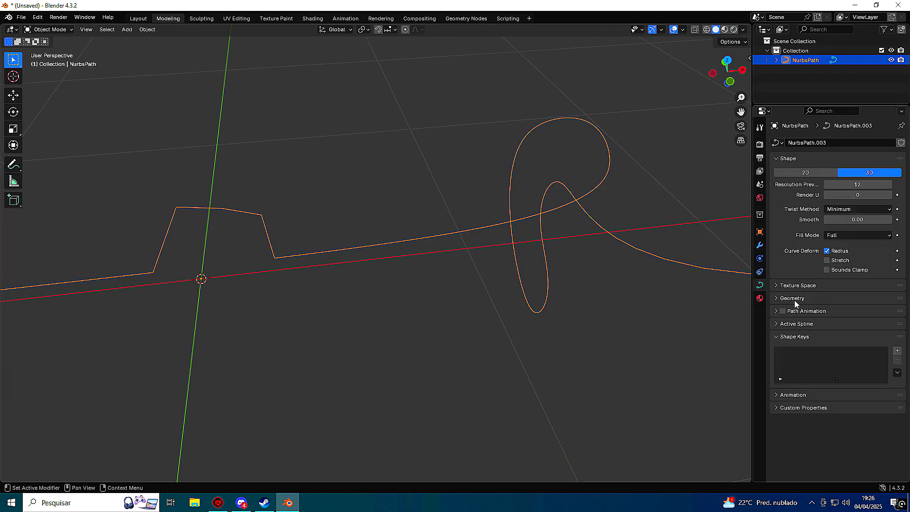
{"action": "left_click", "coordinate": [780, 299]}
{"action": "mouse_move", "coordinate": [842, 321]}
{"action": "left_mouse_down"}
{"action": "mouse_move", "coordinate": [868, 321]}
{"action": "mouse_move", "coordinate": [853, 322]}
{"action": "left_mouse_up"}
{"action": "middle_click_drag", "start_coordinate": [556, 305], "coordinate": [522, 292]}
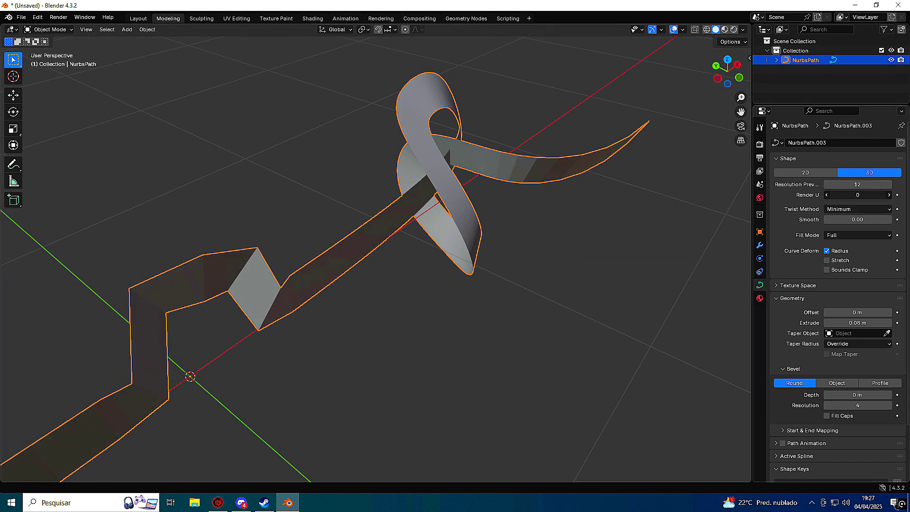
{"action": "scroll", "coordinate": [854, 337], "scroll_direction": "down", "scroll_amount": 1}
{"action": "left_click_drag", "start_coordinate": [850, 376], "coordinate": [872, 376]}
{"action": "middle_click_drag", "start_coordinate": [667, 291], "coordinate": [607, 273]}
{"action": "scroll", "coordinate": [468, 257], "scroll_direction": "down", "scroll_amount": 3}
{"action": "mouse_move", "coordinate": [413, 267]}
{"action": "middle_mouse_down"}
{"action": "mouse_move", "coordinate": [475, 263]}
{"action": "mouse_move", "coordinate": [413, 273]}
{"action": "middle_mouse_up"}
Examine the beveled tube and its control points by comparing Edit Mode with Object Mode.
{"action": "key", "text": "Tab"}
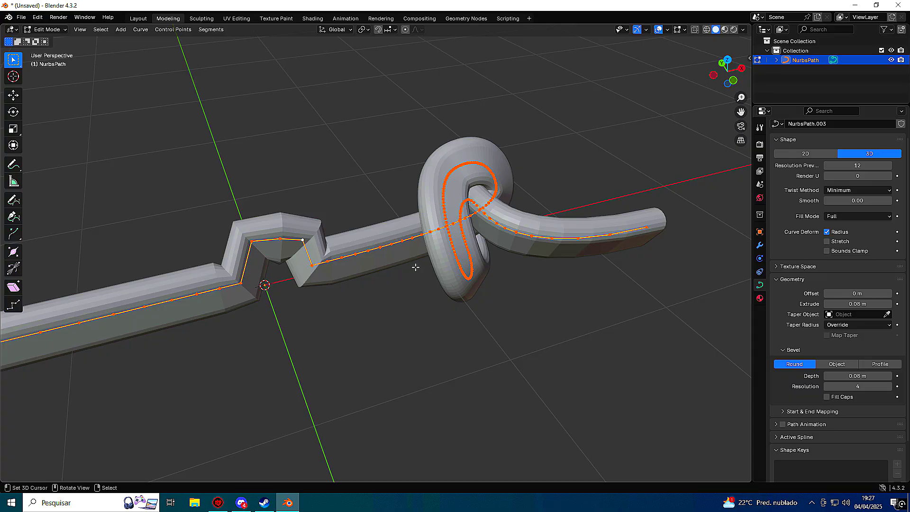
{"action": "key", "text": "Tab"}
{"action": "key", "text": "Tab"}
{"action": "scroll", "coordinate": [587, 252], "scroll_direction": "down", "scroll_amount": 4}
{"action": "key", "text": "Tab"}
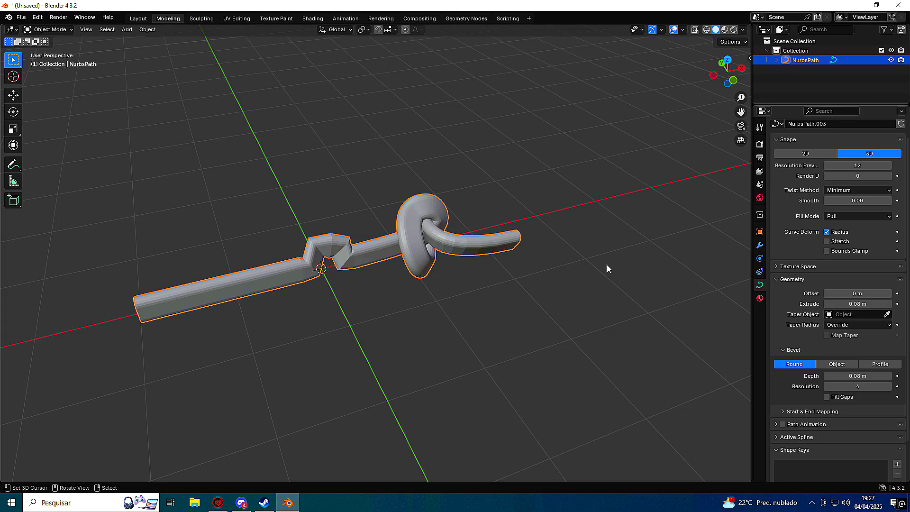
{"action": "key", "text": "Tab"}
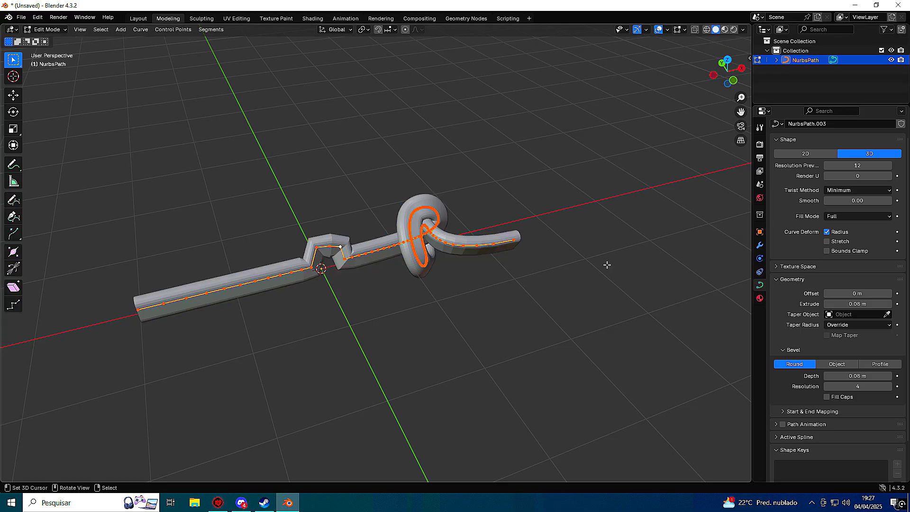
{"action": "key", "text": "Tab"}
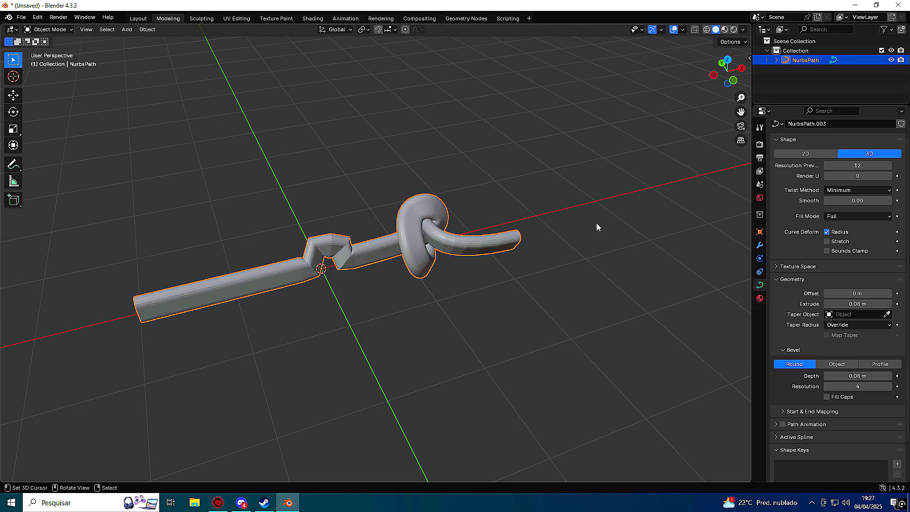
Delete the tube curve and check the class questions channel in Discord before returning to Blender.
{"action": "key", "text": "x"}
{"action": "left_click", "coordinate": [448, 232]}
{"action": "middle_click_drag", "start_coordinate": [448, 230], "coordinate": [425, 243]}
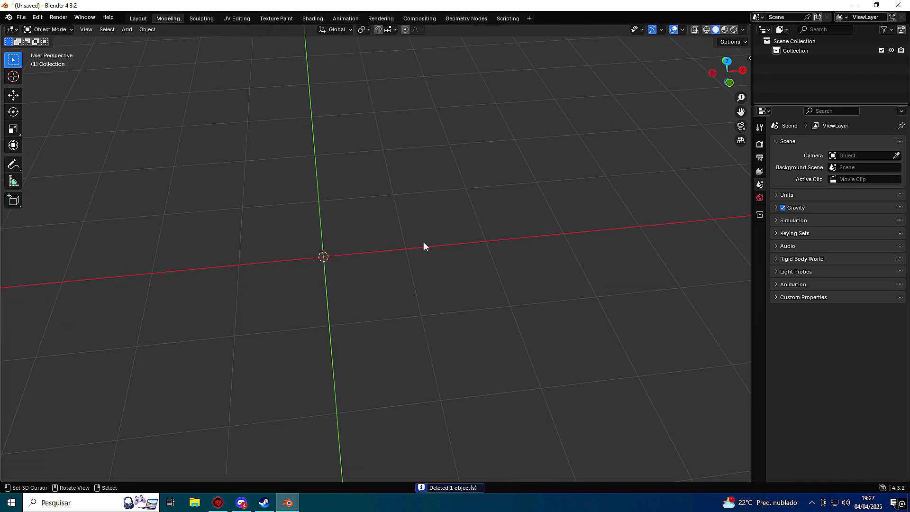
{"action": "left_click", "coordinate": [243, 502]}
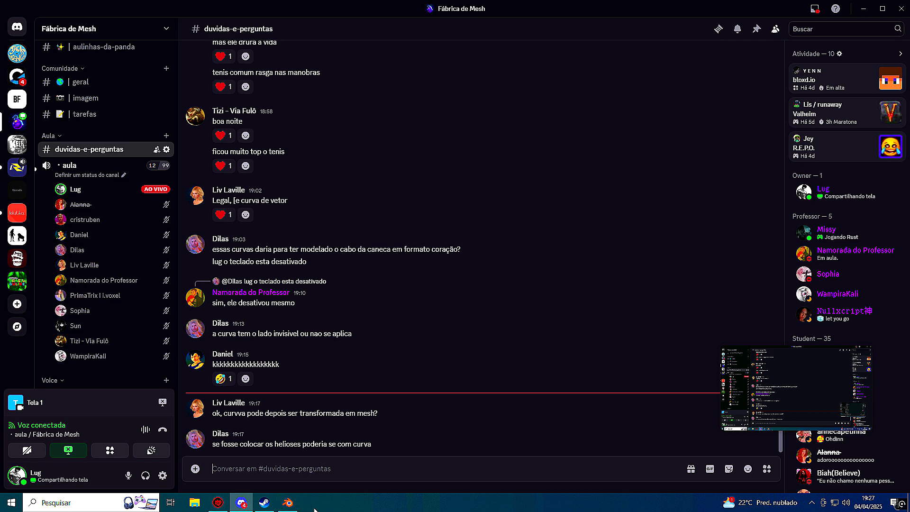
{"action": "left_click", "coordinate": [288, 502]}
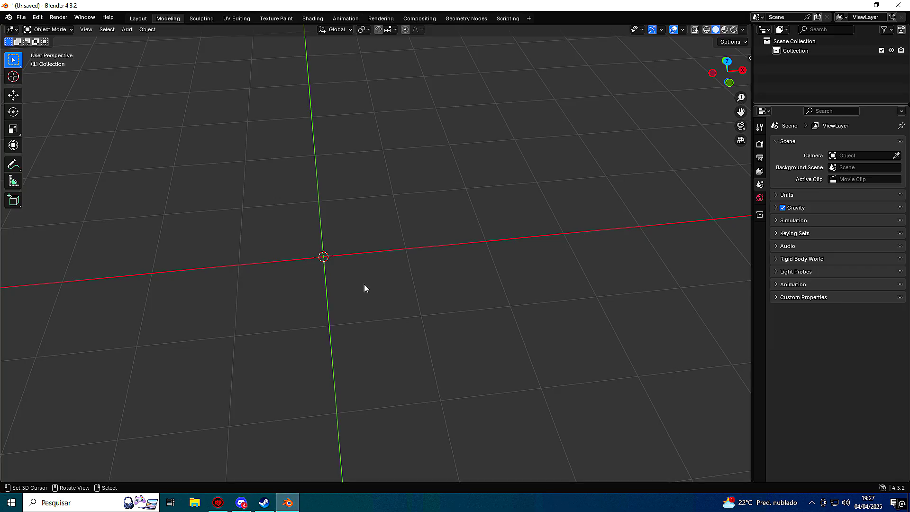
Annotate the viewport with "CTRL+T = TORSER" and "ALT+S = SCALA", and draw a box around both notes.
{"action": "middle_click_drag", "start_coordinate": [334, 308], "coordinate": [429, 302], "text": "shift"}
{"action": "left_click", "coordinate": [13, 165]}
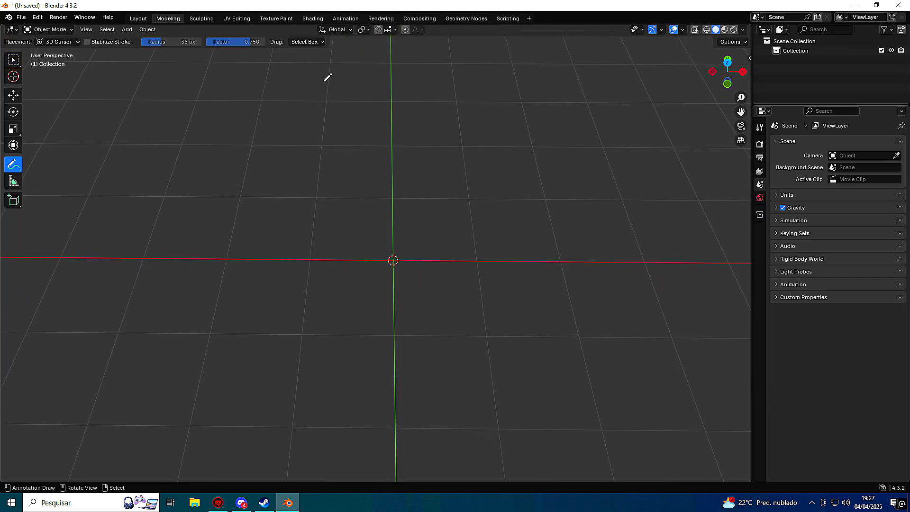
{"action": "left_click_drag", "start_coordinate": [325, 80], "coordinate": [312, 88]}
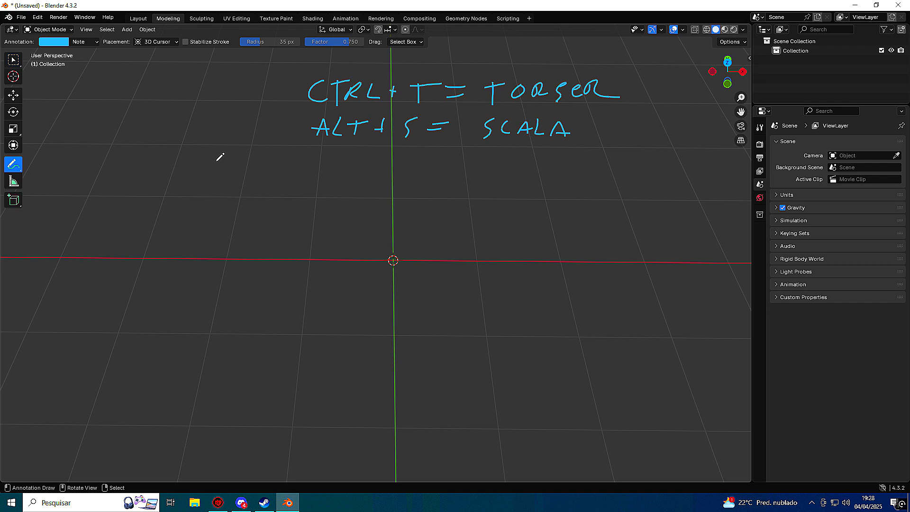
{"action": "mouse_move", "coordinate": [296, 70]}
{"action": "left_mouse_down"}
{"action": "mouse_move", "coordinate": [293, 150]}
{"action": "mouse_move", "coordinate": [567, 159]}
{"action": "left_mouse_up"}
{"action": "mouse_move", "coordinate": [643, 107]}
{"action": "left_mouse_down"}
{"action": "mouse_move", "coordinate": [596, 56]}
{"action": "mouse_move", "coordinate": [300, 61]}
{"action": "left_mouse_up"}
{"action": "mouse_move", "coordinate": [501, 195]}
{"action": "middle_mouse_down"}
{"action": "mouse_move", "coordinate": [540, 175]}
{"action": "mouse_move", "coordinate": [495, 192]}
{"action": "middle_mouse_up"}
Add a 2 m cube at the origin and flatten it along the Y axis into a thick slab.
{"action": "key", "text": "KP_7"}
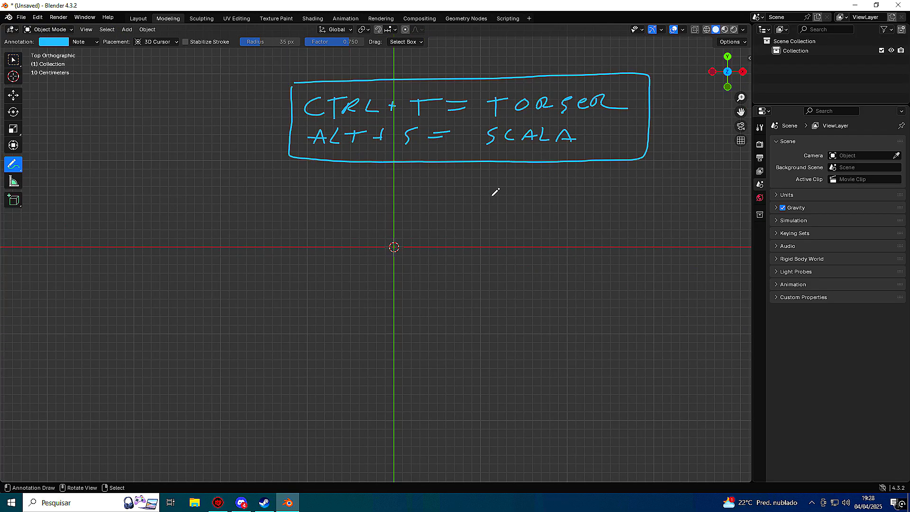
{"action": "left_click", "coordinate": [14, 95]}
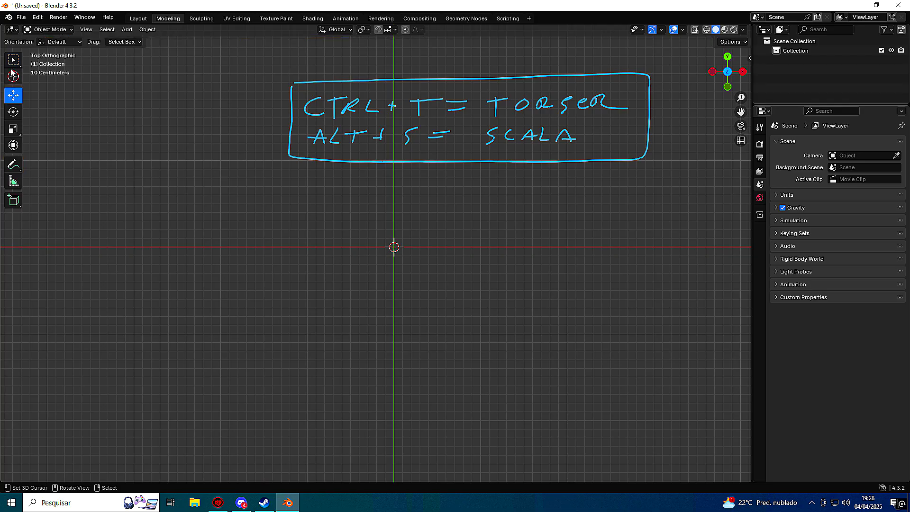
{"action": "key", "text": "shift+a"}
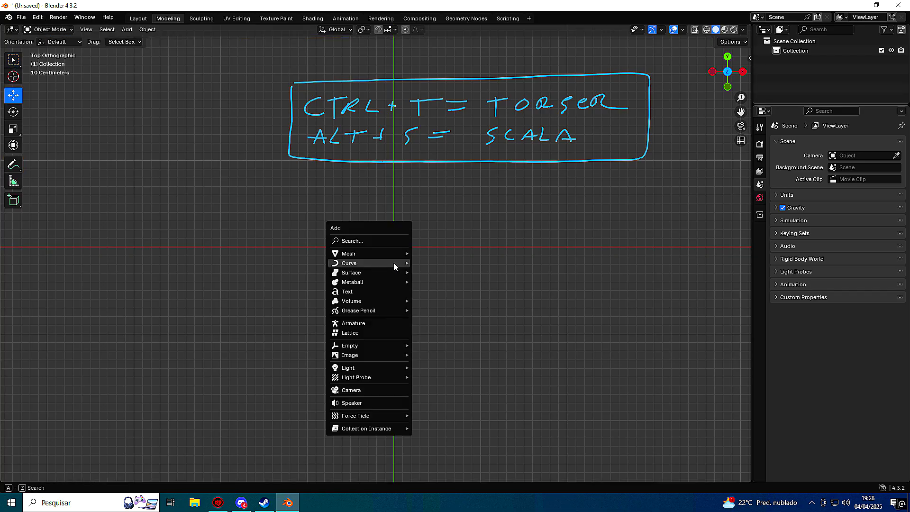
{"action": "mouse_move", "coordinate": [386, 251]}
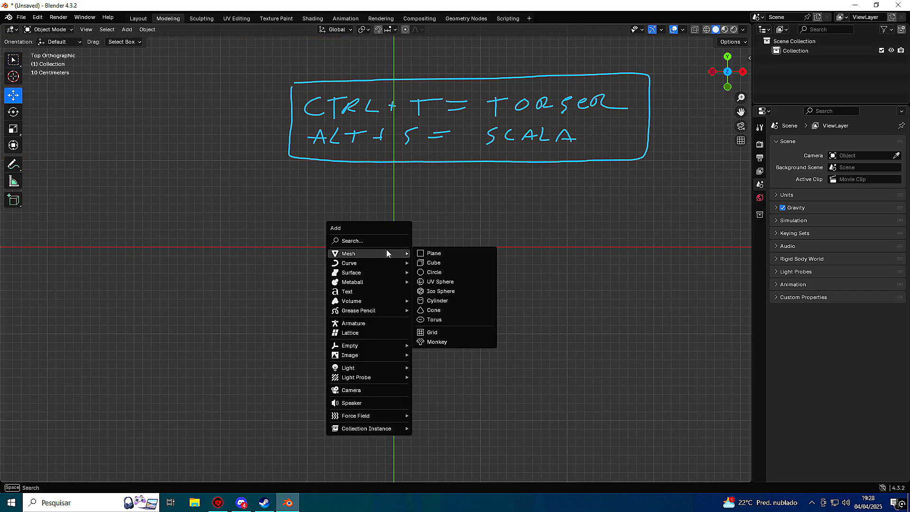
{"action": "left_click", "coordinate": [429, 263]}
{"action": "middle_click_drag", "start_coordinate": [437, 274], "coordinate": [490, 232]}
{"action": "key", "text": "s"}
{"action": "key", "text": "x"}
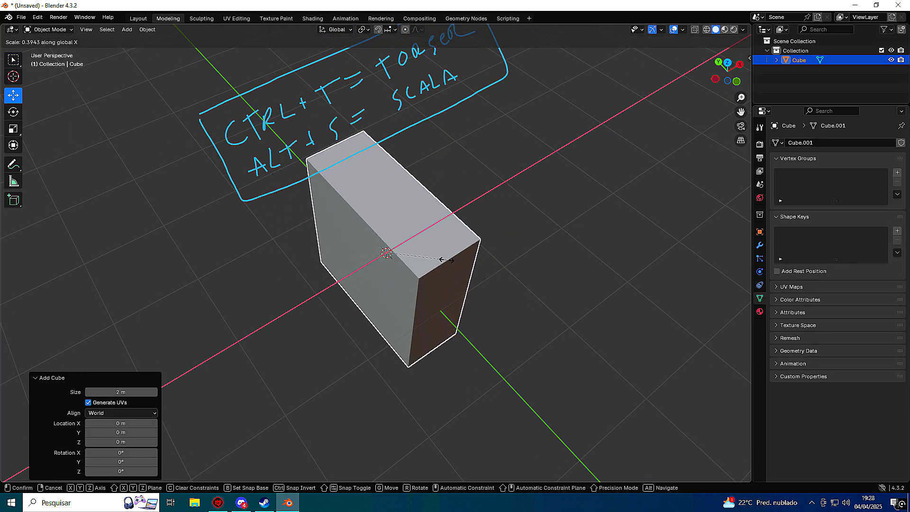
{"action": "left_click", "coordinate": [524, 273]}
{"action": "key", "text": "s"}
{"action": "middle_click_drag", "start_coordinate": [525, 270], "coordinate": [525, 260]}
{"action": "left_click", "coordinate": [386, 252]}
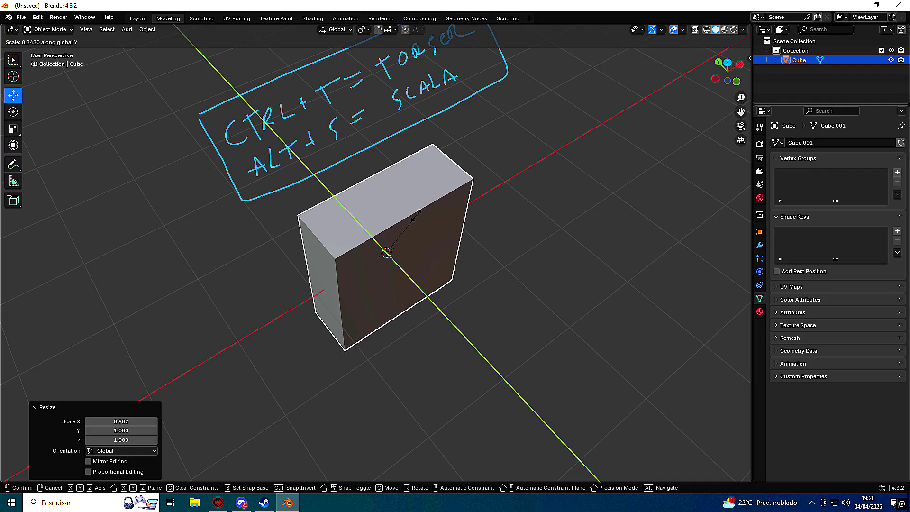
In Edit Mode, stretch the slab along X into a long wall and thin it along Y by a factor of 0.489.
{"action": "key", "text": "Tab"}
{"action": "middle_click_drag", "start_coordinate": [432, 235], "coordinate": [410, 201]}
{"action": "key", "text": "s"}
{"action": "key", "text": "x"}
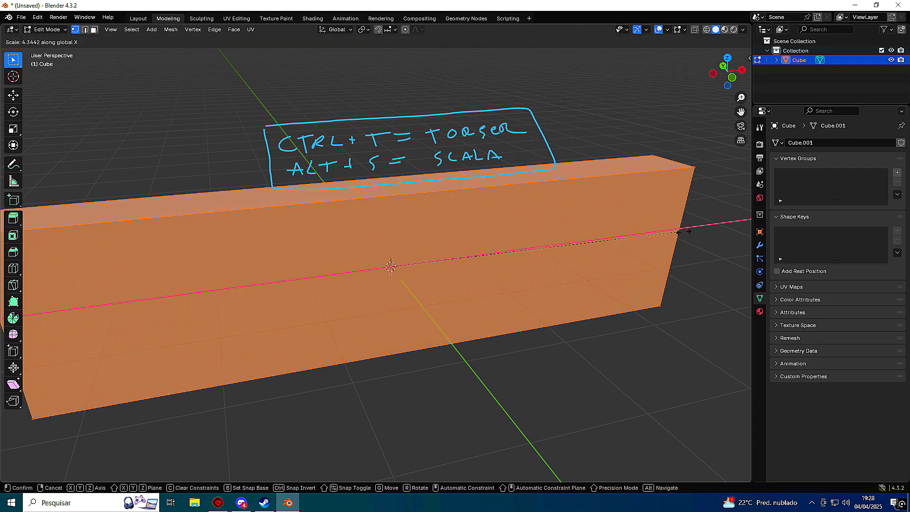
{"action": "left_click", "coordinate": [616, 234]}
{"action": "middle_click_drag", "start_coordinate": [615, 234], "coordinate": [482, 256]}
{"action": "key", "text": "s"}
{"action": "key", "text": "x"}
{"action": "left_click", "coordinate": [473, 250]}
{"action": "key", "text": "s"}
{"action": "key", "text": "y"}
{"action": "left_click", "coordinate": [420, 230]}
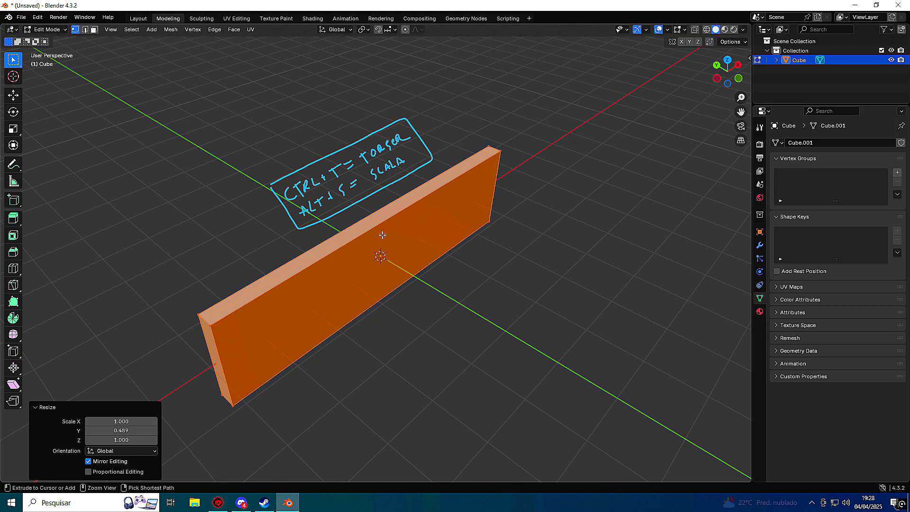
Add 15 evenly spaced vertical loop cuts along the wall's length.
{"action": "key", "text": "ctrl+r"}
{"action": "left_click", "coordinate": [288, 308]}
{"action": "right_click", "coordinate": [288, 308]}
{"action": "left_click_drag", "start_coordinate": [121, 389], "coordinate": [151, 388]}
Extrude every second top face of the wall upward about 0.3 m to form battlements.
{"action": "key", "text": "3"}
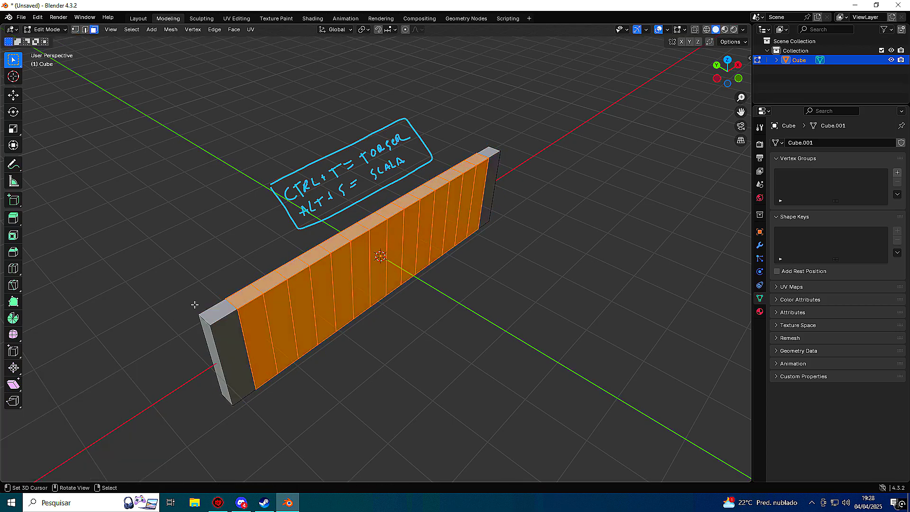
{"action": "left_click", "coordinate": [218, 311]}
{"action": "left_click", "coordinate": [269, 282], "text": "shift"}
{"action": "left_click", "coordinate": [323, 248], "text": "shift"}
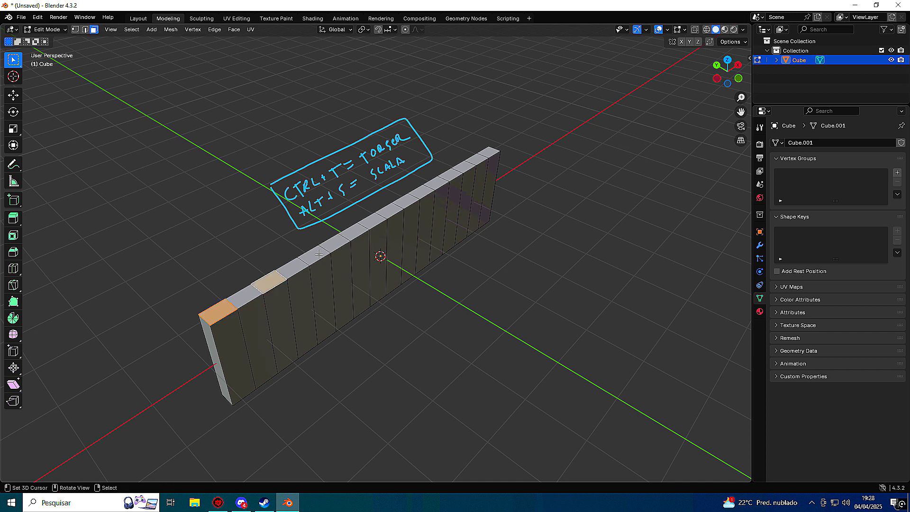
{"action": "left_click", "coordinate": [351, 233], "text": "shift"}
{"action": "left_click", "coordinate": [389, 209], "text": "shift"}
{"action": "left_click", "coordinate": [421, 190], "text": "shift"}
{"action": "left_click", "coordinate": [452, 173], "text": "shift"}
{"action": "key", "text": "ctrl+z"}
{"action": "left_click", "coordinate": [438, 182], "text": "shift"}
{"action": "left_click", "coordinate": [451, 175], "text": "shift"}
{"action": "left_click", "coordinate": [473, 160], "text": "shift"}
{"action": "middle_click_drag", "start_coordinate": [473, 161], "coordinate": [441, 199]}
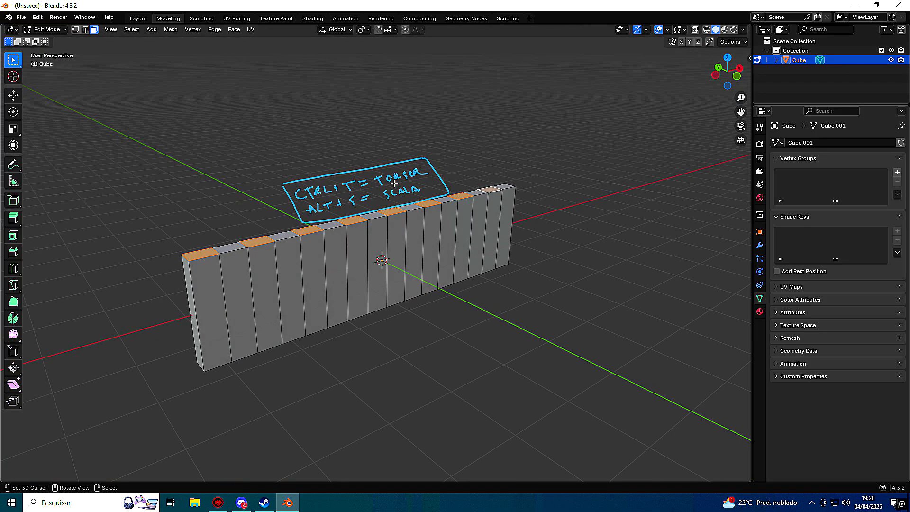
{"action": "left_click", "coordinate": [14, 95]}
{"action": "key", "text": "e"}
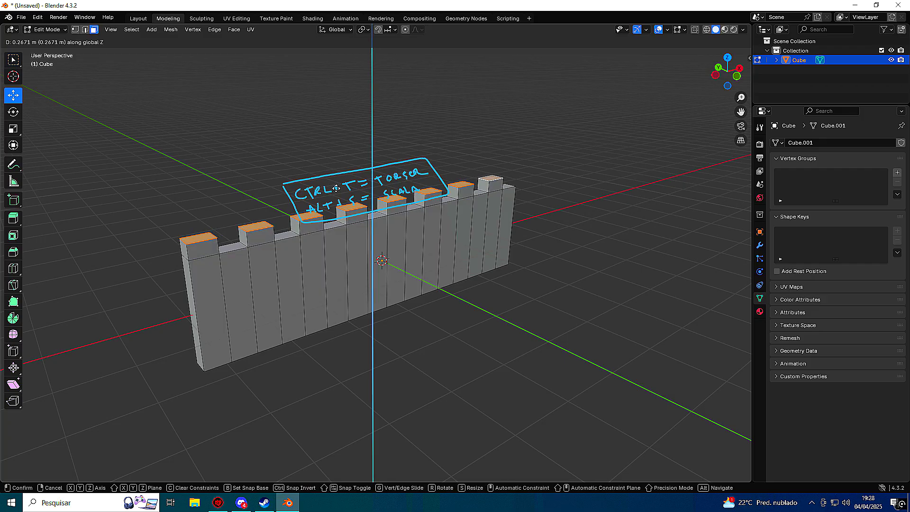
{"action": "left_click", "coordinate": [336, 188]}
Add two horizontal loop cuts around the upper part of the wall to mark a narrow band.
{"action": "key", "text": "ctrl+r"}
{"action": "left_click", "coordinate": [338, 211]}
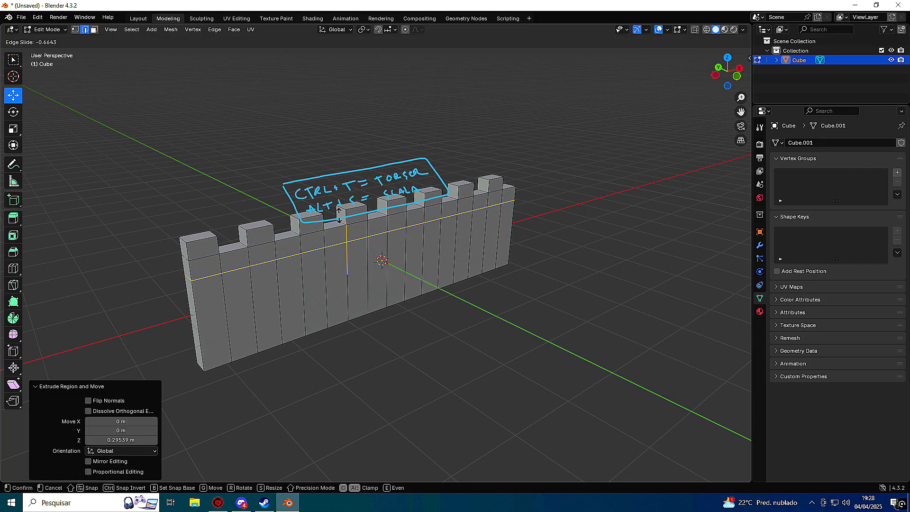
{"action": "left_click", "coordinate": [338, 216]}
{"action": "key", "text": "3"}
{"action": "left_click", "coordinate": [204, 267]}
{"action": "left_click", "coordinate": [235, 259], "text": "shift"}
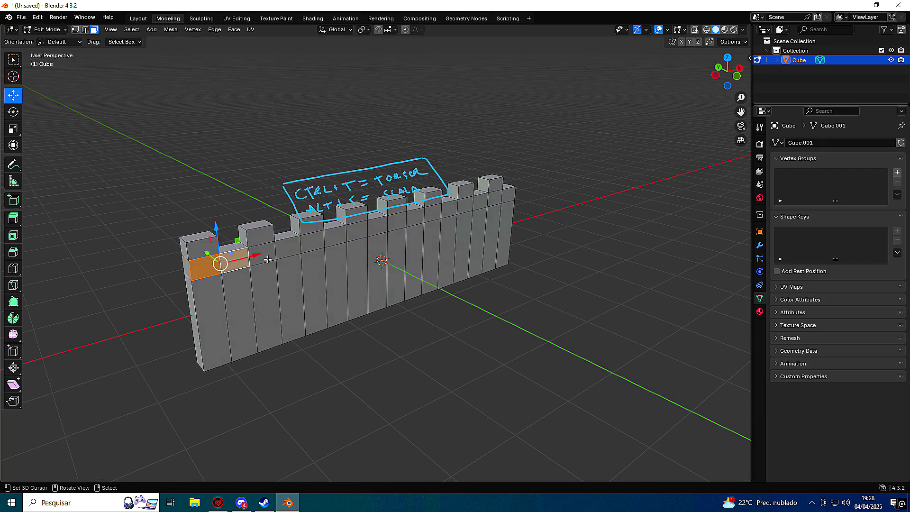
{"action": "key", "text": "ctrl+r"}
{"action": "left_click", "coordinate": [209, 246]}
{"action": "left_click", "coordinate": [210, 259]}
Extrude the narrow band of front faces between the horizontal cuts outward to form a walkway along the wall.
{"action": "key", "text": "3"}
{"action": "left_click", "coordinate": [207, 283]}
{"action": "left_click", "coordinate": [235, 276], "text": "shift"}
{"action": "left_click", "coordinate": [263, 270], "text": "shift"}
{"action": "left_click", "coordinate": [288, 263], "text": "shift"}
{"action": "left_click", "coordinate": [320, 254], "text": "shift"}
{"action": "left_click", "coordinate": [336, 251], "text": "shift"}
{"action": "left_click", "coordinate": [357, 246], "text": "shift"}
{"action": "left_click", "coordinate": [377, 240], "text": "shift"}
{"action": "left_click", "coordinate": [395, 235], "text": "shift"}
{"action": "left_click", "coordinate": [414, 230], "text": "shift"}
{"action": "left_click", "coordinate": [440, 223], "text": "shift"}
{"action": "left_click", "coordinate": [449, 219], "text": "shift"}
{"action": "left_click", "coordinate": [464, 215], "text": "shift"}
{"action": "left_click", "coordinate": [480, 212], "text": "shift"}
{"action": "left_click", "coordinate": [494, 209], "text": "shift"}
{"action": "left_click", "coordinate": [506, 206], "text": "shift"}
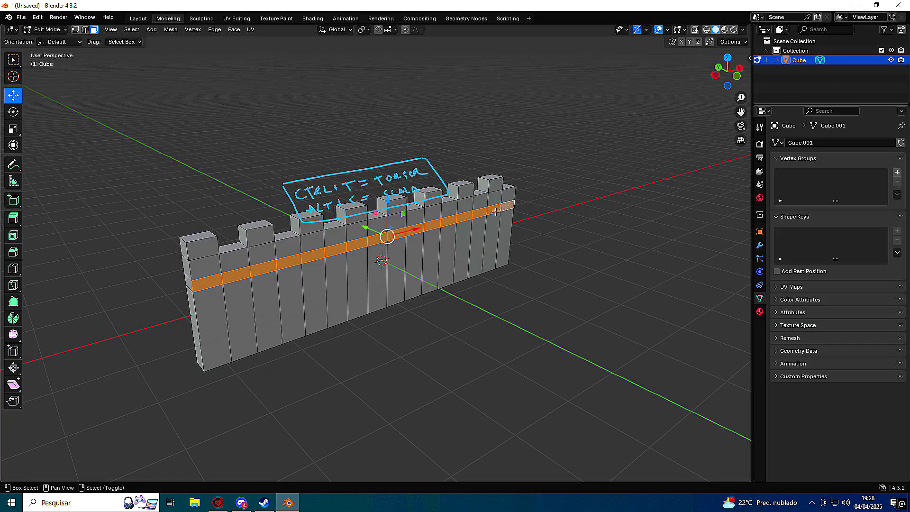
{"action": "middle_click_drag", "start_coordinate": [505, 205], "coordinate": [450, 264]}
{"action": "key", "text": "e"}
{"action": "key", "text": "Escape"}
{"action": "middle_click_drag", "start_coordinate": [361, 230], "coordinate": [328, 257]}
{"action": "key", "text": "Tab"}
{"action": "key", "text": "Tab"}
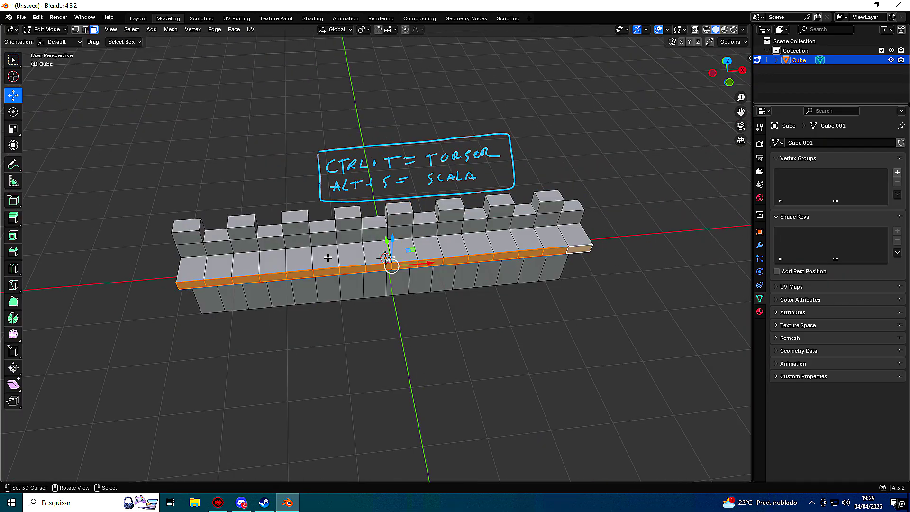
Try to rotate half of the wall's vertices by 22° in the top view.
{"action": "key", "text": "KP_7"}
{"action": "key", "text": "Tab"}
{"action": "key", "text": "Tab"}
{"action": "key", "text": "1"}
{"action": "left_click", "coordinate": [410, 237]}
{"action": "key", "text": "z"}
{"action": "left_click", "coordinate": [340, 225]}
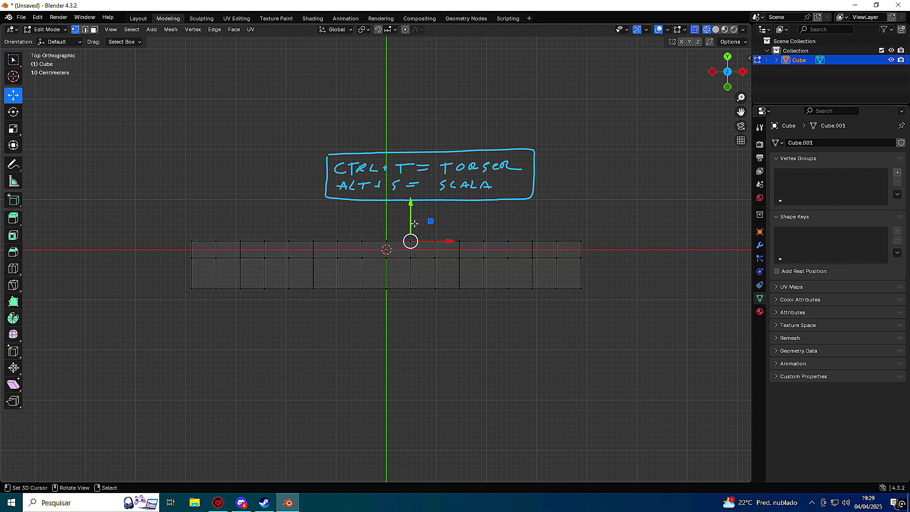
{"action": "left_click_drag", "start_coordinate": [404, 233], "coordinate": [617, 313]}
{"action": "key", "text": "r"}
{"action": "left_click", "coordinate": [587, 352]}
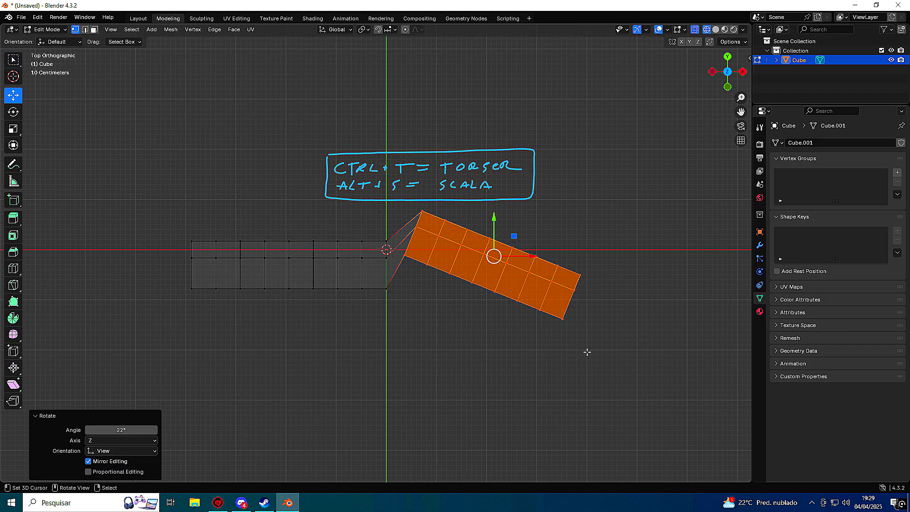
{"action": "left_click_drag", "start_coordinate": [493, 217], "coordinate": [497, 250]}
{"action": "mouse_move", "coordinate": [477, 251]}
{"action": "middle_mouse_down"}
{"action": "mouse_move", "coordinate": [304, 183]}
{"action": "mouse_move", "coordinate": [479, 239]}
{"action": "mouse_move", "coordinate": [448, 233]}
{"action": "middle_mouse_up"}
{"action": "key", "text": "z"}
{"action": "left_click", "coordinate": [357, 189]}
Add a NURBS path at the wall's base in Object Mode and scale it up.
{"action": "key", "text": "Tab"}
{"action": "key", "text": "shift+a"}
{"action": "mouse_move", "coordinate": [446, 234]}
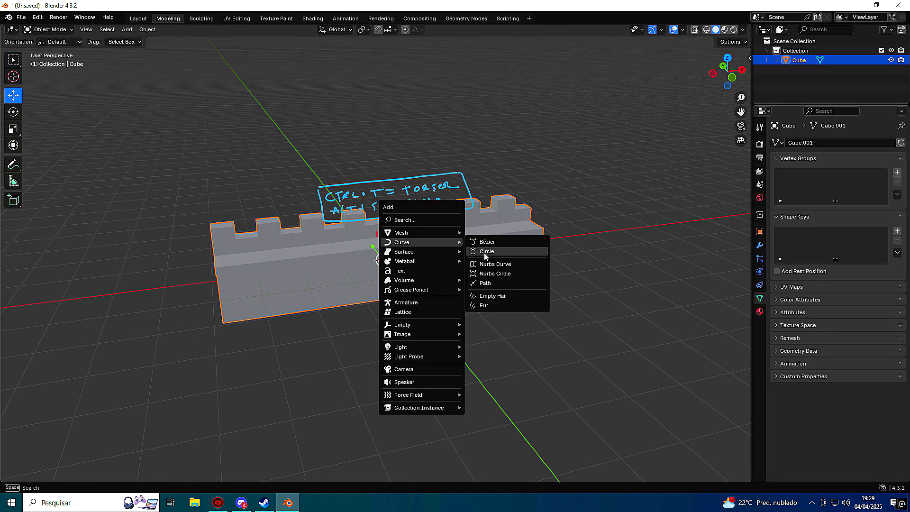
{"action": "left_click", "coordinate": [493, 283]}
{"action": "key", "text": "s"}
{"action": "left_click", "coordinate": [476, 266]}
Raise the wall about 1.06 m along the Z axis.
{"action": "left_click", "coordinate": [306, 253]}
{"action": "middle_click_drag", "start_coordinate": [306, 253], "coordinate": [354, 244]}
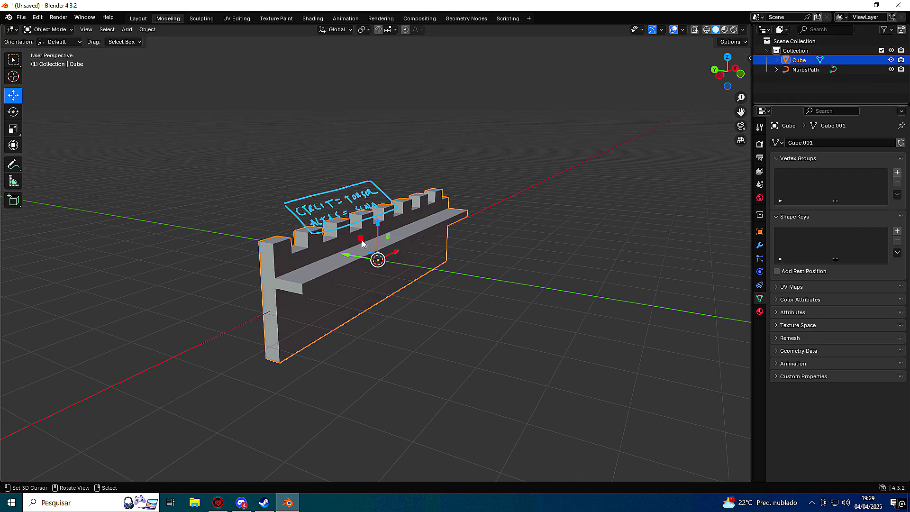
{"action": "left_click_drag", "start_coordinate": [377, 229], "coordinate": [378, 188]}
{"action": "middle_click_drag", "start_coordinate": [400, 215], "coordinate": [466, 228]}
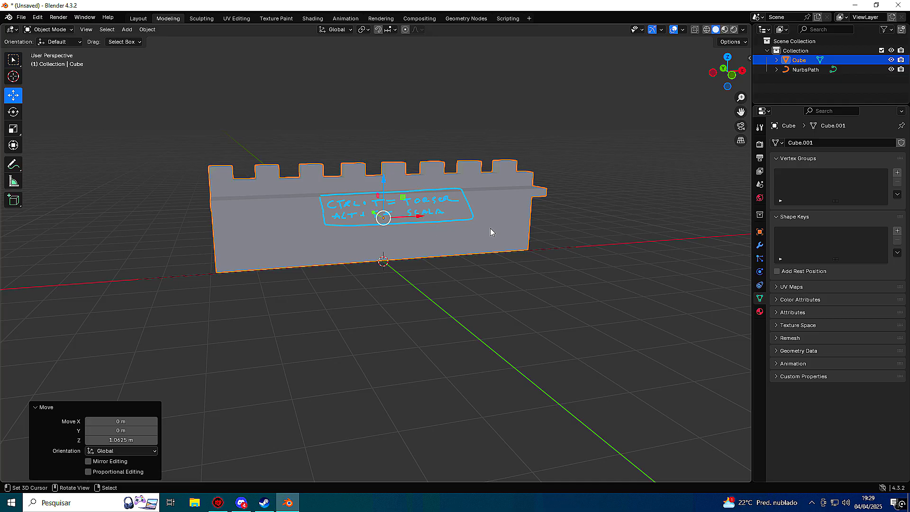
Add a Curve deform modifier to the wall with the NURBS path as its curve object.
{"action": "left_click", "coordinate": [760, 245]}
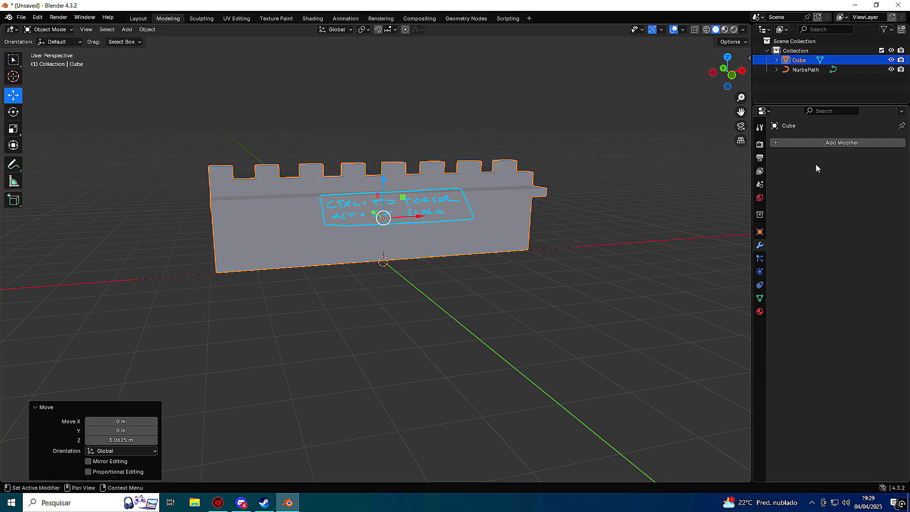
{"action": "left_click", "coordinate": [818, 144]}
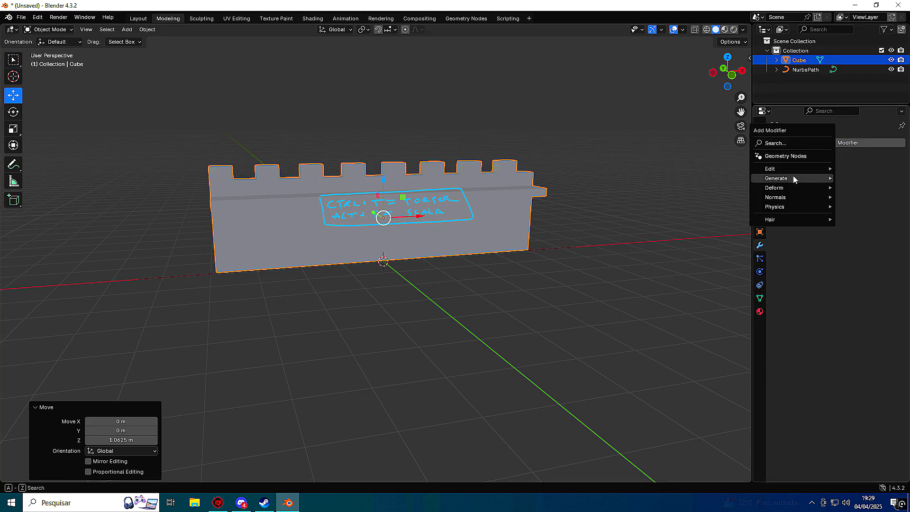
{"action": "mouse_move", "coordinate": [793, 176]}
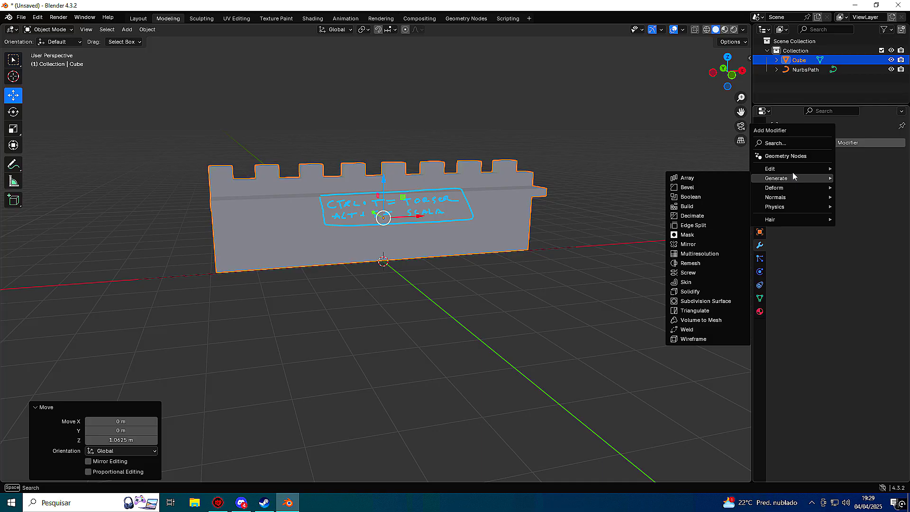
{"action": "mouse_move", "coordinate": [776, 189]}
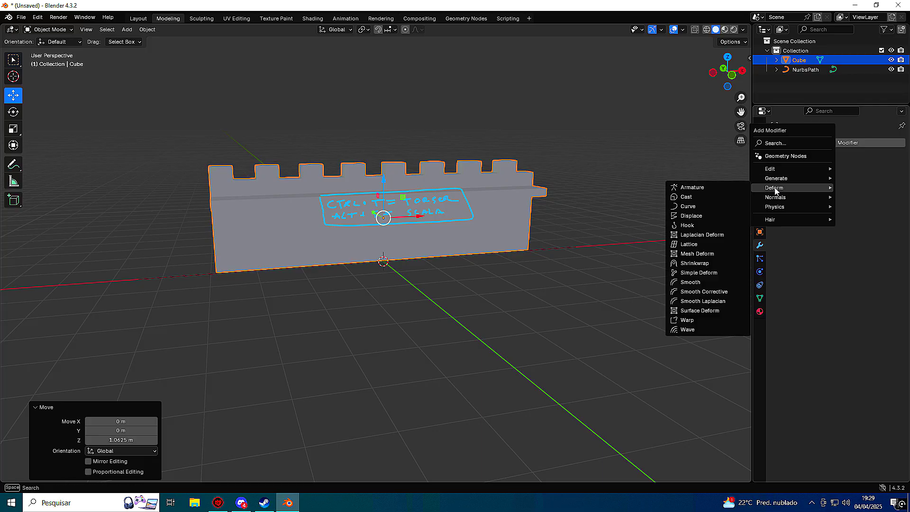
{"action": "left_click", "coordinate": [708, 206]}
{"action": "left_click", "coordinate": [890, 173]}
{"action": "left_click", "coordinate": [565, 238]}
Slide the wall along the X axis so that it sits along the NURBS path.
{"action": "middle_click_drag", "start_coordinate": [565, 294], "coordinate": [261, 258]}
{"action": "left_click", "coordinate": [268, 294]}
{"action": "left_click_drag", "start_coordinate": [406, 247], "coordinate": [523, 198]}
{"action": "key", "text": "ctrl+z"}
{"action": "right_click", "coordinate": [246, 257]}
{"action": "key", "text": "Tab"}
{"action": "key", "text": "Tab"}
{"action": "key", "text": "Tab"}
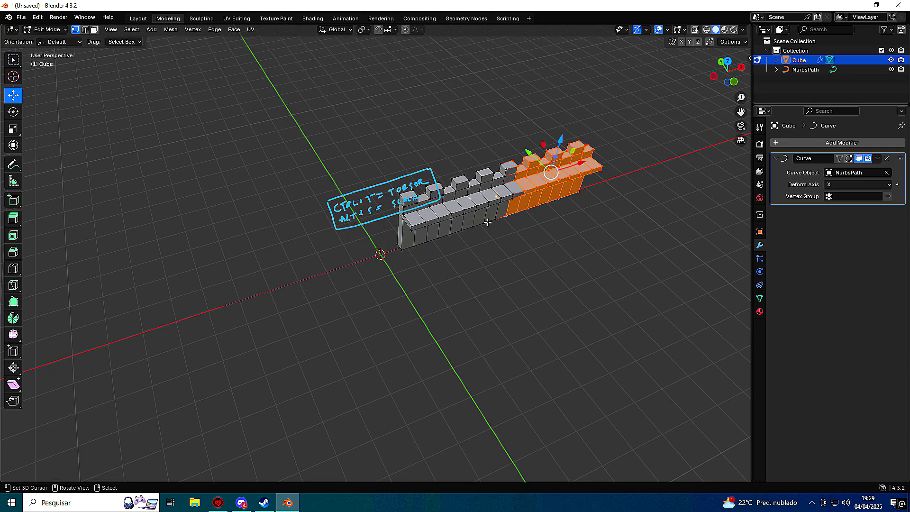
{"action": "key", "text": "Tab"}
Bend the NURBS path into an S shape by moving its control points so that the wall follows it.
{"action": "right_click", "coordinate": [485, 221]}
{"action": "key", "text": "Tab"}
{"action": "scroll", "coordinate": [441, 271], "scroll_direction": "down", "scroll_amount": 1}
{"action": "middle_click_drag", "start_coordinate": [455, 273], "coordinate": [462, 278]}
{"action": "left_click", "coordinate": [373, 252]}
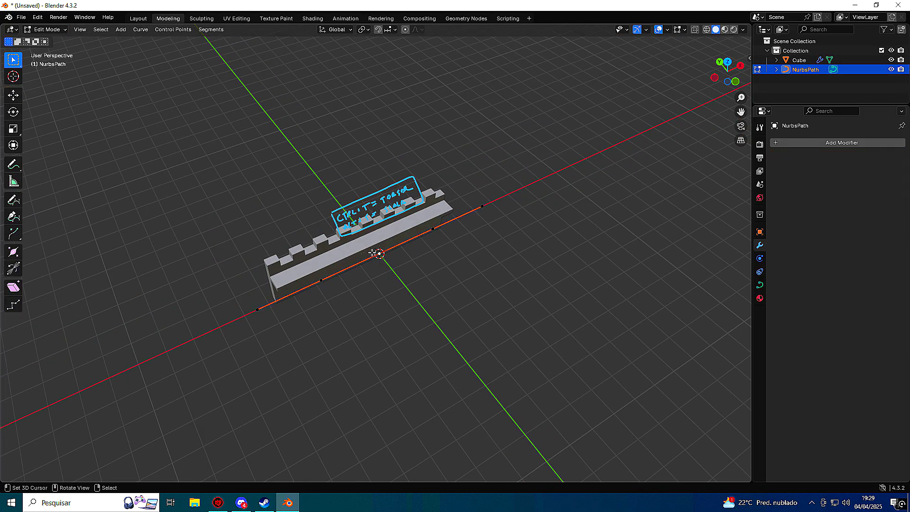
{"action": "left_click", "coordinate": [13, 95]}
{"action": "key", "text": "g"}
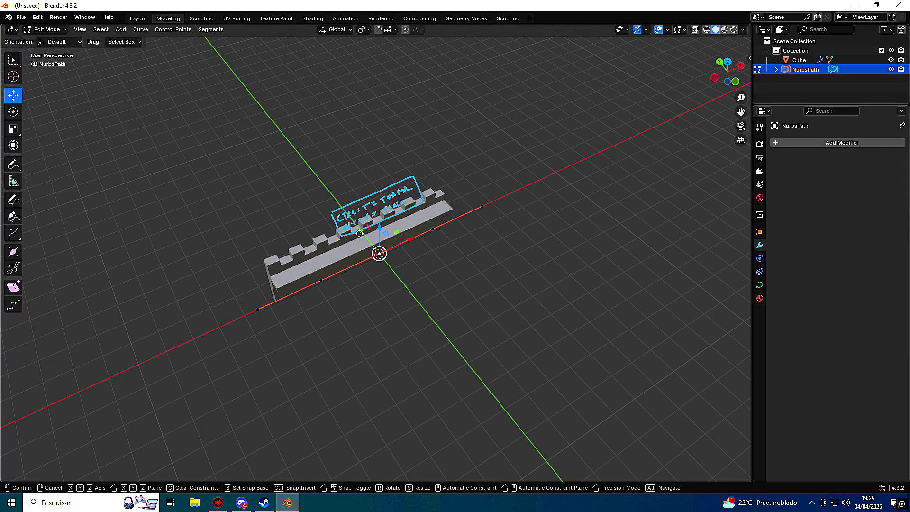
{"action": "left_click", "coordinate": [325, 267]}
{"action": "left_click_drag", "start_coordinate": [302, 254], "coordinate": [351, 311]}
{"action": "middle_click_drag", "start_coordinate": [350, 311], "coordinate": [383, 311]}
{"action": "left_click_drag", "start_coordinate": [342, 387], "coordinate": [150, 235]}
{"action": "right_click", "coordinate": [342, 333]}
{"action": "left_click_drag", "start_coordinate": [383, 335], "coordinate": [300, 304]}
{"action": "key", "text": "Tab"}
{"action": "middle_click_drag", "start_coordinate": [299, 304], "coordinate": [406, 260]}
{"action": "scroll", "coordinate": [446, 254], "scroll_direction": "up", "scroll_amount": 1}
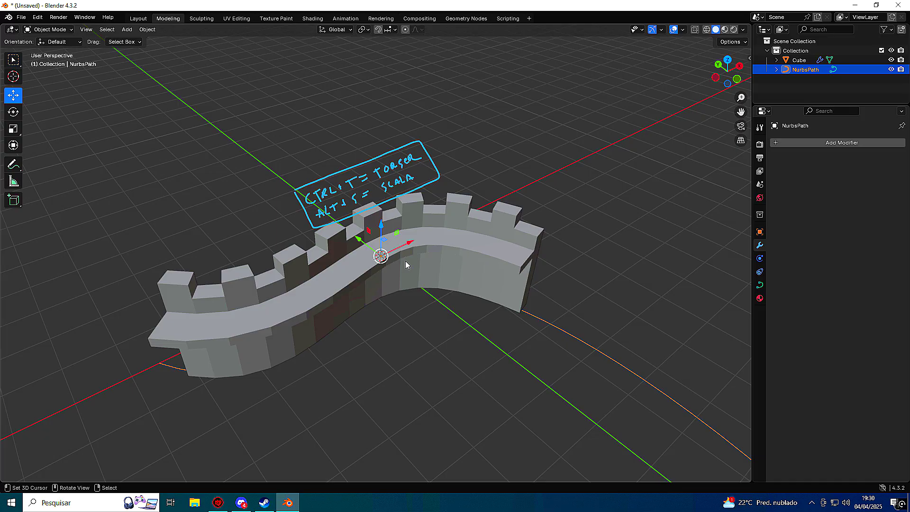
Add an Array modifier to the curved wall.
{"action": "middle_click_drag", "start_coordinate": [406, 262], "coordinate": [351, 271]}
{"action": "left_click", "coordinate": [344, 322]}
{"action": "middle_click_drag", "start_coordinate": [343, 322], "coordinate": [370, 294]}
{"action": "middle_click_drag", "start_coordinate": [587, 296], "coordinate": [622, 282]}
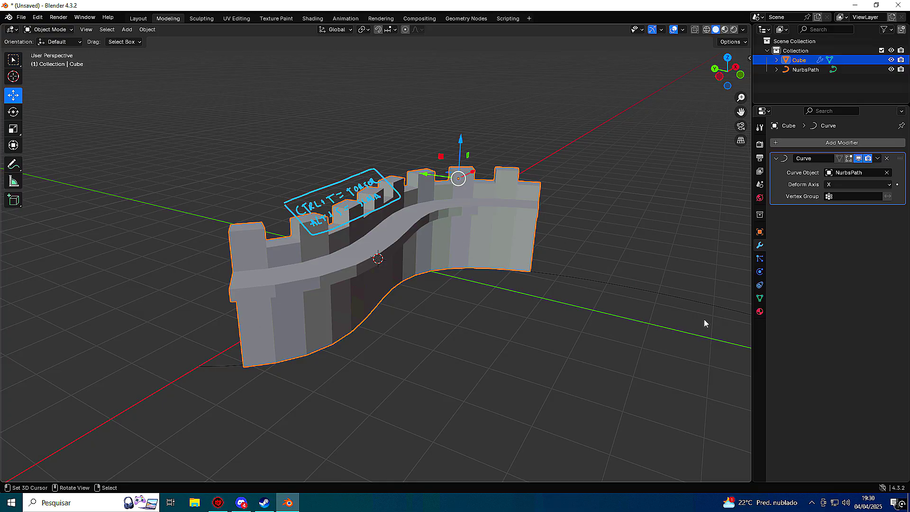
{"action": "middle_click_drag", "start_coordinate": [406, 281], "coordinate": [431, 345]}
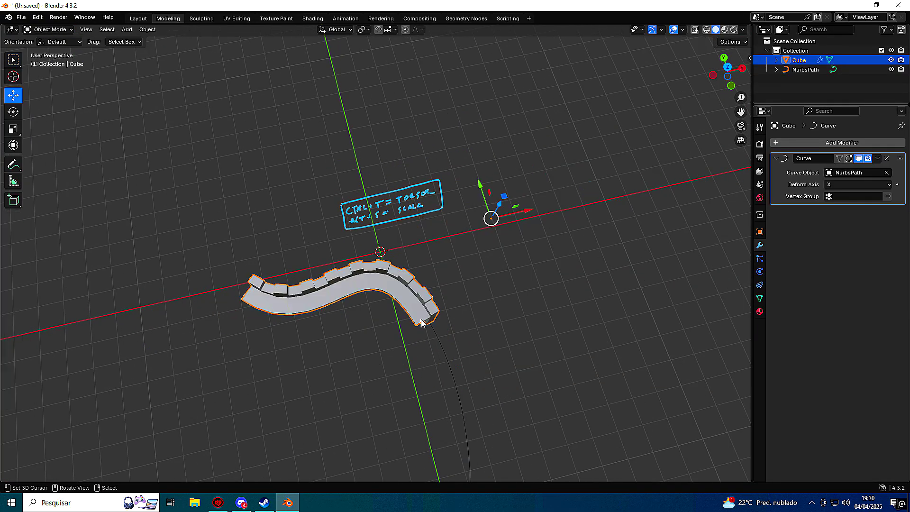
{"action": "left_click", "coordinate": [831, 142]}
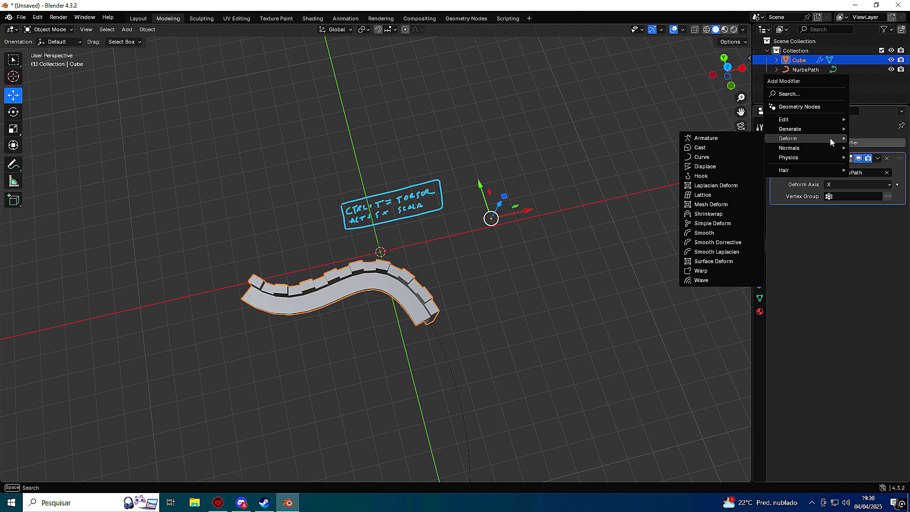
{"action": "mouse_move", "coordinate": [815, 128]}
{"action": "left_click", "coordinate": [750, 128]}
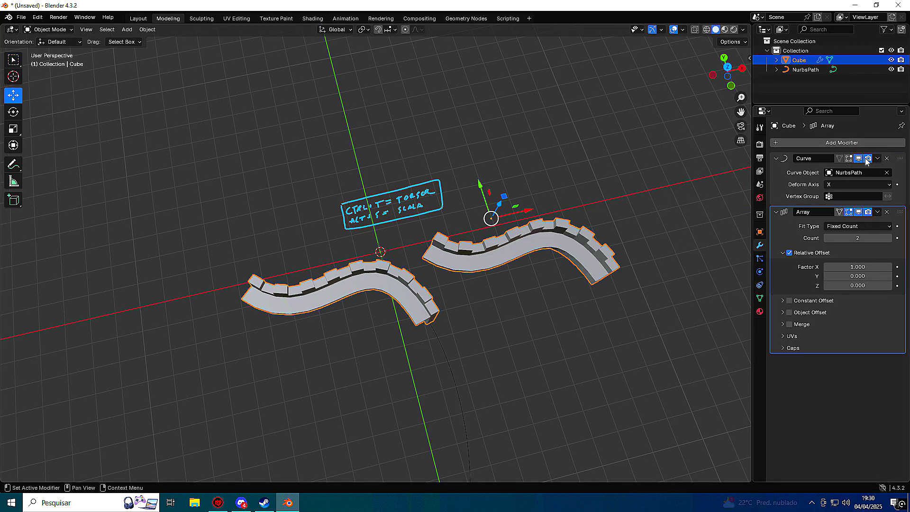
Reorder the wall's modifiers so that Array comes before Curve.
{"action": "left_click_drag", "start_coordinate": [776, 158], "coordinate": [775, 194]}
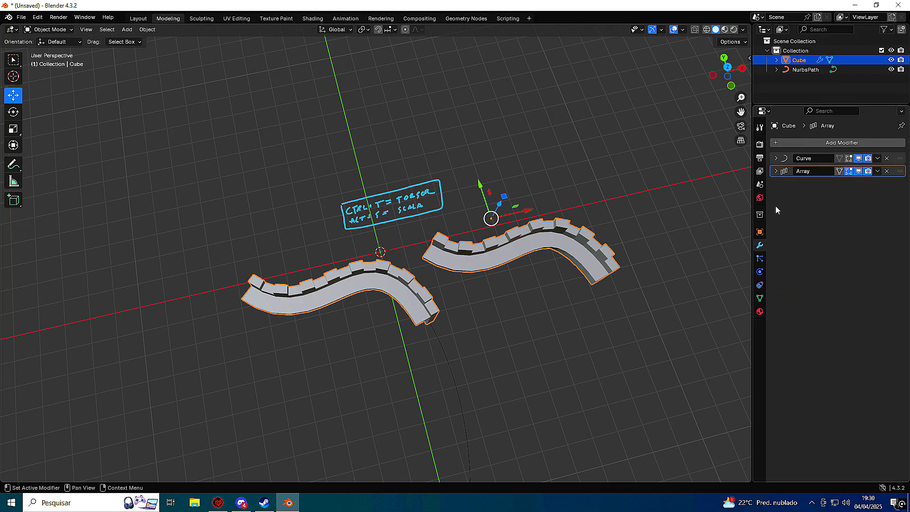
{"action": "left_click", "coordinate": [878, 158]}
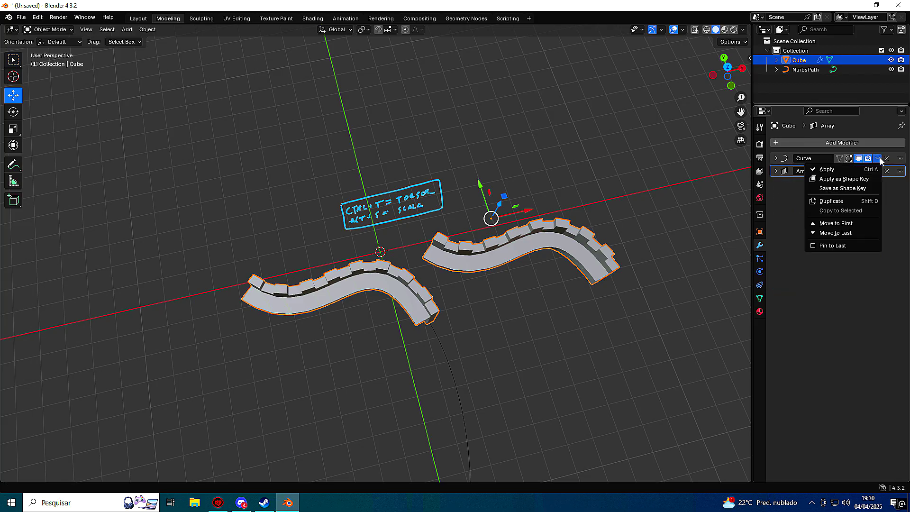
{"action": "left_click", "coordinate": [775, 158]}
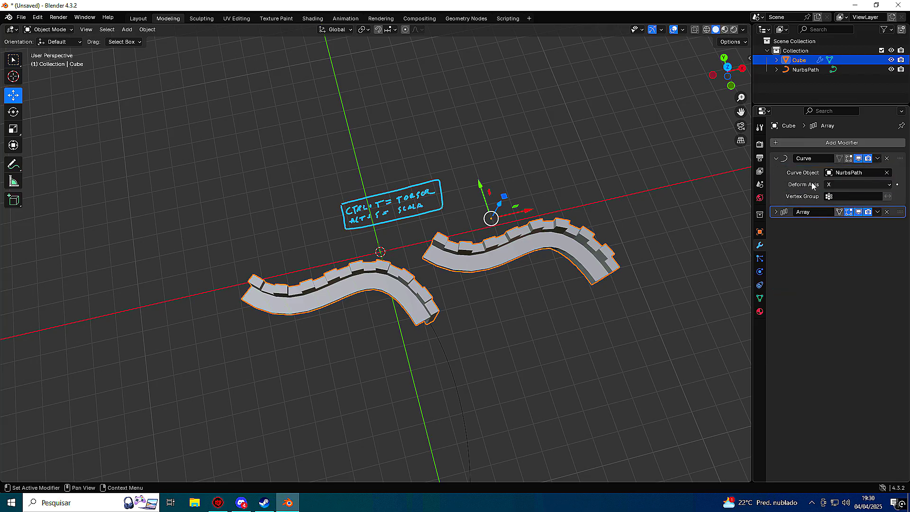
{"action": "left_click", "coordinate": [879, 158]}
{"action": "left_click", "coordinate": [776, 211]}
{"action": "left_click_drag", "start_coordinate": [900, 215], "coordinate": [899, 159]}
{"action": "middle_click_drag", "start_coordinate": [733, 212], "coordinate": [610, 271]}
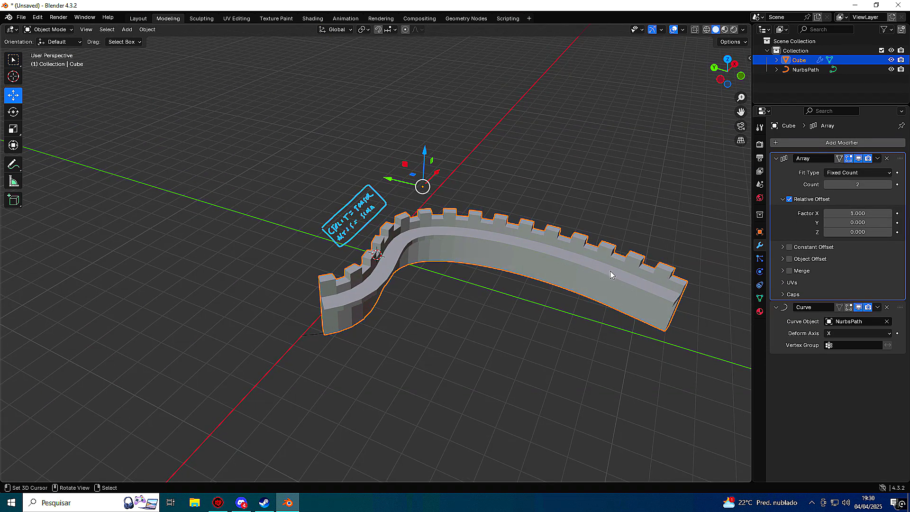
Set the wall's array count to 25.
{"action": "scroll", "coordinate": [610, 271], "scroll_direction": "down", "scroll_amount": 4}
{"action": "key", "text": "Tab"}
{"action": "key", "text": "Tab"}
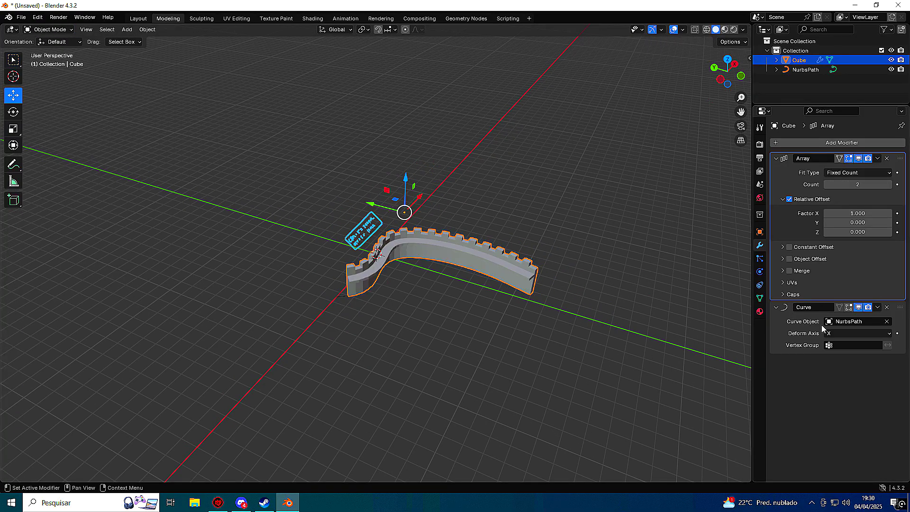
{"action": "left_click_drag", "start_coordinate": [854, 185], "coordinate": [887, 184]}
{"action": "middle_click_drag", "start_coordinate": [665, 237], "coordinate": [428, 229]}
{"action": "key", "text": "Tab"}
{"action": "key", "text": "Tab"}
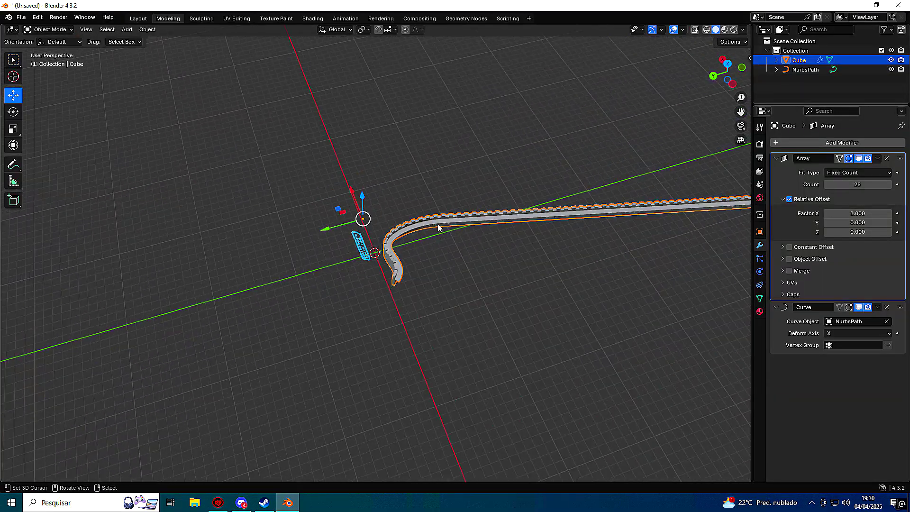
{"action": "key", "text": "Tab"}
{"action": "key", "text": "Tab"}
Move the end control point of the NURBS path and extrude further points from it around a first loop.
{"action": "left_click", "coordinate": [429, 228]}
{"action": "key", "text": "Tab"}
{"action": "left_click", "coordinate": [445, 226]}
{"action": "key", "text": "g"}
{"action": "left_click", "coordinate": [432, 177]}
{"action": "key", "text": "e"}
{"action": "left_click", "coordinate": [319, 171]}
{"action": "key", "text": "e"}
{"action": "left_click", "coordinate": [268, 255]}
{"action": "key", "text": "e"}
{"action": "left_click", "coordinate": [299, 325]}
{"action": "key", "text": "e"}
{"action": "left_click", "coordinate": [435, 358]}
{"action": "key", "text": "e"}
{"action": "left_click", "coordinate": [506, 309]}
{"action": "key", "text": "e"}
{"action": "left_click", "coordinate": [531, 231]}
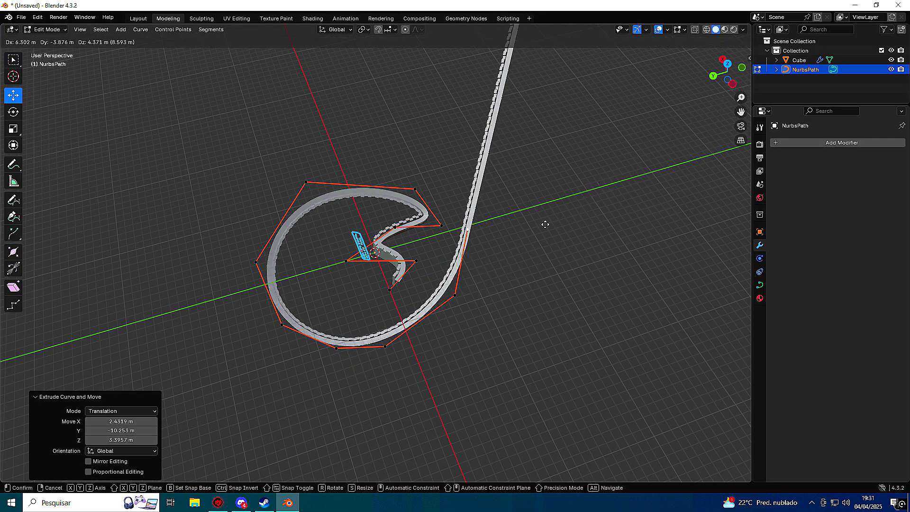
Continue extruding the path's end around a second, wider loop outside the first, and inspect the resulting wall up close.
{"action": "left_click", "coordinate": [479, 151]}
{"action": "key", "text": "e"}
{"action": "left_click", "coordinate": [344, 130]}
{"action": "key", "text": "e"}
{"action": "left_click", "coordinate": [262, 200]}
{"action": "key", "text": "e"}
{"action": "left_click", "coordinate": [237, 305]}
{"action": "key", "text": "e"}
{"action": "left_click", "coordinate": [284, 369]}
{"action": "key", "text": "e"}
{"action": "left_click", "coordinate": [370, 401]}
{"action": "key", "text": "e"}
{"action": "left_click", "coordinate": [451, 403]}
{"action": "key", "text": "e"}
{"action": "left_click", "coordinate": [535, 356]}
{"action": "key", "text": "e"}
{"action": "left_click", "coordinate": [576, 283]}
{"action": "key", "text": "e"}
{"action": "left_click", "coordinate": [543, 177]}
{"action": "key", "text": "e"}
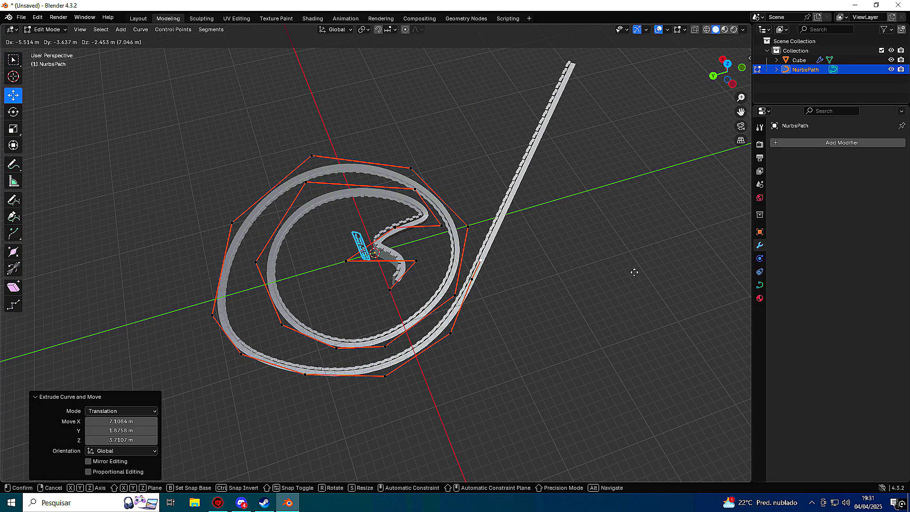
{"action": "left_click", "coordinate": [616, 303]}
{"action": "middle_click_drag", "start_coordinate": [599, 315], "coordinate": [208, 279]}
{"action": "key", "text": "Tab"}
{"action": "scroll", "coordinate": [489, 268], "scroll_direction": "up", "scroll_amount": 3}
{"action": "scroll", "coordinate": [226, 279], "scroll_direction": "up", "scroll_amount": 5}
{"action": "scroll", "coordinate": [263, 279], "scroll_direction": "up", "scroll_amount": 2}
{"action": "scroll", "coordinate": [326, 246], "scroll_direction": "down", "scroll_amount": 5}
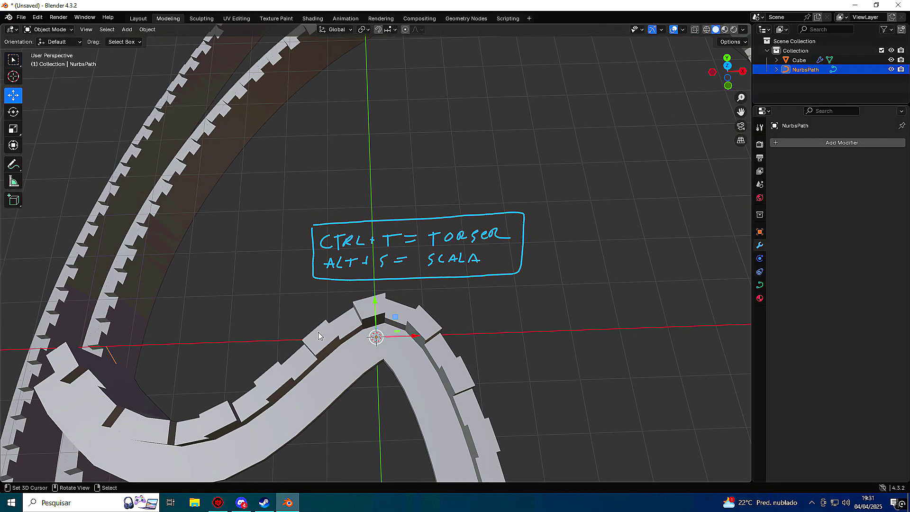
Reposition control points near the start of the NURBS path to adjust the wall's first bend.
{"action": "key", "text": "Tab"}
{"action": "middle_click_drag", "start_coordinate": [326, 247], "coordinate": [381, 281]}
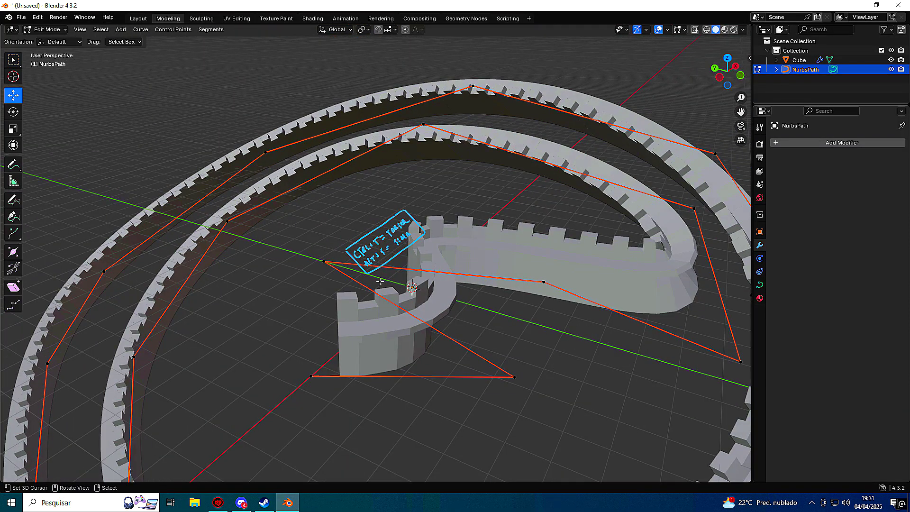
{"action": "scroll", "coordinate": [412, 286], "scroll_direction": "down", "scroll_amount": 3}
{"action": "mouse_move", "coordinate": [460, 287]}
{"action": "middle_mouse_down"}
{"action": "mouse_move", "coordinate": [539, 302]}
{"action": "mouse_move", "coordinate": [489, 287]}
{"action": "mouse_move", "coordinate": [485, 301]}
{"action": "mouse_move", "coordinate": [444, 284]}
{"action": "middle_mouse_up"}
{"action": "left_click_drag", "start_coordinate": [335, 285], "coordinate": [408, 325]}
{"action": "middle_click_drag", "start_coordinate": [387, 329], "coordinate": [407, 325]}
{"action": "left_click_drag", "start_coordinate": [408, 325], "coordinate": [427, 322]}
{"action": "middle_click_drag", "start_coordinate": [408, 326], "coordinate": [426, 322]}
{"action": "left_click_drag", "start_coordinate": [426, 322], "coordinate": [446, 319]}
{"action": "middle_click_drag", "start_coordinate": [445, 319], "coordinate": [359, 317]}
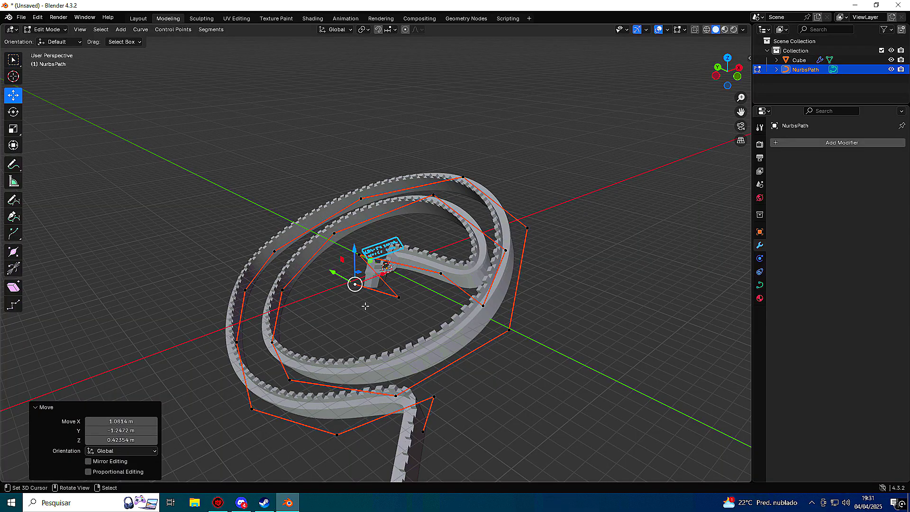
Switch to Discord to check the class questions channel, and return to Blender.
{"action": "left_click", "coordinate": [242, 502]}
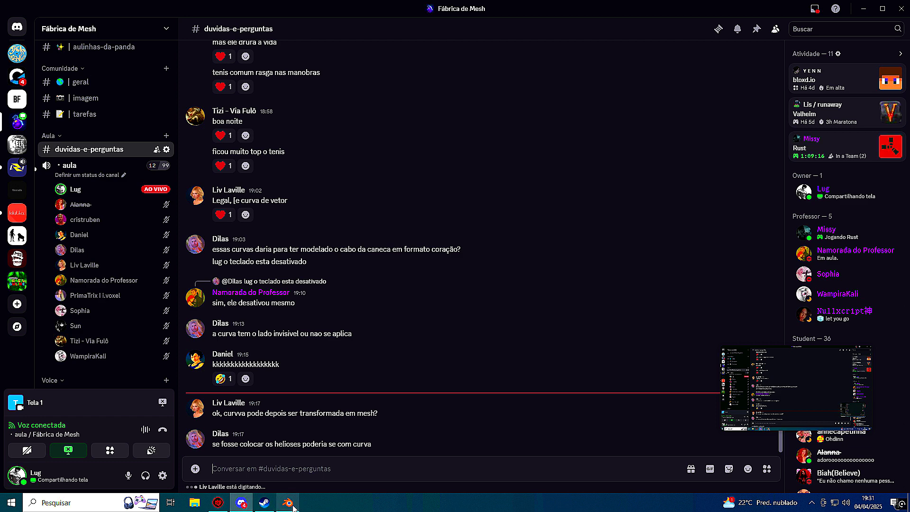
{"action": "mouse_move", "coordinate": [293, 507]}
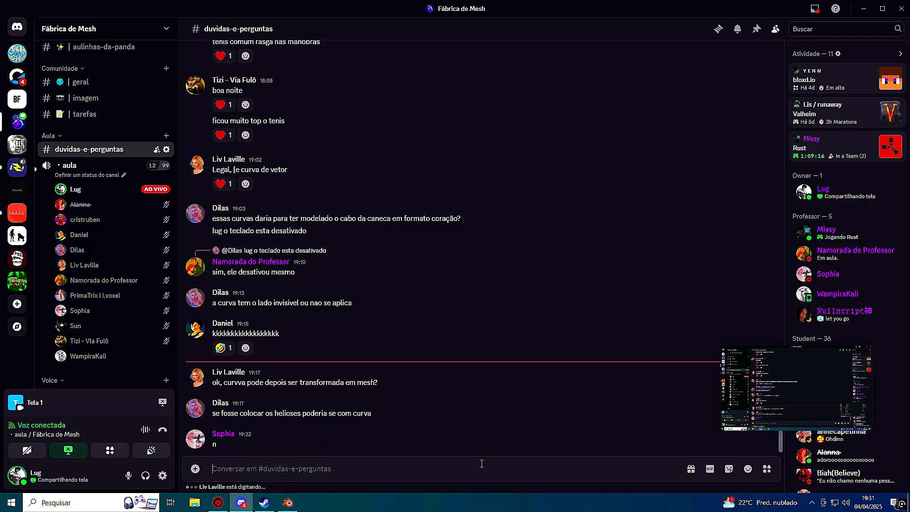
{"action": "left_click", "coordinate": [300, 508]}
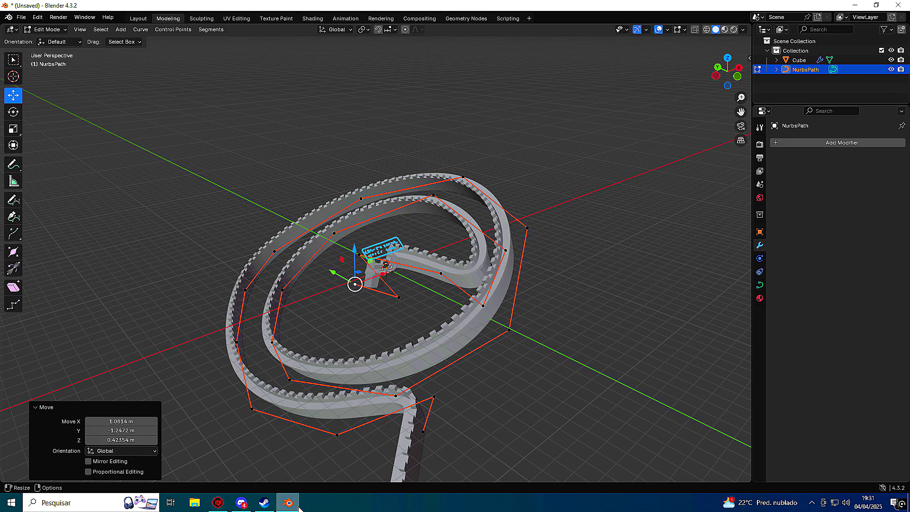
Leave the path's Edit Mode and apply the wall's Array and Curve modifiers.
{"action": "scroll", "coordinate": [584, 322], "scroll_direction": "up", "scroll_amount": 5}
{"action": "scroll", "coordinate": [584, 321], "scroll_direction": "down", "scroll_amount": 2}
{"action": "key", "text": "Tab"}
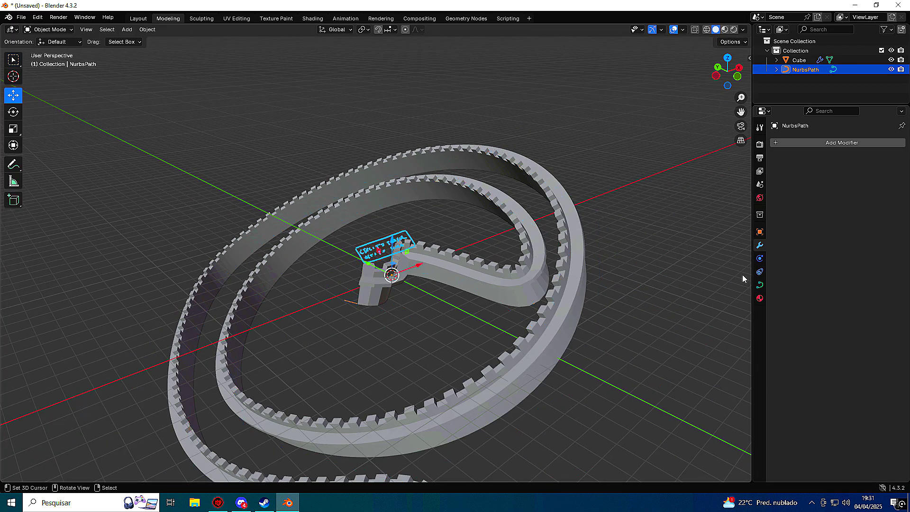
{"action": "left_click", "coordinate": [586, 284]}
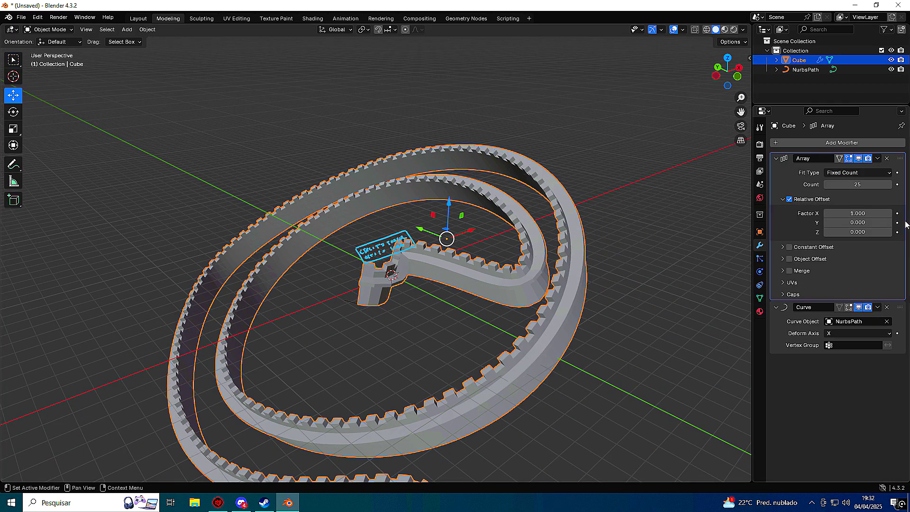
{"action": "left_click", "coordinate": [878, 158]}
{"action": "left_click", "coordinate": [806, 171]}
{"action": "left_click", "coordinate": [878, 158]}
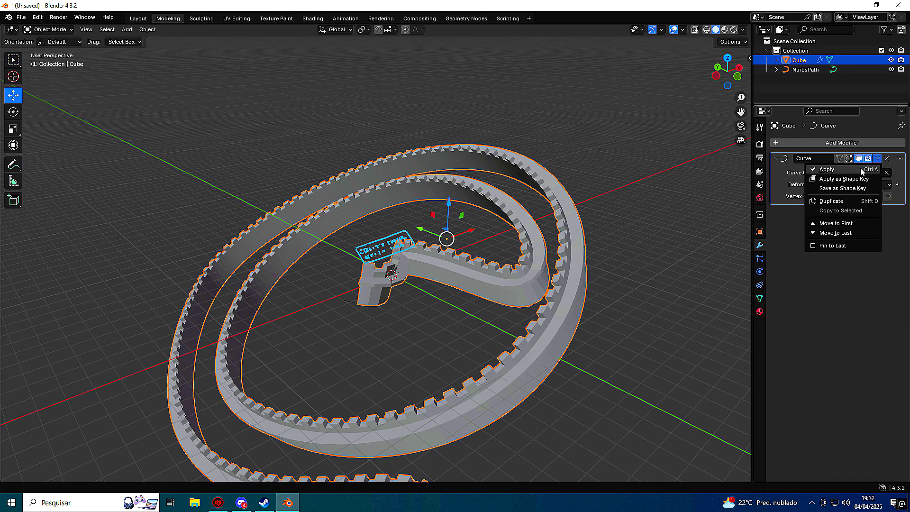
{"action": "left_click", "coordinate": [806, 170]}
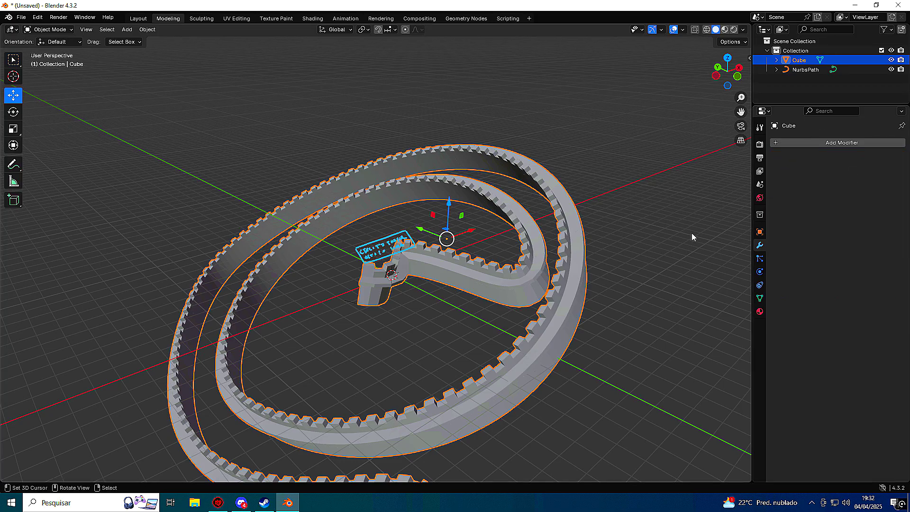
Delete the NURBS path, and select the castle wall's whole mesh in Edit Mode.
{"action": "left_click", "coordinate": [359, 309]}
{"action": "key", "text": "x"}
{"action": "left_click", "coordinate": [334, 305]}
{"action": "left_click", "coordinate": [543, 337]}
{"action": "key", "text": "Tab"}
{"action": "middle_click_drag", "start_coordinate": [550, 344], "coordinate": [237, 349]}
{"action": "key", "text": "a"}
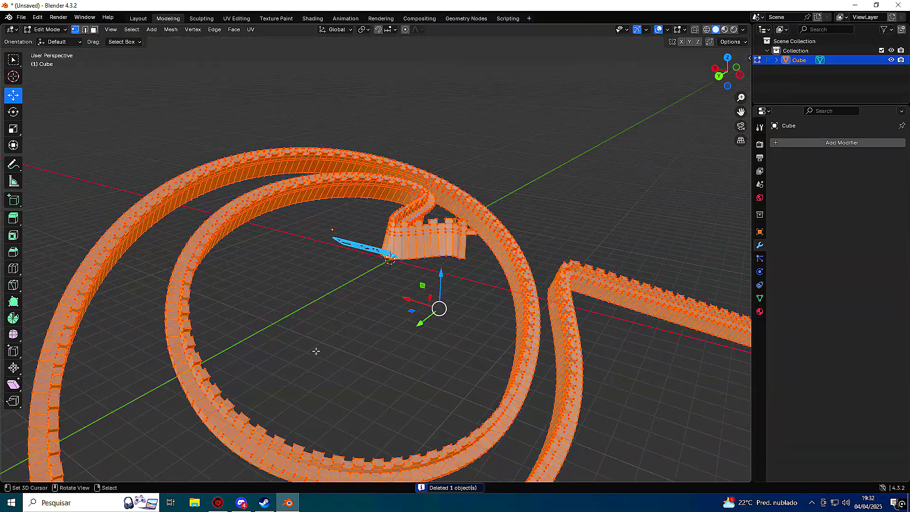
Check the class questions channel in Discord, return to Blender and leave the wall's Edit Mode.
{"action": "key", "text": "alt+Tab"}
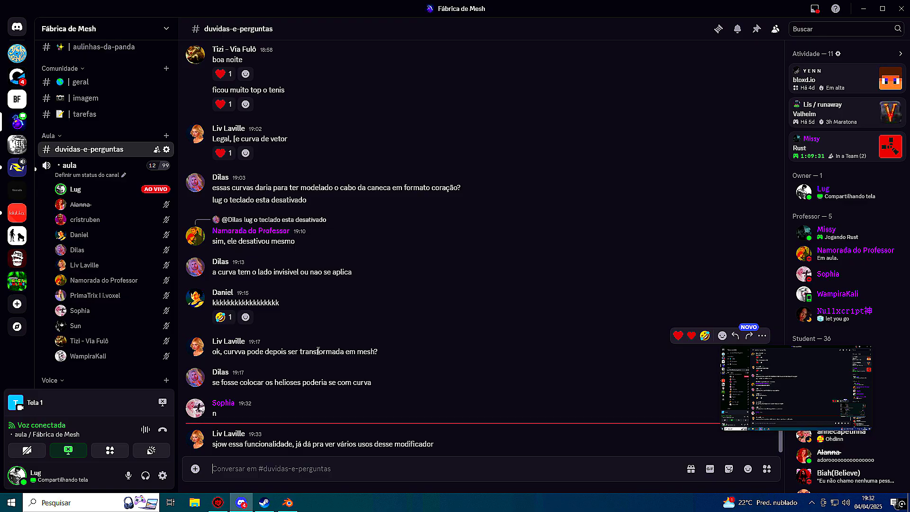
{"action": "key", "text": "alt+Tab"}
{"action": "key", "text": "Tab"}
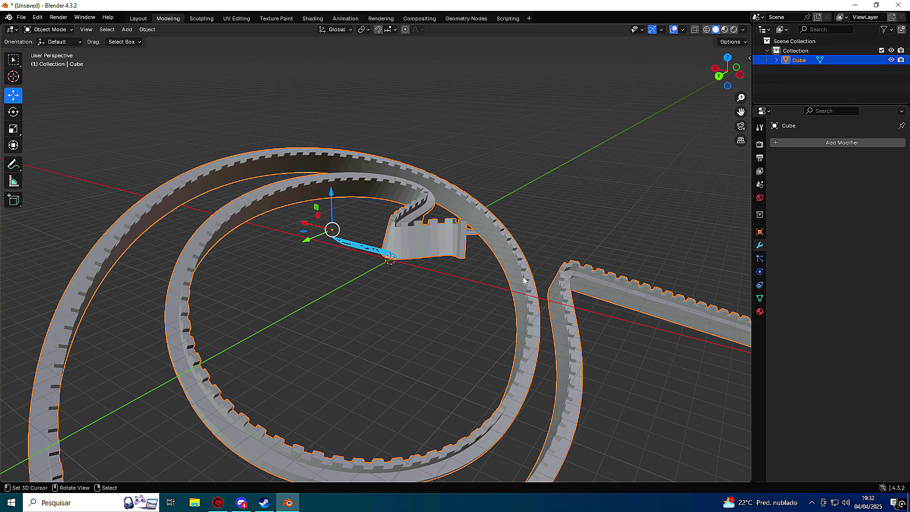
Delete the castle wall and erase the handwritten annotation to empty the scene.
{"action": "key", "text": "Delete"}
{"action": "mouse_move", "coordinate": [525, 280]}
{"action": "middle_mouse_down"}
{"action": "mouse_move", "coordinate": [434, 331]}
{"action": "mouse_move", "coordinate": [157, 195]}
{"action": "middle_mouse_up"}
{"action": "left_click", "coordinate": [13, 164]}
{"action": "left_click", "coordinate": [13, 165]}
{"action": "left_click", "coordinate": [47, 223]}
{"action": "middle_click_drag", "start_coordinate": [279, 235], "coordinate": [383, 300]}
{"action": "left_click", "coordinate": [13, 96]}
{"action": "mouse_move", "coordinate": [119, 182]}
{"action": "middle_mouse_down"}
{"action": "mouse_move", "coordinate": [141, 203]}
{"action": "mouse_move", "coordinate": [185, 197]}
{"action": "mouse_move", "coordinate": [314, 229]}
{"action": "middle_mouse_up"}
Add a NURBS path at the origin in top view and scale it up by about 1.83.
{"action": "key", "text": "KP_7"}
{"action": "key", "text": "shift+a"}
{"action": "mouse_move", "coordinate": [315, 230]}
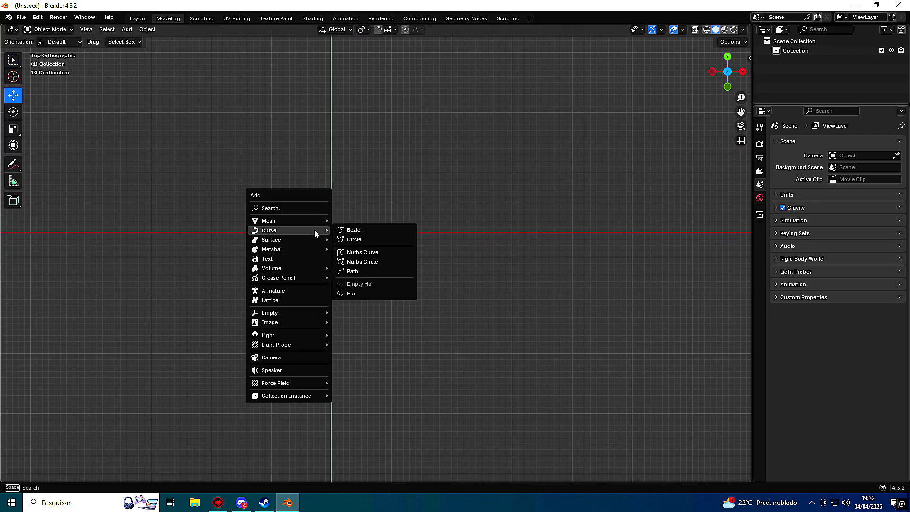
{"action": "left_click", "coordinate": [359, 271]}
{"action": "key", "text": "s"}
{"action": "left_click", "coordinate": [410, 237]}
Add a Bézier circle with a 1 m radius and move it clear of the path in top view.
{"action": "key", "text": "shift+a"}
{"action": "mouse_move", "coordinate": [408, 232]}
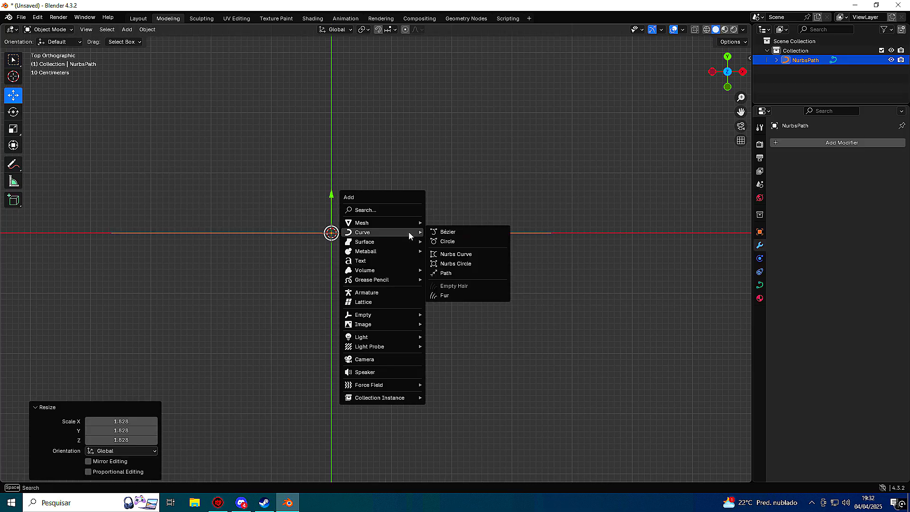
{"action": "left_click", "coordinate": [442, 240]}
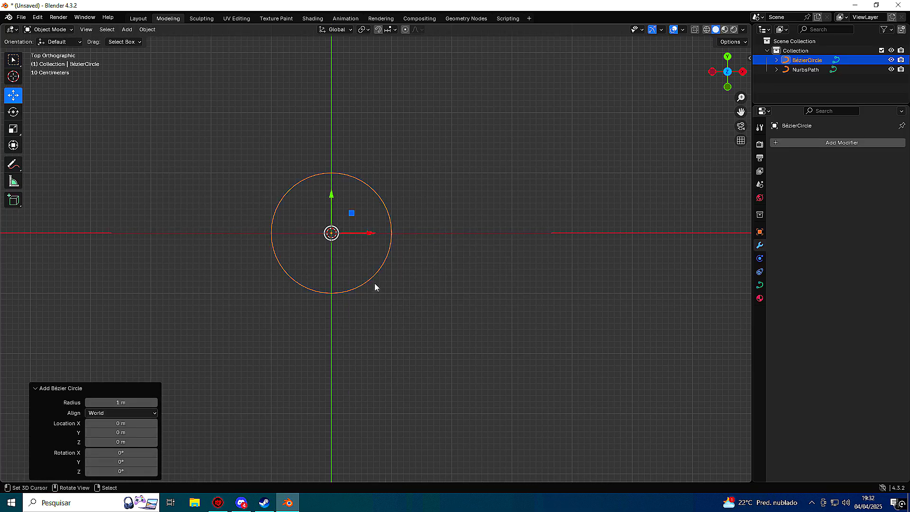
{"action": "key", "text": "g"}
{"action": "left_click", "coordinate": [415, 179]}
Set the NURBS path's bevel to Object and pick the Bézier circle as its profile.
{"action": "left_click", "coordinate": [417, 232]}
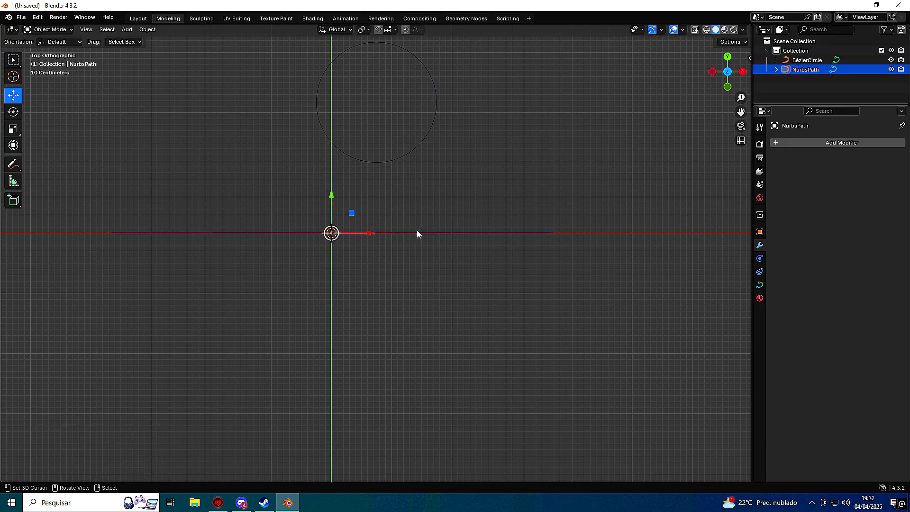
{"action": "left_click", "coordinate": [759, 285]}
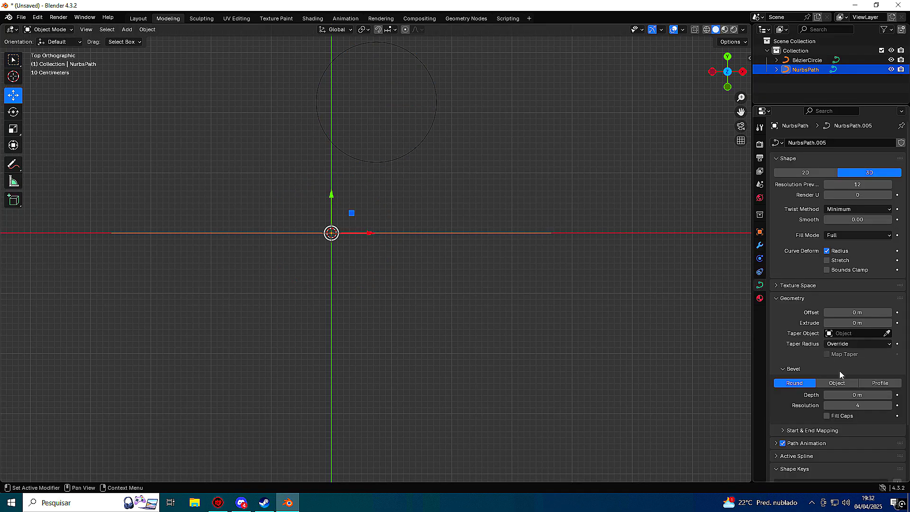
{"action": "left_click", "coordinate": [846, 383]}
{"action": "left_click", "coordinate": [874, 395]}
{"action": "left_click", "coordinate": [886, 394]}
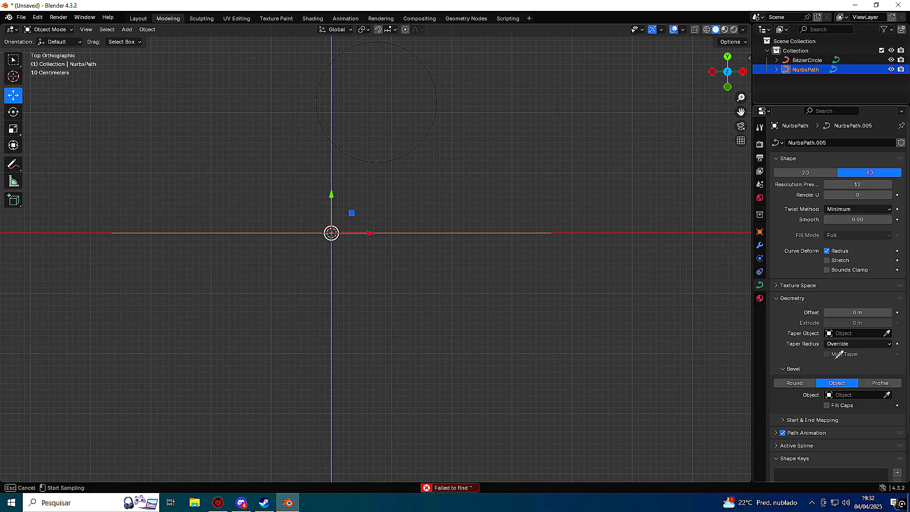
{"action": "left_click", "coordinate": [430, 137]}
{"action": "mouse_move", "coordinate": [422, 150]}
{"action": "middle_mouse_down"}
{"action": "mouse_move", "coordinate": [334, 86]}
{"action": "mouse_move", "coordinate": [425, 158]}
{"action": "middle_mouse_up"}
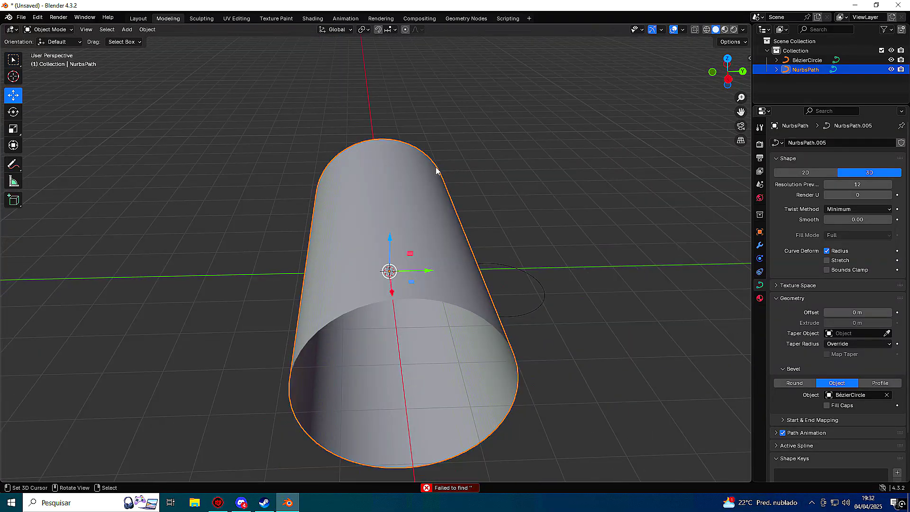
Move the Bézier circle's near-side control point along Y to push it in and form a crescent profile.
{"action": "left_click", "coordinate": [530, 273]}
{"action": "key", "text": "Tab"}
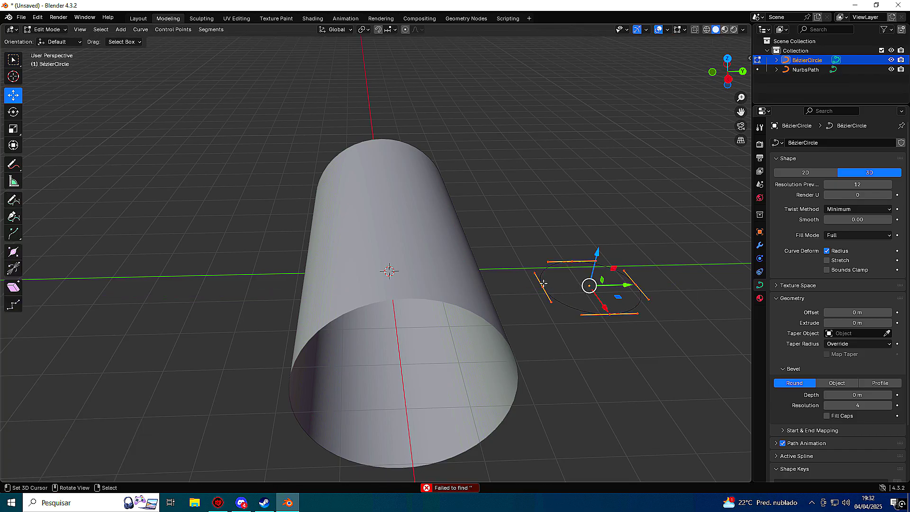
{"action": "left_click_drag", "start_coordinate": [566, 284], "coordinate": [633, 284]}
{"action": "middle_click_drag", "start_coordinate": [633, 285], "coordinate": [474, 289]}
{"action": "key", "text": "Tab"}
Taper the near end of the NURBS path to a point by scaling that control point's radius to 0.
{"action": "left_click", "coordinate": [407, 320]}
{"action": "key", "text": "Tab"}
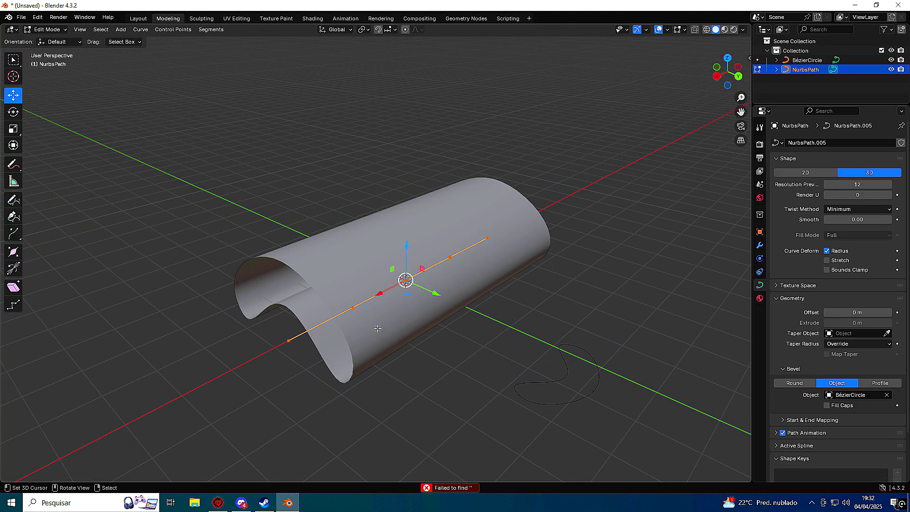
{"action": "key", "text": "alt+s"}
{"action": "left_click", "coordinate": [286, 335]}
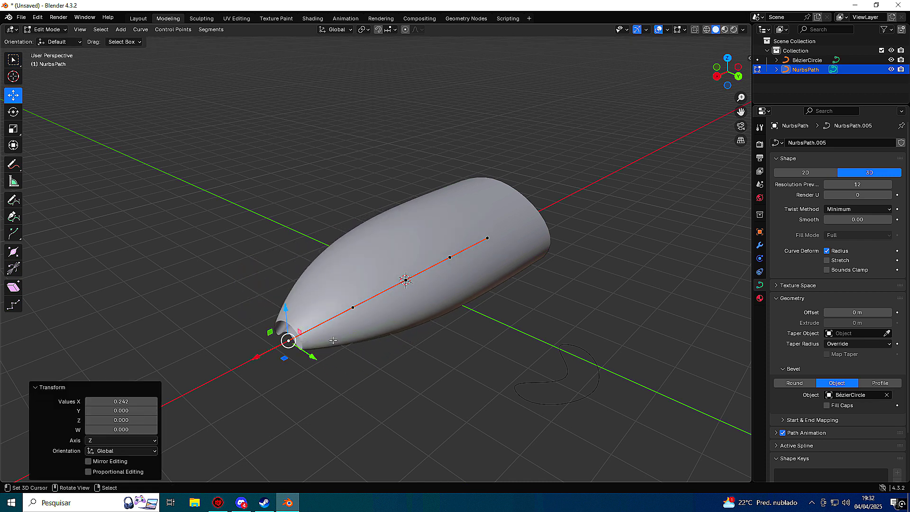
{"action": "key", "text": "alt+s"}
{"action": "key", "text": "0"}
{"action": "key", "text": "Return"}
Shrink the radius of the path's opposite end point to narrow that end of the petal.
{"action": "middle_click_drag", "start_coordinate": [332, 340], "coordinate": [230, 330]}
{"action": "left_click", "coordinate": [480, 388]}
{"action": "key", "text": "alt+s"}
{"action": "left_click", "coordinate": [499, 389]}
{"action": "middle_click_drag", "start_coordinate": [399, 368], "coordinate": [545, 403]}
Subdivide the Bézier circle profile with one cut and move two of its outer points inward along Y.
{"action": "key", "text": "alt+q"}
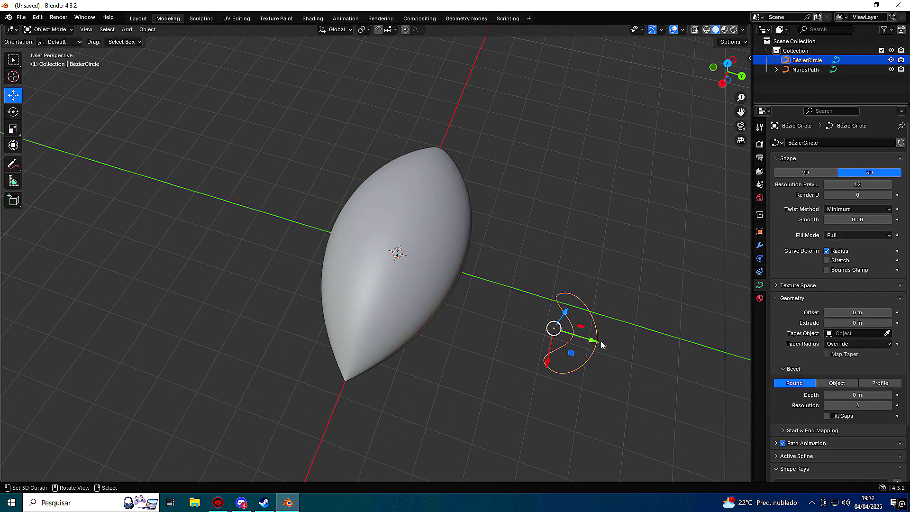
{"action": "right_click", "coordinate": [601, 334]}
{"action": "left_click", "coordinate": [565, 237]}
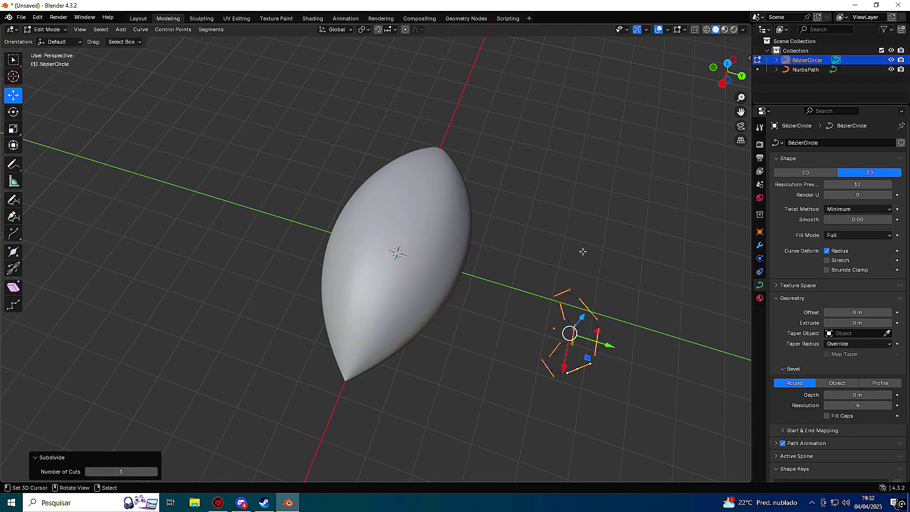
{"action": "left_click", "coordinate": [593, 307]}
{"action": "key", "text": "g"}
{"action": "key", "text": "y"}
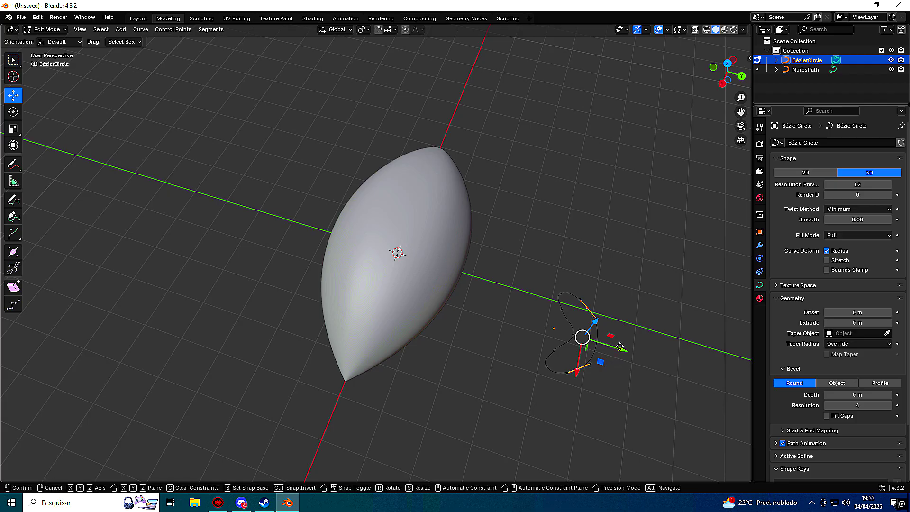
{"action": "left_click", "coordinate": [596, 336]}
Scale the two selected profile points, and flatten the whole profile along Y.
{"action": "middle_click_drag", "start_coordinate": [595, 337], "coordinate": [616, 278]}
{"action": "key", "text": "s"}
{"action": "left_click", "coordinate": [624, 279]}
{"action": "key", "text": "a"}
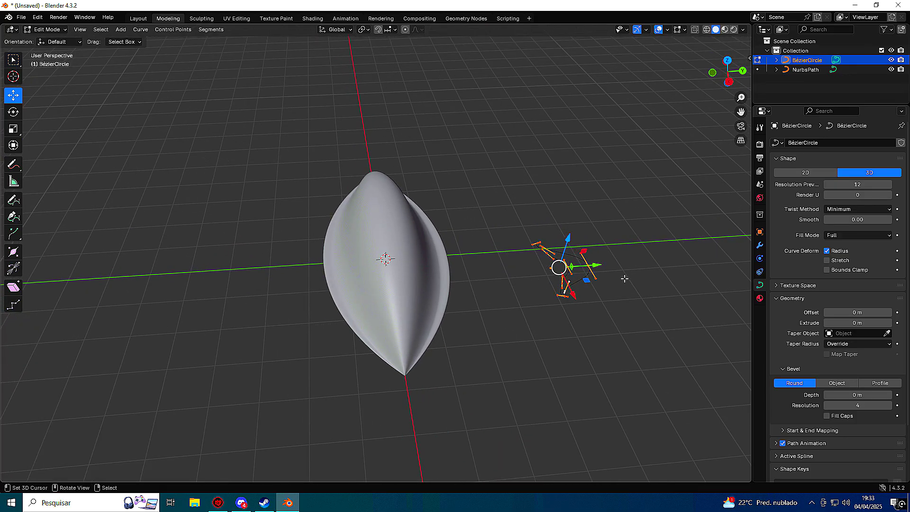
{"action": "key", "text": "s"}
{"action": "key", "text": "y"}
{"action": "left_click", "coordinate": [590, 278]}
Reduce the radius of the path's middle point and the next one toward the tip for a longer taper.
{"action": "middle_click_drag", "start_coordinate": [590, 279], "coordinate": [281, 354]}
{"action": "key", "text": "Tab"}
{"action": "left_click", "coordinate": [269, 290]}
{"action": "key", "text": "Tab"}
{"action": "left_click", "coordinate": [347, 243]}
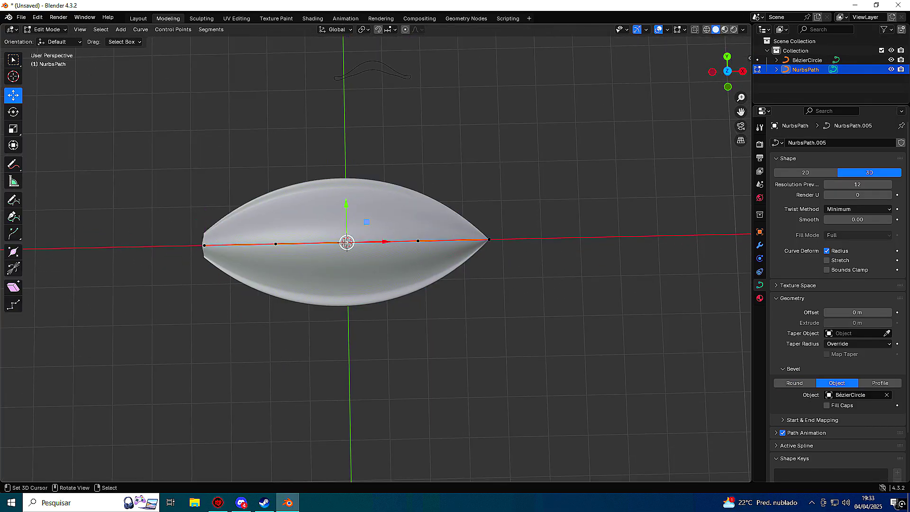
{"action": "key", "text": "alt+s"}
{"action": "left_click", "coordinate": [408, 248]}
{"action": "left_click", "coordinate": [420, 249]}
{"action": "key", "text": "alt+s"}
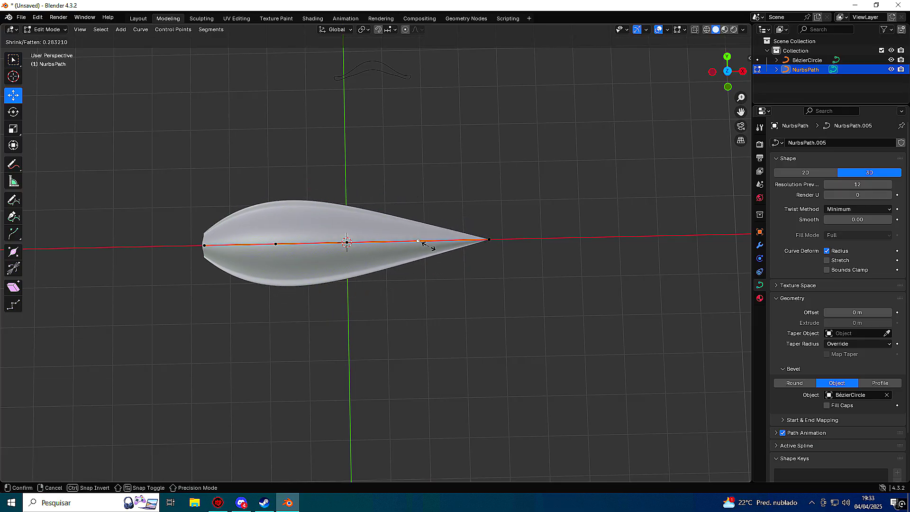
{"action": "left_click", "coordinate": [432, 246]}
Move the whole path about 3.35 m along X, and reposition it slightly above the ground line in front view.
{"action": "key", "text": "Tab"}
{"action": "left_click_drag", "start_coordinate": [393, 262], "coordinate": [526, 266]}
{"action": "key", "text": "KP_1"}
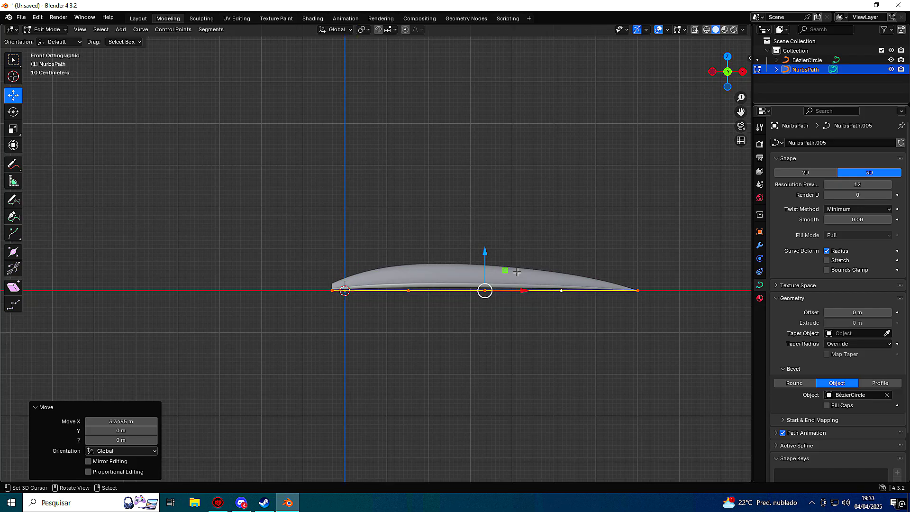
{"action": "key", "text": "g"}
{"action": "left_click", "coordinate": [406, 279]}
Arch the petal by raising the path's second and middle points, lowering the tip about 1.89 m and shifting it inward along X.
{"action": "left_click", "coordinate": [455, 264]}
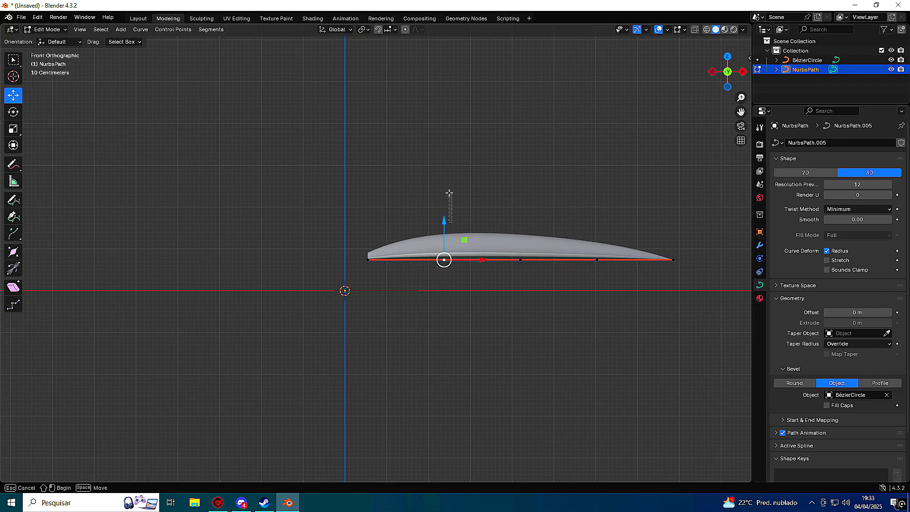
{"action": "left_click_drag", "start_coordinate": [444, 239], "coordinate": [444, 179]}
{"action": "left_click", "coordinate": [520, 260]}
{"action": "left_click_drag", "start_coordinate": [521, 237], "coordinate": [521, 153]}
{"action": "left_click", "coordinate": [674, 259]}
{"action": "left_click_drag", "start_coordinate": [674, 237], "coordinate": [674, 316]}
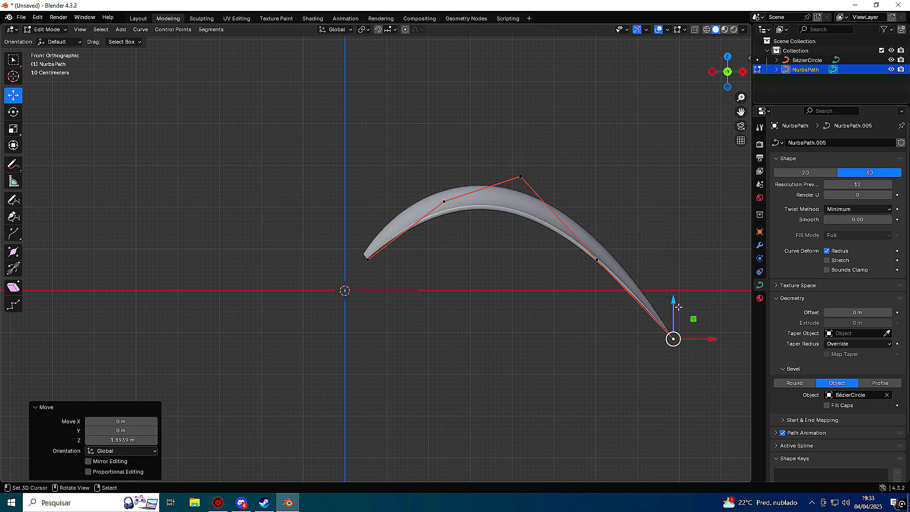
{"action": "key", "text": "g"}
{"action": "key", "text": "x"}
{"action": "left_click", "coordinate": [570, 325]}
Select the Bézier circle's control points in Edit Mode and subdivide the profile again.
{"action": "middle_click_drag", "start_coordinate": [569, 324], "coordinate": [453, 349]}
{"action": "key", "text": "Tab"}
{"action": "left_click", "coordinate": [543, 250]}
{"action": "key", "text": "Tab"}
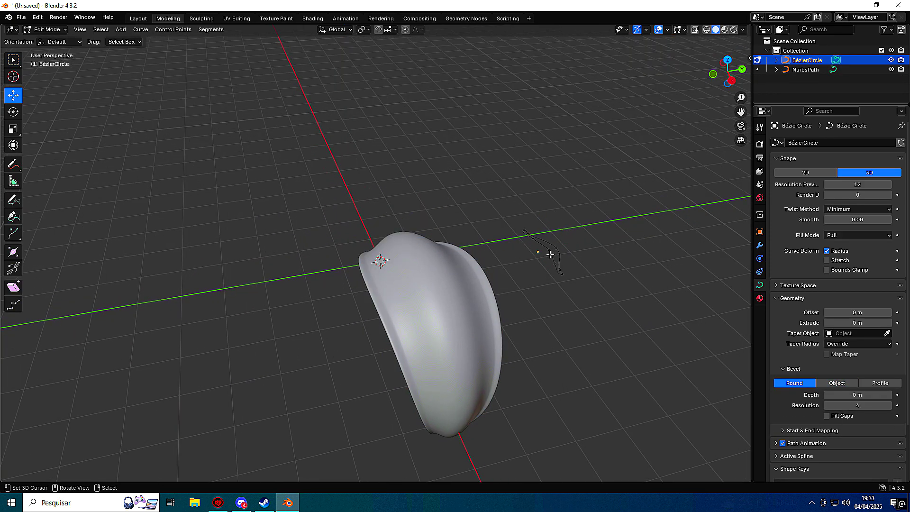
{"action": "left_click_drag", "start_coordinate": [564, 244], "coordinate": [559, 247]}
{"action": "middle_click_drag", "start_coordinate": [560, 247], "coordinate": [522, 269]}
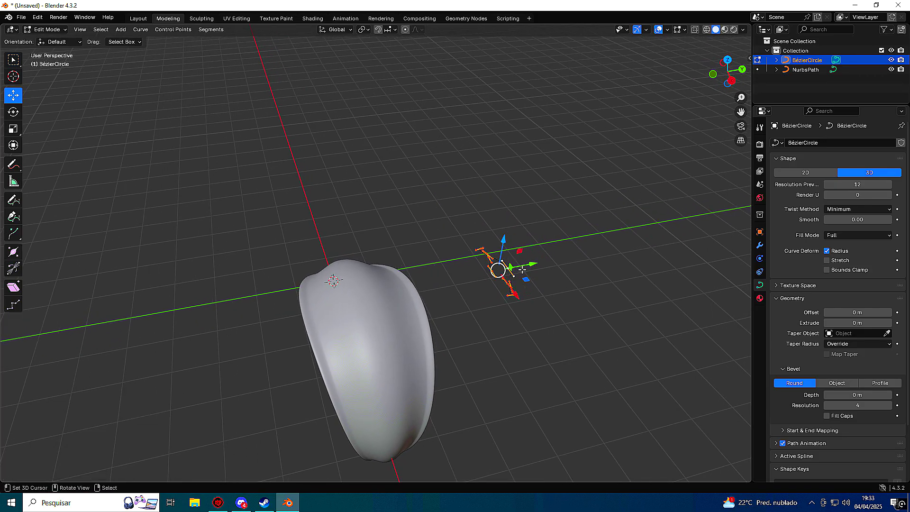
{"action": "right_click", "coordinate": [522, 269]}
{"action": "left_click", "coordinate": [494, 236]}
Shift two of the profile's outer points along Y to deepen the petal's lengthwise ridges.
{"action": "middle_click_drag", "start_coordinate": [468, 297], "coordinate": [456, 305]}
{"action": "left_click", "coordinate": [456, 306]}
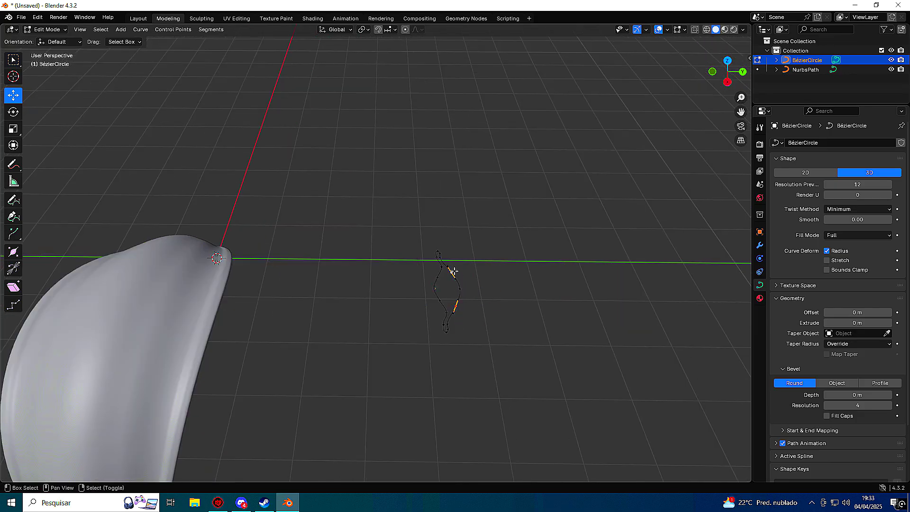
{"action": "left_click_drag", "start_coordinate": [487, 288], "coordinate": [505, 284]}
{"action": "key", "text": "Tab"}
Enter the NURBS path's Edit Mode and select the control point at the petal's tip.
{"action": "middle_click_drag", "start_coordinate": [244, 300], "coordinate": [362, 294]}
{"action": "key", "text": "Tab"}
{"action": "middle_click_drag", "start_coordinate": [463, 393], "coordinate": [414, 390]}
{"action": "key", "text": "Tab"}
{"action": "left_click", "coordinate": [411, 388]}
{"action": "key", "text": "Tab"}
{"action": "left_click_drag", "start_coordinate": [401, 455], "coordinate": [456, 477]}
Duplicate the petal's curve within the path and move the copy beside the original along Y, undoing the extra lift.
{"action": "middle_click_drag", "start_coordinate": [390, 266], "coordinate": [325, 266]}
{"action": "key", "text": "a"}
{"action": "key", "text": "shift+d"}
{"action": "key", "text": "Escape"}
{"action": "left_click_drag", "start_coordinate": [287, 280], "coordinate": [352, 277]}
{"action": "left_click_drag", "start_coordinate": [314, 244], "coordinate": [321, 215]}
{"action": "key", "text": "ctrl+z"}
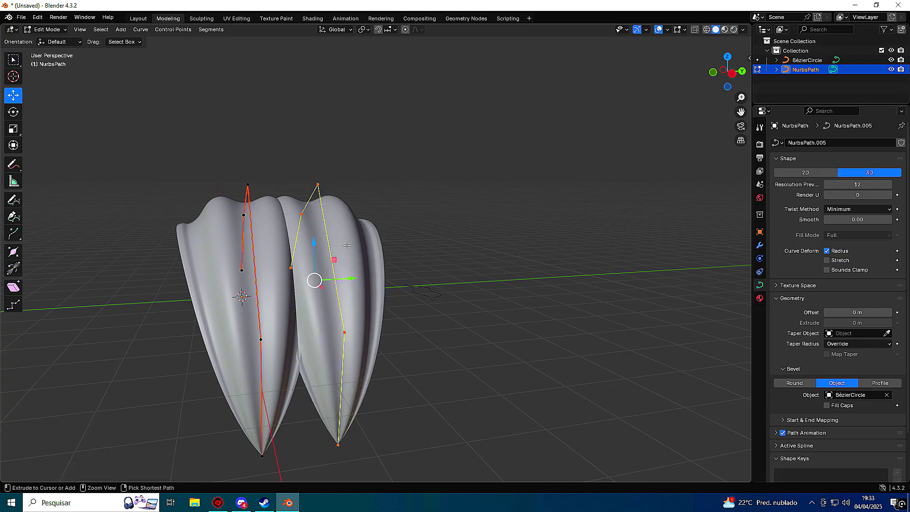
Duplicate the petal's curve again and place the second copy on the opposite side of the original along Y.
{"action": "key", "text": "shift+d"}
{"action": "key", "text": "Escape"}
{"action": "left_click_drag", "start_coordinate": [352, 278], "coordinate": [201, 289]}
{"action": "key", "text": "Tab"}
{"action": "middle_click_drag", "start_coordinate": [239, 294], "coordinate": [330, 230]}
Select the whole curve of the newest outer petal and rotate it so its tip leans toward the middle petal.
{"action": "key", "text": "Tab"}
{"action": "key", "text": "a"}
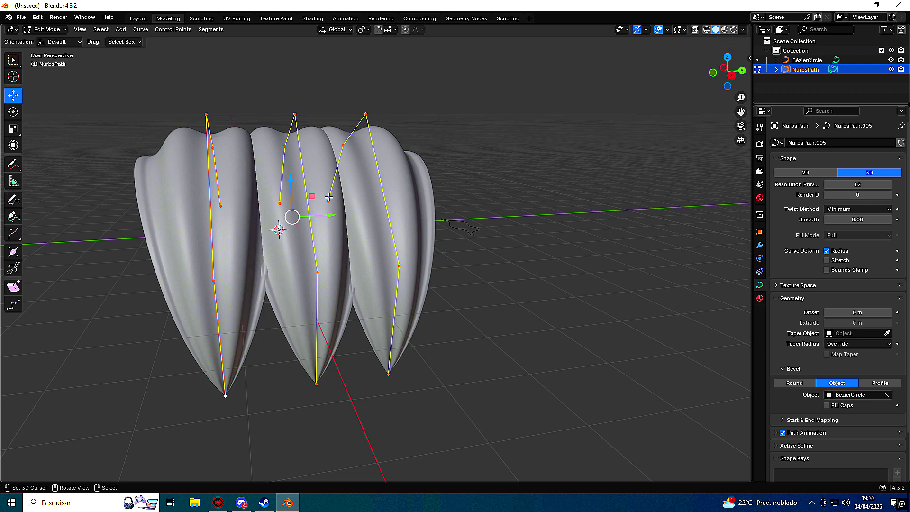
{"action": "left_click", "coordinate": [211, 204]}
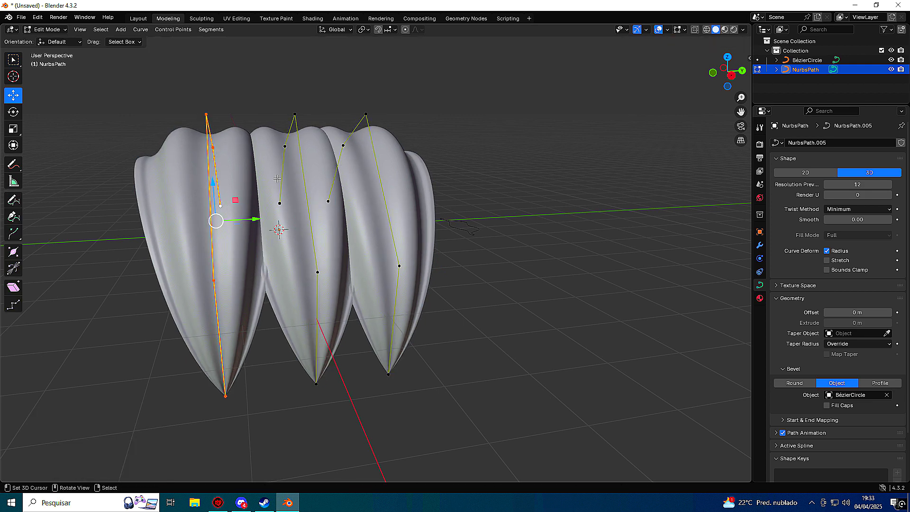
{"action": "key", "text": "r"}
{"action": "left_click", "coordinate": [267, 132]}
Rotate the other outer petal's curve 14.4° so its tip leans inward, and leave Edit Mode.
{"action": "left_click", "coordinate": [384, 112]}
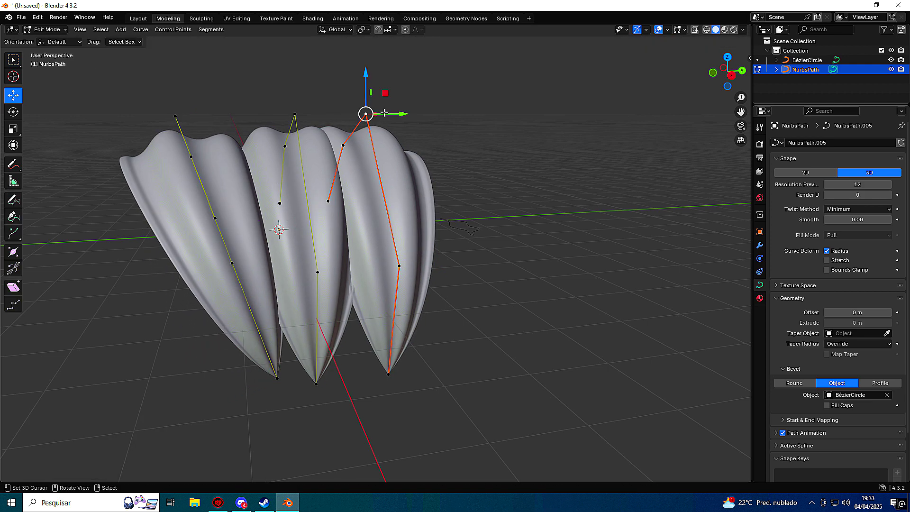
{"action": "key", "text": "r"}
{"action": "left_click", "coordinate": [375, 232]}
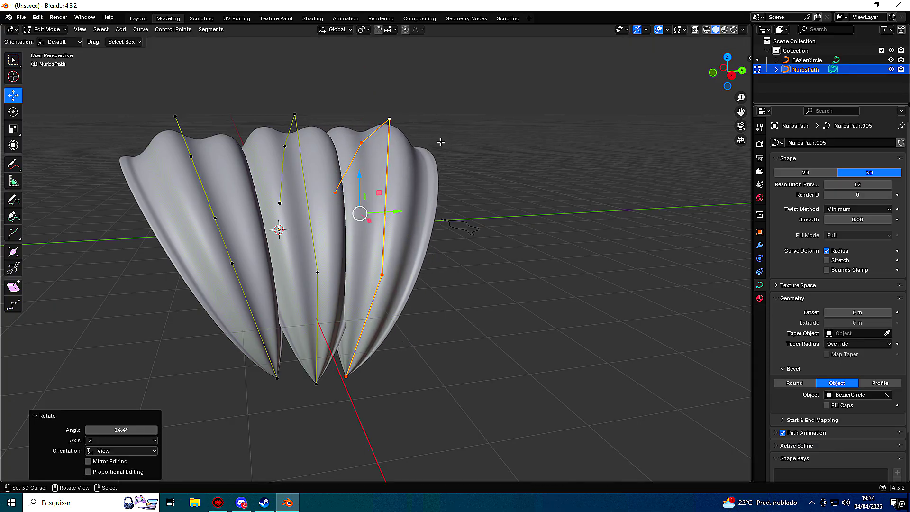
{"action": "key", "text": "Tab"}
{"action": "middle_click_drag", "start_coordinate": [375, 231], "coordinate": [346, 219]}
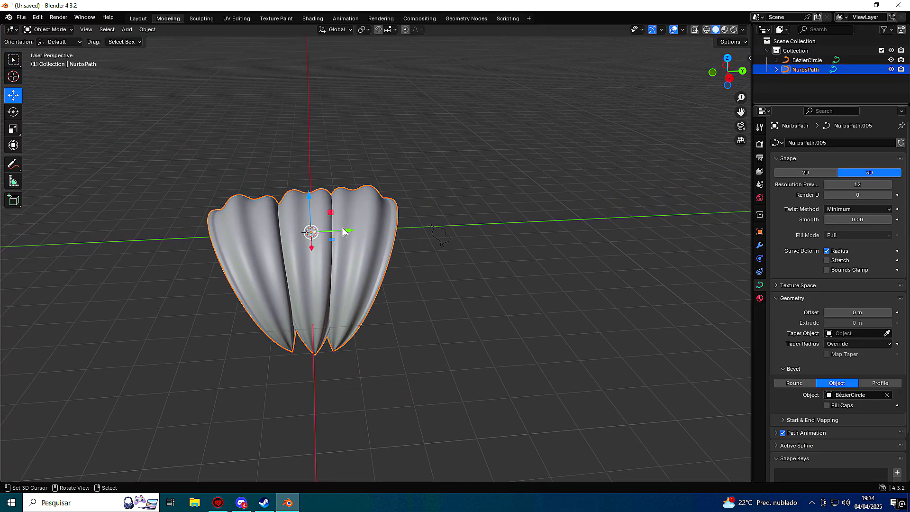
Delete the Bézier circle that serves as the petals' bevel profile.
{"action": "middle_click_drag", "start_coordinate": [343, 228], "coordinate": [428, 225]}
{"action": "left_click", "coordinate": [423, 210]}
{"action": "key", "text": "Delete"}
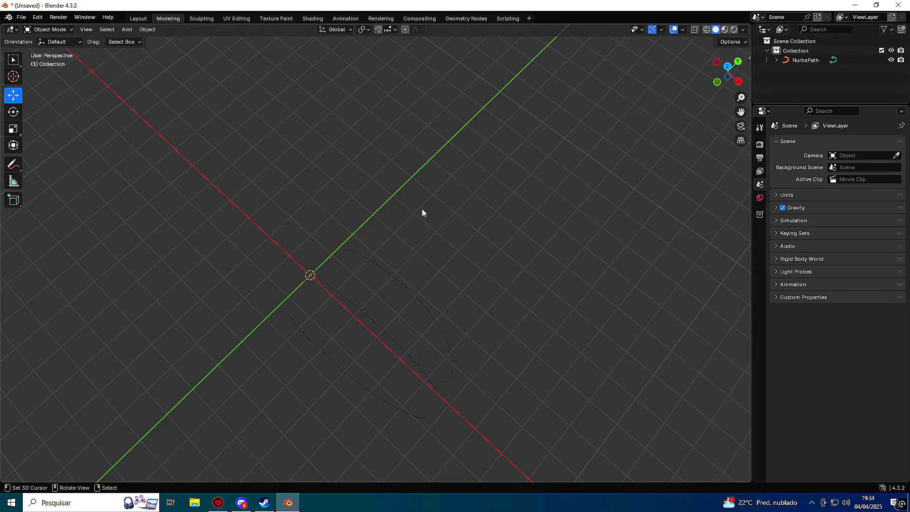
Inspect the bare path curves without their profile, and switch to the class questions channel in Discord.
{"action": "middle_click_drag", "start_coordinate": [397, 284], "coordinate": [397, 244]}
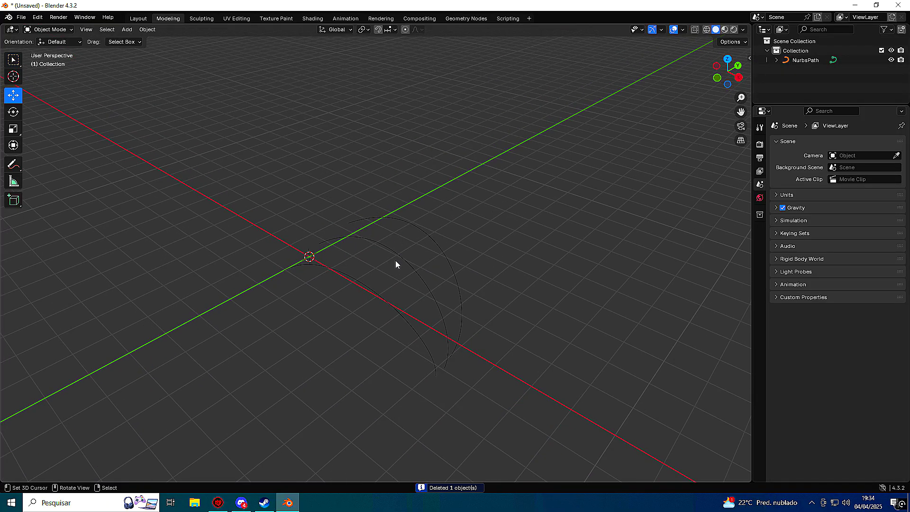
{"action": "middle_click_drag", "start_coordinate": [396, 260], "coordinate": [348, 311]}
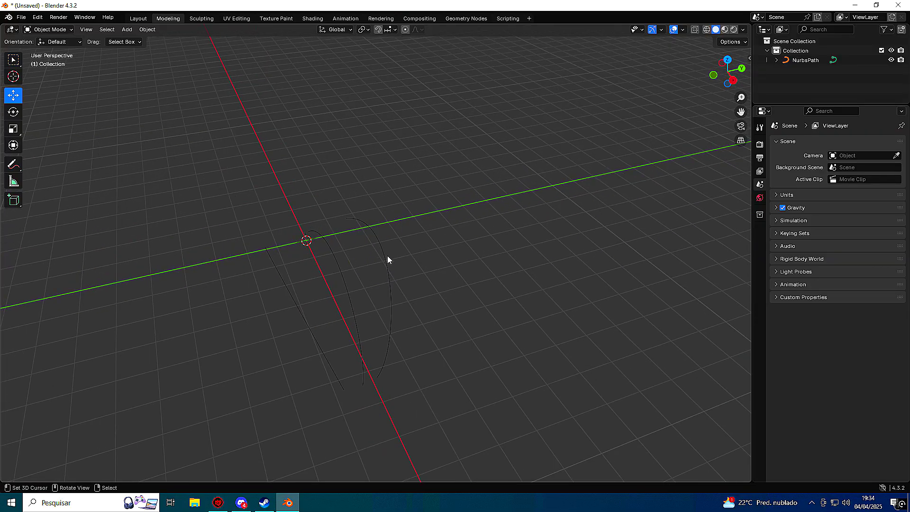
{"action": "middle_click_drag", "start_coordinate": [369, 276], "coordinate": [400, 287]}
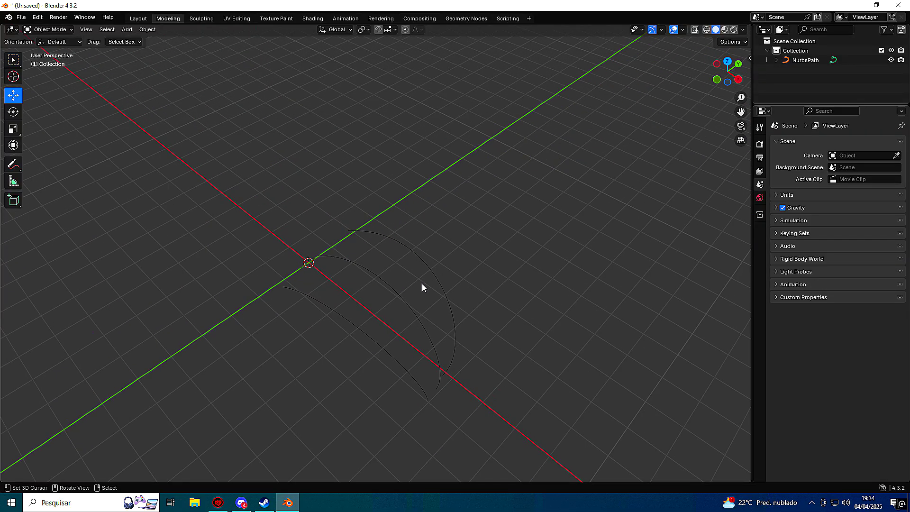
{"action": "left_click", "coordinate": [234, 508]}
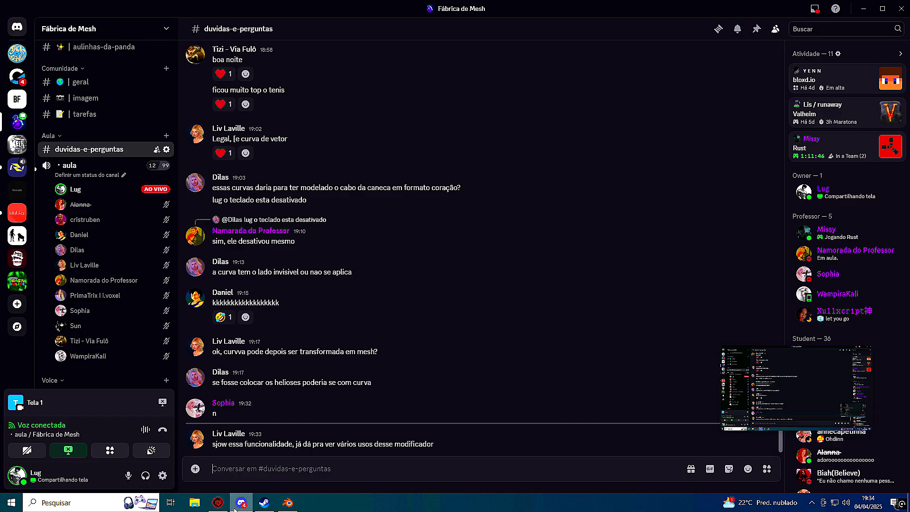